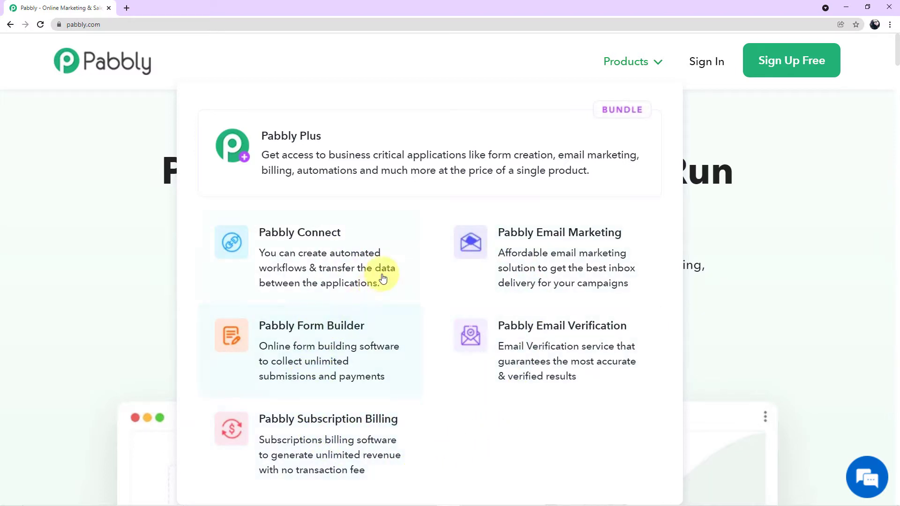
Go to the Pabbly Connect product page, sign in to the account, and access the Pabbly Connect dashboard.
left_click(325, 263)
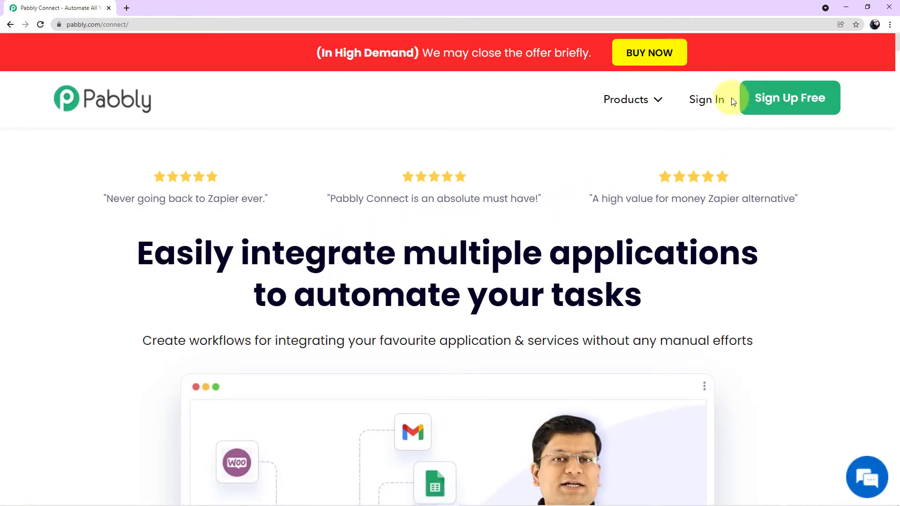
left_click(795, 111)
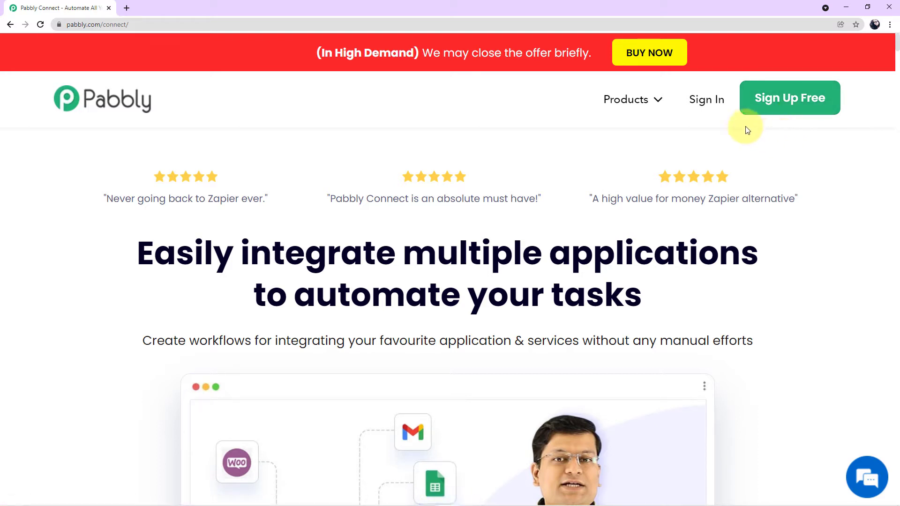
left_click(711, 100)
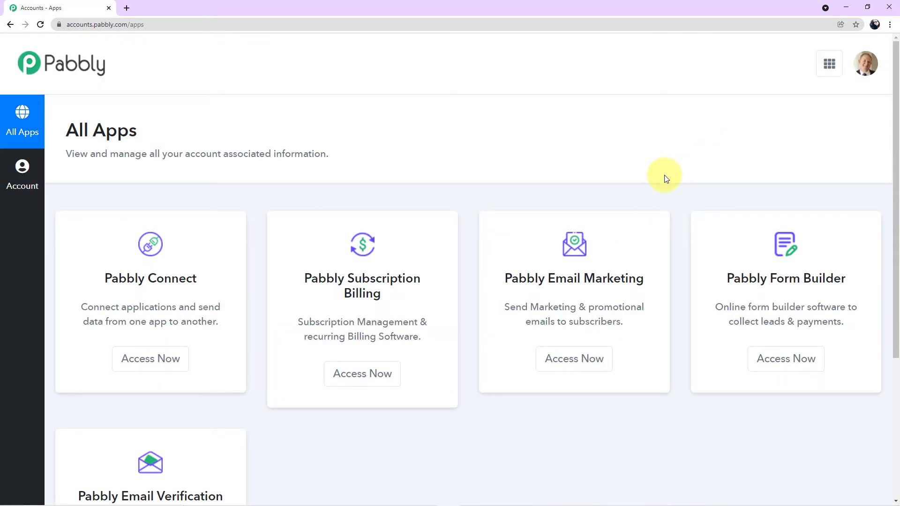
scroll(666, 178, "down", 2)
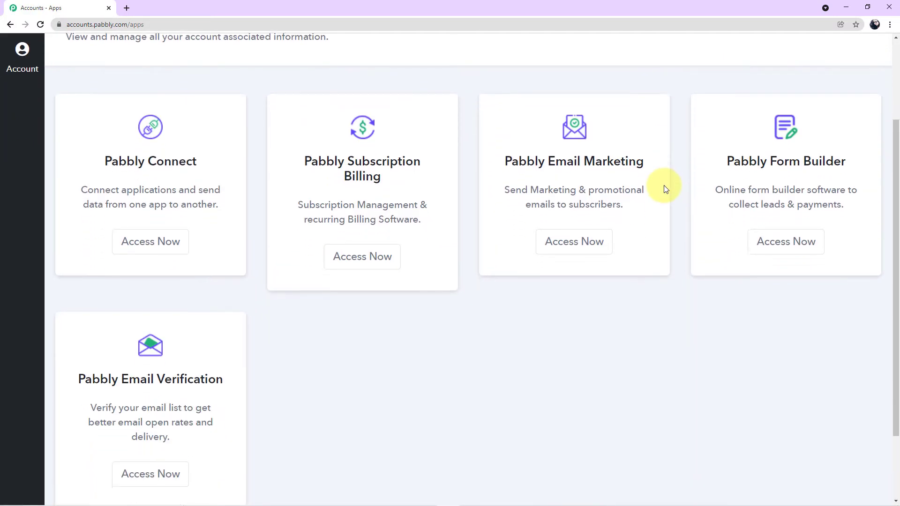
scroll(666, 189, "down", 2)
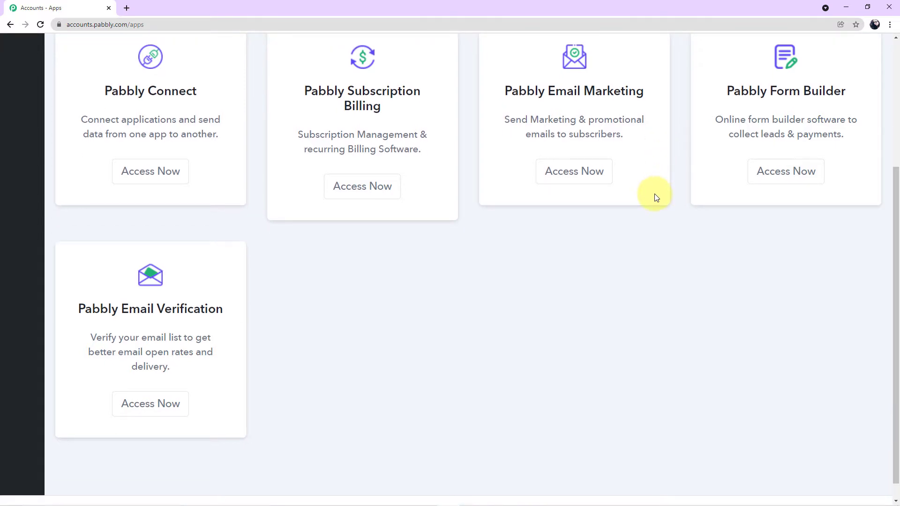
scroll(655, 196, "up", 1)
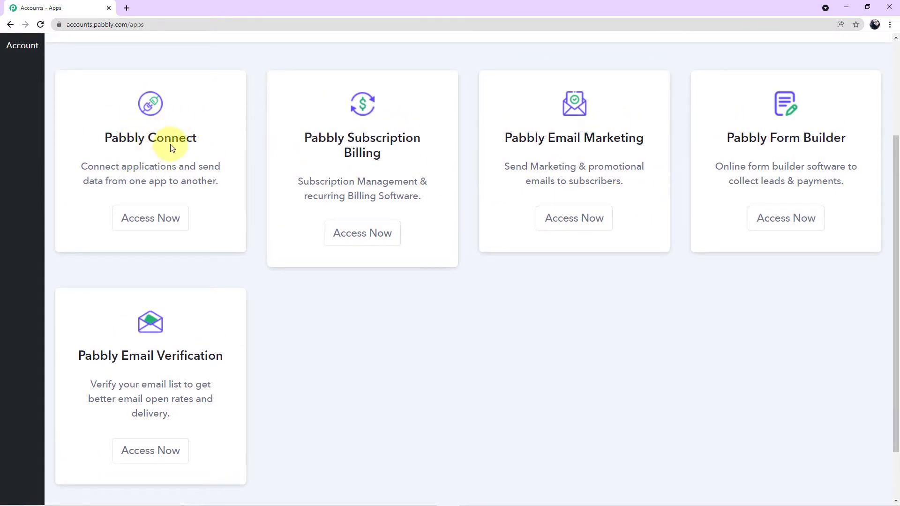
left_click(146, 218)
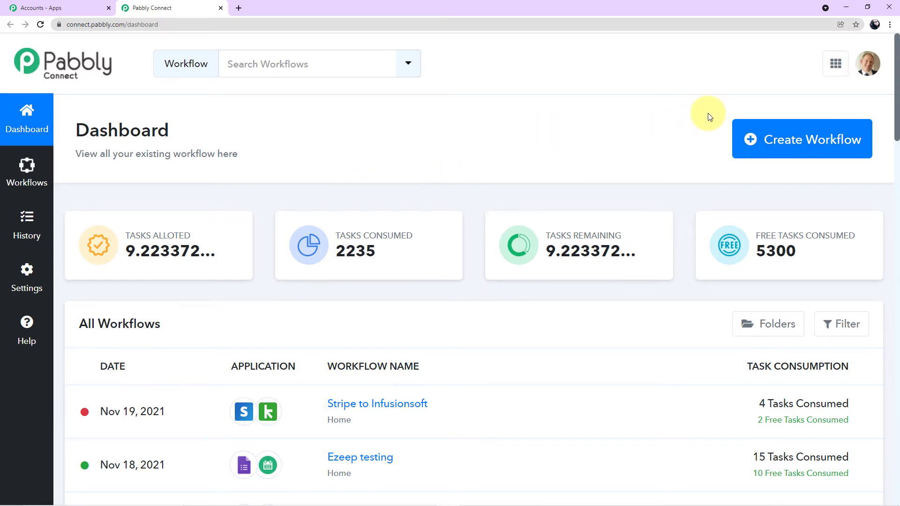
Create a workflow named "Social media calendar (auto post)".
left_click(818, 149)
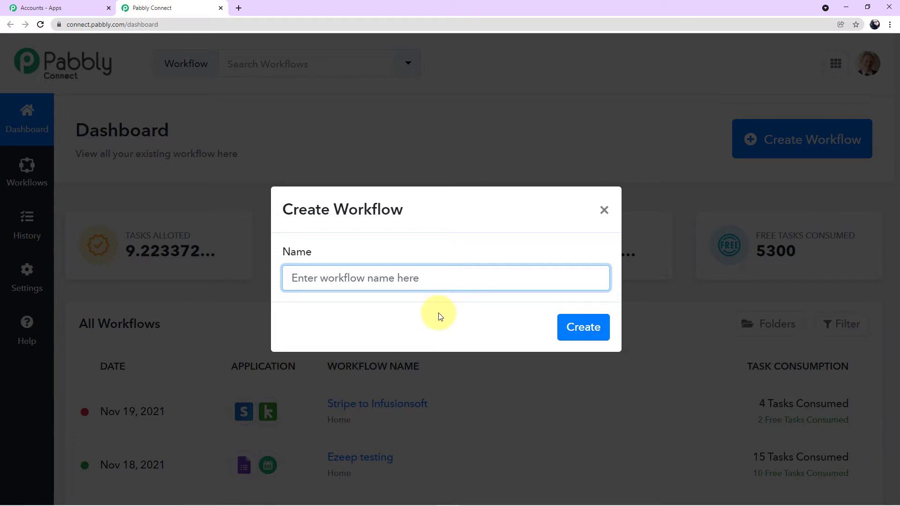
type("Social media calendar (auto post)")
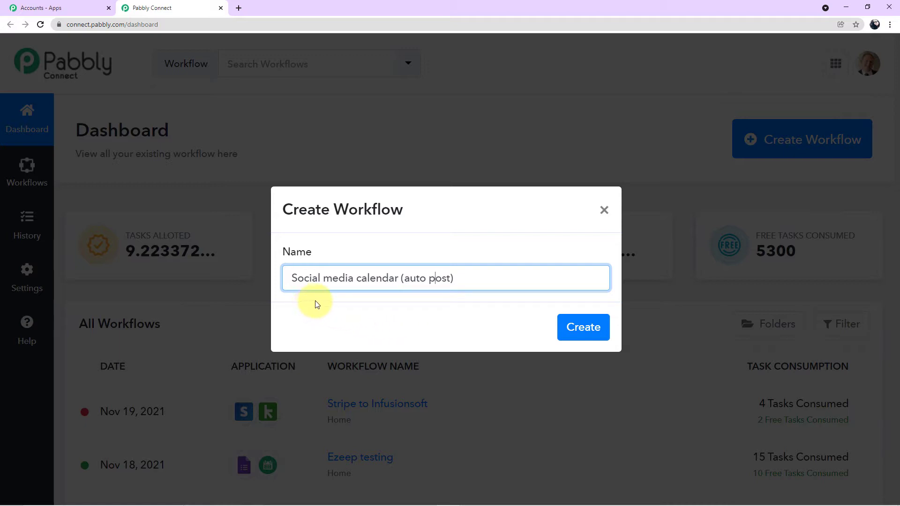
left_click(432, 291)
left_click(464, 305)
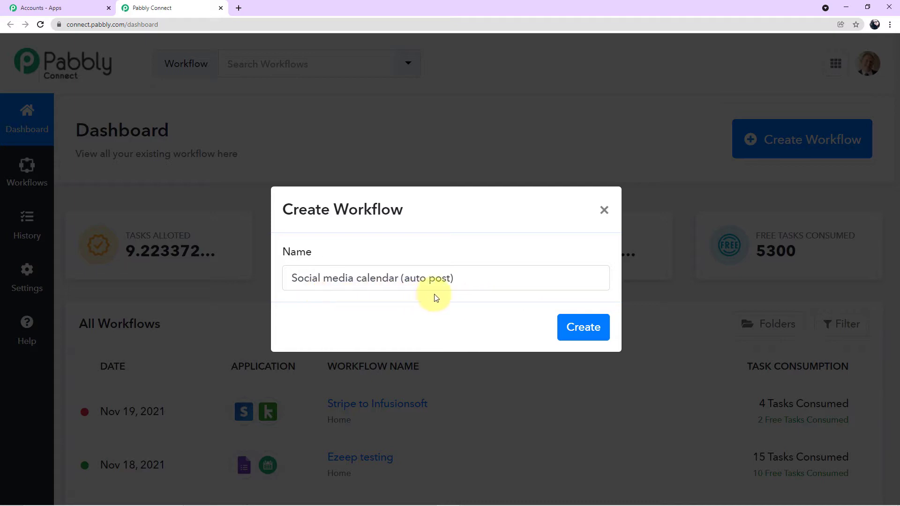
left_click(572, 331)
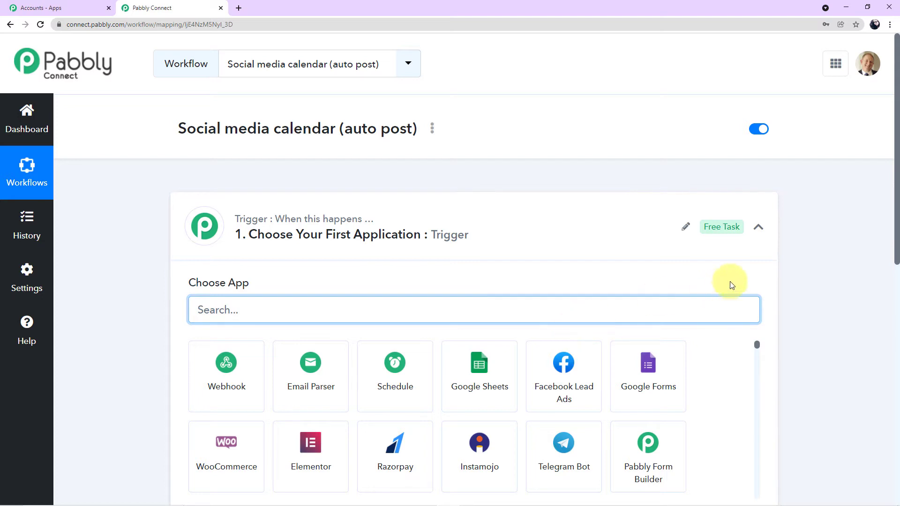
Search the trigger's apps for "sched" and choose Schedule as the workflow's trigger application.
left_click(756, 234)
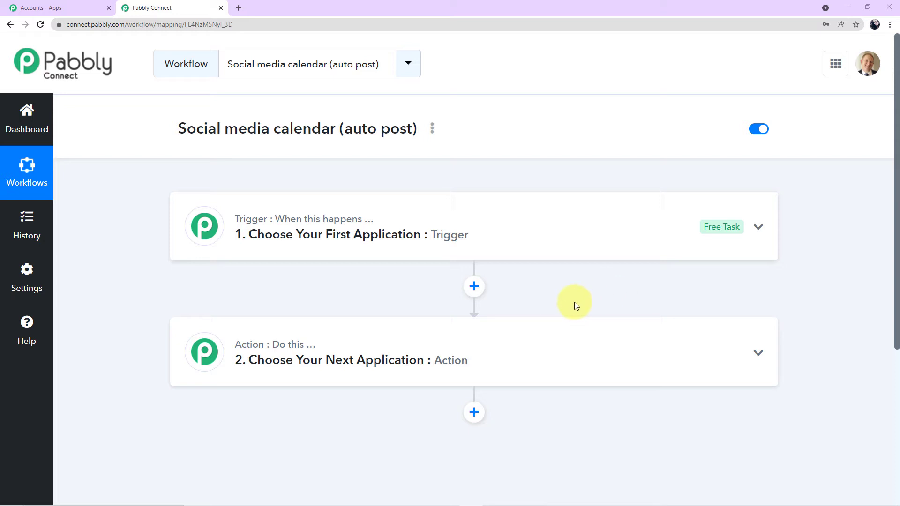
left_click(500, 254)
left_click(406, 305)
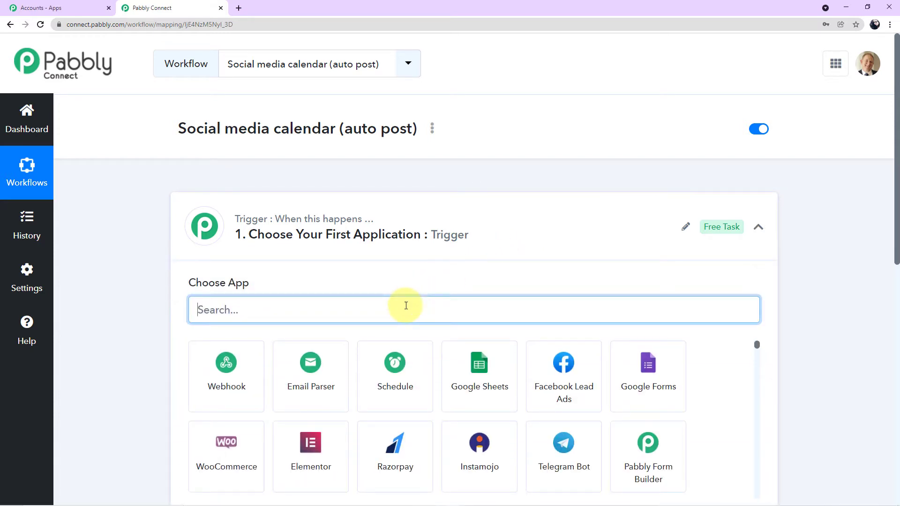
type("s")
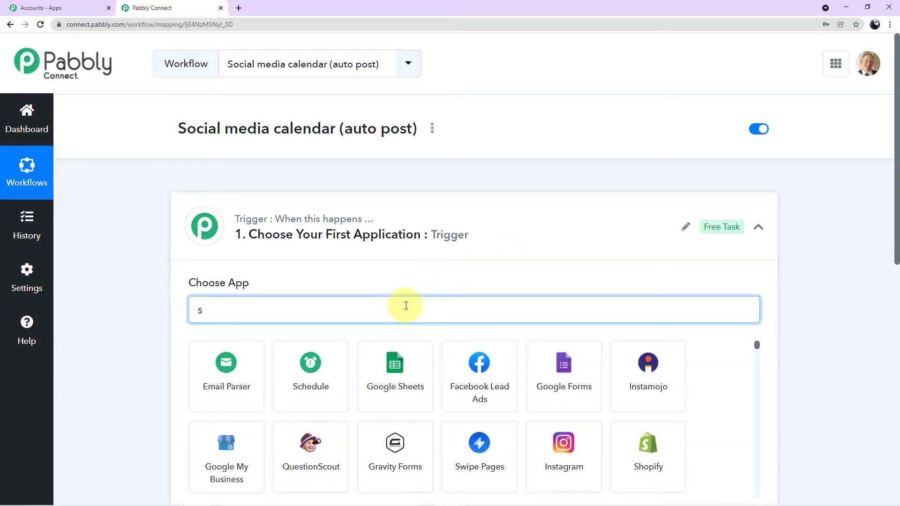
type("ched")
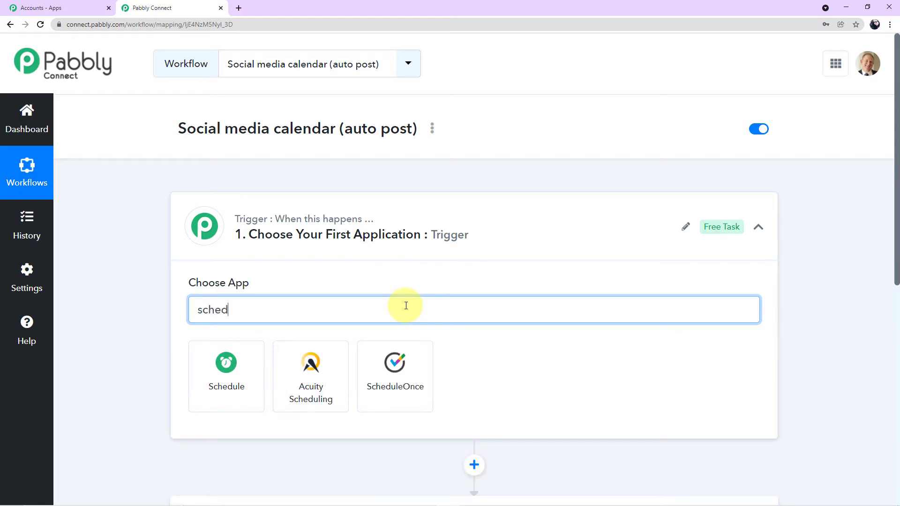
left_click(225, 366)
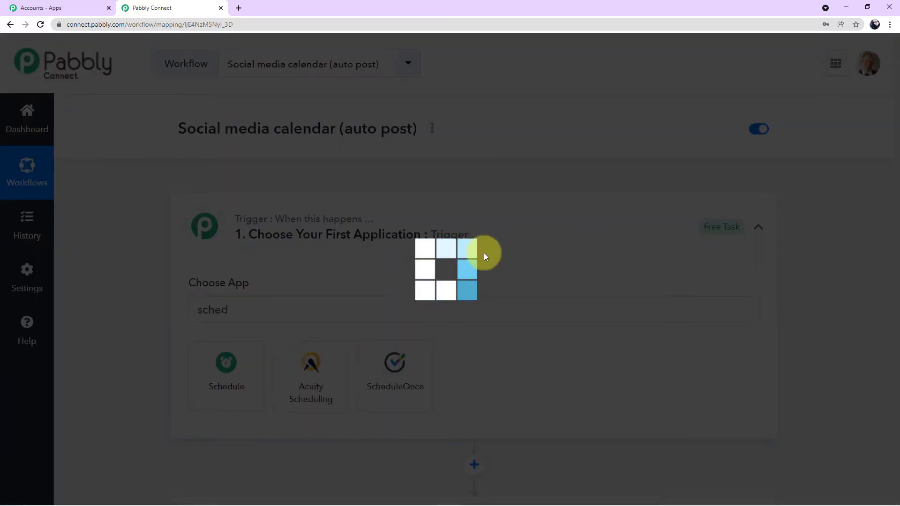
Set the Schedule trigger to run the workflow every day.
scroll(554, 266, "down", 3)
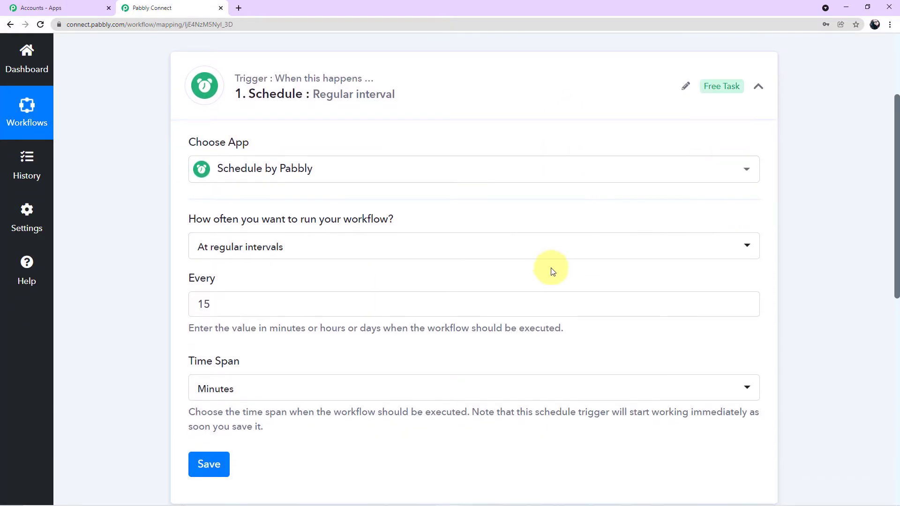
scroll(471, 279, "down", 1)
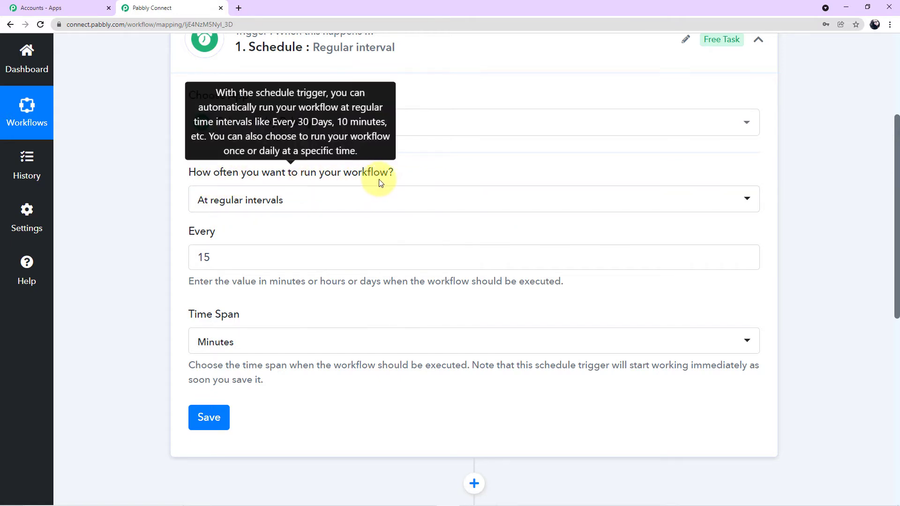
left_click(747, 208)
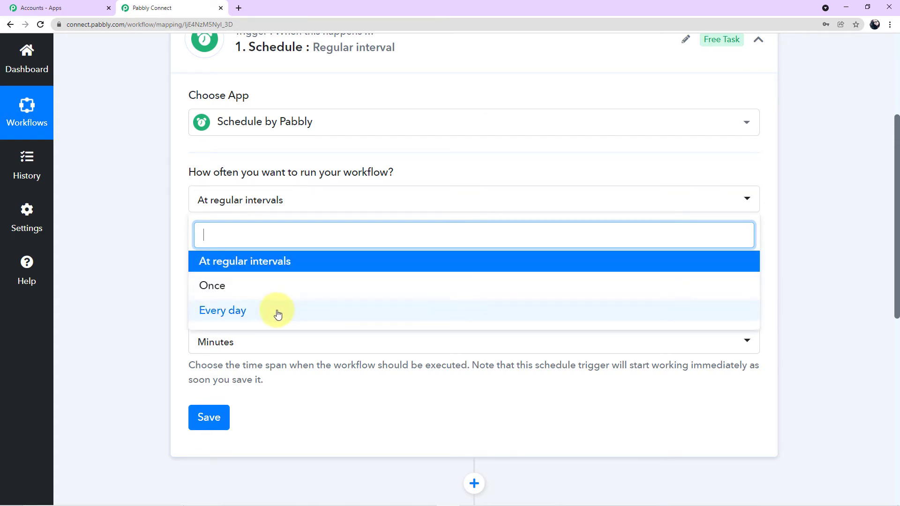
left_click(233, 310)
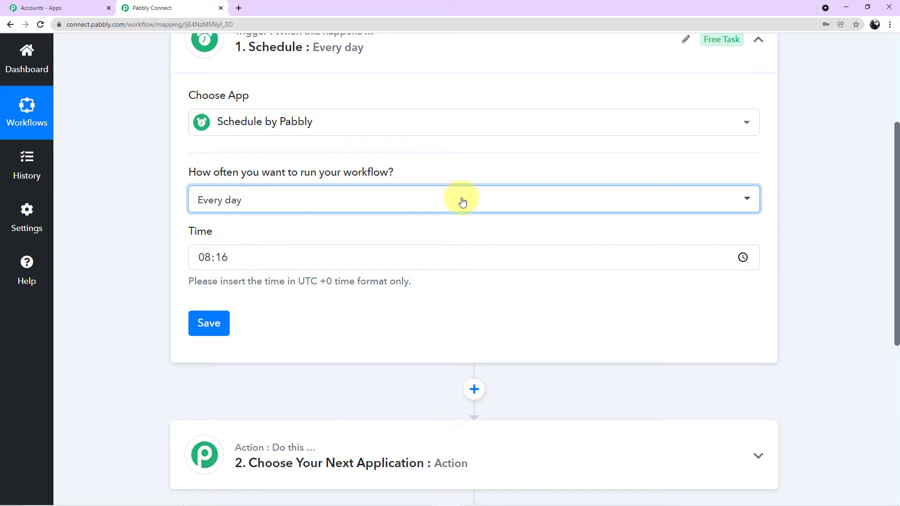
left_click(386, 237)
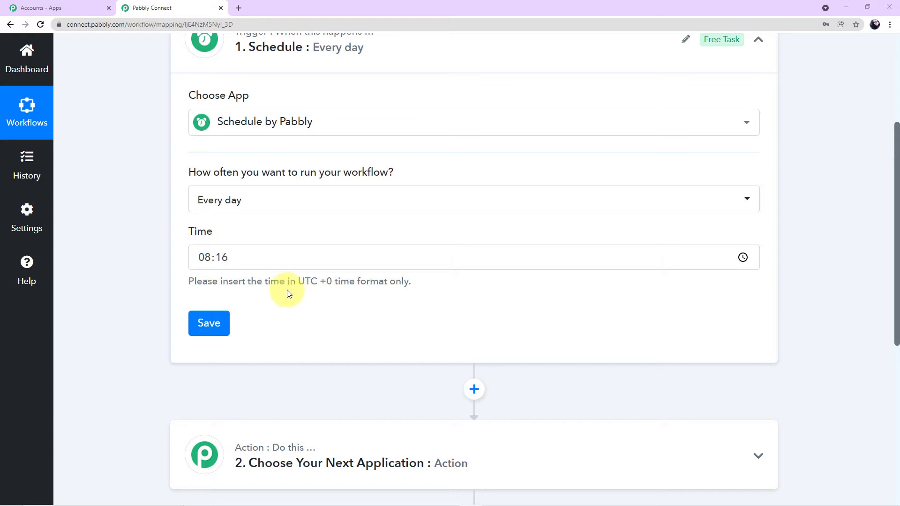
Search Google in a new browser tab for "india time to utc" and open the worldtimebuddy IST to UTC converter.
left_click(239, 8)
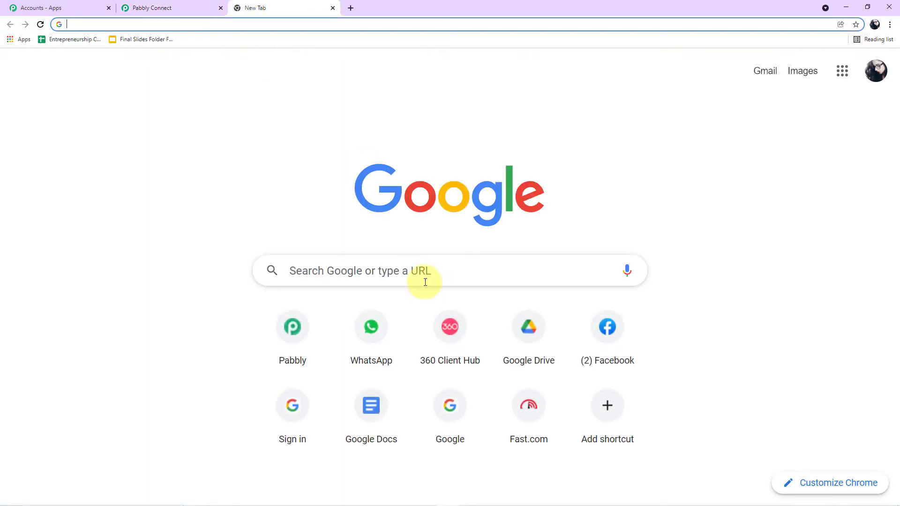
left_click(415, 269)
type("in")
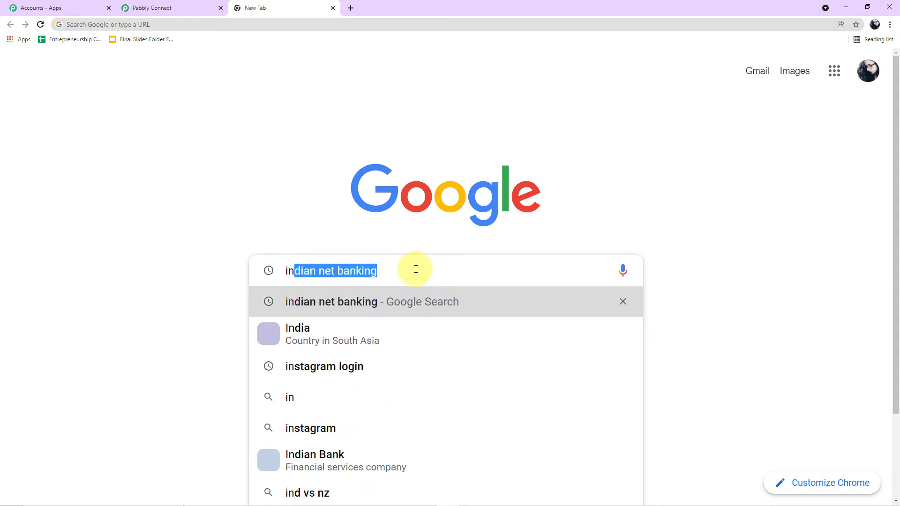
type("dian s")
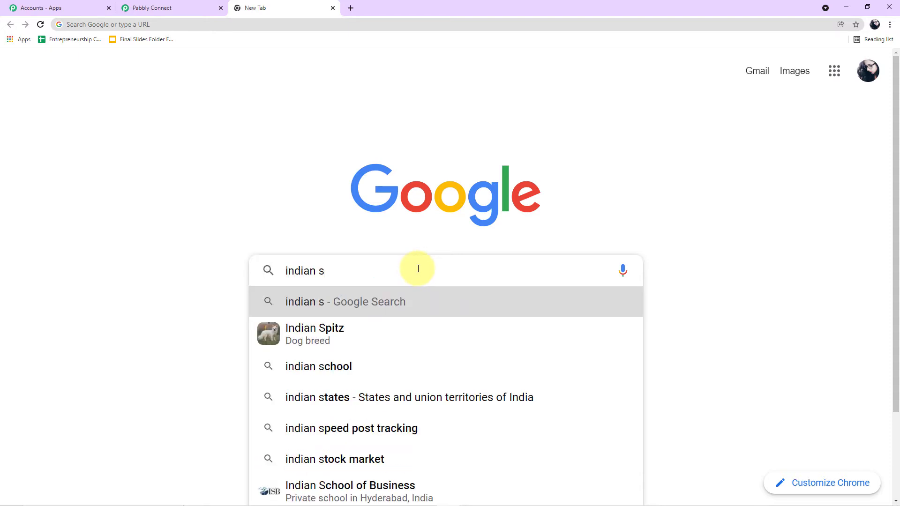
key("BackSpace")
type("ti")
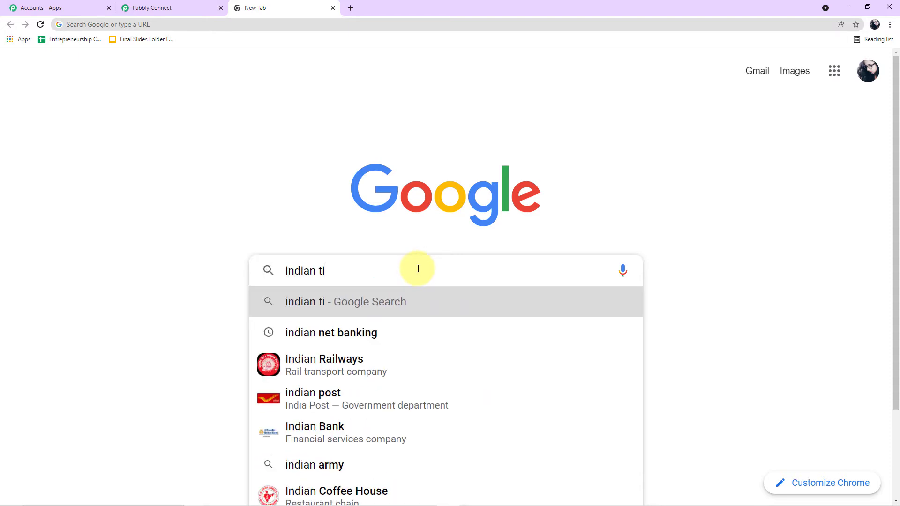
type("me t")
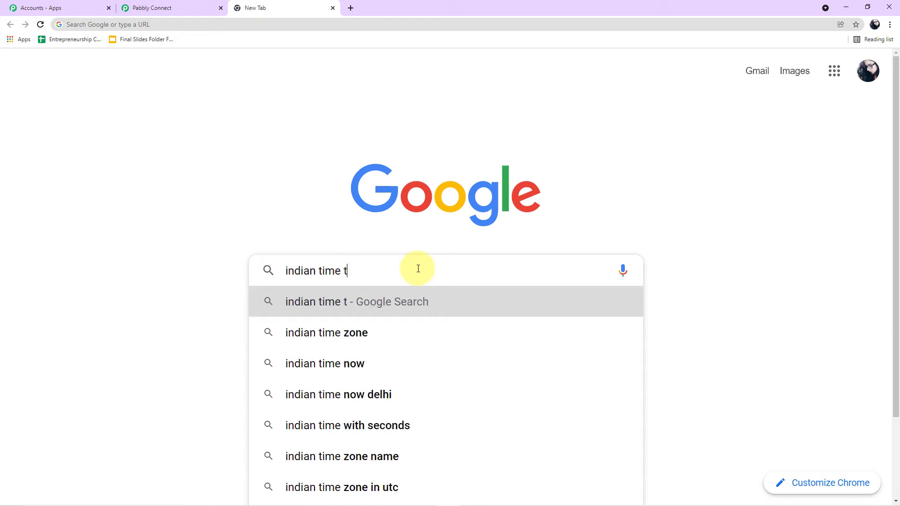
type("o utc")
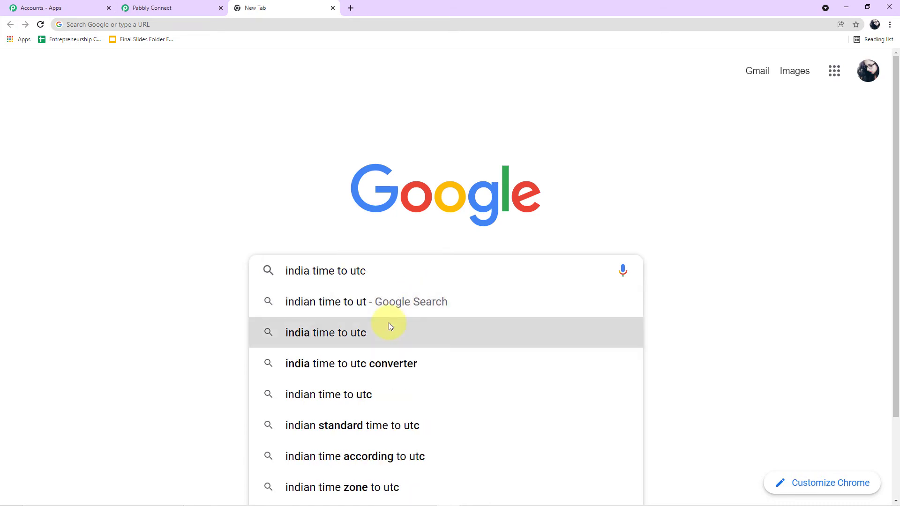
left_click(389, 325)
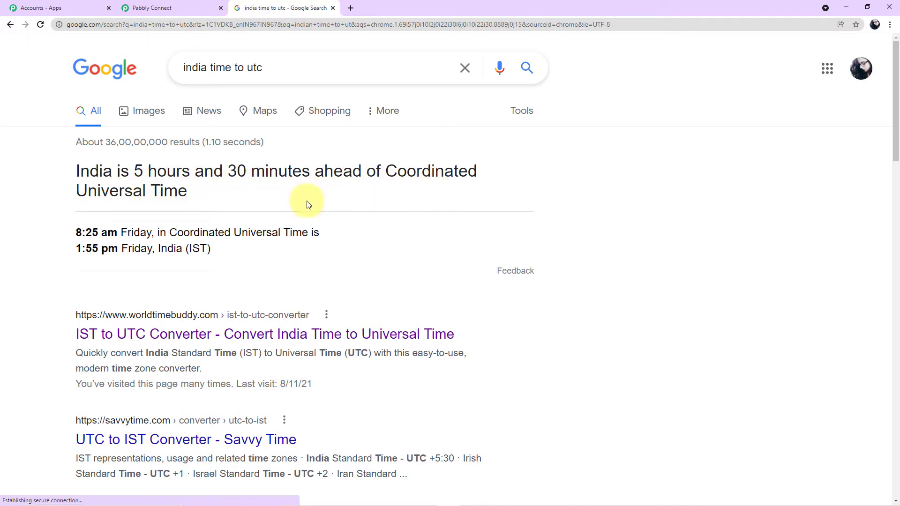
left_click(150, 335)
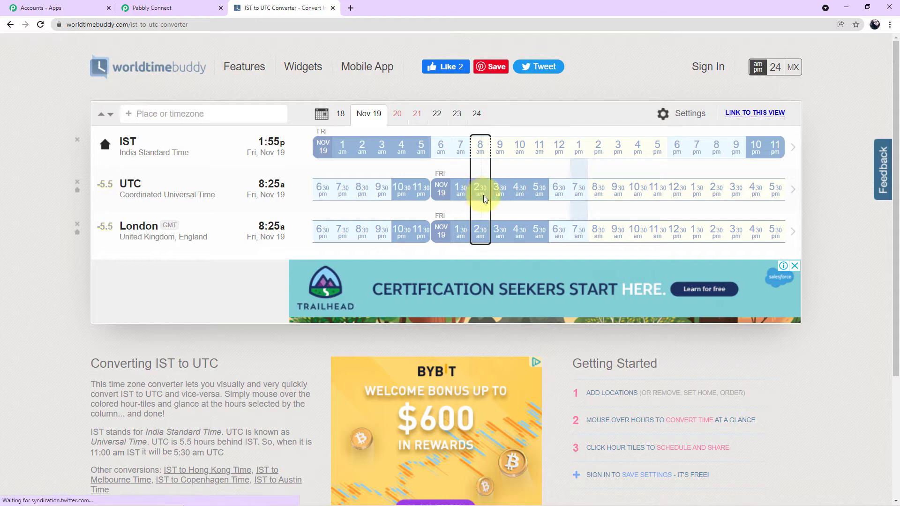
Return to Pabbly Connect, set the daily trigger time to 02:30 UTC, and save the schedule.
left_click(148, 8)
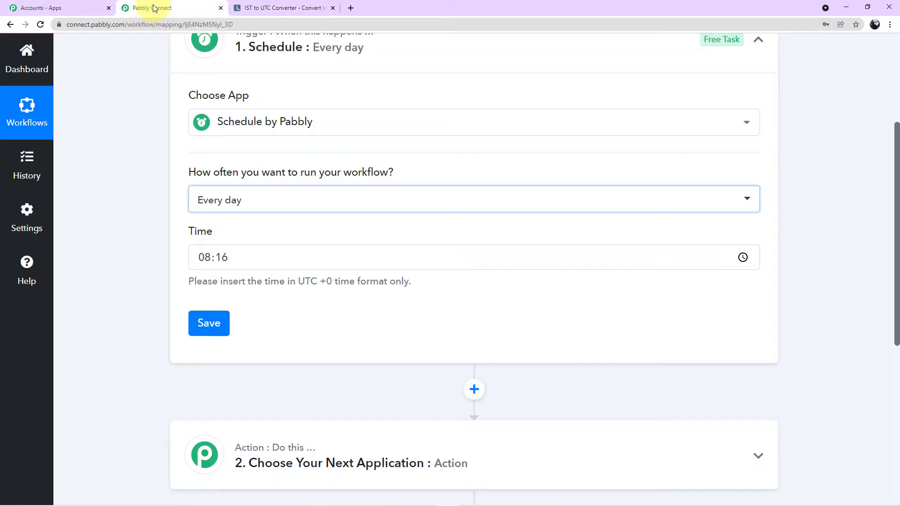
left_click(250, 262)
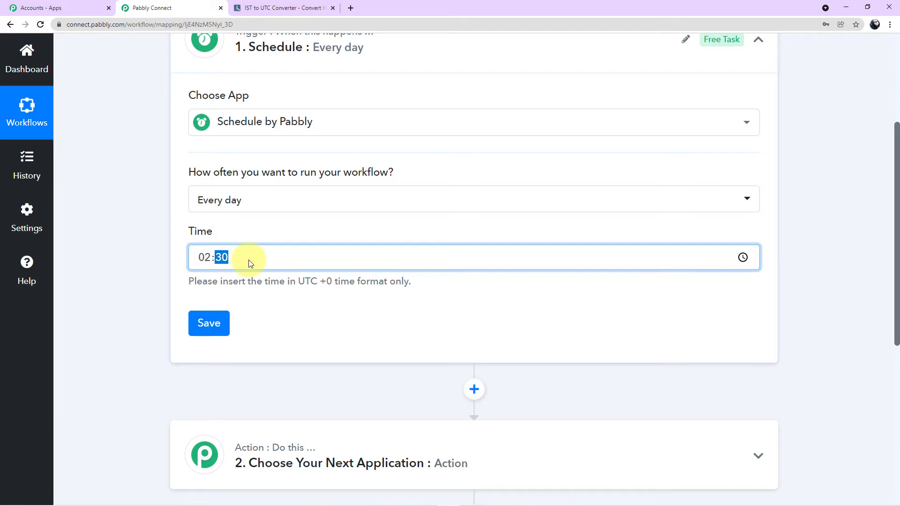
left_click(283, 315)
left_click(743, 257)
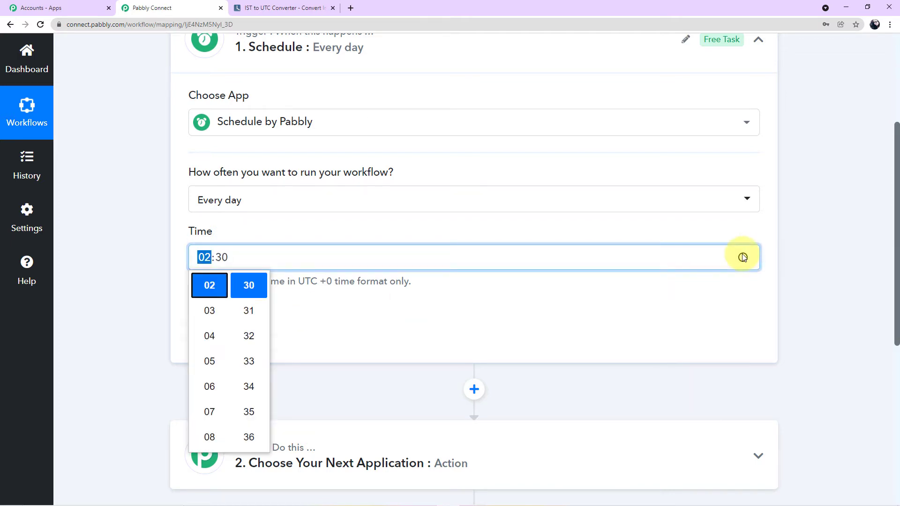
left_click(361, 307)
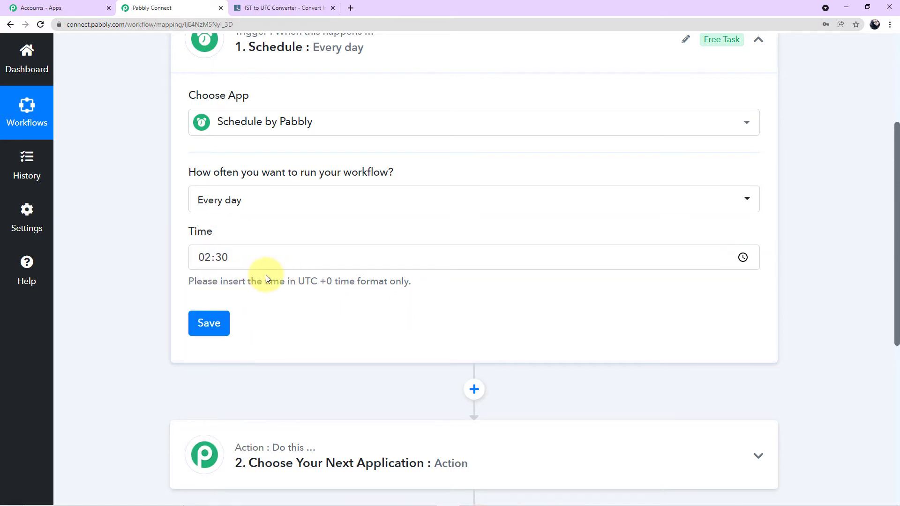
left_click(220, 323)
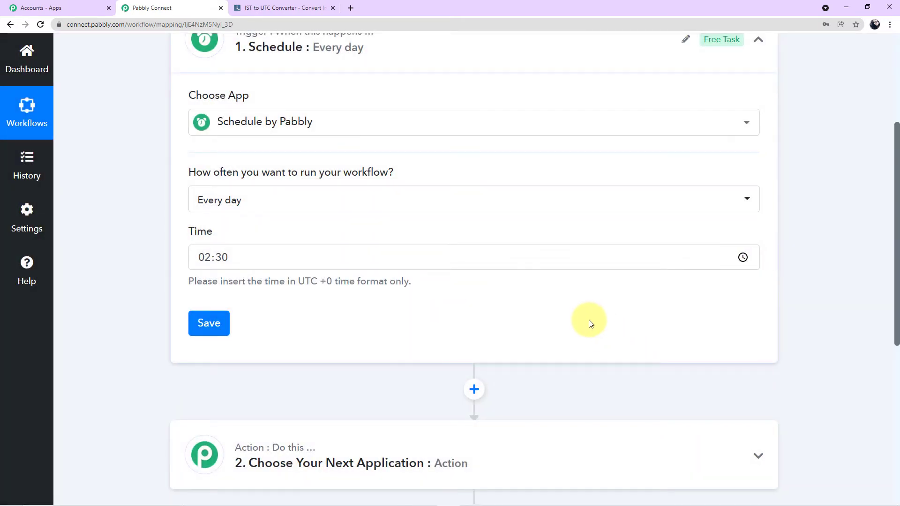
Search the action step's apps for "trel" and choose Trello as the action application.
scroll(590, 323, "up", 2)
scroll(589, 323, "down", 4)
scroll(589, 323, "down", 1)
left_click(532, 314)
scroll(532, 313, "down", 3)
left_click(348, 267)
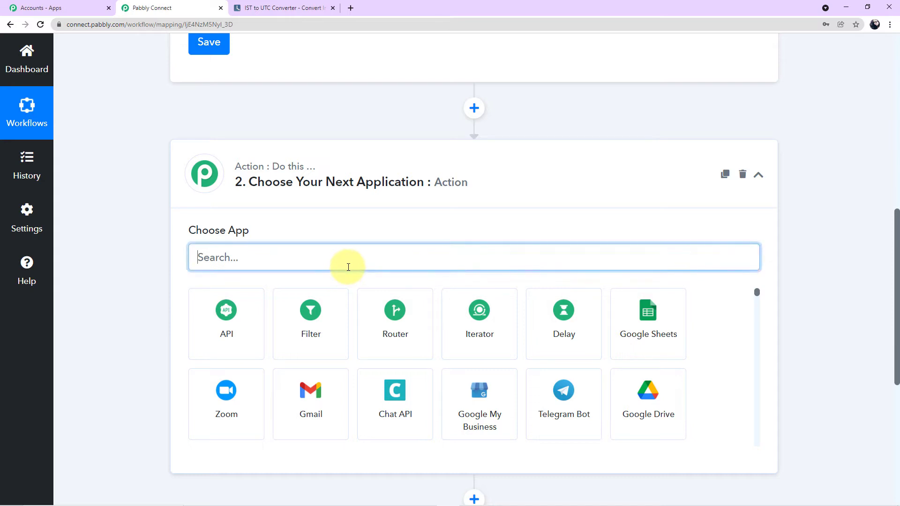
type("t")
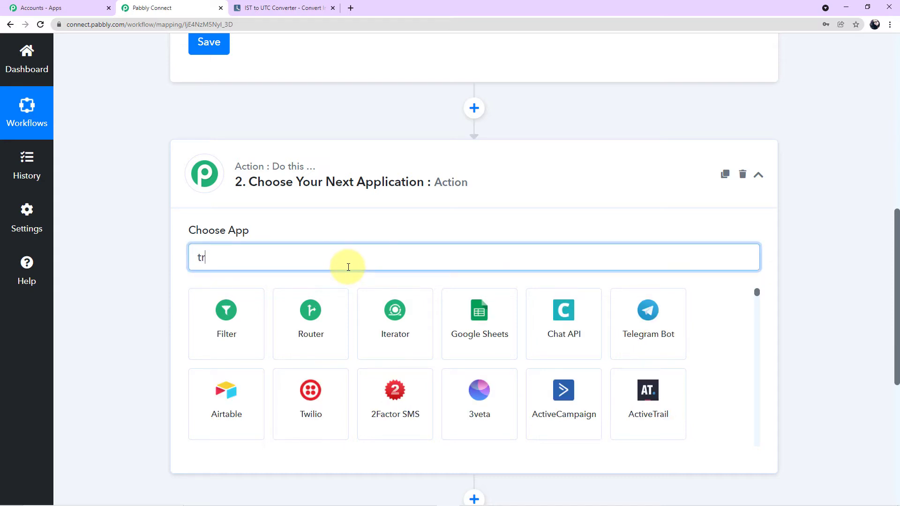
type("r")
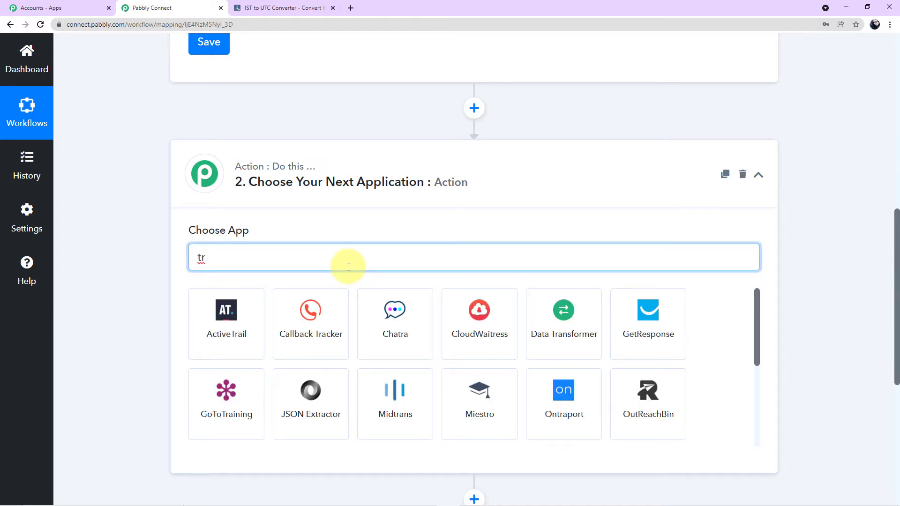
type("el")
left_click(244, 333)
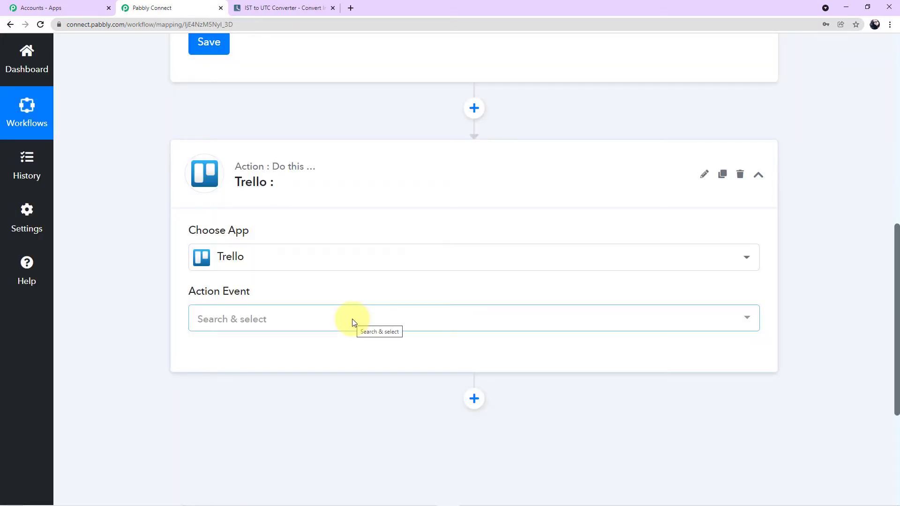
Set the Trello action event to Get All Cards of a Board and open its account connection settings.
scroll(364, 288, "up", 5)
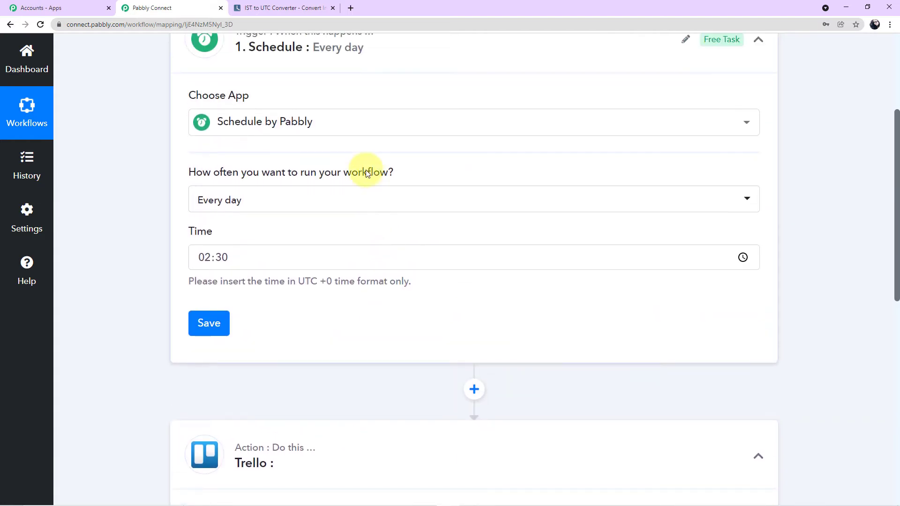
scroll(460, 201, "down", 4)
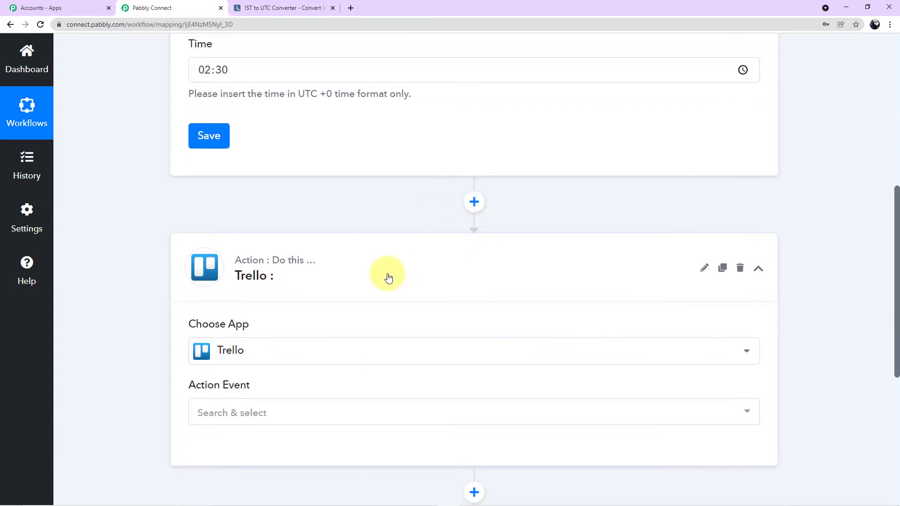
scroll(348, 282, "down", 1)
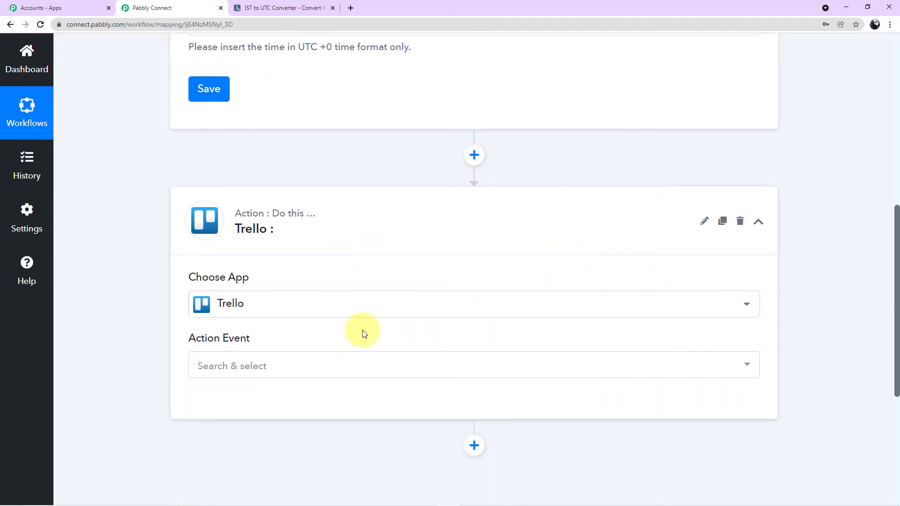
scroll(362, 330, "down", 1)
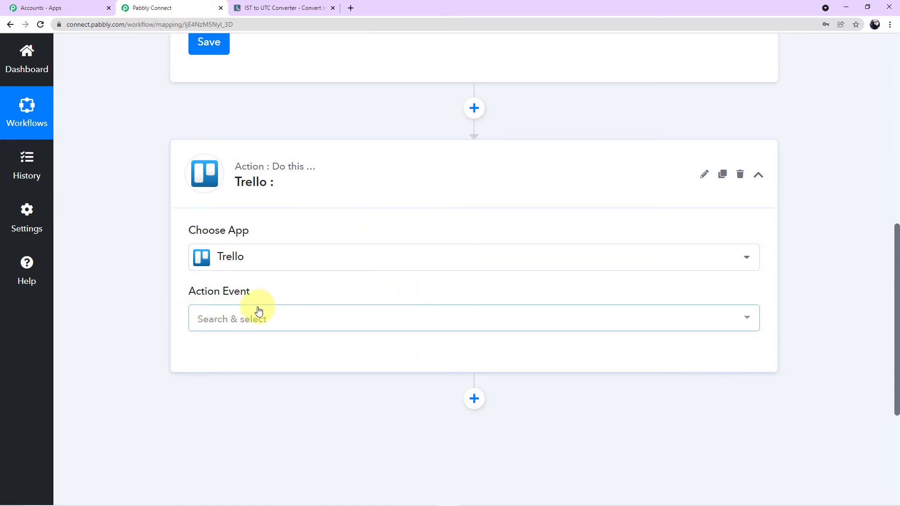
left_click(746, 319)
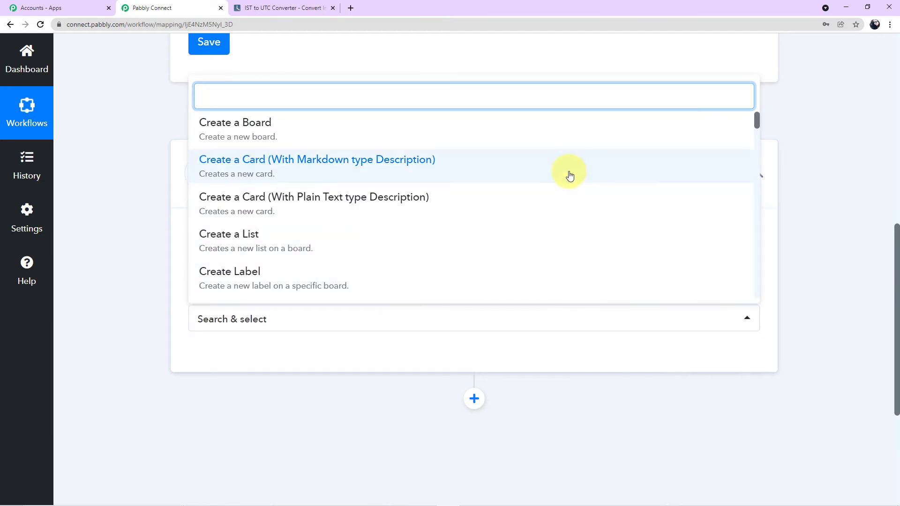
scroll(569, 175, "down", 6)
scroll(569, 176, "down", 20)
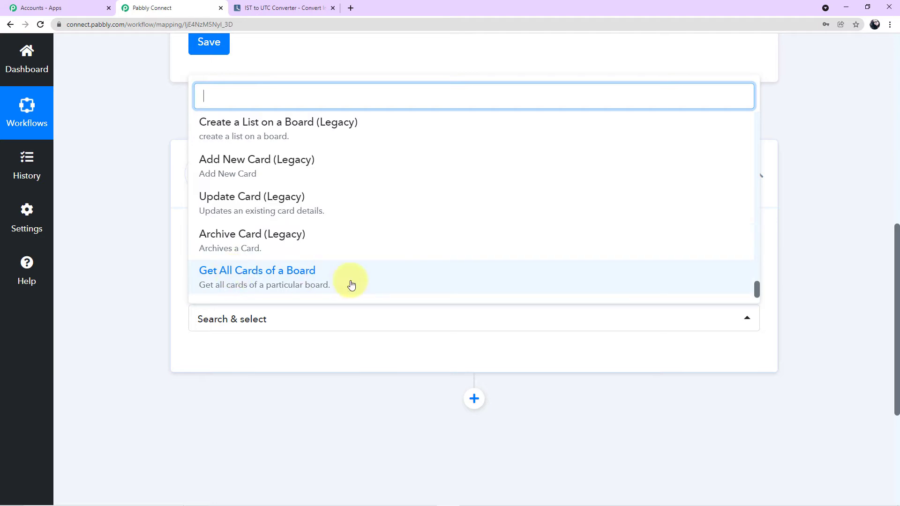
left_click(311, 281)
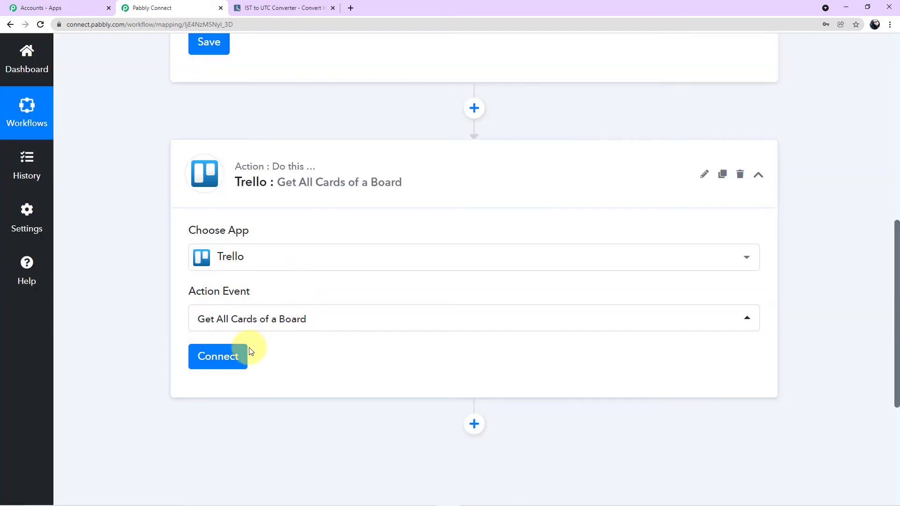
left_click(239, 356)
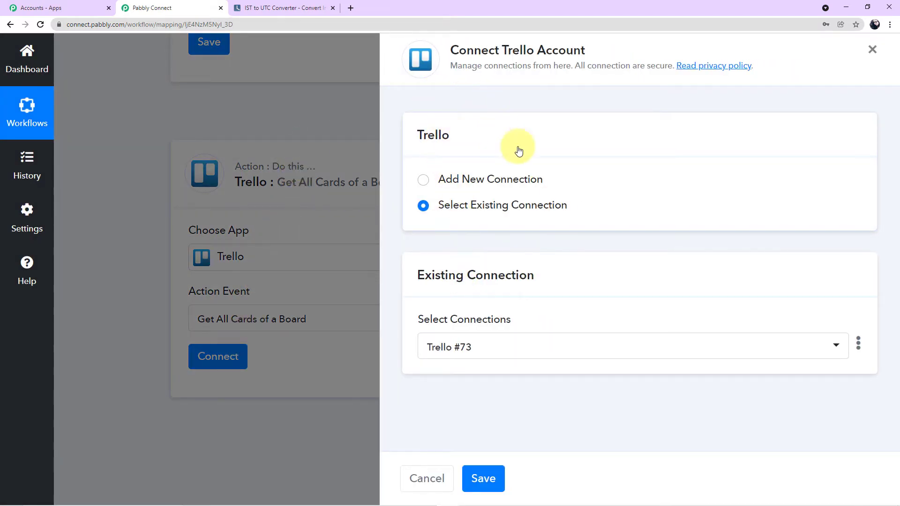
Open the Trello board Social Media Posts(Auto Post) in a new browser tab and examine the first Instagram card's description and linked image.
left_click(352, 8)
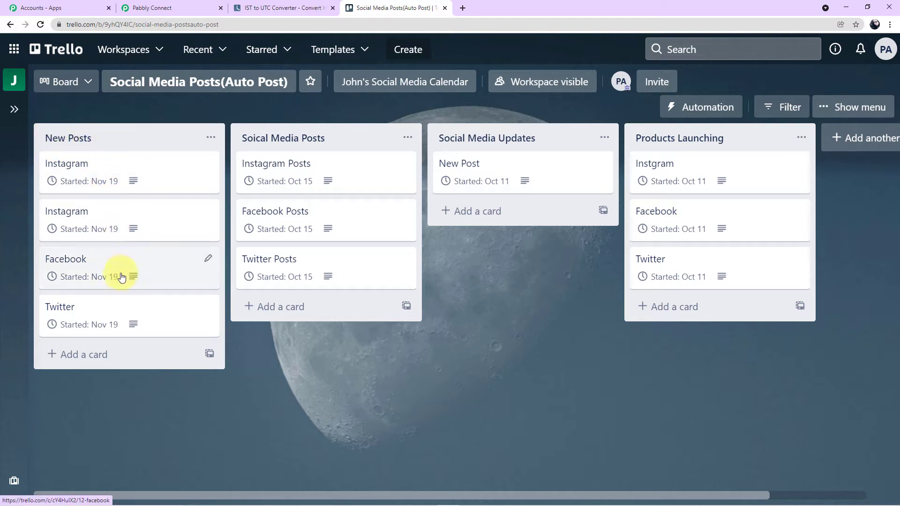
left_click(110, 161)
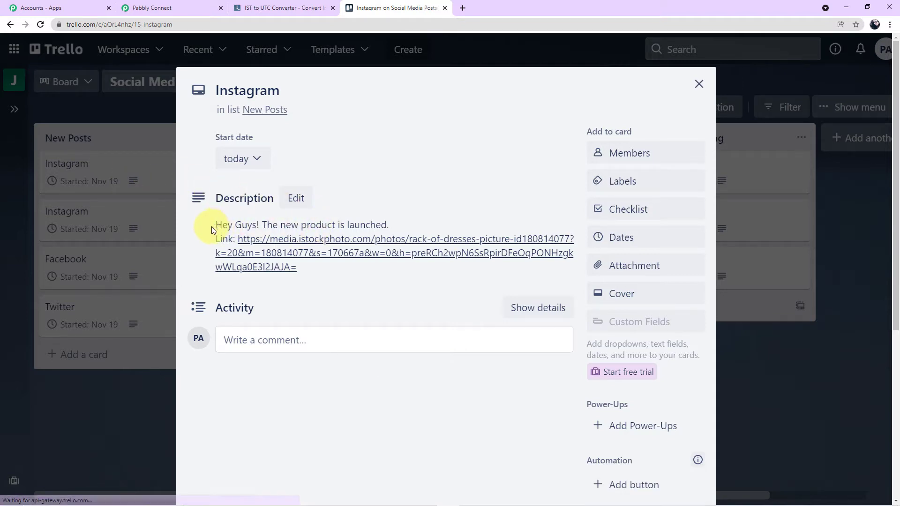
left_click_drag(212, 224, 394, 228)
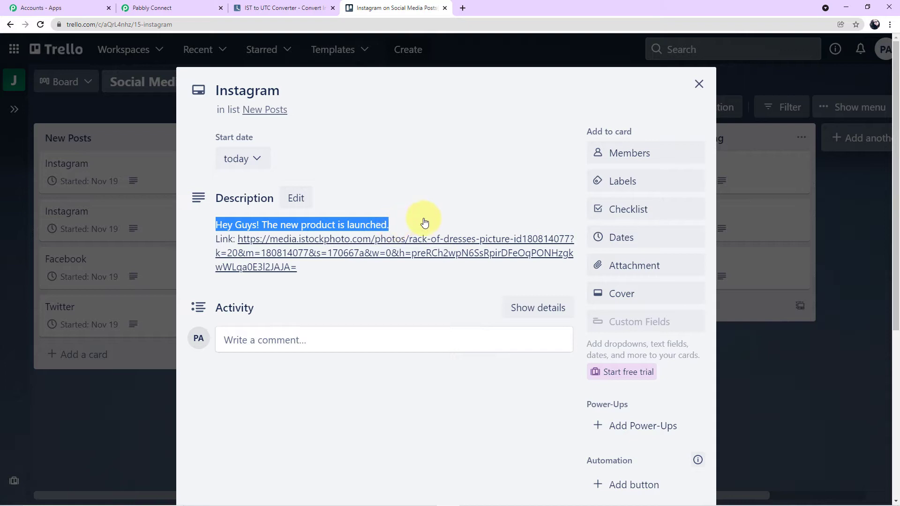
left_click(351, 253)
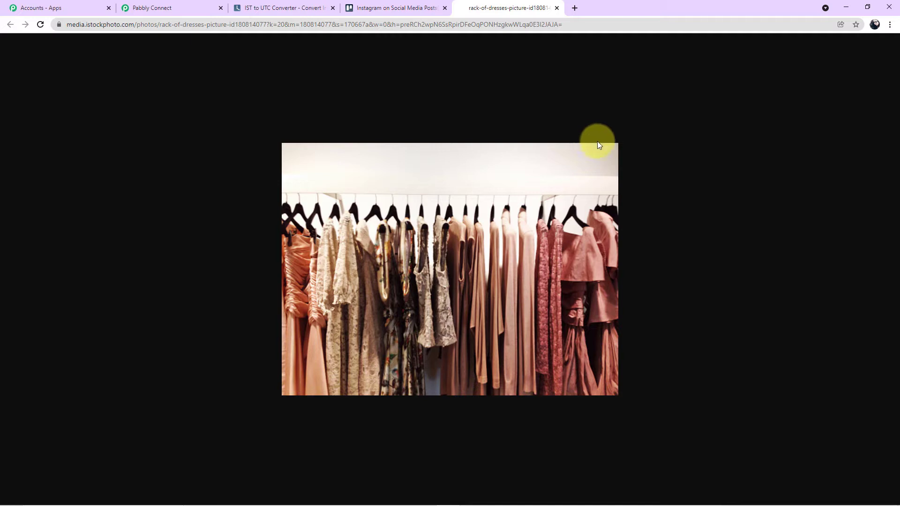
left_click(557, 8)
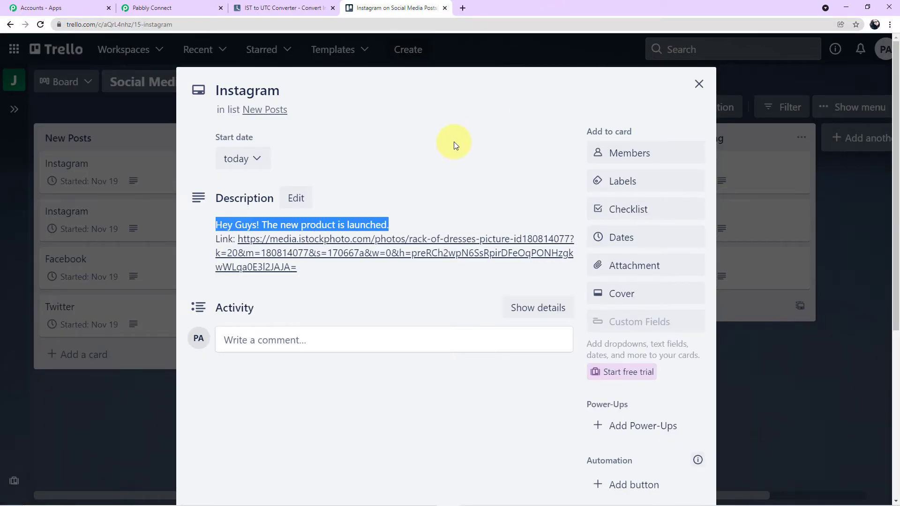
left_click(699, 83)
Examine the descriptions of the Facebook and Twitter cards in the New Posts list.
left_click(104, 261)
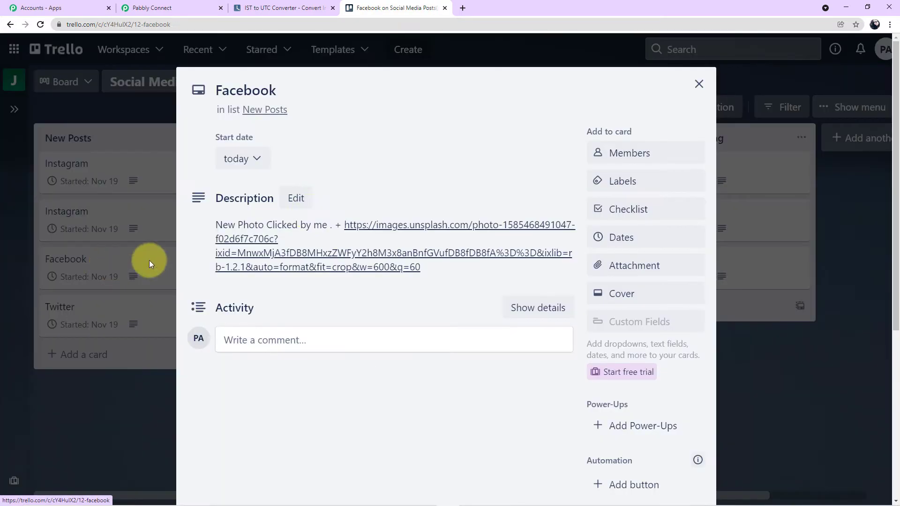
left_click(699, 82)
left_click(96, 315)
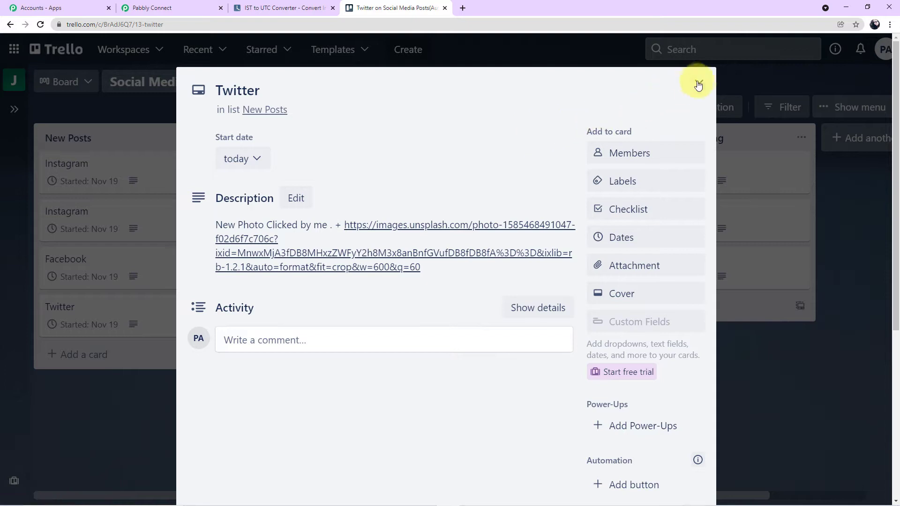
left_click(698, 83)
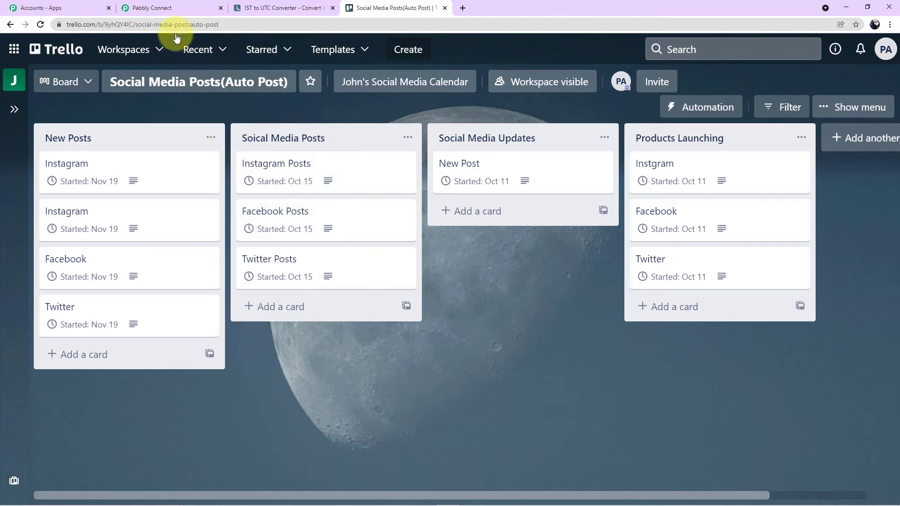
Return to Pabbly Connect, choose Add New Connection for Trello, and review the required credential fields.
left_click(166, 8)
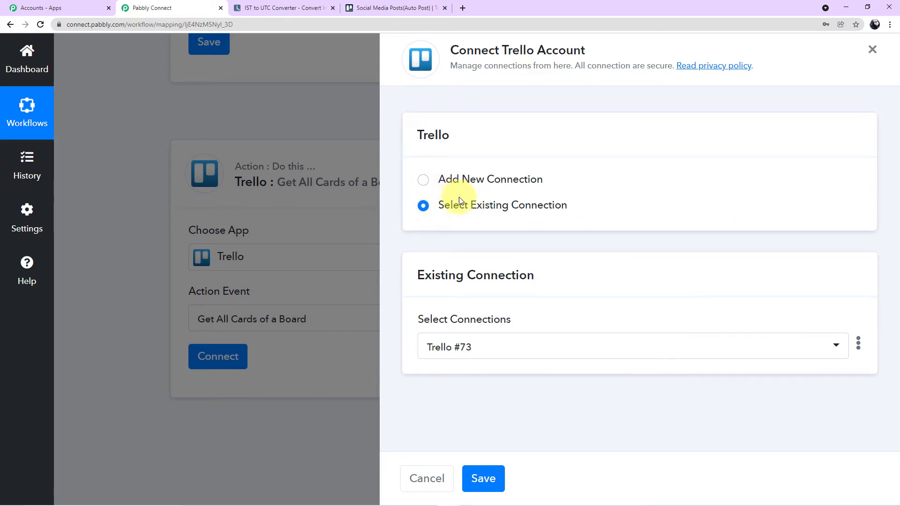
left_click(424, 181)
scroll(542, 253, "down", 4)
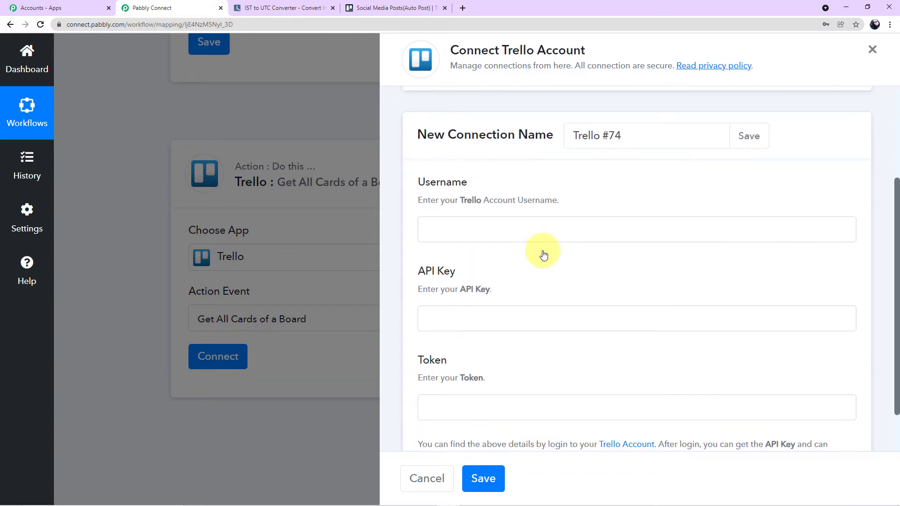
scroll(543, 253, "up", 1)
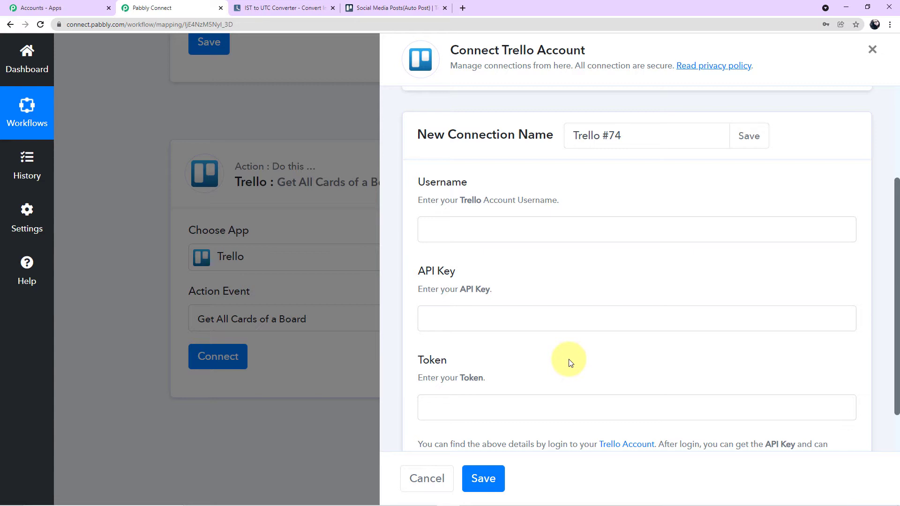
scroll(570, 364, "down", 1)
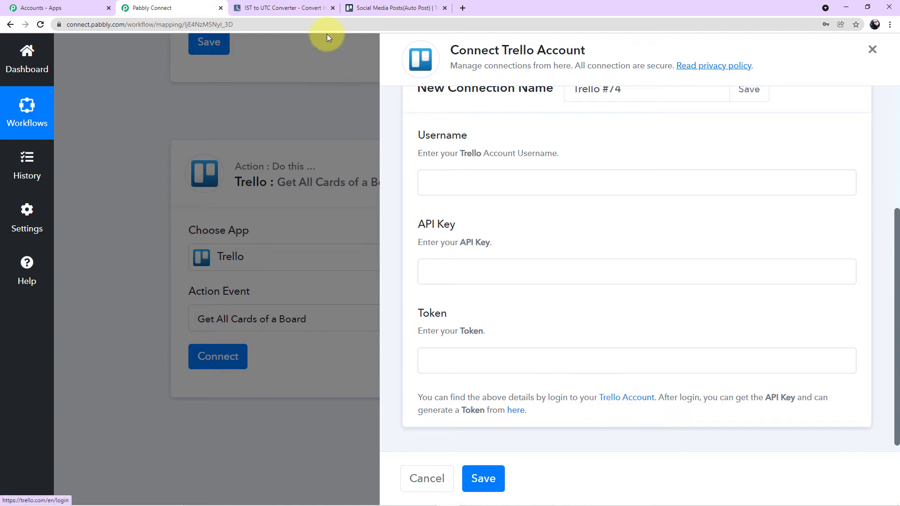
left_click(368, 4)
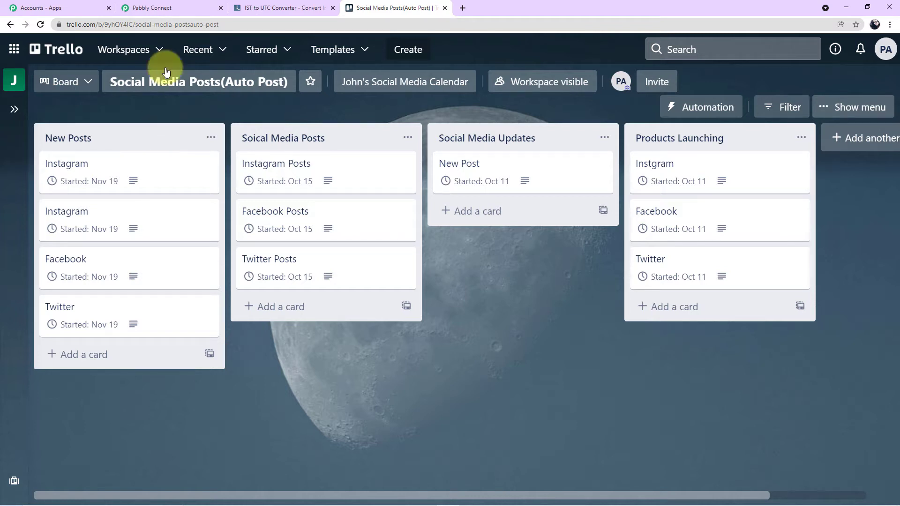
left_click(162, 7)
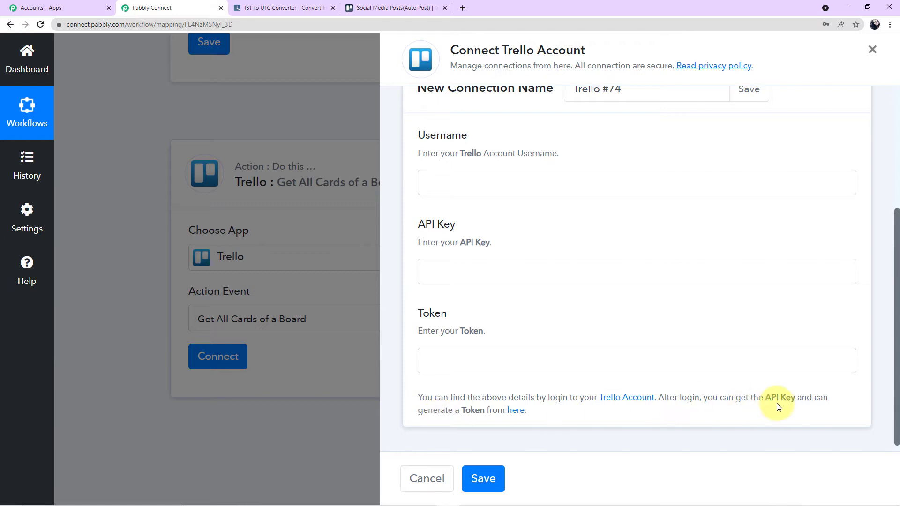
Open Trello's Developer API Keys page, copy the key, and paste it into the connection's API Key field.
left_click(516, 416)
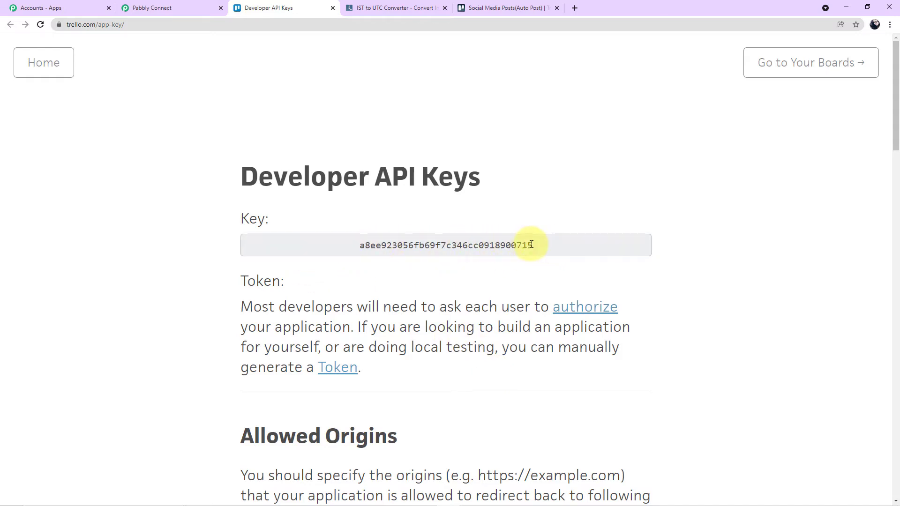
left_click_drag(541, 244, 361, 243)
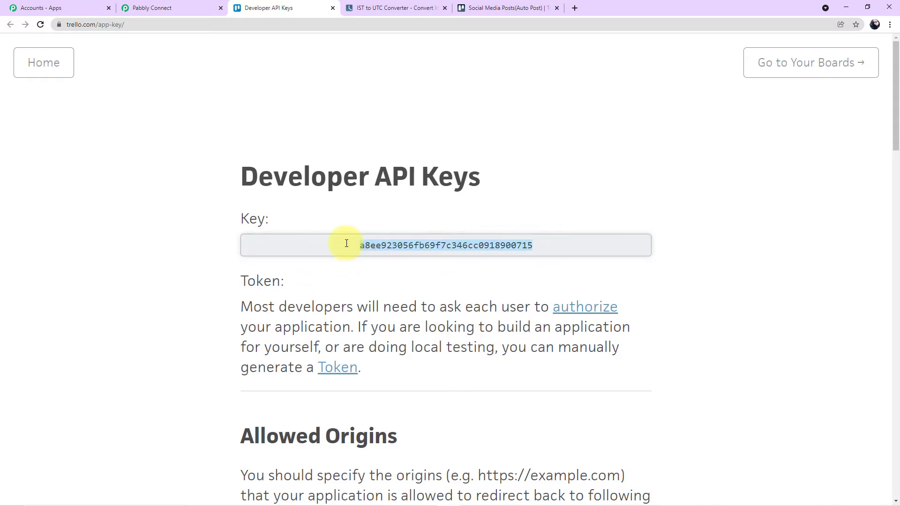
left_click(198, 7)
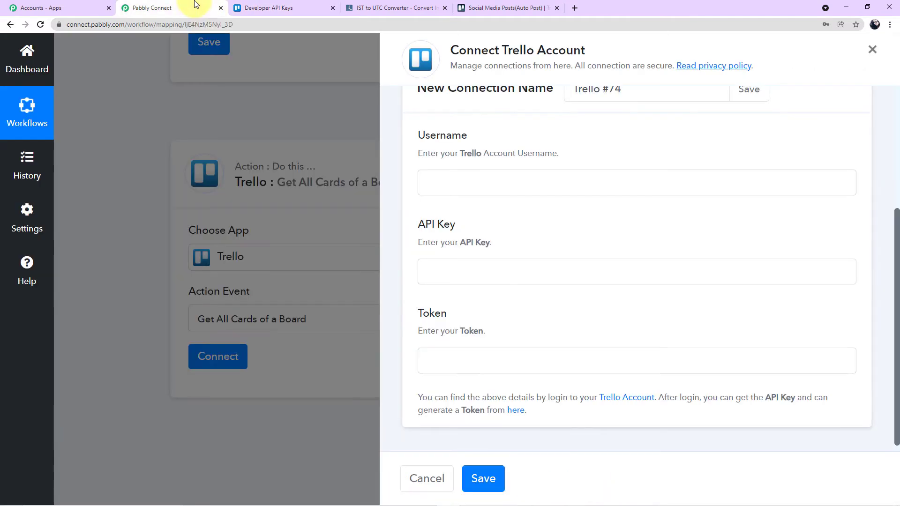
left_click(507, 262)
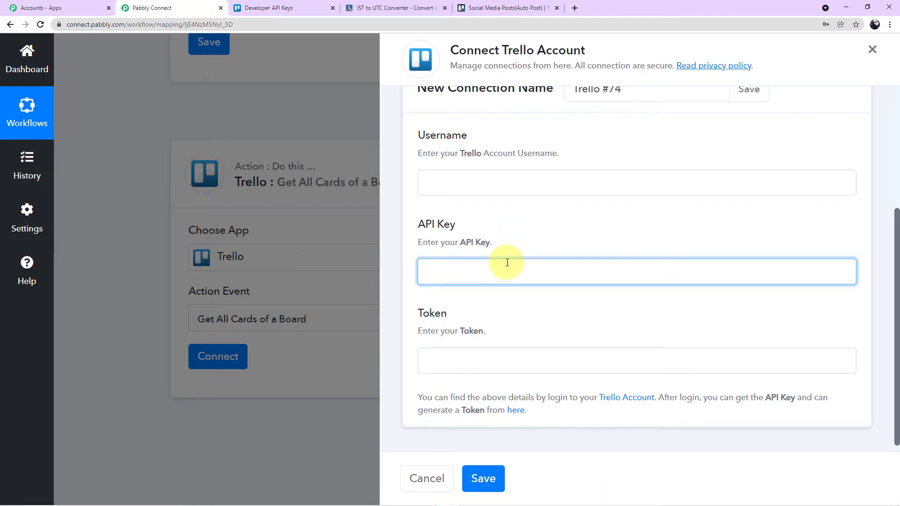
key("ctrl+v")
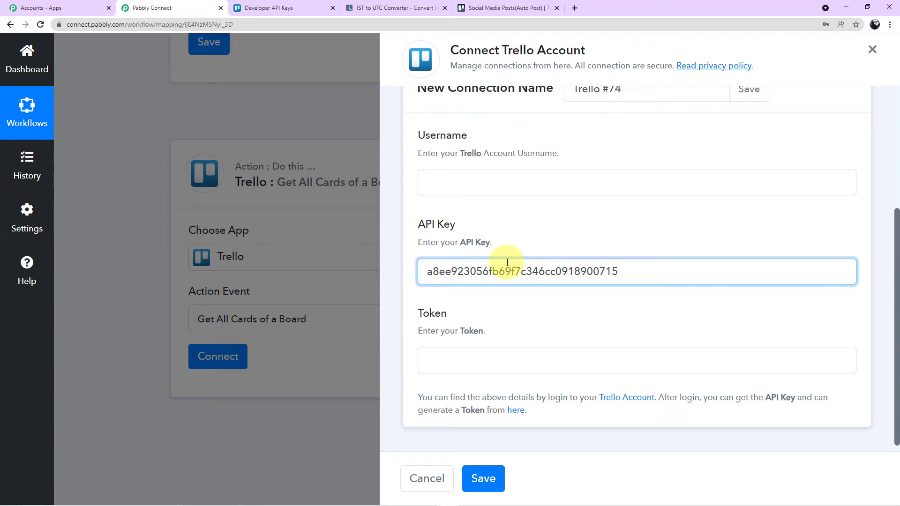
Return to Trello's Developer API Keys page and open the link for manually generating a token.
left_click(299, 5)
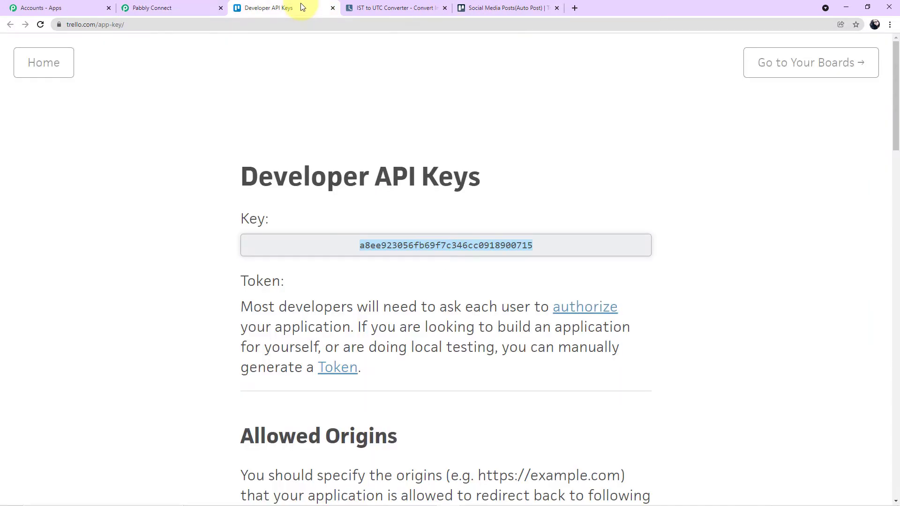
scroll(492, 173, "down", 1)
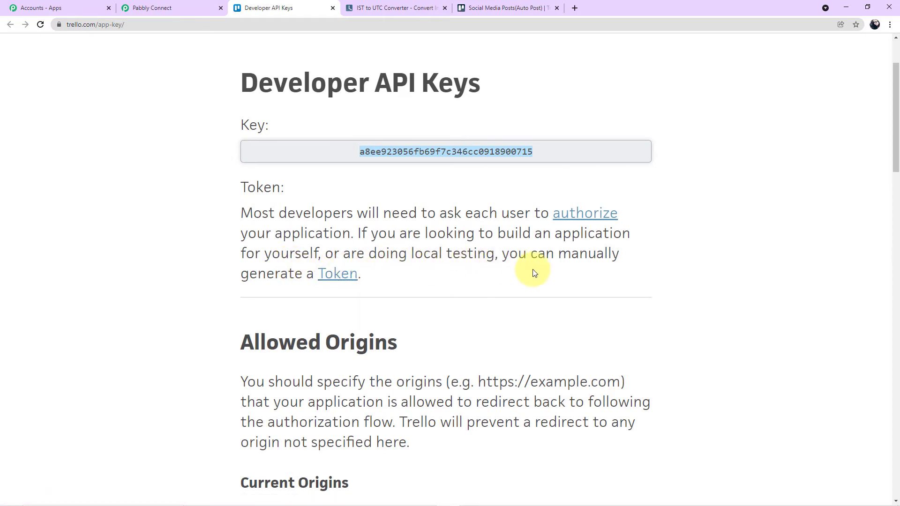
left_click(338, 275)
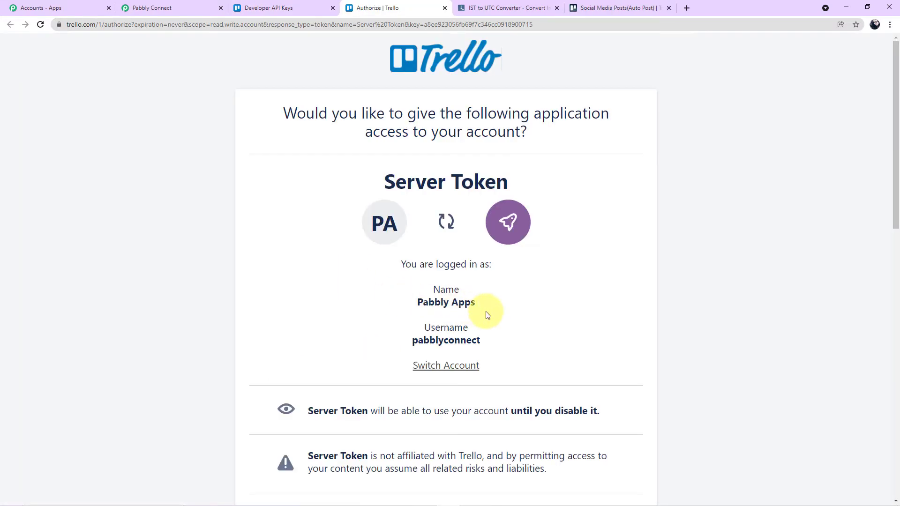
Copy the Trello username from the authorization page and paste it into the Username field of the Pabbly Connect connection.
scroll(486, 314, "down", 1)
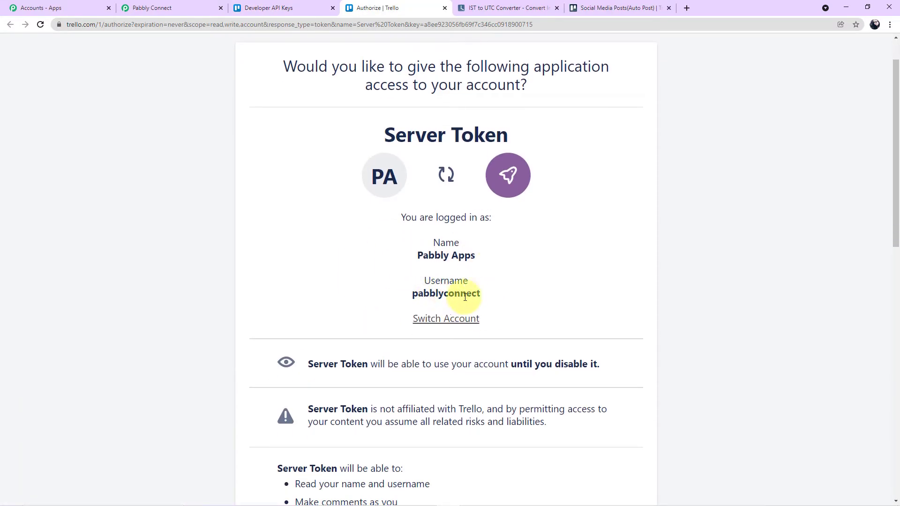
left_click_drag(465, 295, 414, 296)
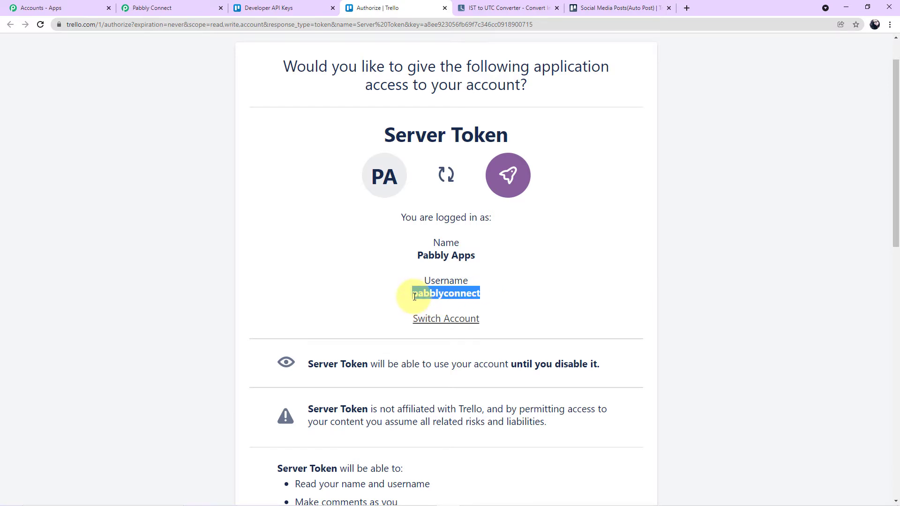
left_click(146, 8)
left_click(498, 183)
scroll(498, 182, "down", 1)
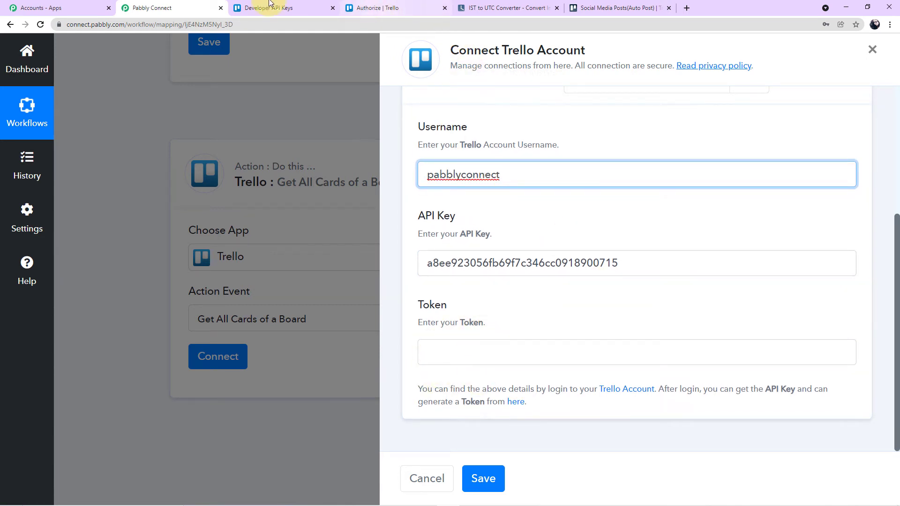
left_click(307, 4)
scroll(422, 322, "down", 6)
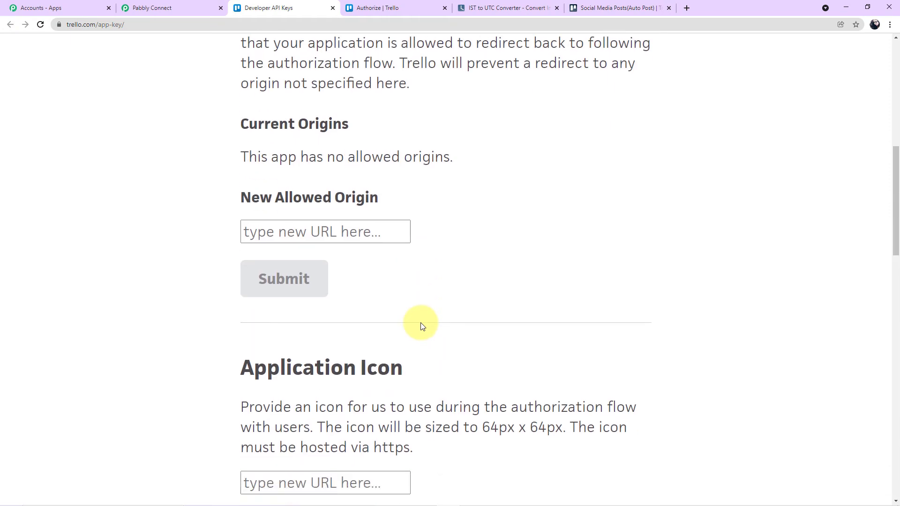
scroll(420, 322, "down", 20)
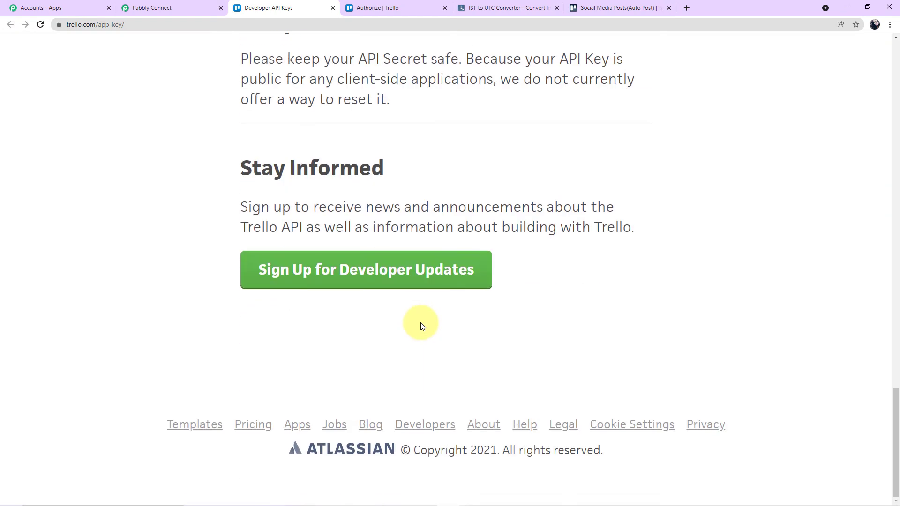
scroll(420, 322, "up", 10)
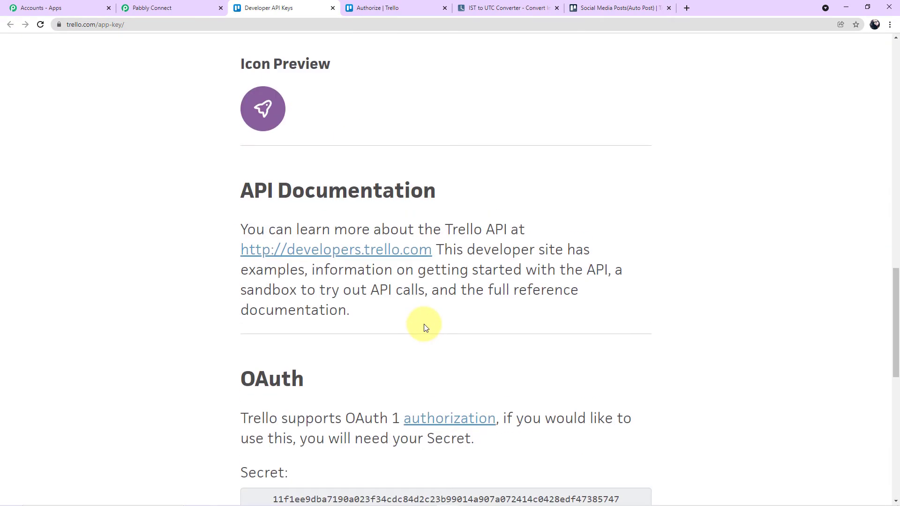
Grant Server Token access to the Trello account on the authorization page and copy the generated token.
key("ctrl+Tab")
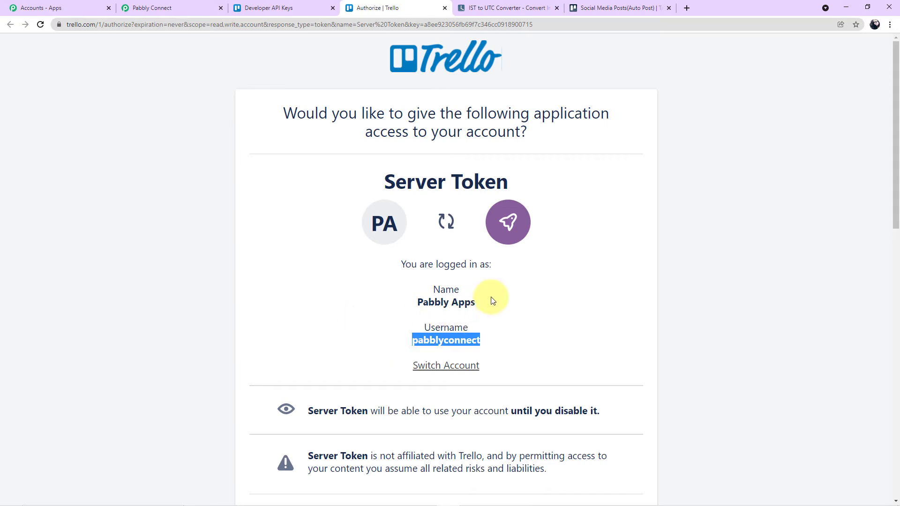
scroll(486, 302, "down", 6)
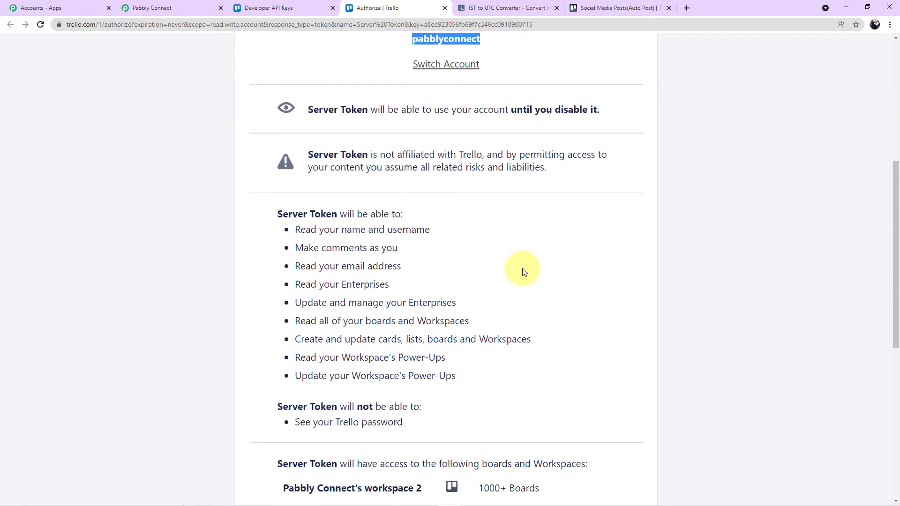
scroll(523, 272, "down", 8)
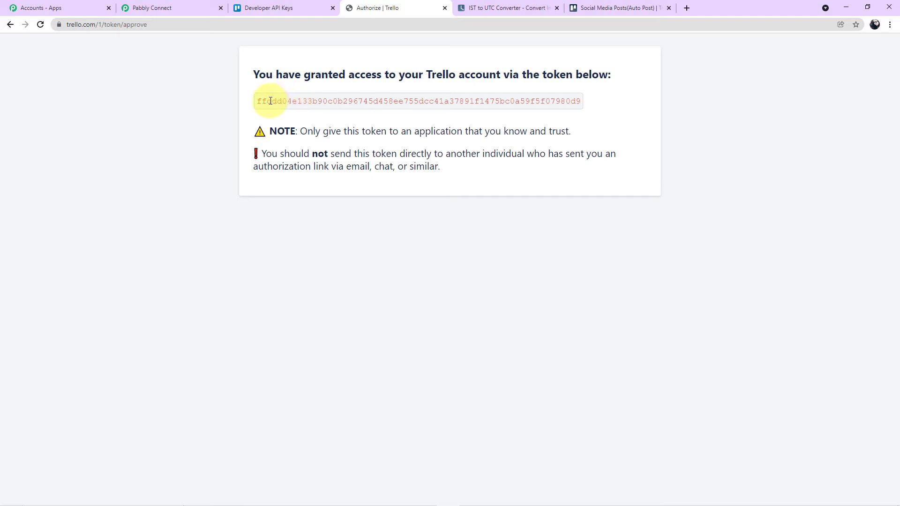
double_click(314, 101)
key("ctrl+c")
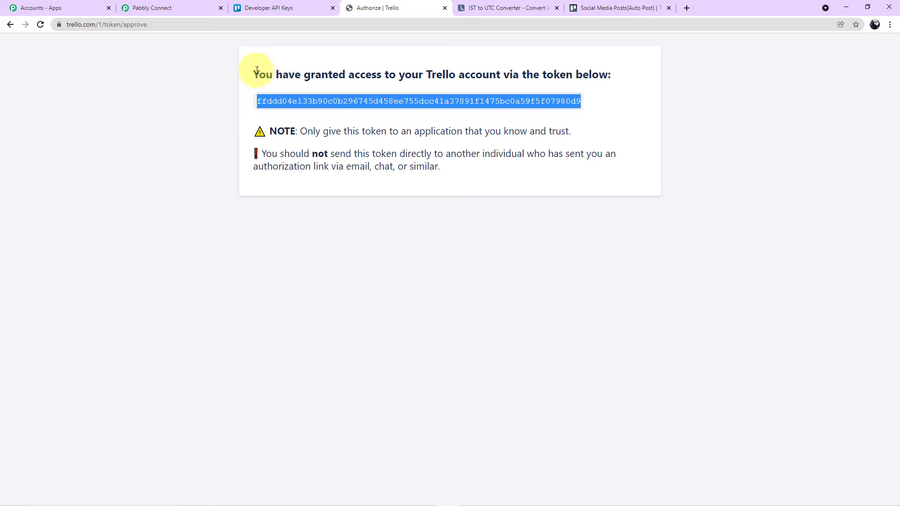
Paste the token into the Token field of the Pabbly Connect connection and save the Trello connection.
left_click(170, 7)
left_click(486, 359)
key("ctrl+v")
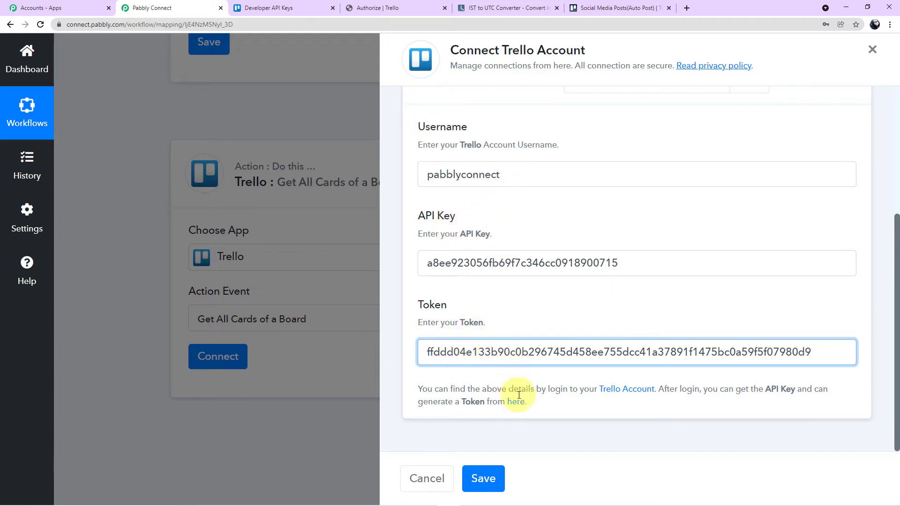
left_click(483, 478)
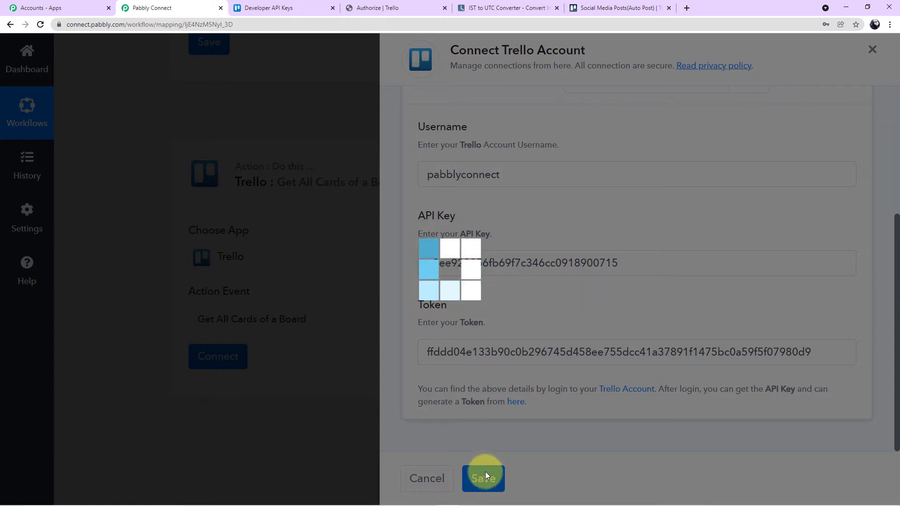
Check the name of the social media board in Trello and return to the Get All Cards of a Board action in Pabbly Connect.
scroll(500, 331, "down", 2)
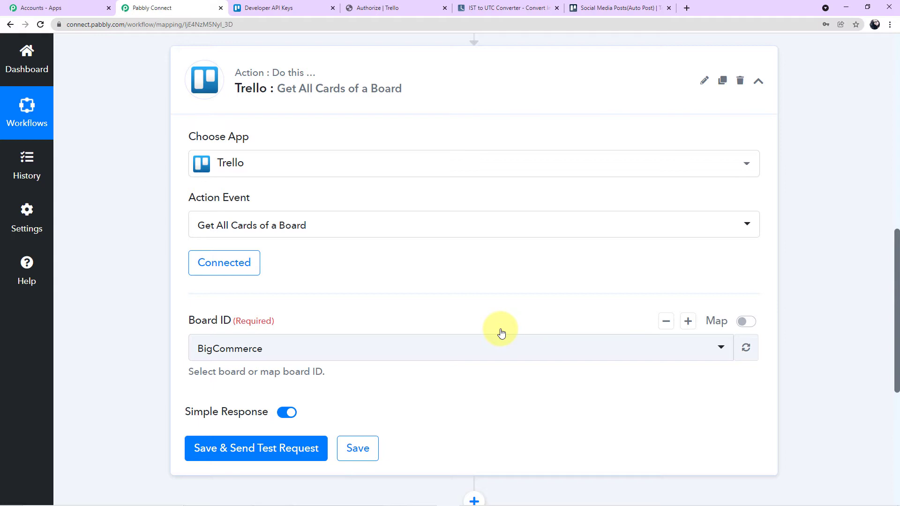
scroll(480, 297, "down", 1)
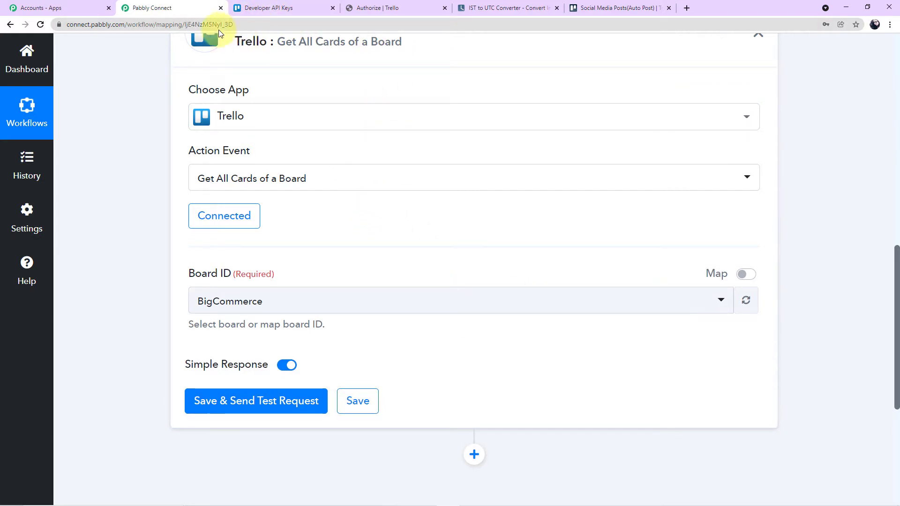
left_click(618, 8)
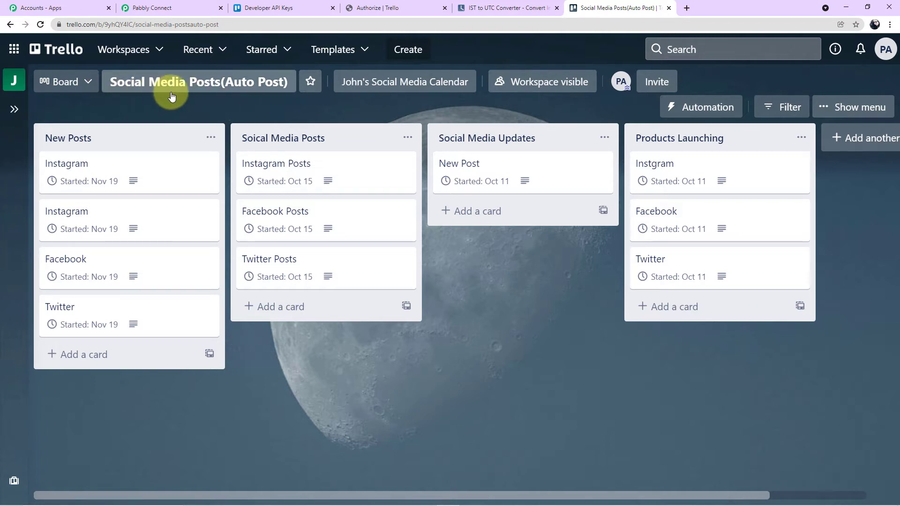
left_click(175, 7)
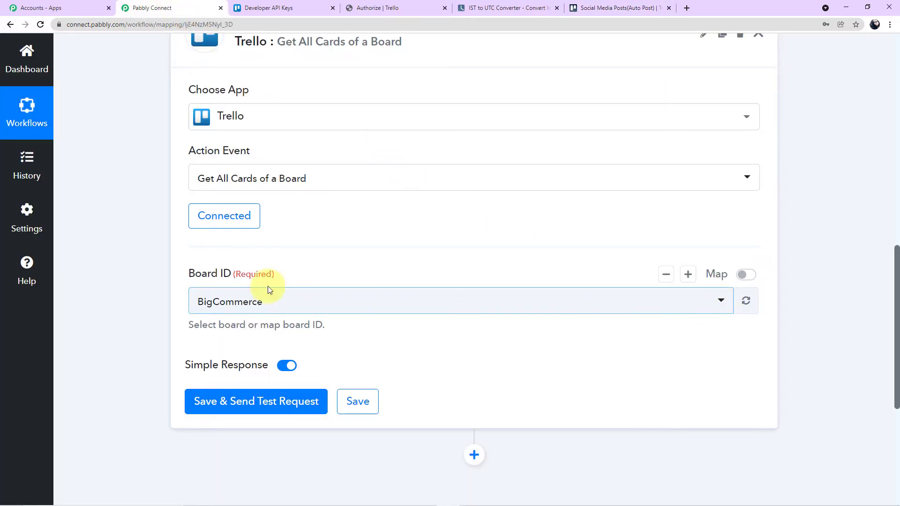
Set the action's Board ID to Social Media Posts(Auto Post), then save it and send a test request.
left_click(722, 303)
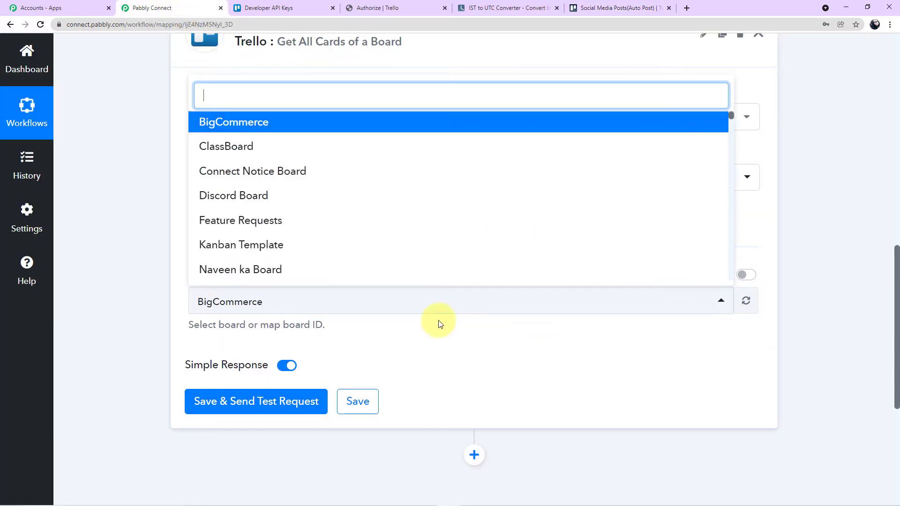
scroll(432, 207, "down", 6)
scroll(435, 209, "down", 8)
scroll(435, 209, "down", 8)
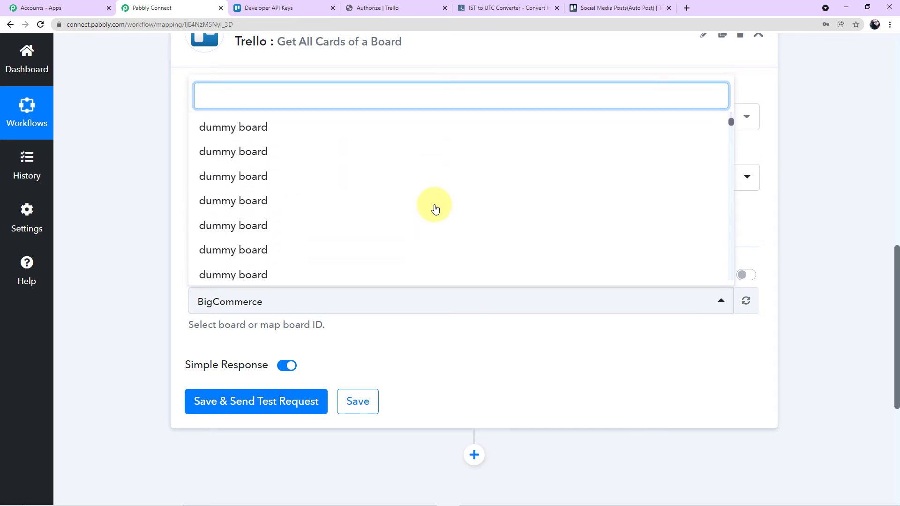
scroll(435, 209, "up", 10)
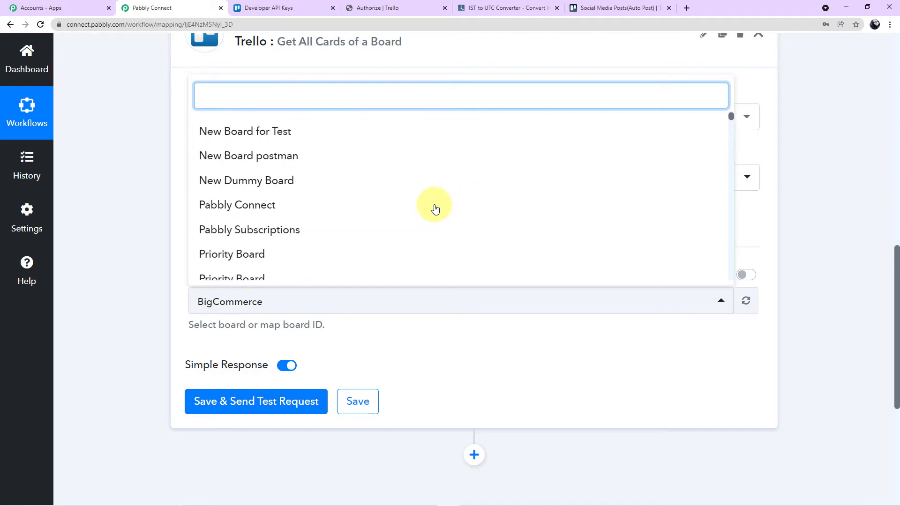
scroll(435, 209, "down", 5)
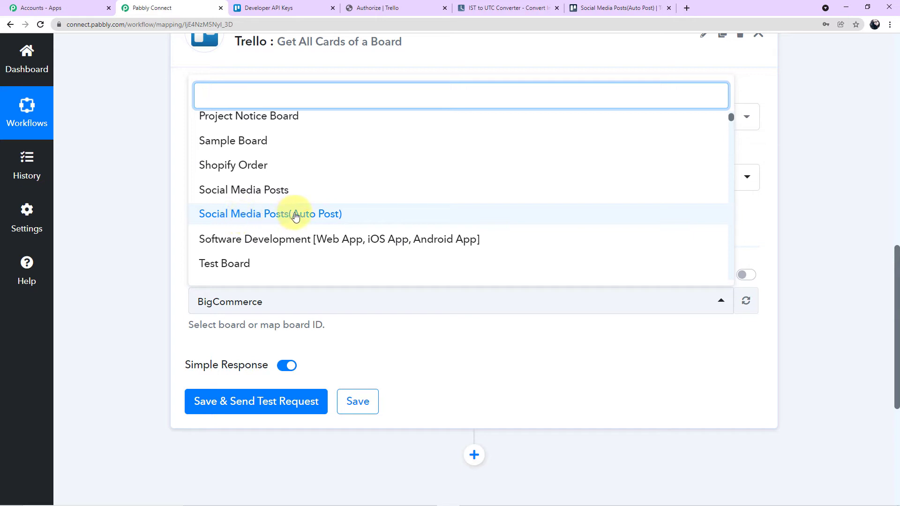
left_click(342, 216)
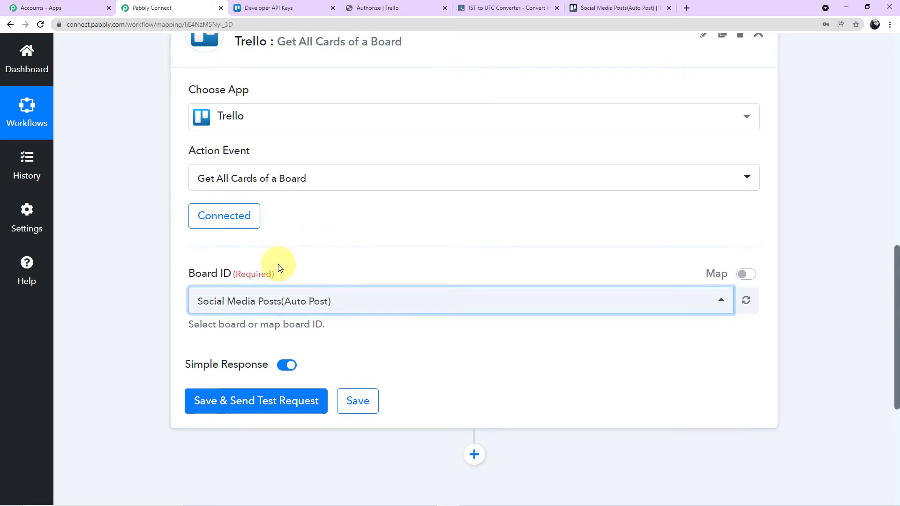
left_click(269, 406)
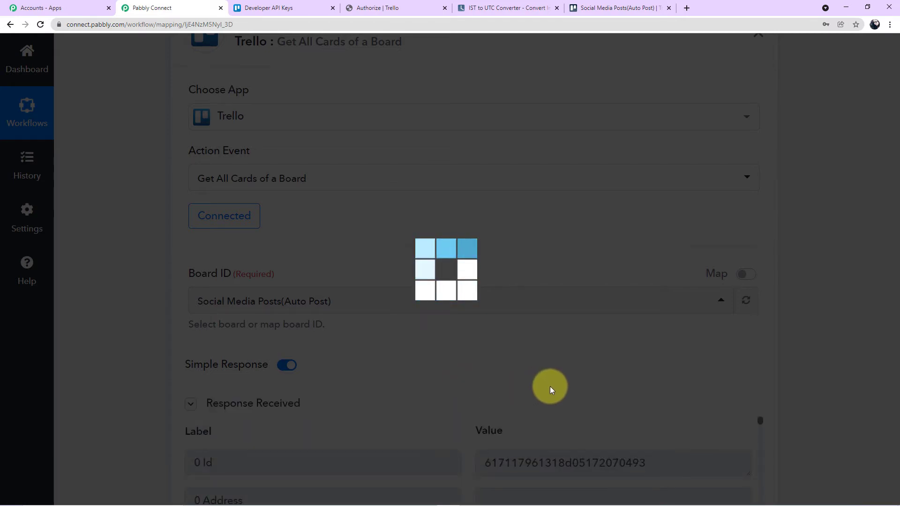
Examine the first card's fields in the received response and enlarge its Desc value to read the full description and link.
scroll(549, 386, "down", 10)
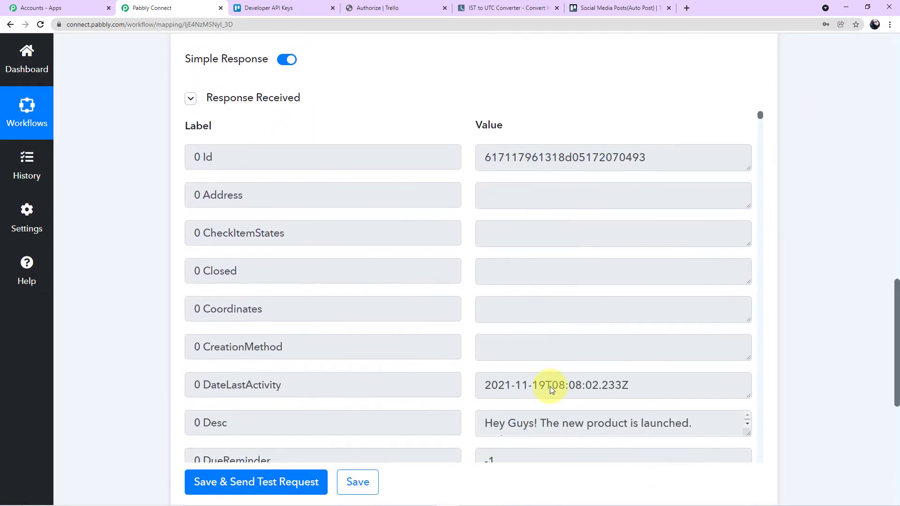
scroll(564, 299, "down", 8)
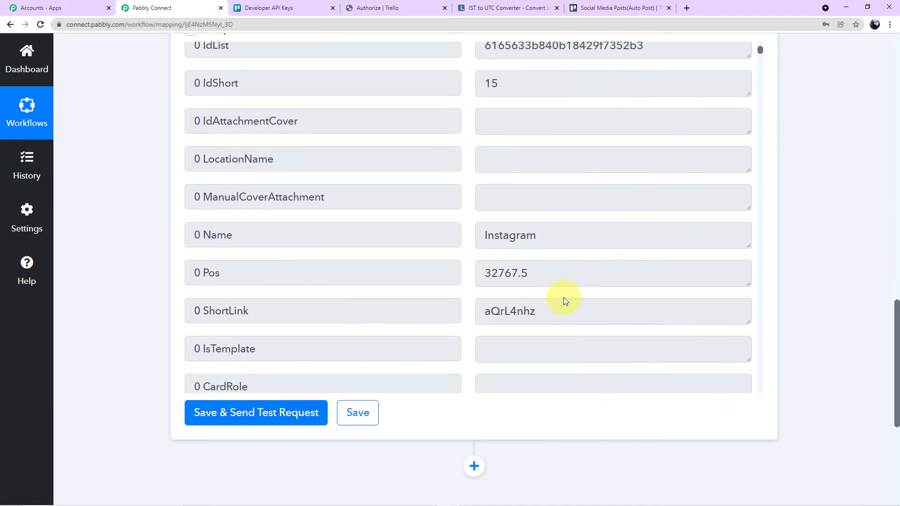
scroll(564, 299, "up", 10)
scroll(563, 297, "up", 2)
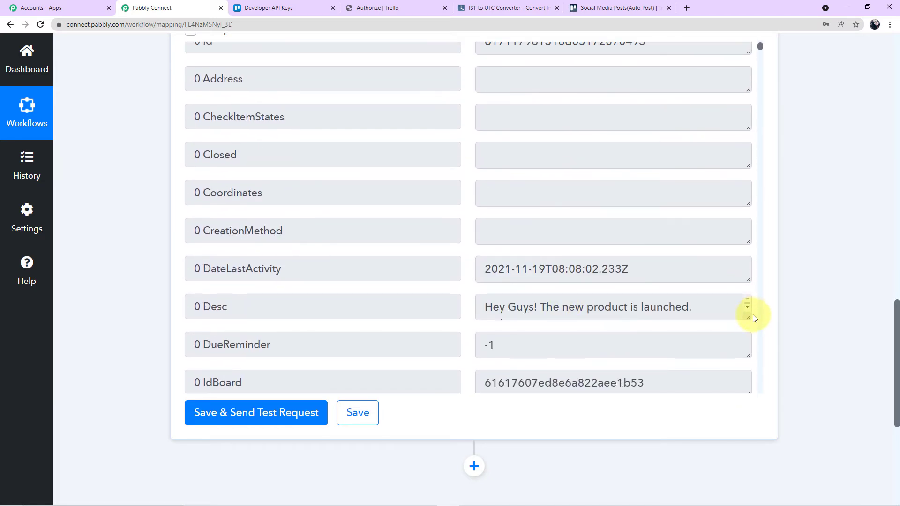
left_click_drag(748, 317, 747, 388)
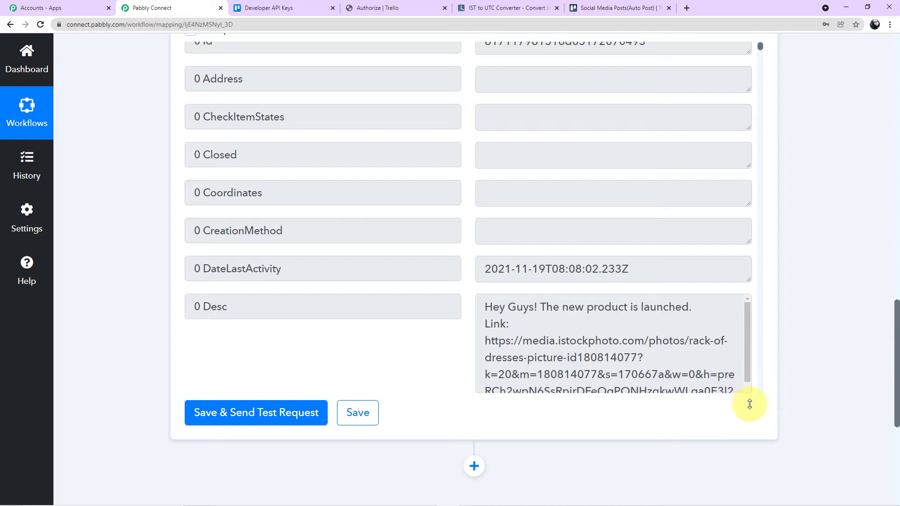
scroll(709, 348, "down", 1)
scroll(586, 330, "up", 1)
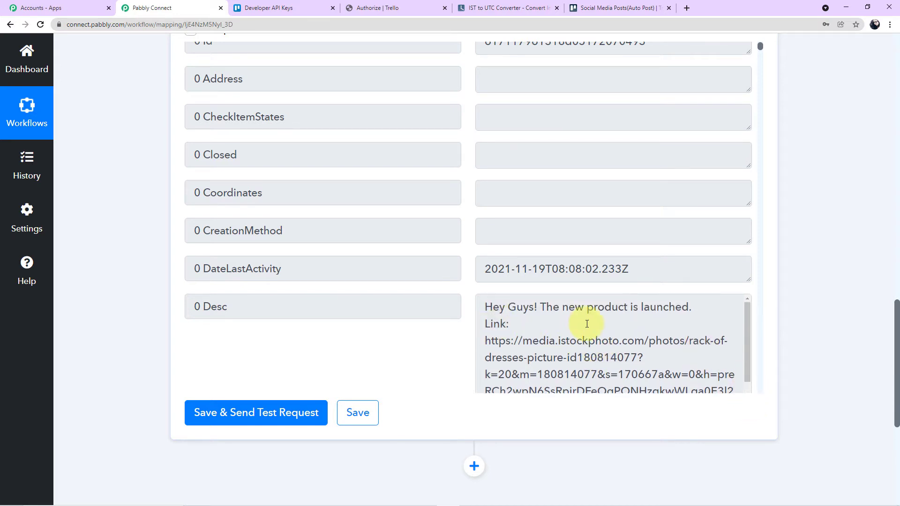
Review the first card's remaining response fields, including Name and Start, and continue to the second card's data.
scroll(410, 308, "down", 10)
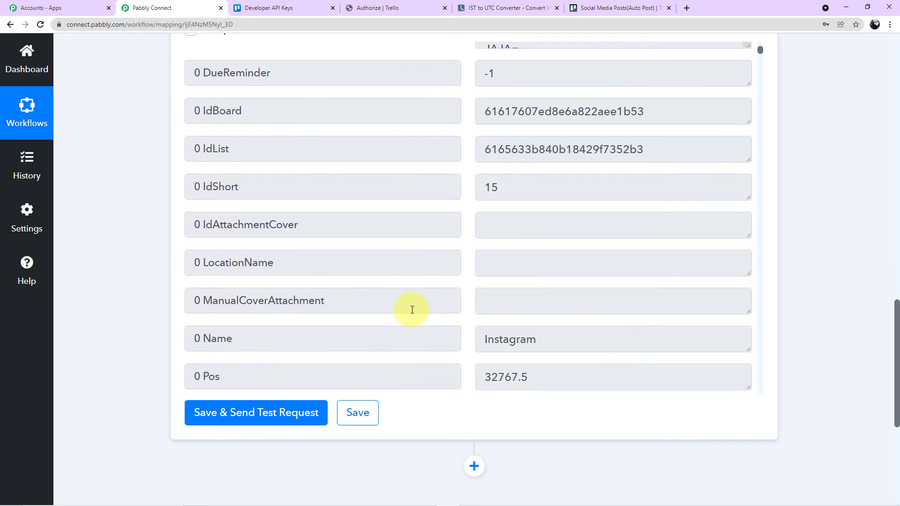
scroll(413, 310, "down", 12)
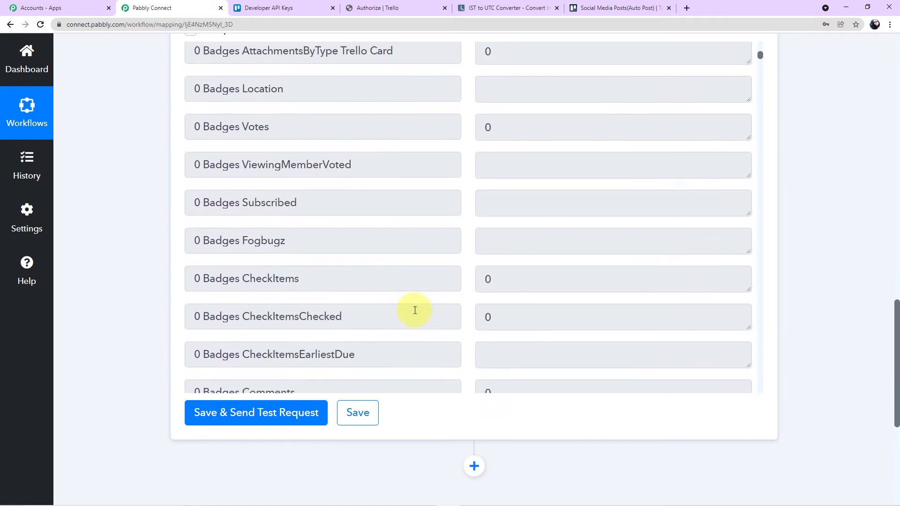
scroll(415, 310, "down", 12)
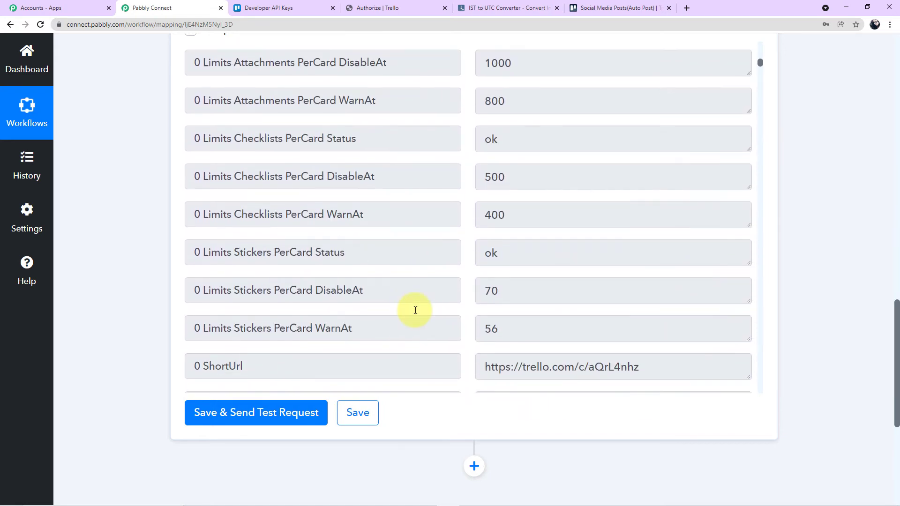
scroll(415, 310, "down", 3)
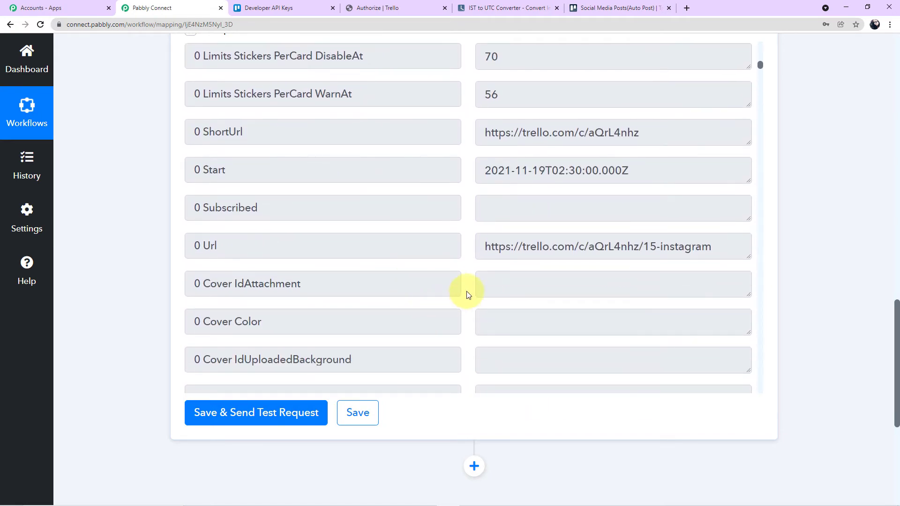
scroll(466, 294, "down", 17)
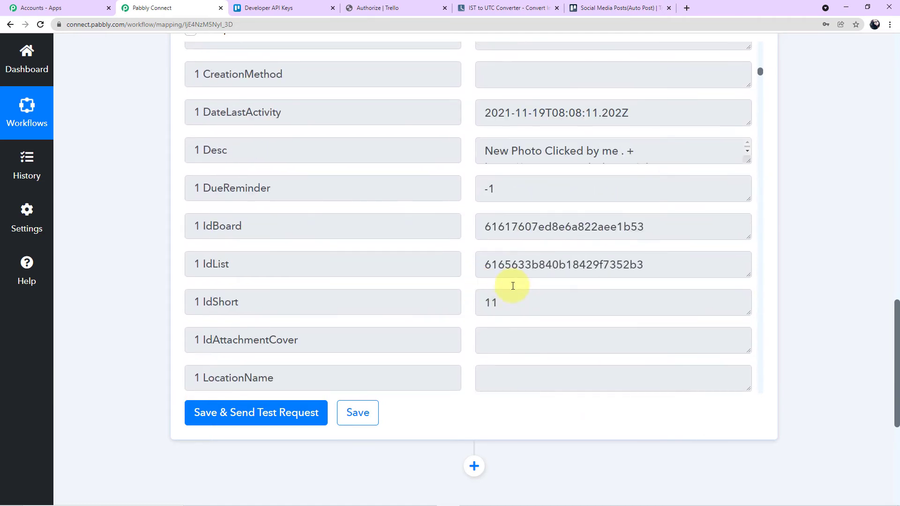
Compare the second card's fields with the first card's data in the Get All Cards of a Board response.
scroll(485, 285, "down", 1)
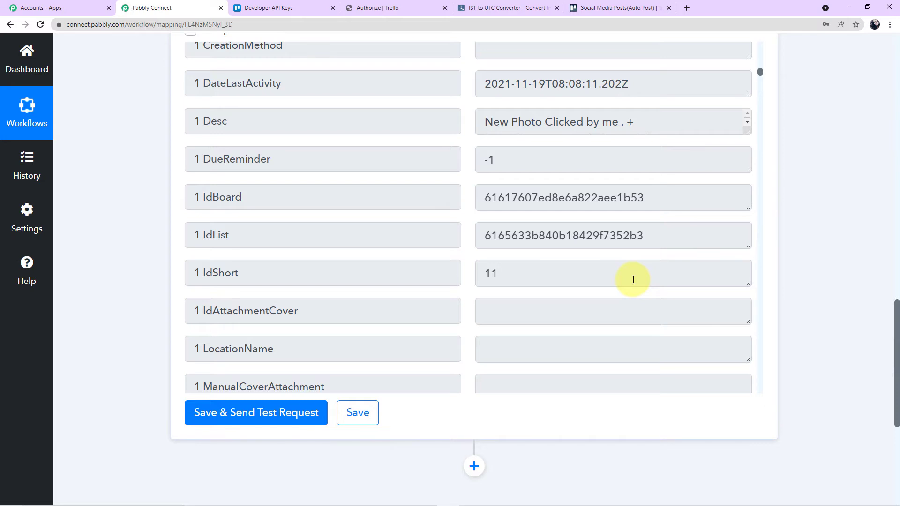
scroll(633, 280, "up", 1)
scroll(675, 278, "up", 4)
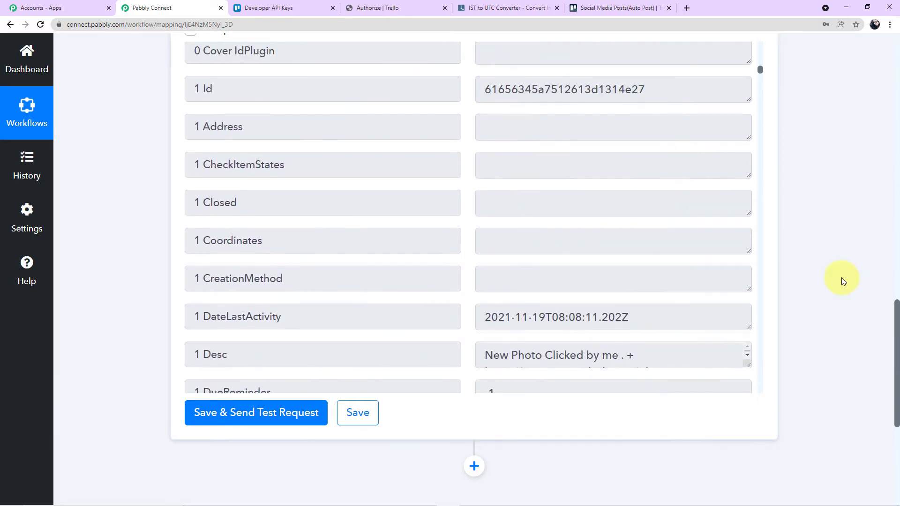
scroll(841, 275, "up", 7)
scroll(830, 277, "down", 2)
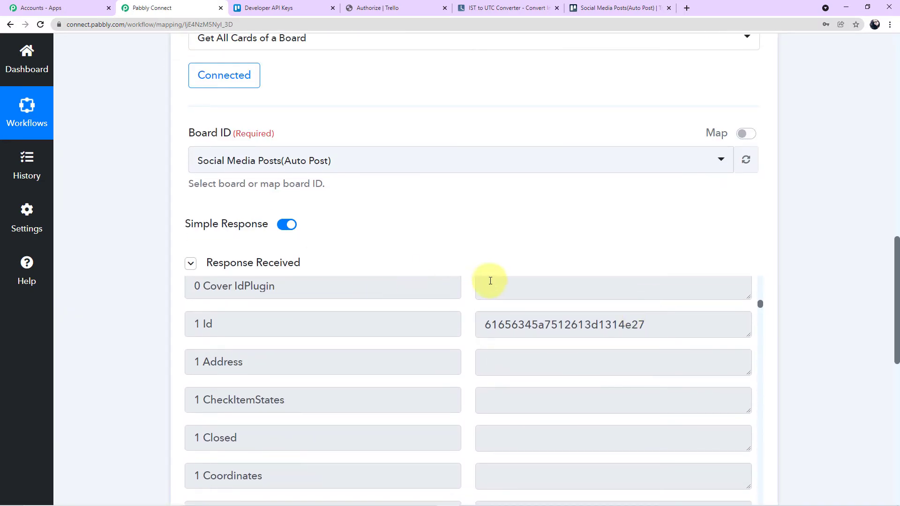
scroll(412, 346, "down", 2)
scroll(466, 253, "up", 1)
scroll(467, 259, "down", 1)
scroll(510, 381, "up", 1)
scroll(510, 380, "up", 9)
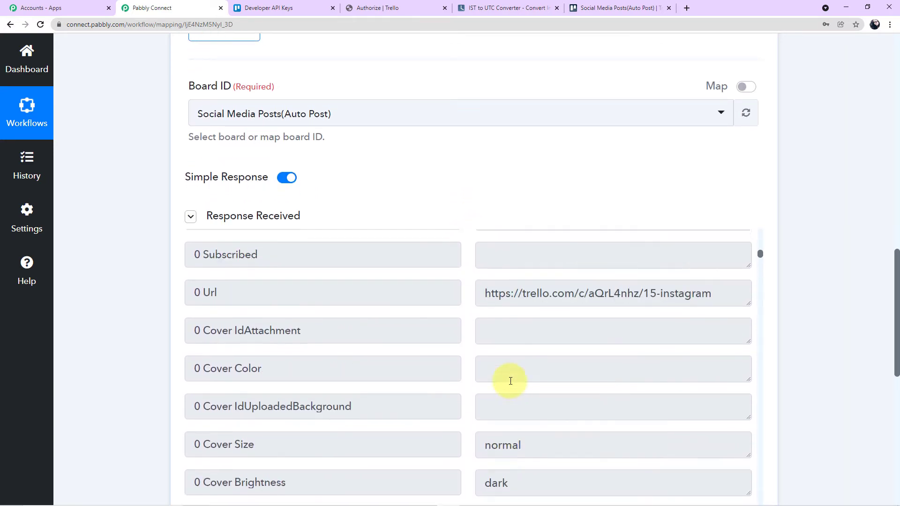
scroll(510, 380, "up", 12)
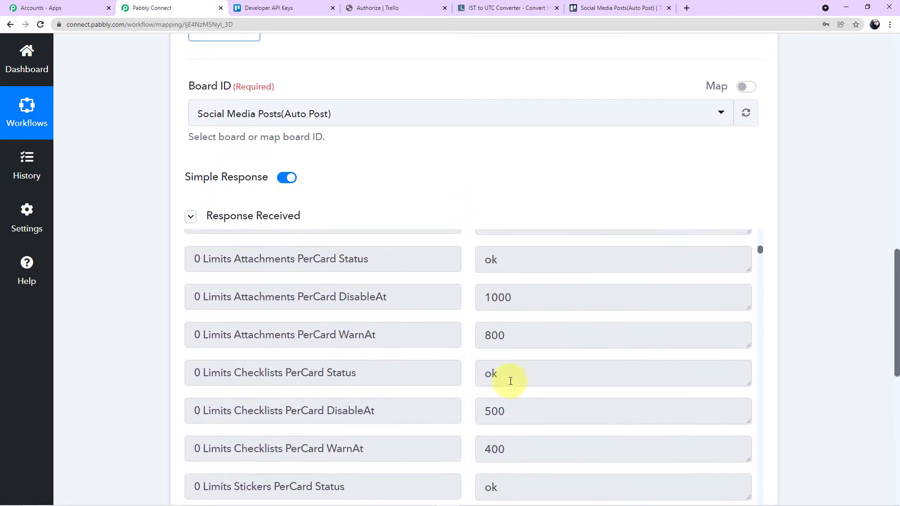
Turn off Simple Response for the Get All Cards of a Board action, then save it and send a test request.
scroll(511, 379, "up", 4)
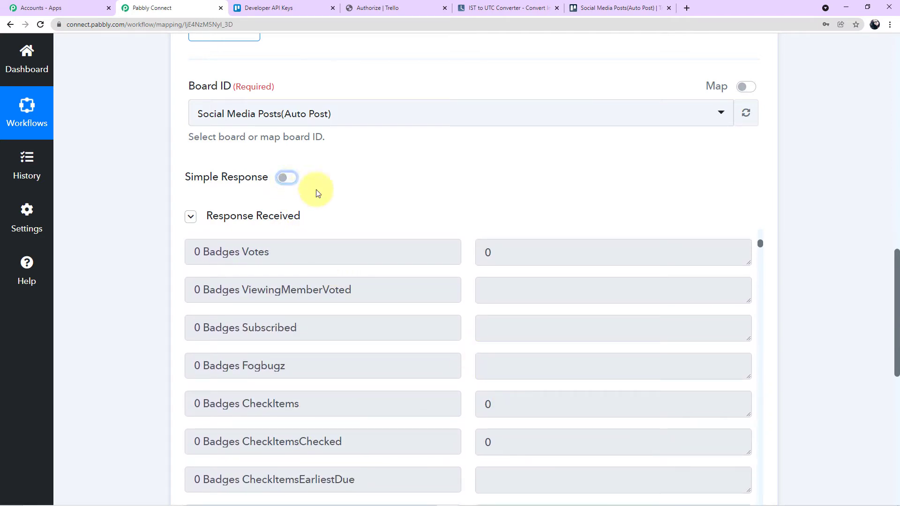
scroll(395, 203, "down", 4)
scroll(396, 265, "down", 6)
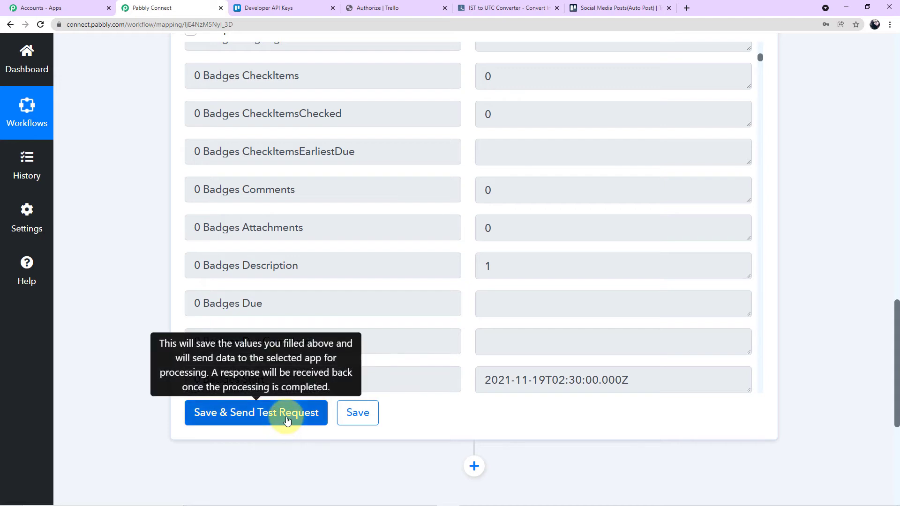
left_click(287, 420)
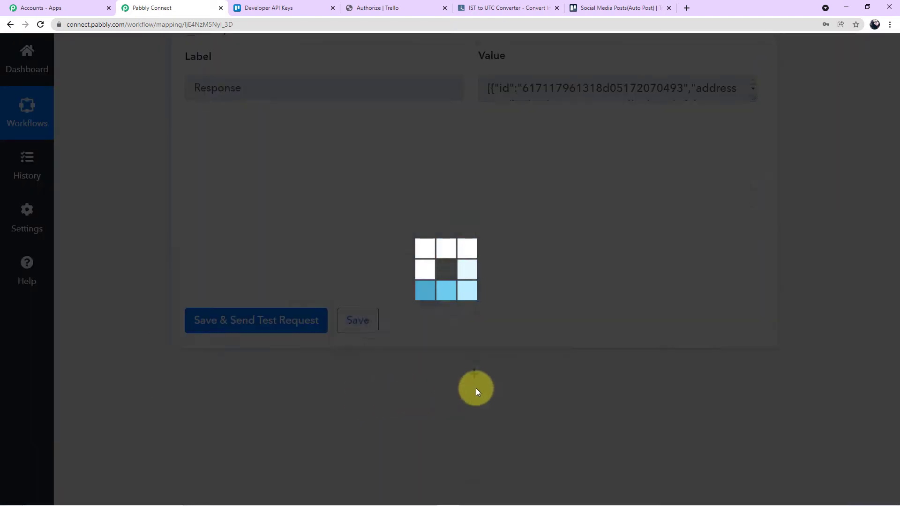
Enlarge the raw Response value and examine each card's name, description, link and start date within the array.
scroll(601, 338, "up", 4)
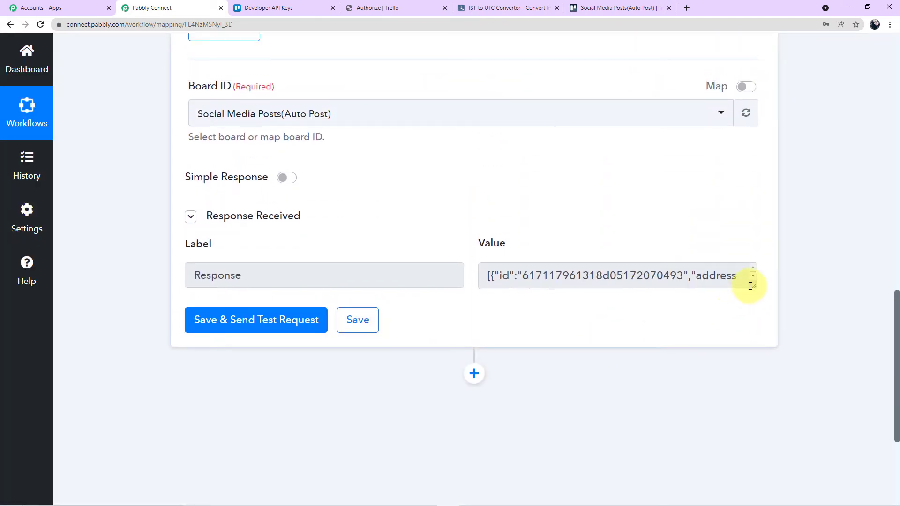
left_click_drag(749, 300, 750, 397)
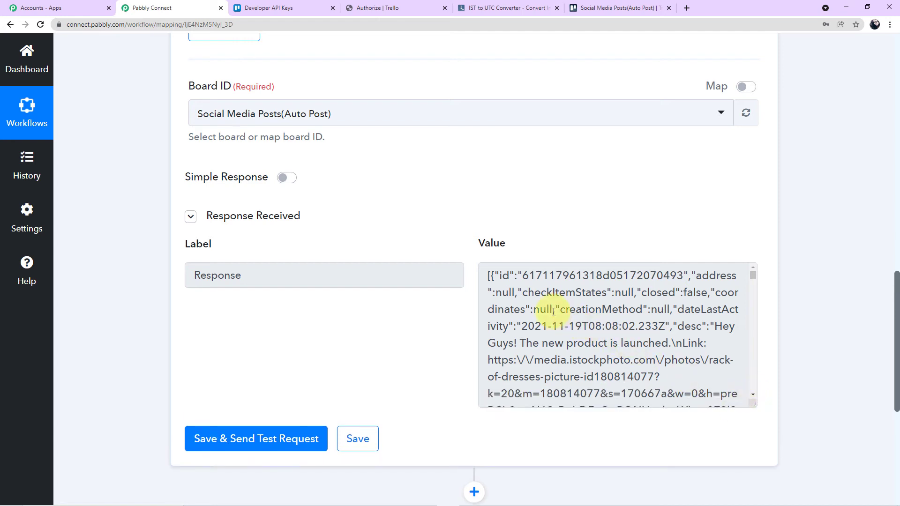
scroll(553, 316, "down", 10)
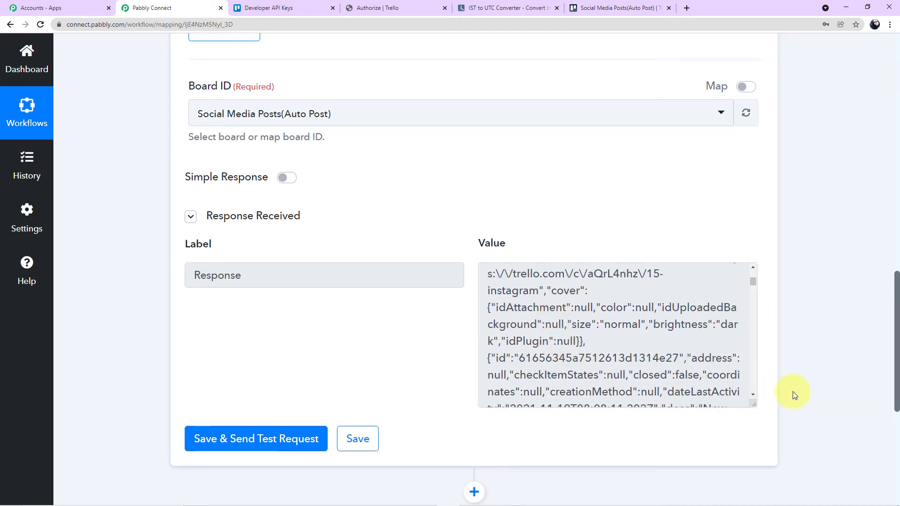
scroll(791, 393, "down", 2)
scroll(759, 386, "up", 2)
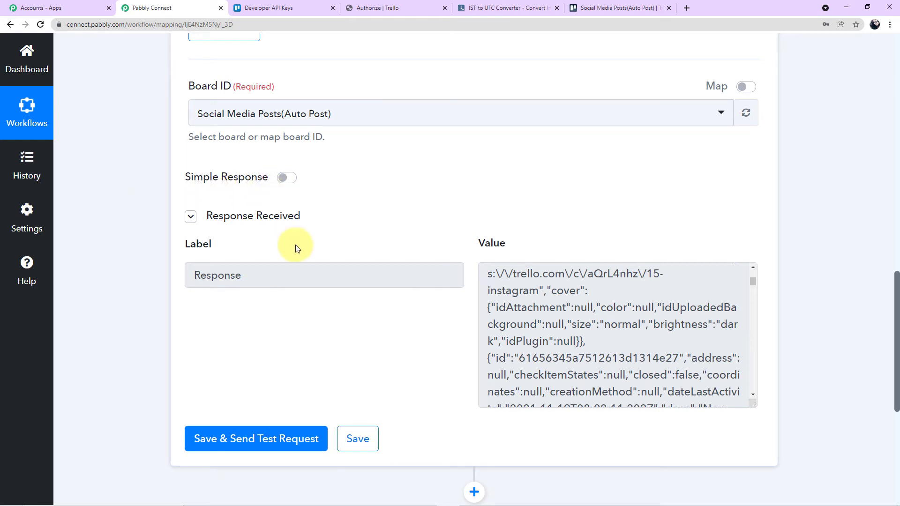
scroll(609, 352, "up", 6)
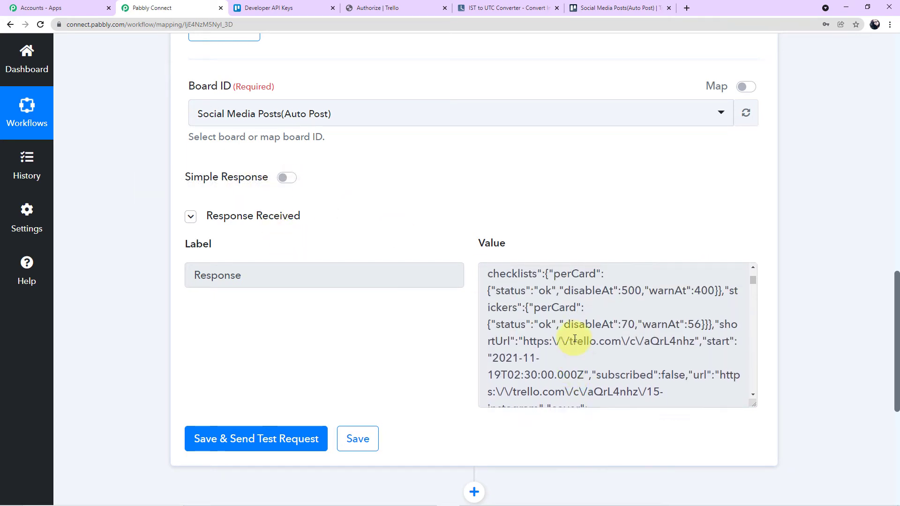
scroll(574, 338, "up", 6)
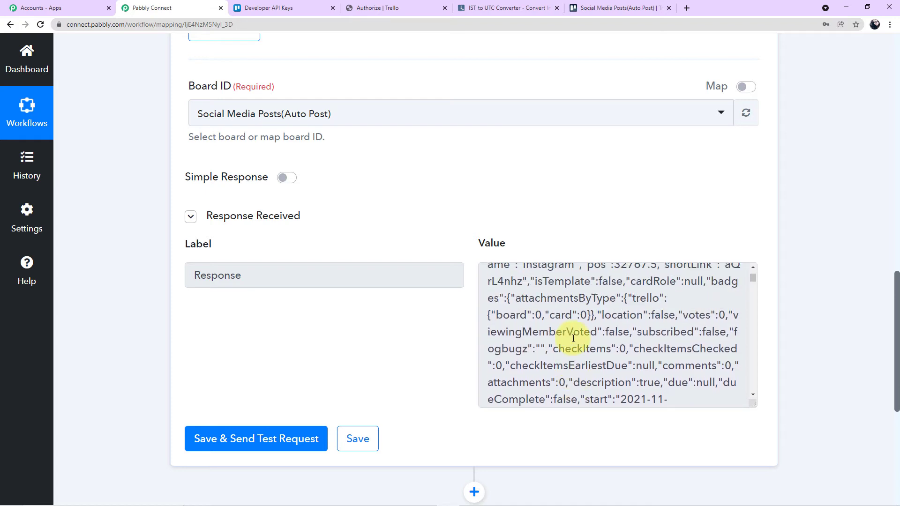
scroll(621, 324, "down", 5)
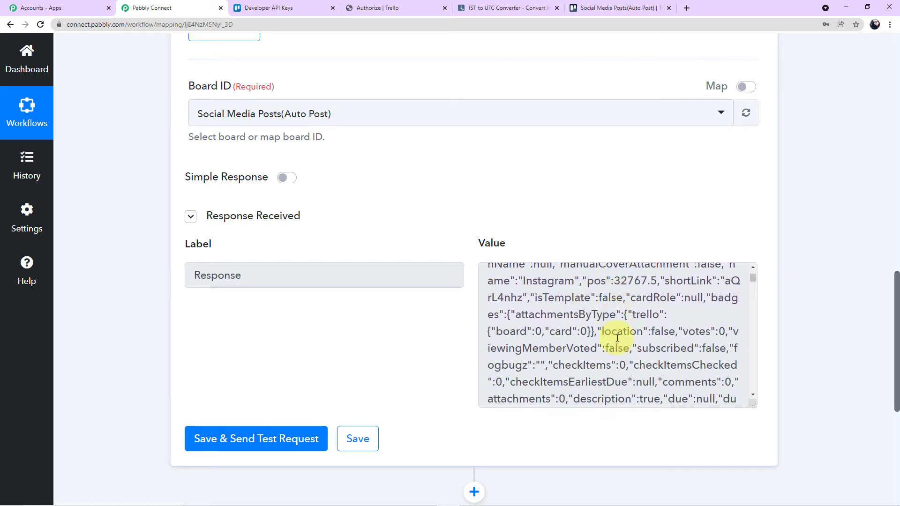
scroll(594, 351, "down", 5)
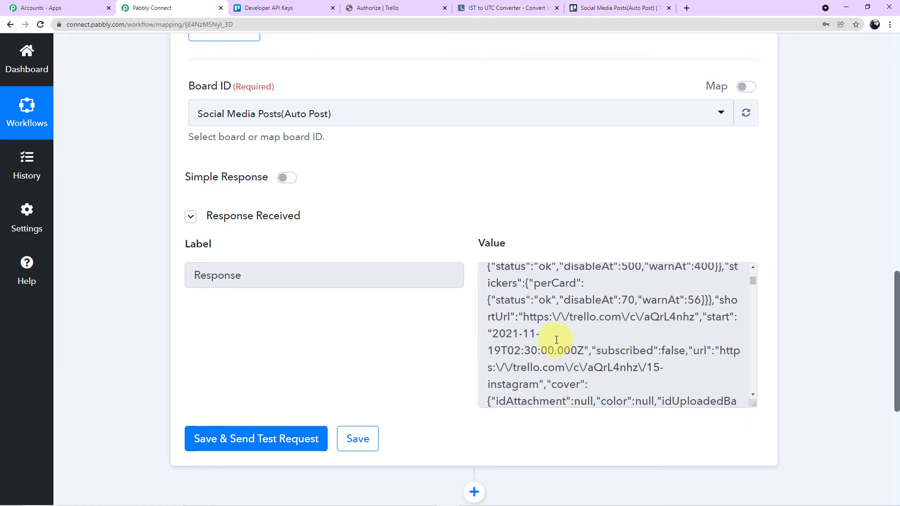
scroll(571, 369, "down", 4)
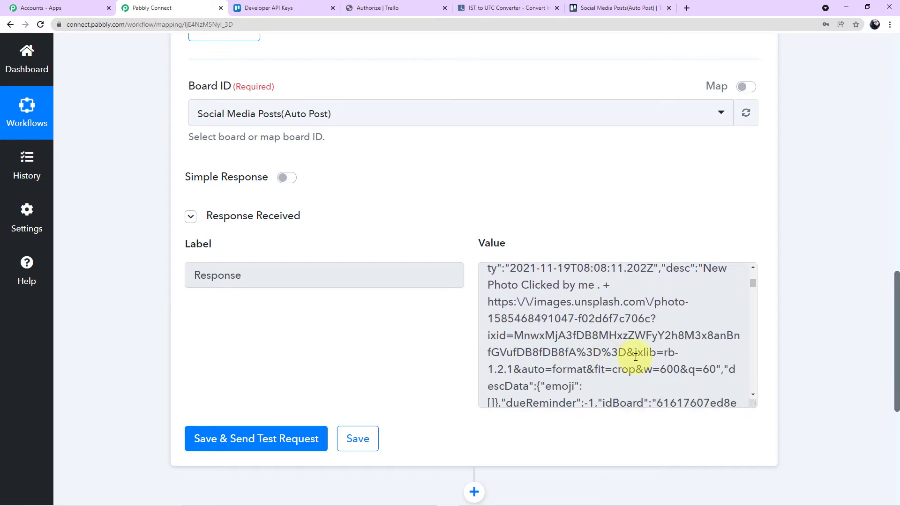
scroll(609, 357, "down", 3)
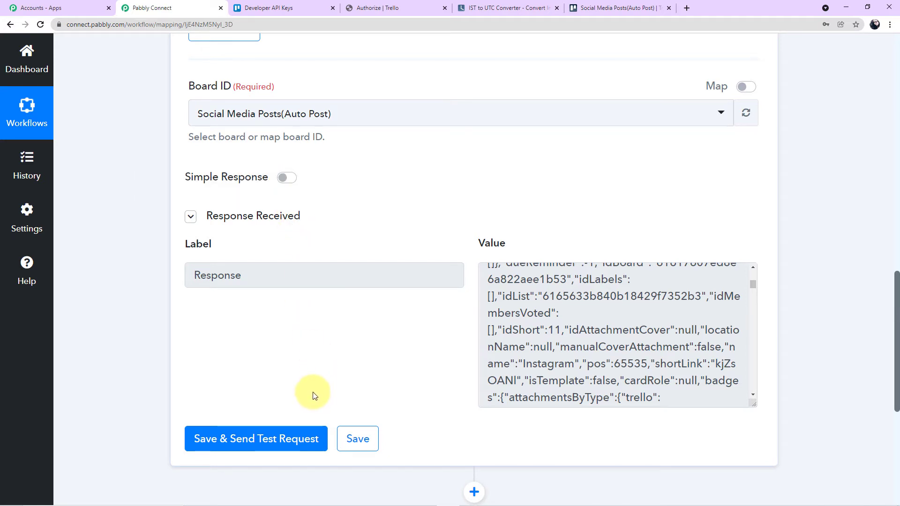
Add an action step after the Trello action and choose Iterator by Pabbly as its app.
scroll(374, 365, "down", 4)
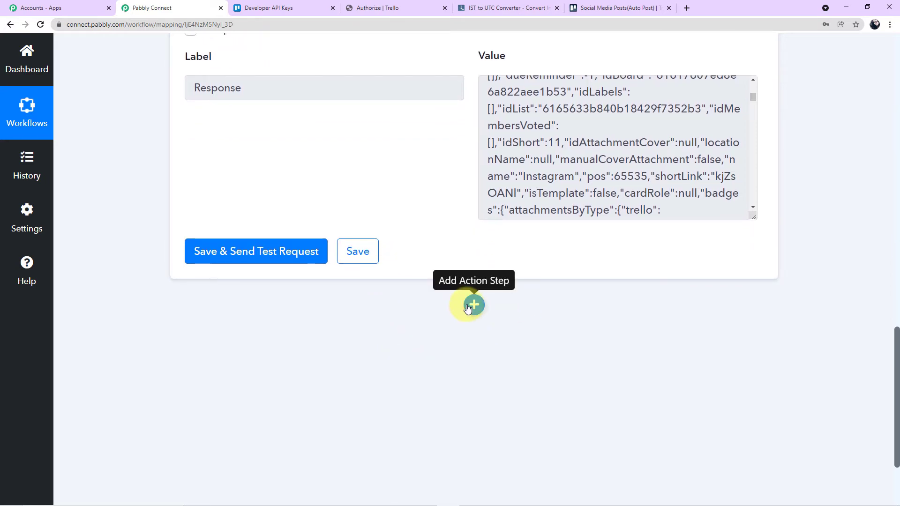
left_click(468, 309)
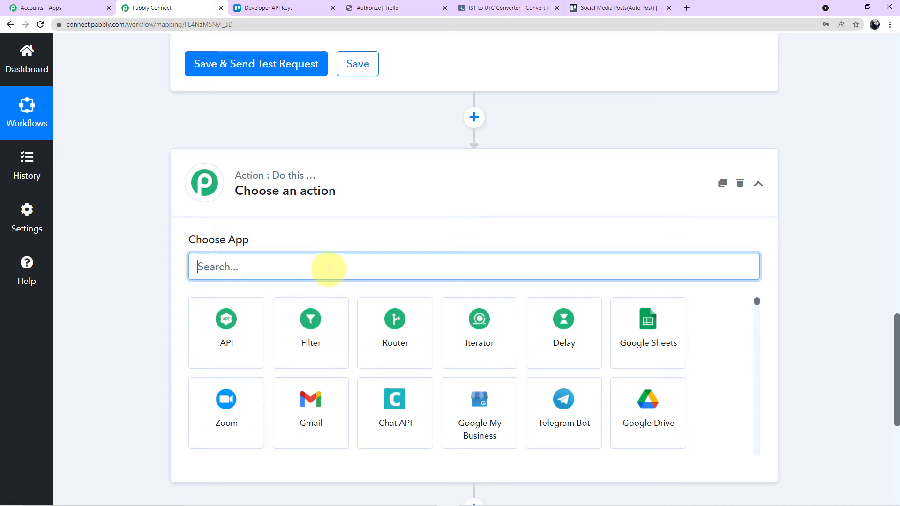
type("itr")
key("BackSpace")
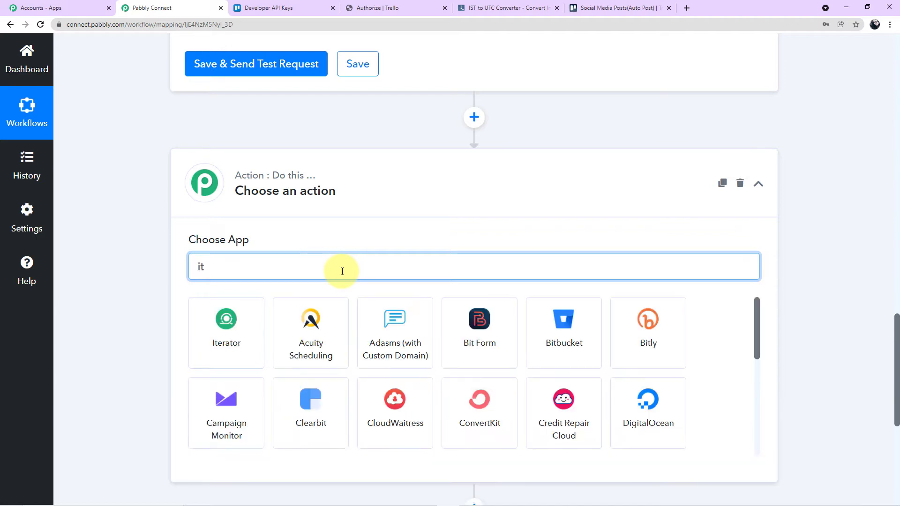
type("era")
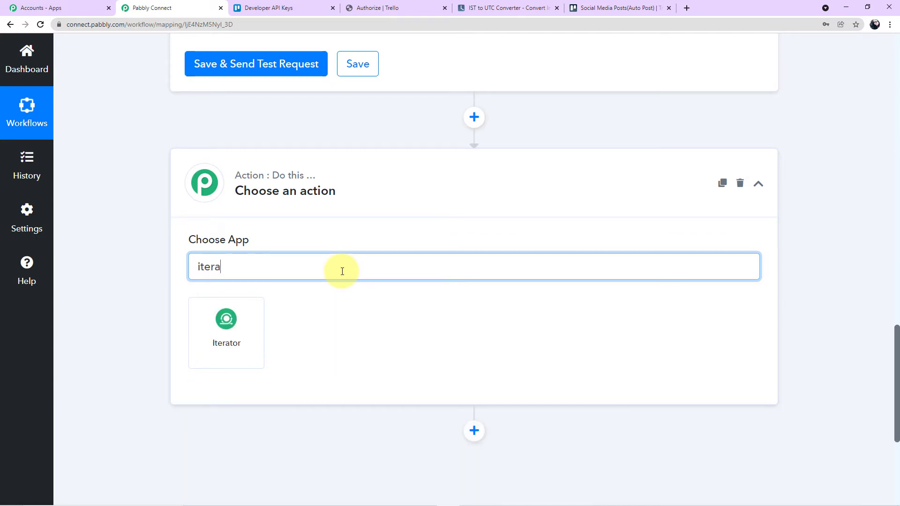
left_click(244, 331)
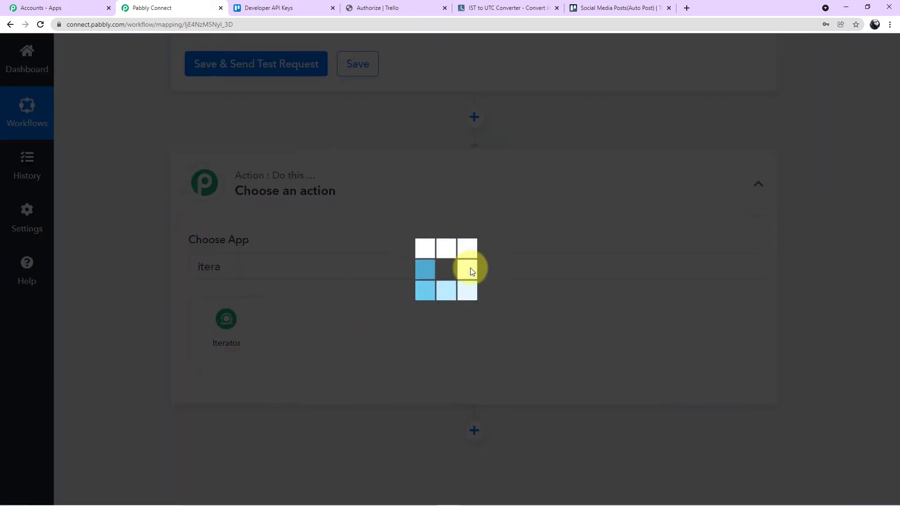
Save the Iterator with 2. Response [] as its array and send a test request.
scroll(493, 252, "up", 5)
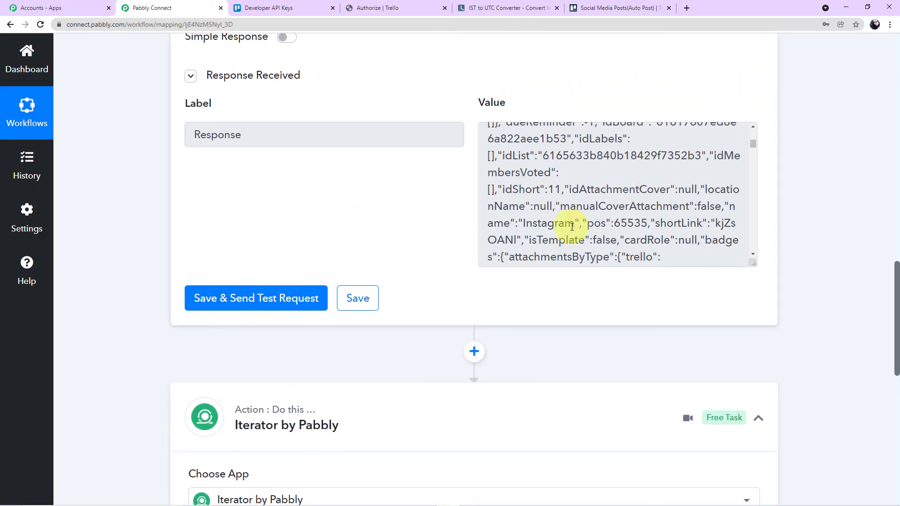
scroll(558, 224, "down", 3)
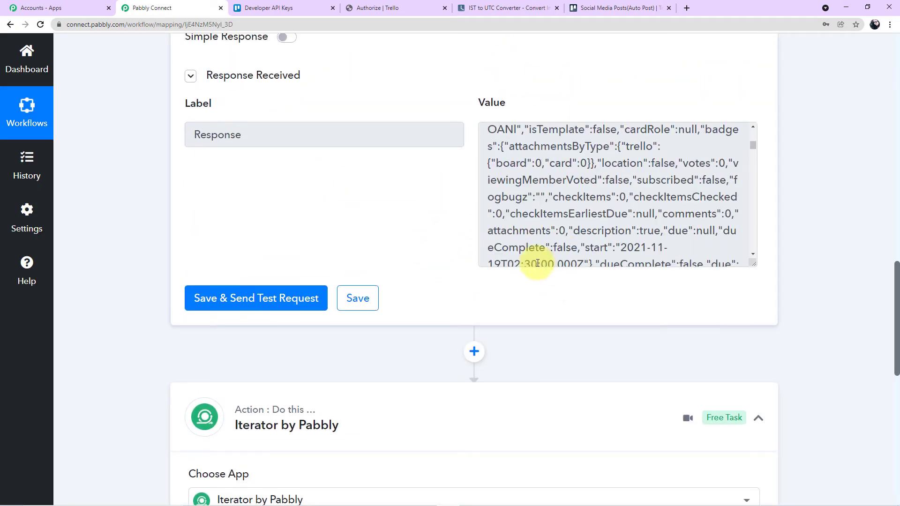
scroll(514, 355, "down", 5)
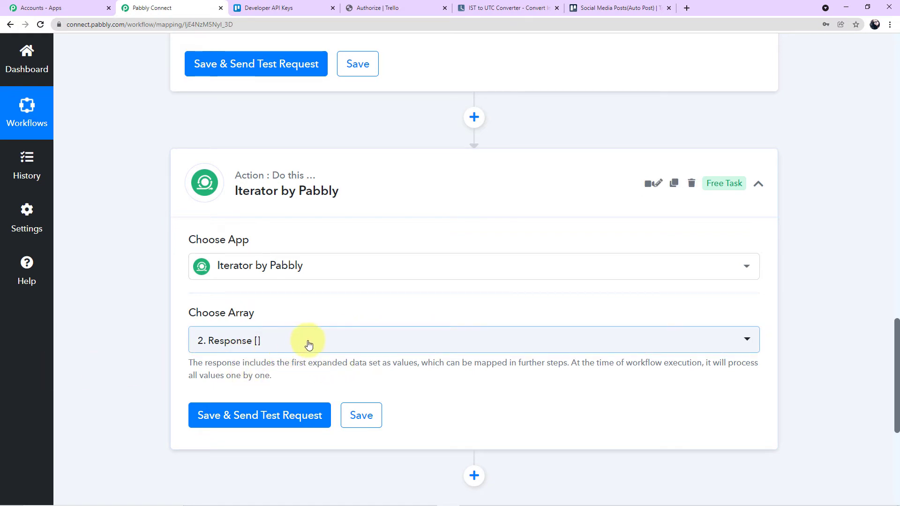
left_click(291, 415)
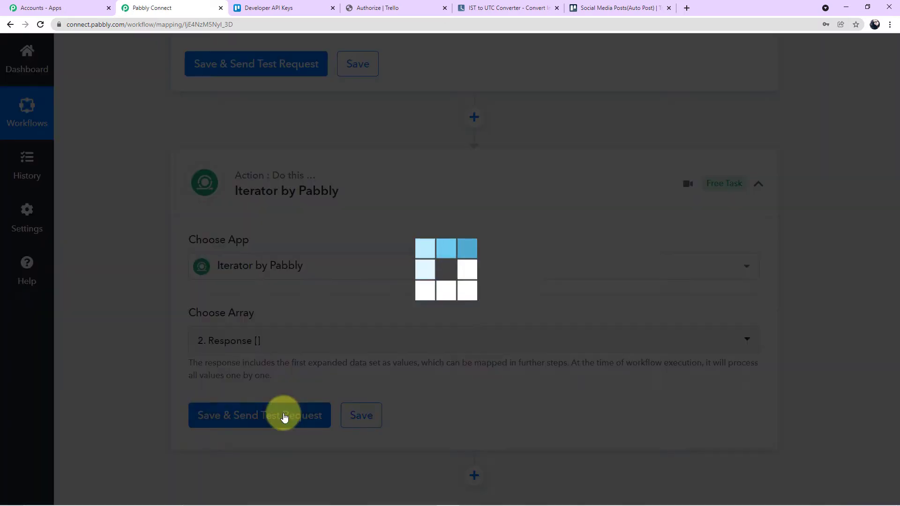
Review the Iterator's received response from the first fields through Name and Start to the Cover fields.
scroll(488, 388, "down", 3)
scroll(492, 398, "down", 10)
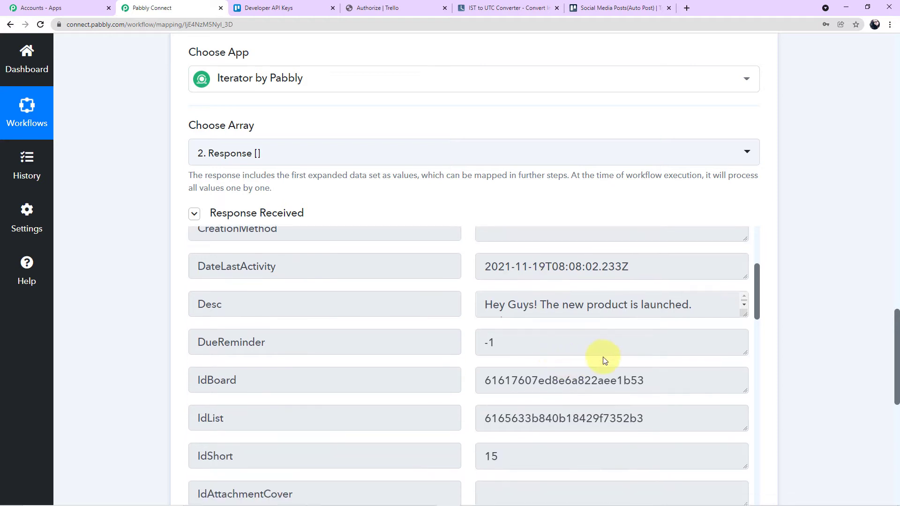
scroll(556, 338, "down", 8)
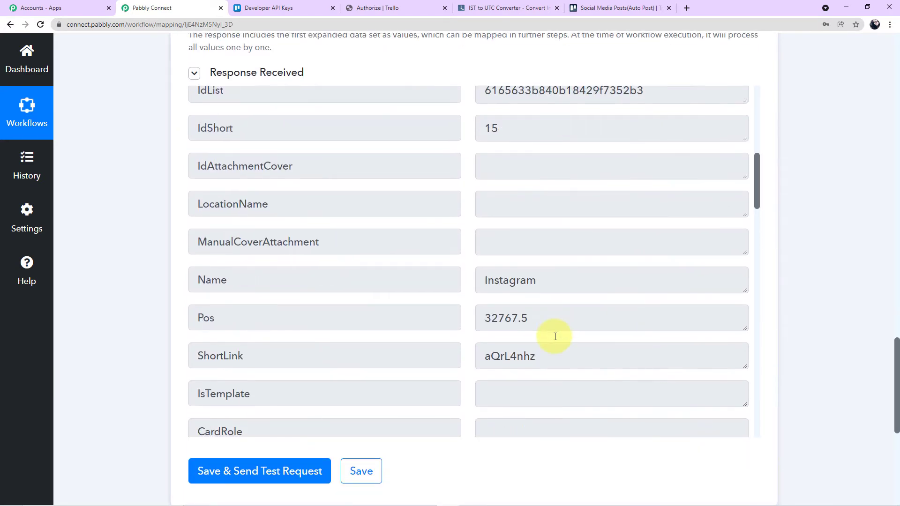
scroll(555, 336, "down", 15)
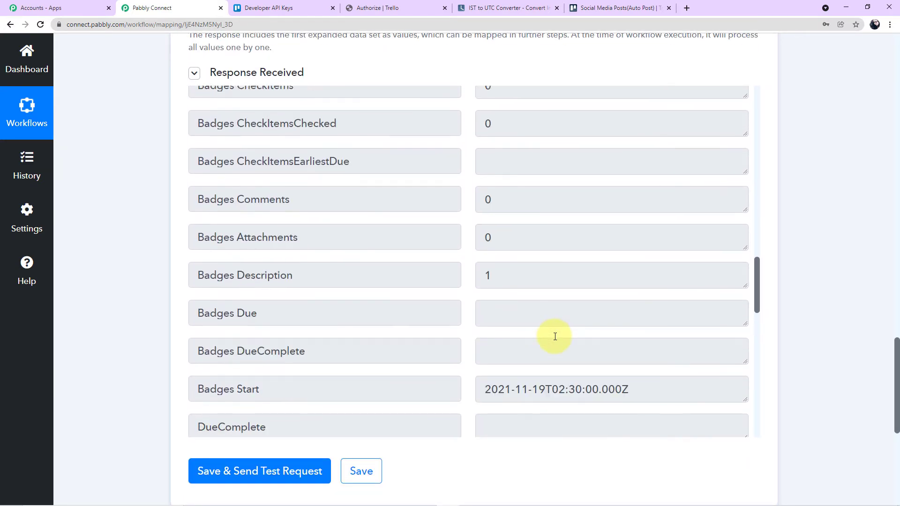
scroll(555, 336, "down", 12)
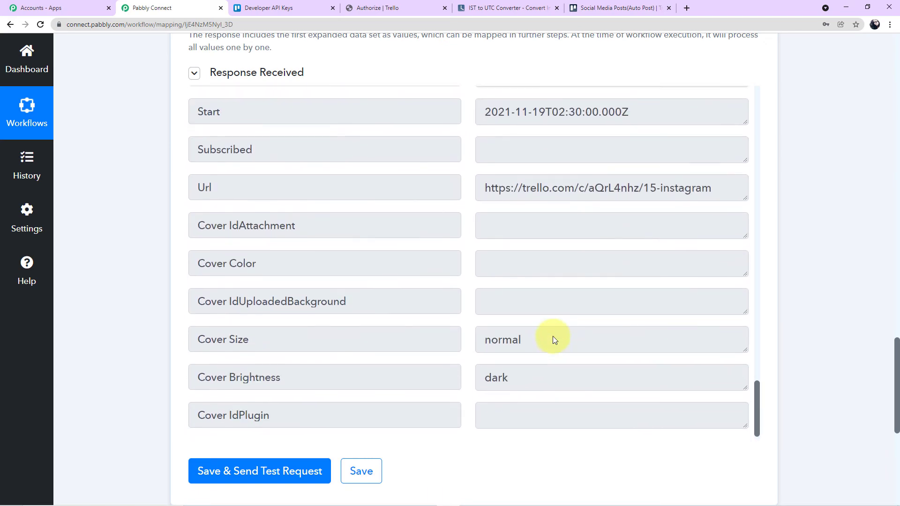
Enlarge the Desc value in the Iterator's response and read its full post text and image link.
scroll(553, 337, "up", 14)
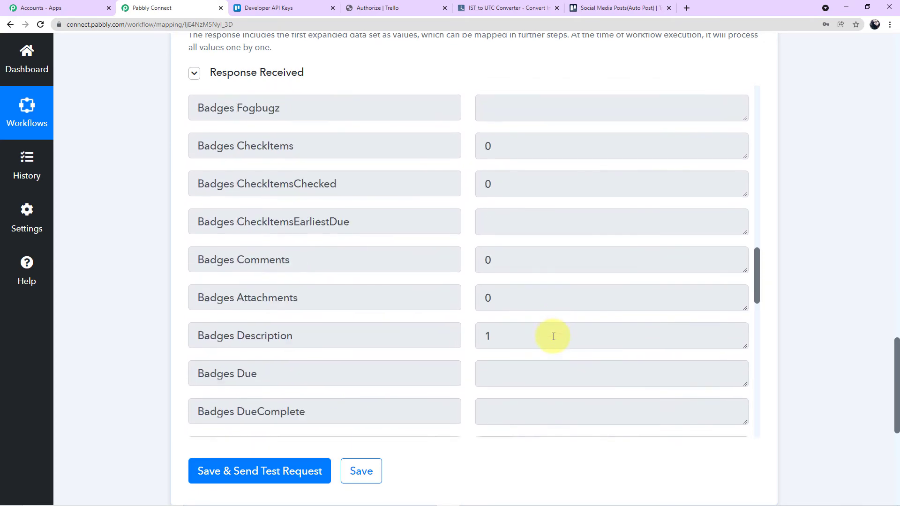
scroll(554, 336, "up", 12)
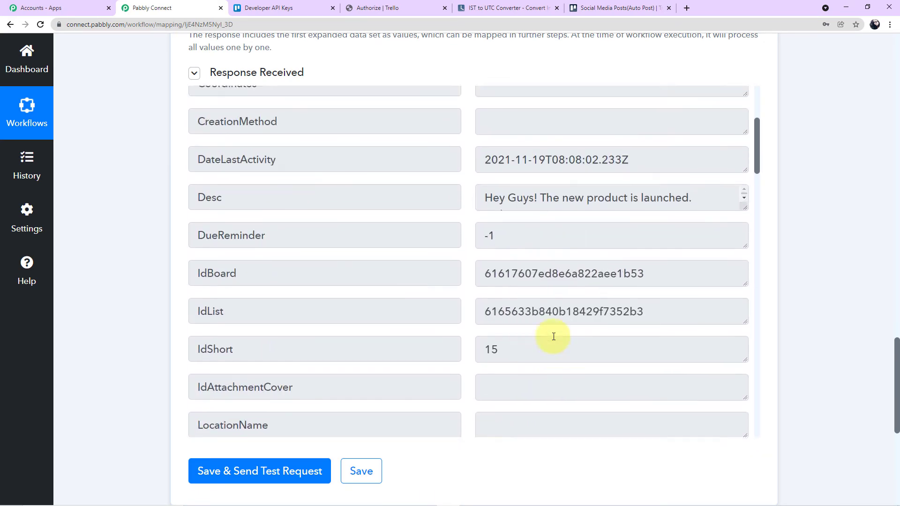
left_click_drag(744, 298, 743, 393)
left_click_drag(485, 283, 553, 287)
left_click_drag(483, 322, 666, 391)
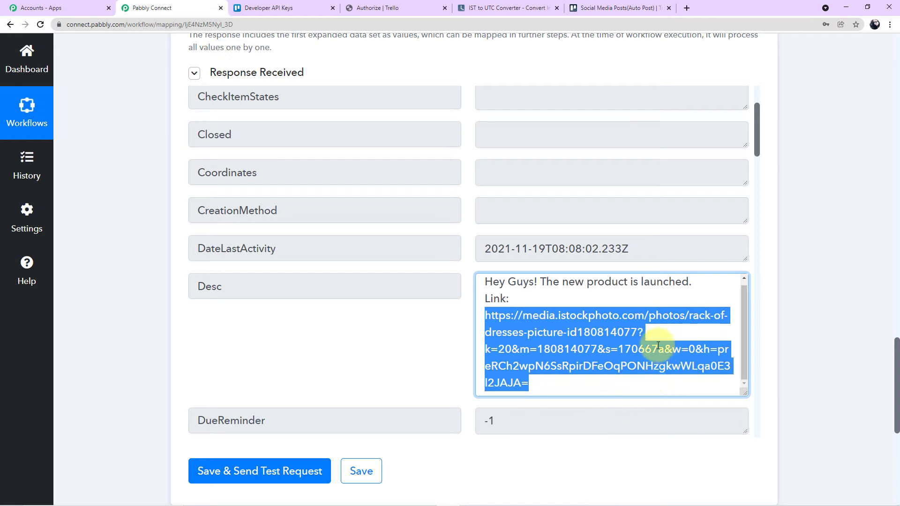
left_click(402, 360)
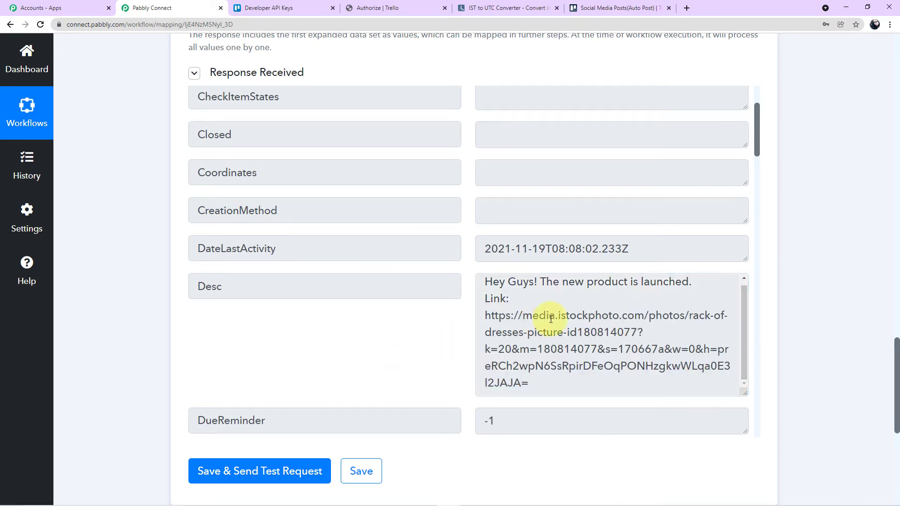
Examine the message text and image link in the Iterator's Desc value and the date and time in DateLastActivity.
left_click_drag(483, 287, 542, 301)
left_click_drag(484, 315, 579, 387)
left_click(562, 387)
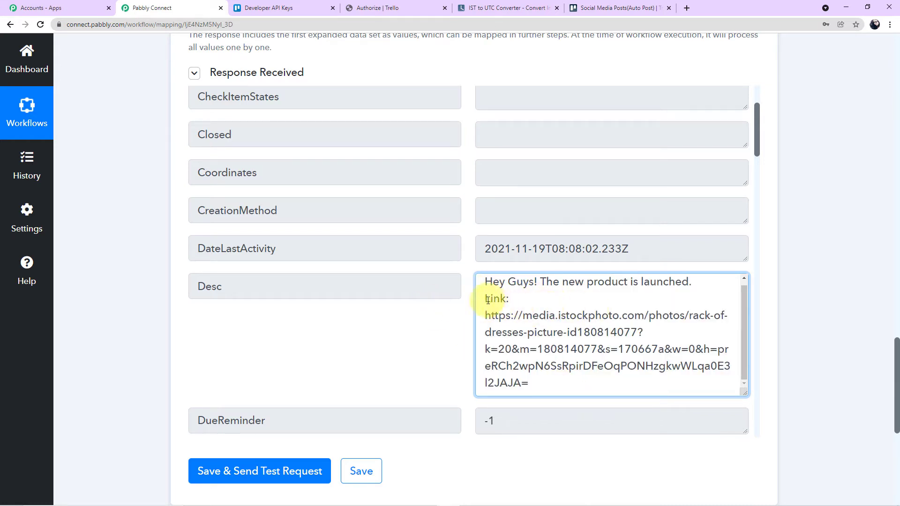
left_click_drag(483, 287, 694, 285)
left_click_drag(511, 316, 566, 380)
left_click(562, 391)
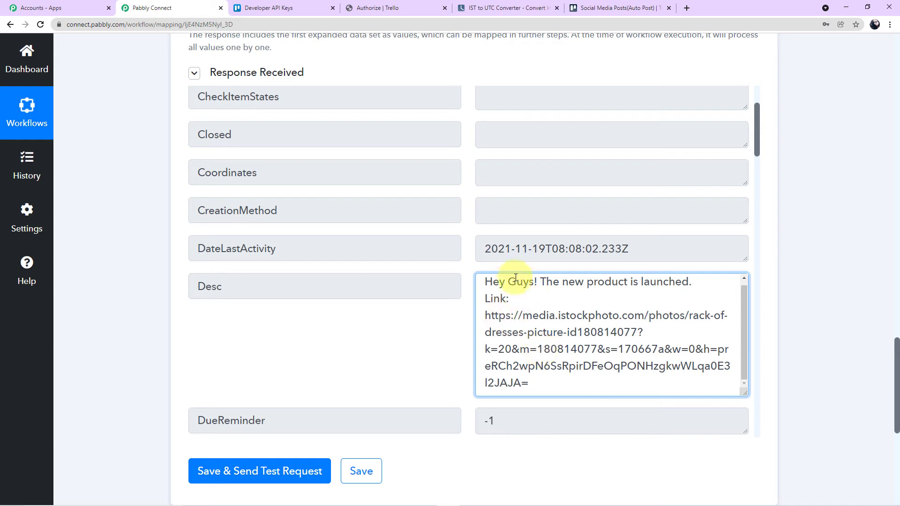
left_click_drag(482, 248, 544, 256)
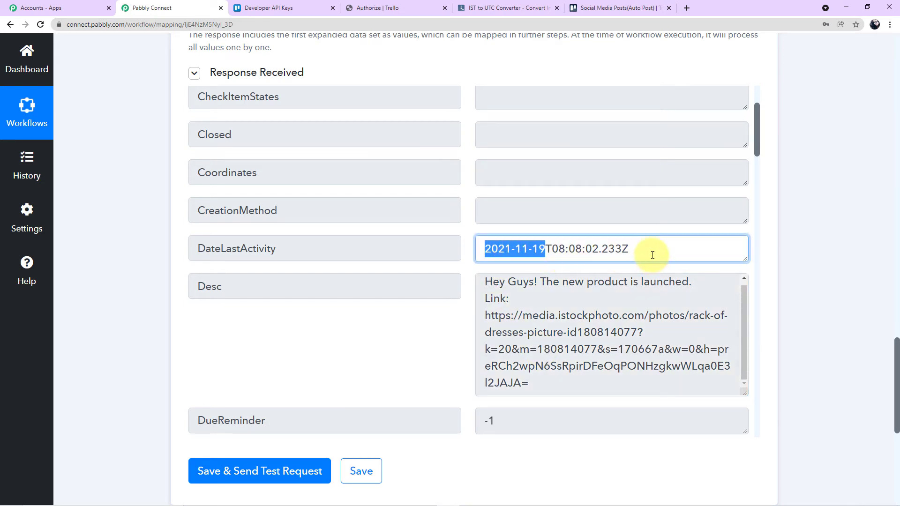
left_click_drag(652, 254, 571, 255)
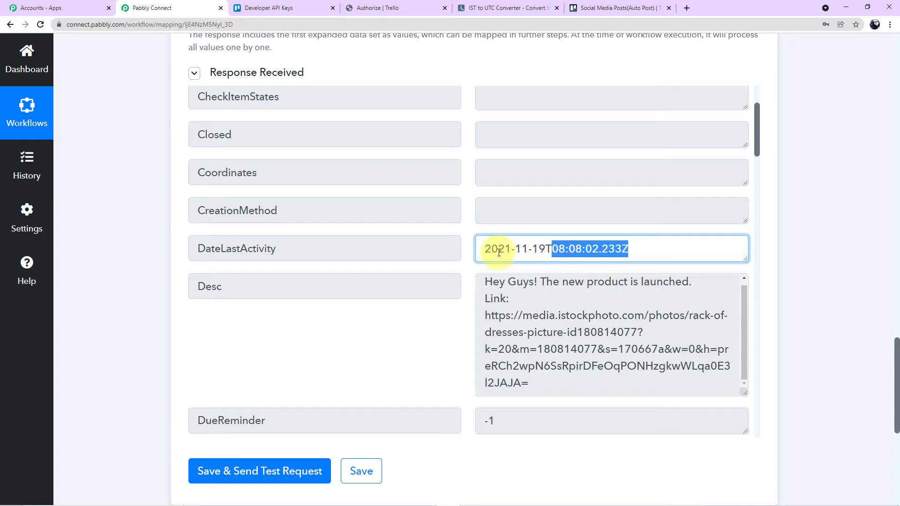
left_click_drag(486, 249, 624, 251)
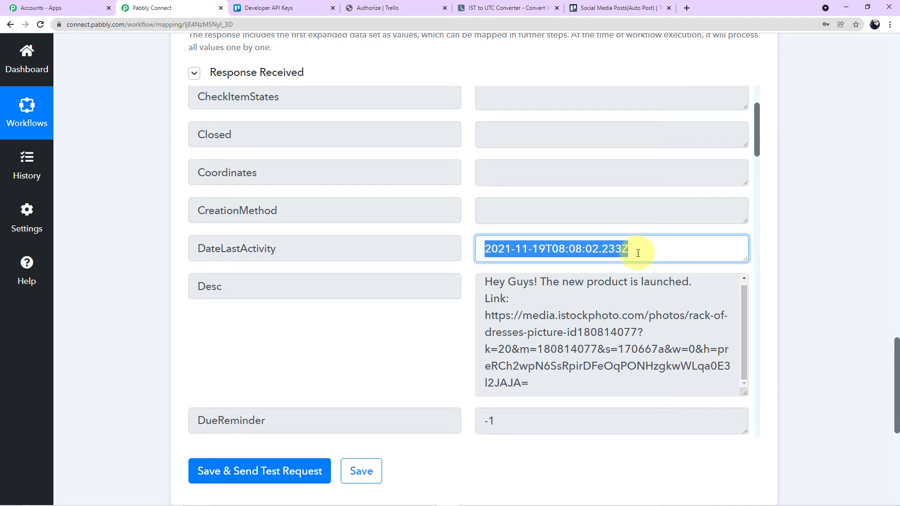
left_click(548, 247)
left_click_drag(479, 249, 542, 249)
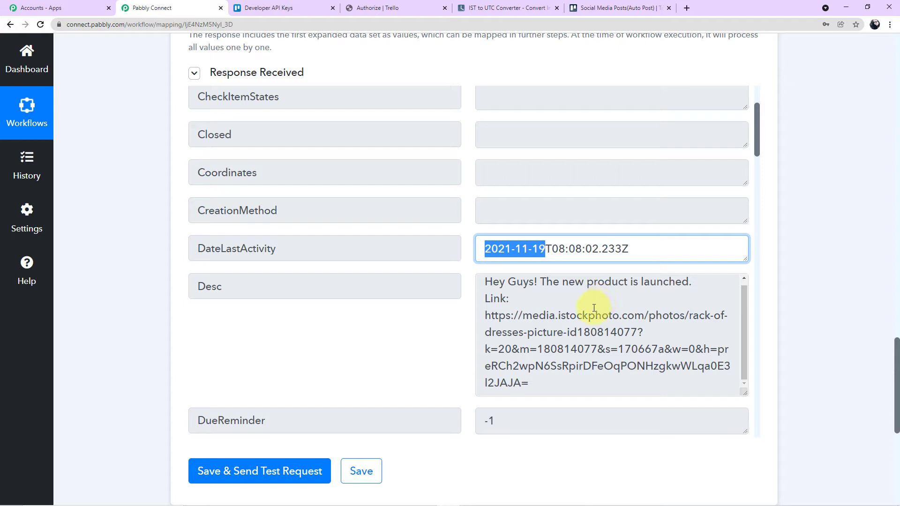
Add an action step after the Iterator and choose Text Formatter by Pabbly as its app.
scroll(827, 295, "down", 5)
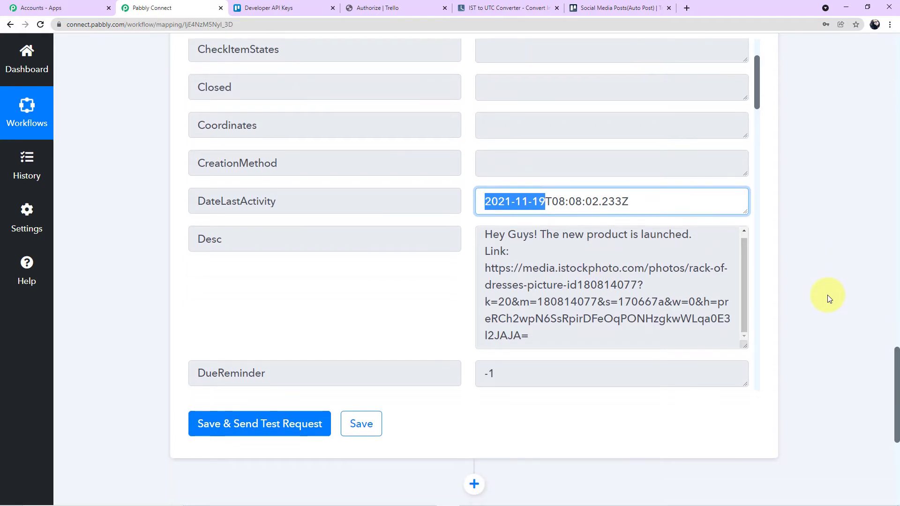
scroll(827, 294, "down", 2)
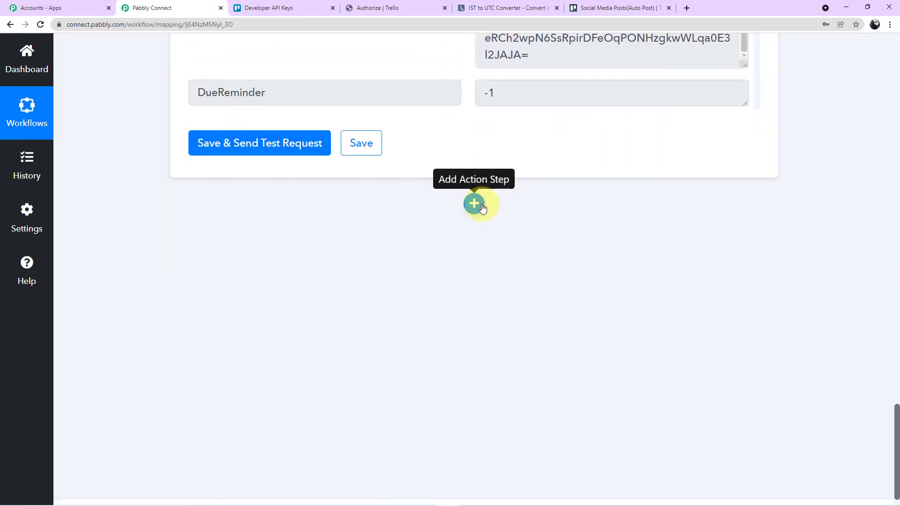
left_click(476, 205)
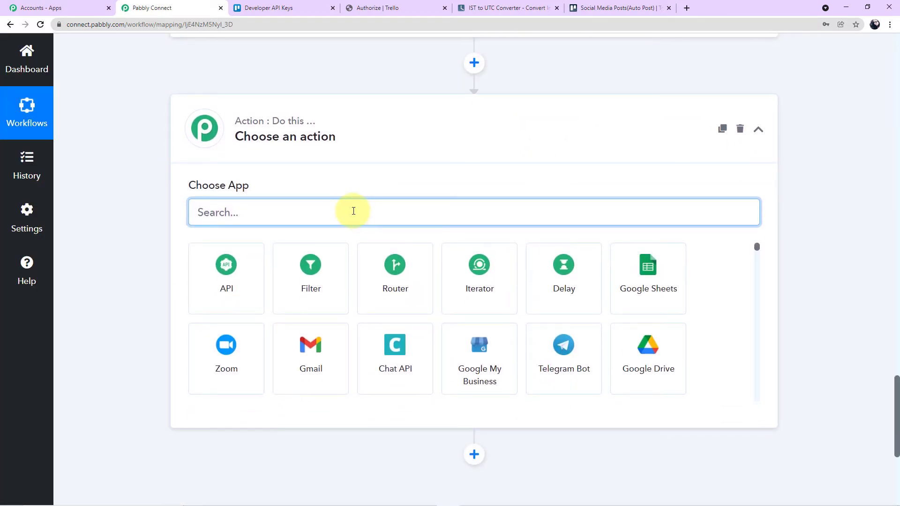
type("text")
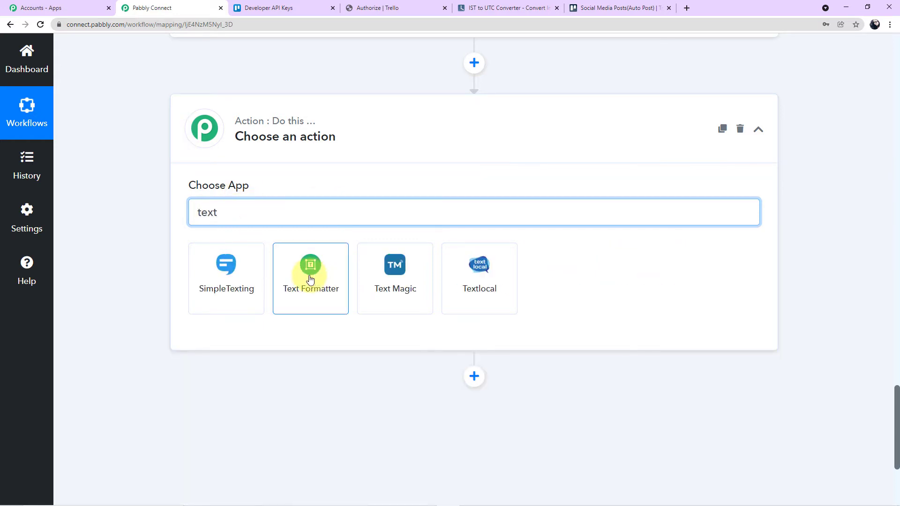
left_click(317, 290)
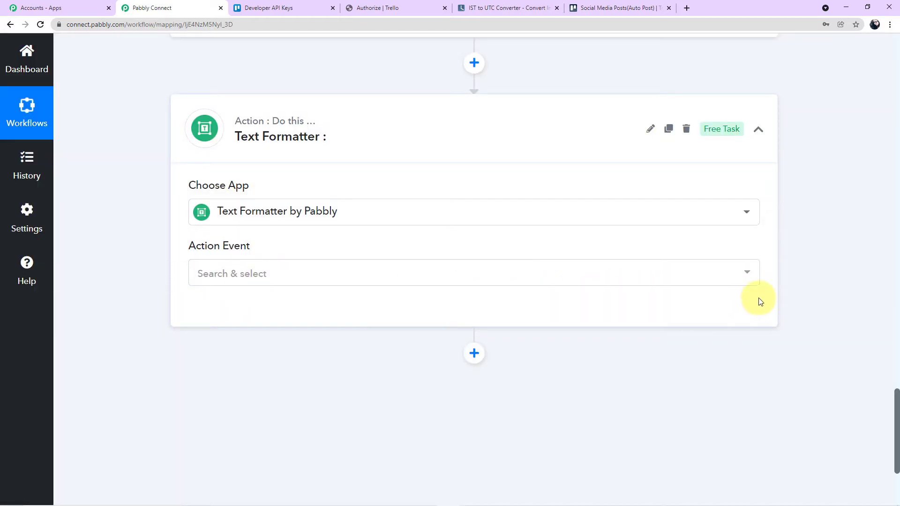
Set the Text Formatter's action event to Split Text.
left_click(747, 278)
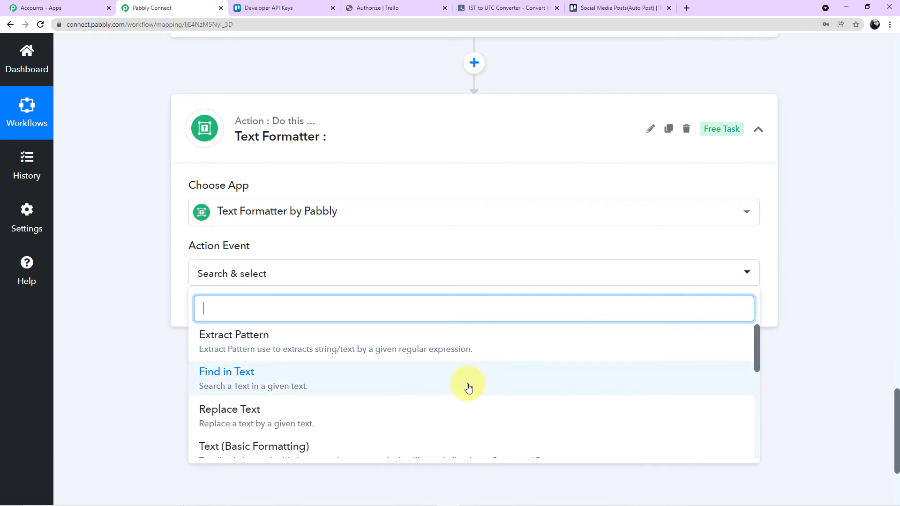
scroll(468, 385, "down", 1)
scroll(467, 388, "down", 1)
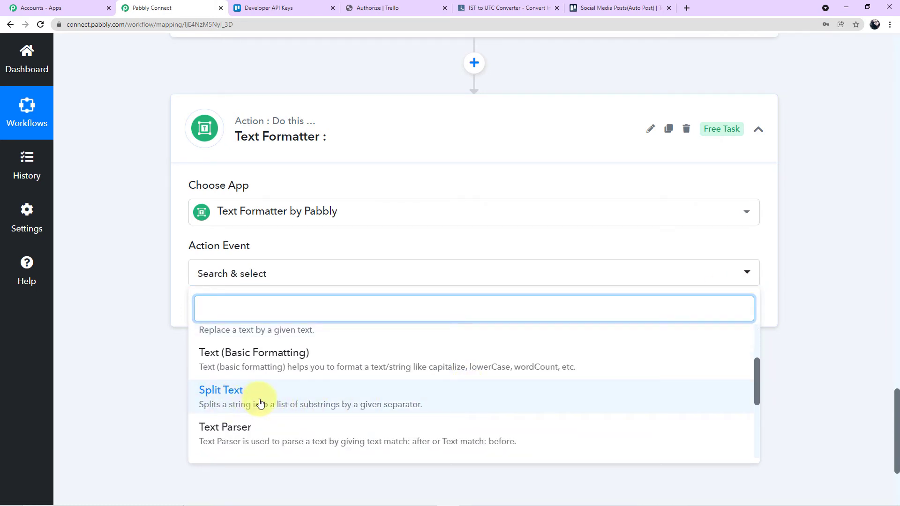
left_click(278, 404)
Examine the Iterator's Desc value for the boundary between the message text and the image link.
scroll(474, 316, "up", 6)
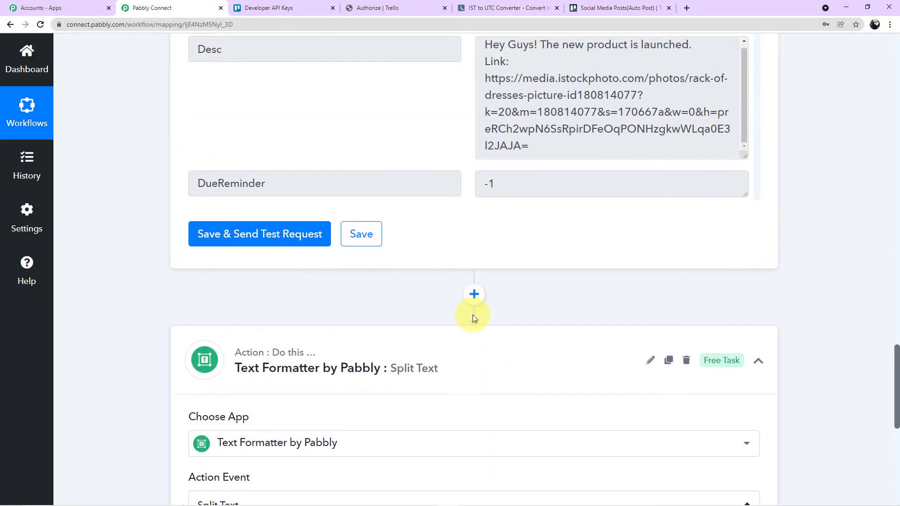
scroll(474, 318, "up", 3)
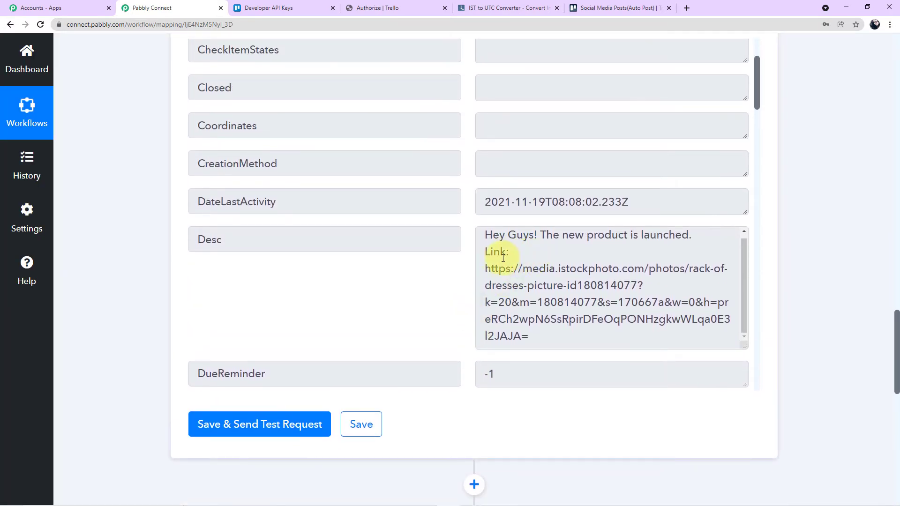
left_click_drag(484, 266, 585, 339)
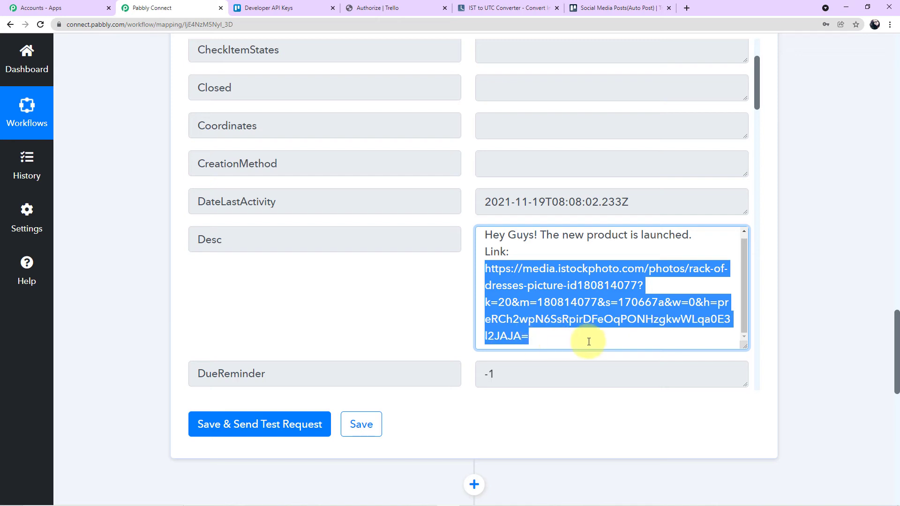
left_click(492, 249)
left_click_drag(484, 239, 512, 278)
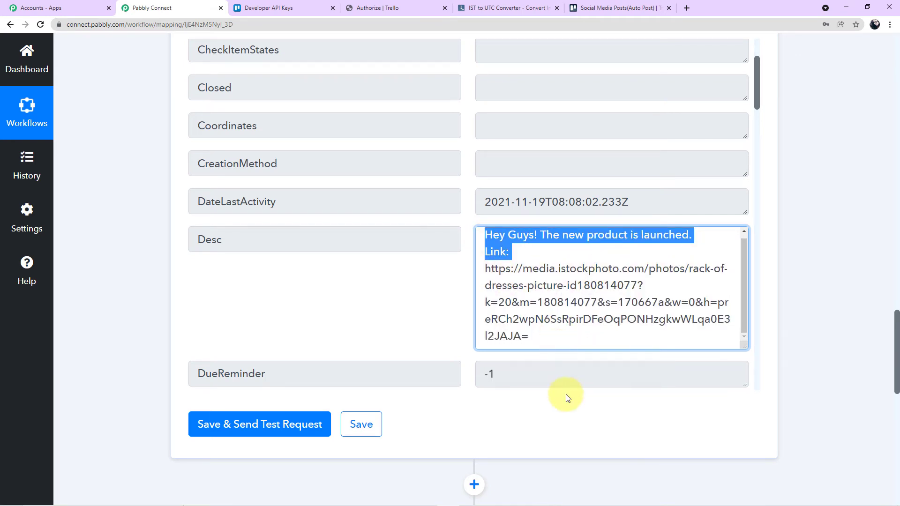
scroll(564, 389, "down", 5)
scroll(568, 397, "down", 6)
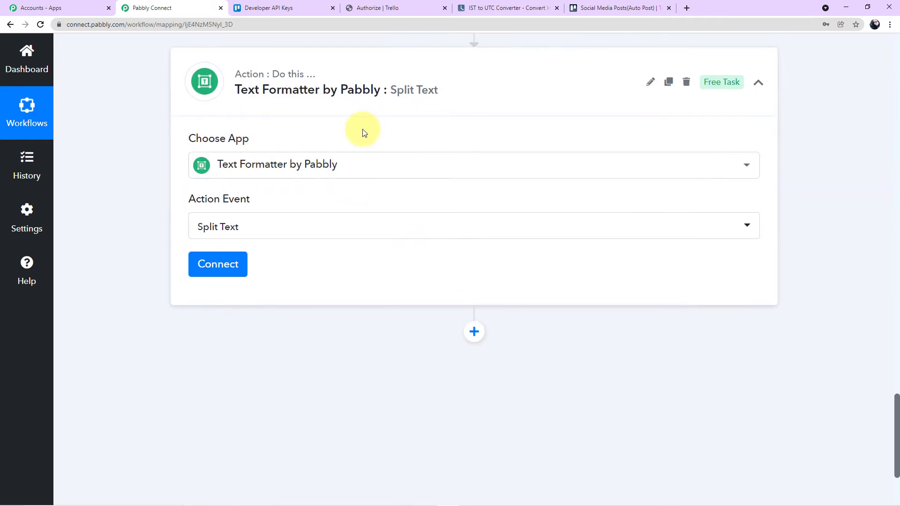
Connect the Split Text action and map the Iterator's 3. Desc value as its Text to Split.
left_click(230, 265)
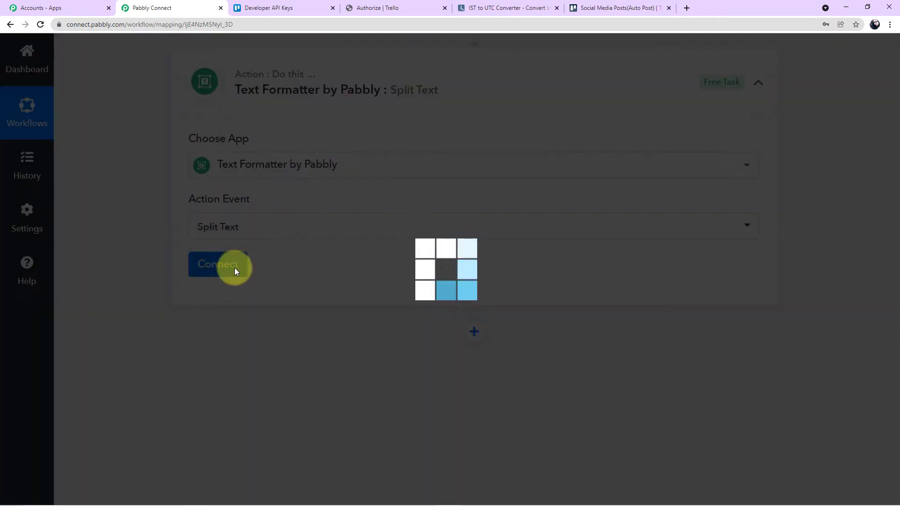
scroll(321, 263, "down", 3)
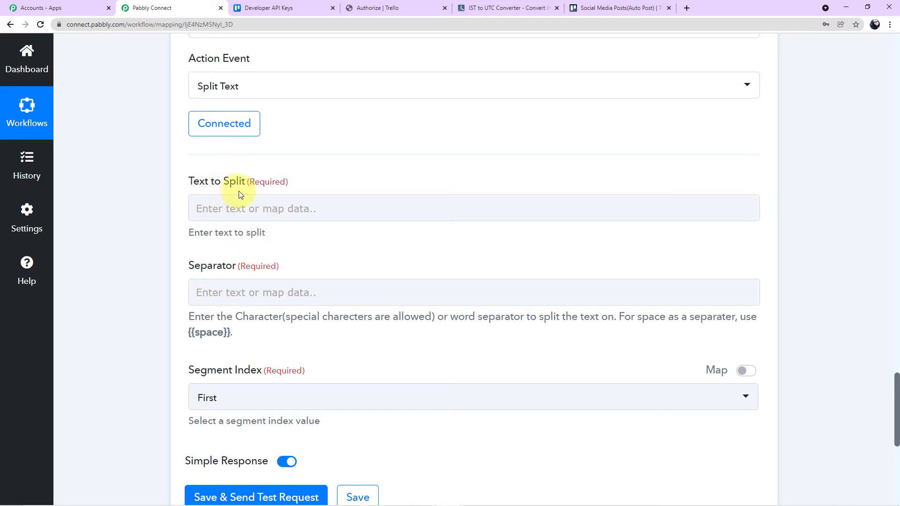
left_click(263, 209)
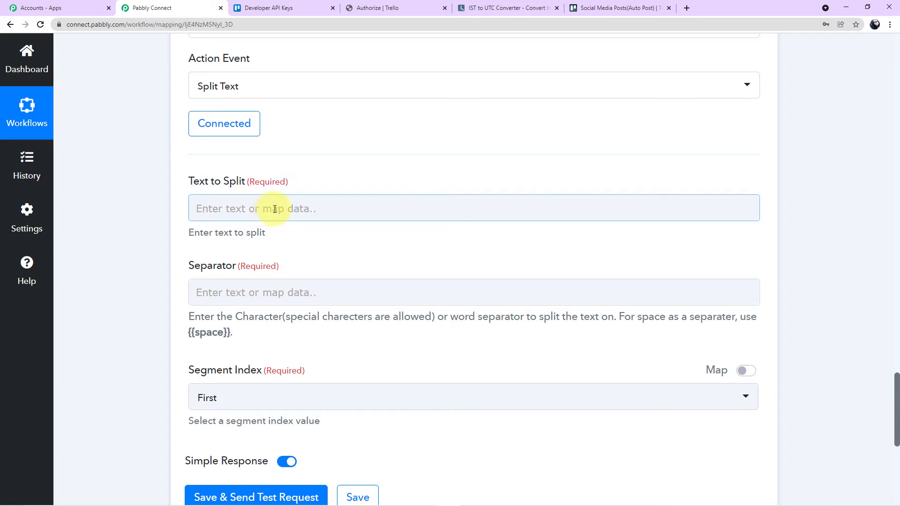
scroll(418, 195, "up", 15)
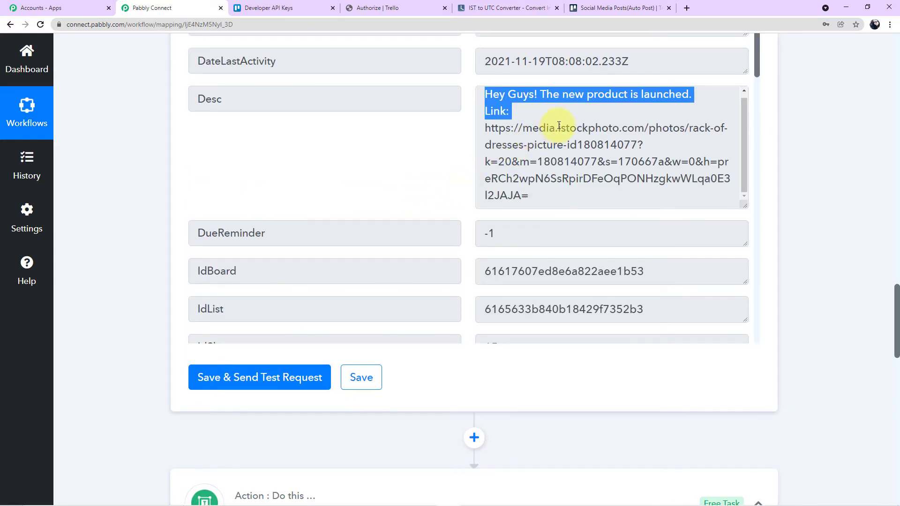
left_click(509, 107)
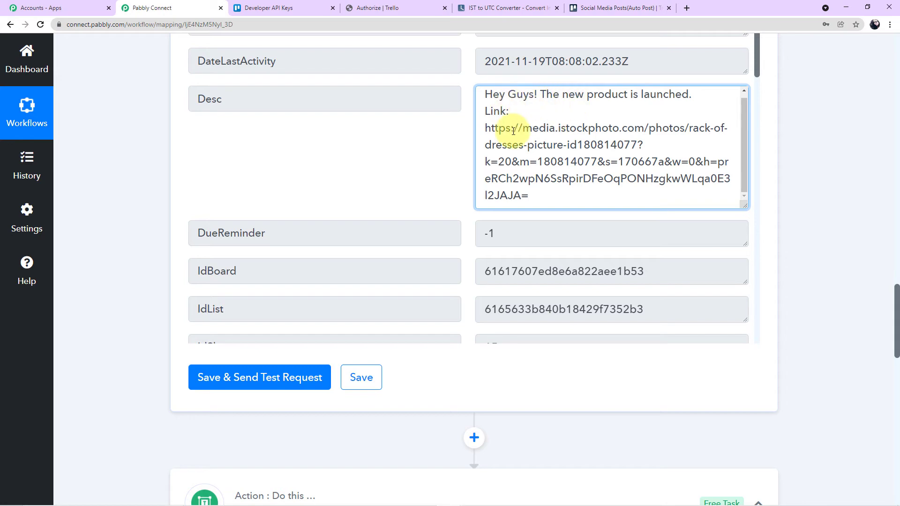
scroll(417, 296, "down", 10)
scroll(421, 392, "down", 3)
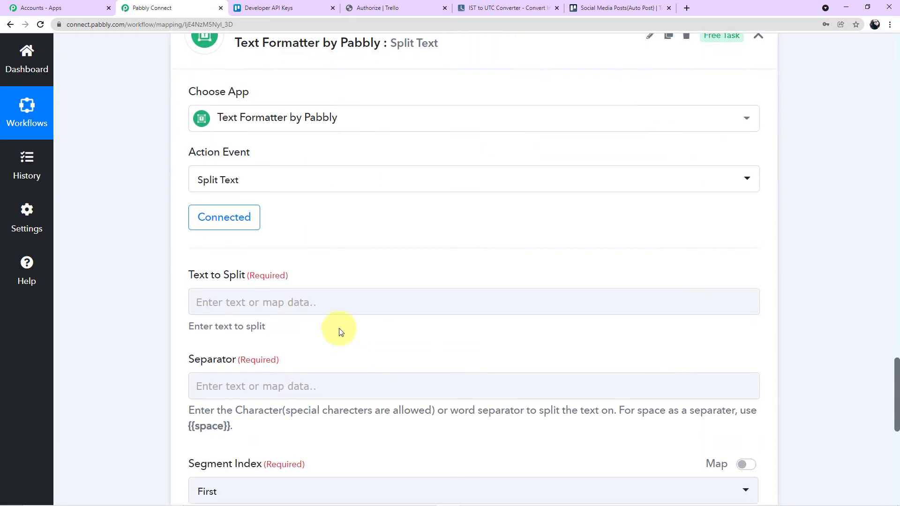
left_click(315, 300)
scroll(352, 275, "down", 3)
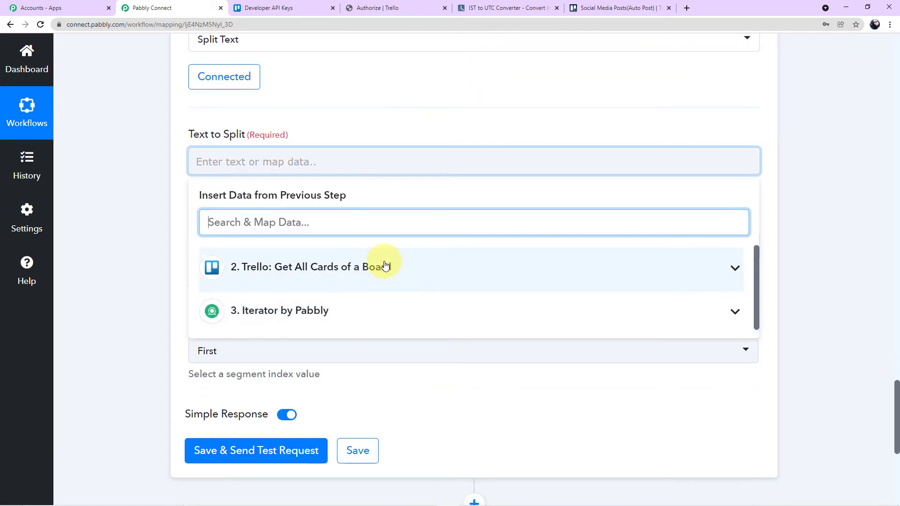
left_click(356, 314)
scroll(363, 388, "down", 5)
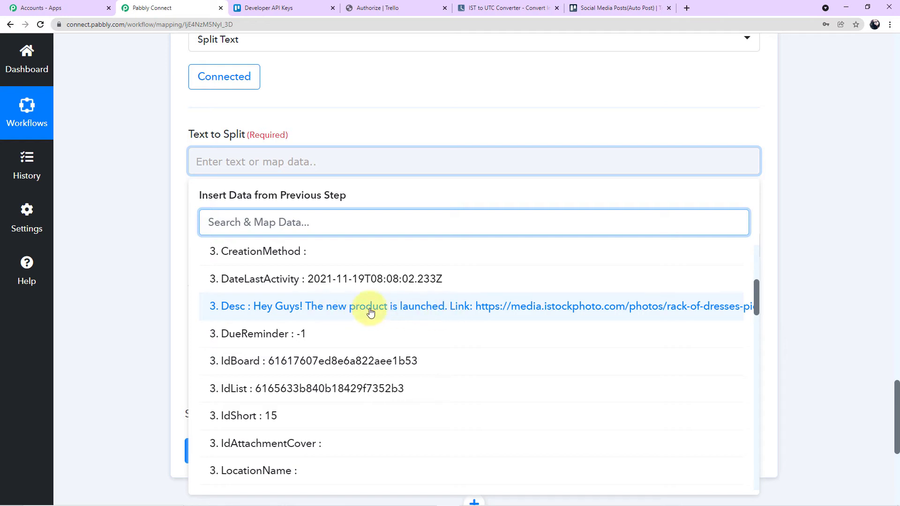
left_click(401, 307)
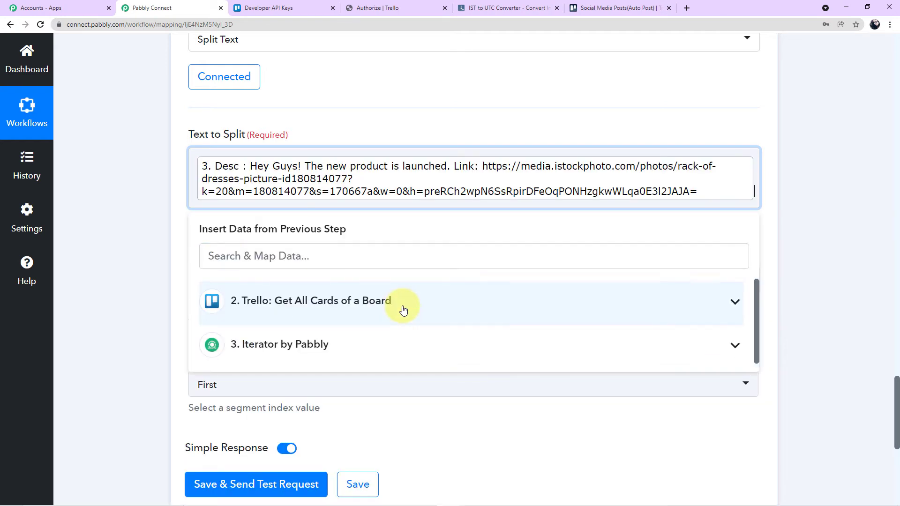
left_click(140, 236)
Set the Split Text separator to "Link:", matching the word before the image link in the mapped description.
scroll(201, 235, "down", 1)
left_click(261, 231)
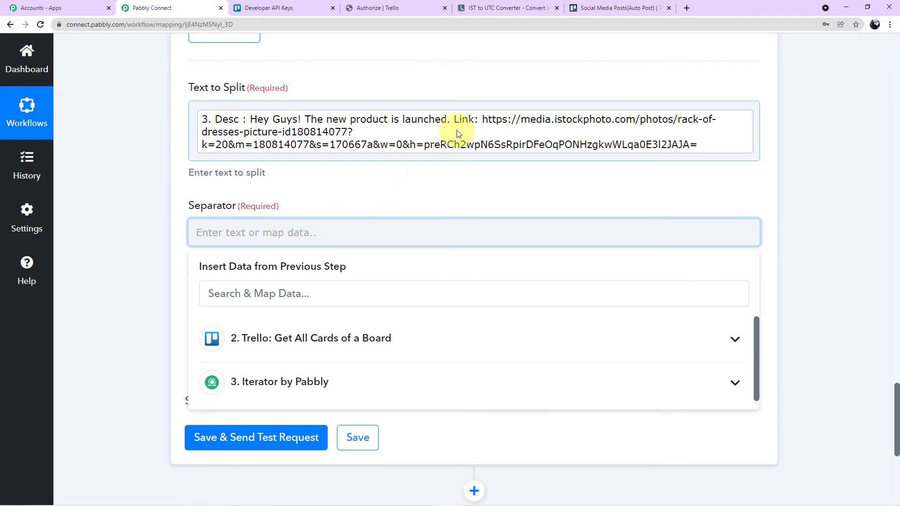
left_click(445, 124)
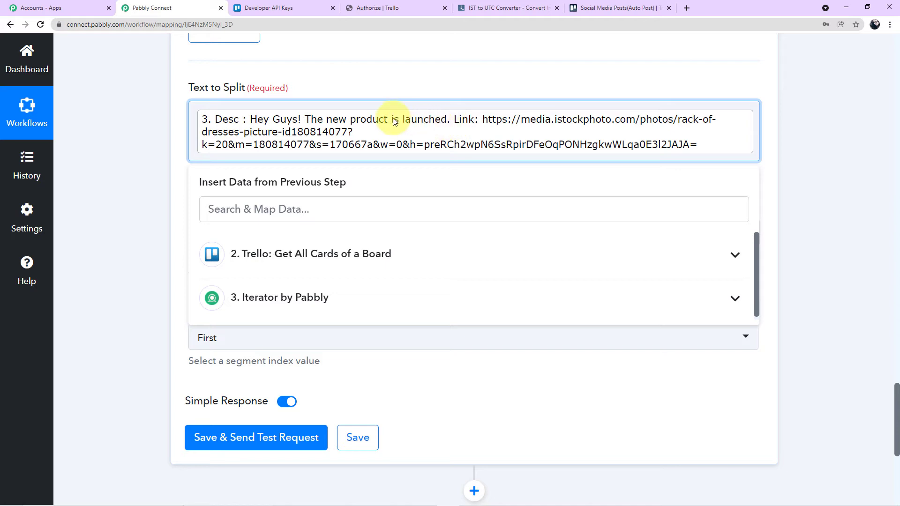
left_click(112, 199)
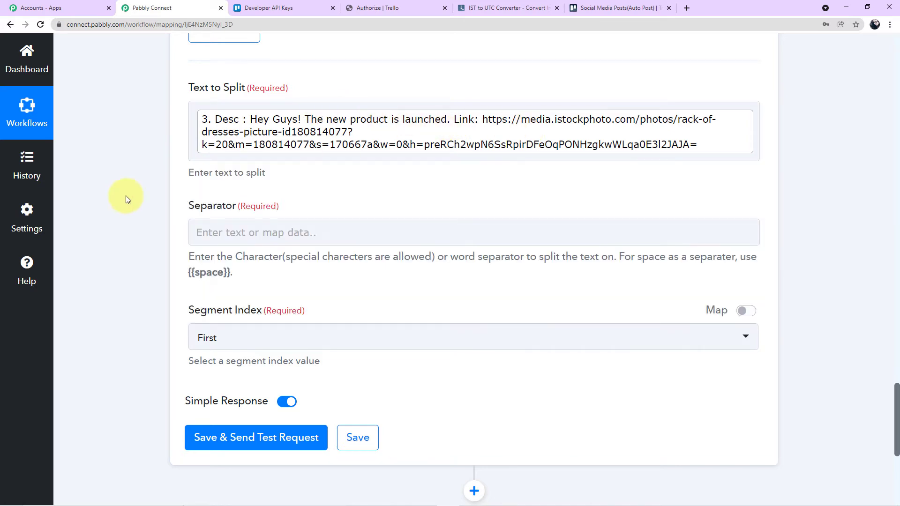
left_click(226, 231)
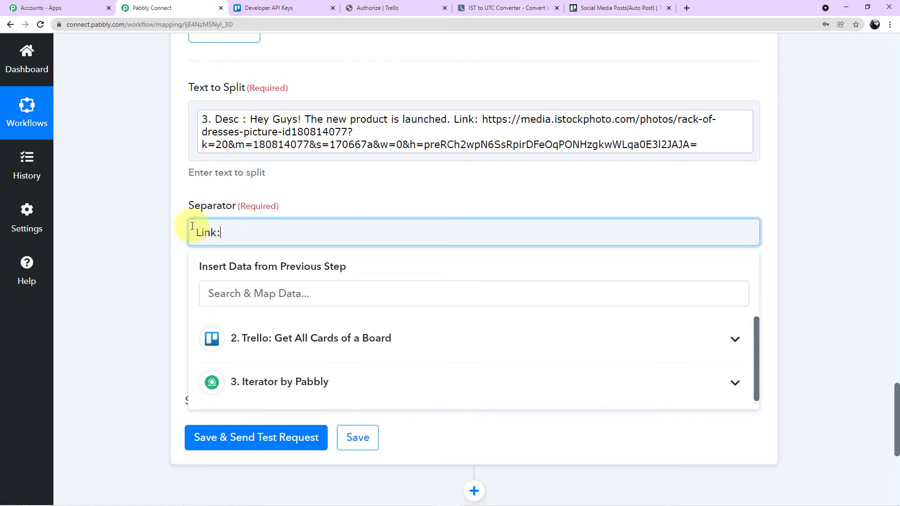
left_click(159, 232)
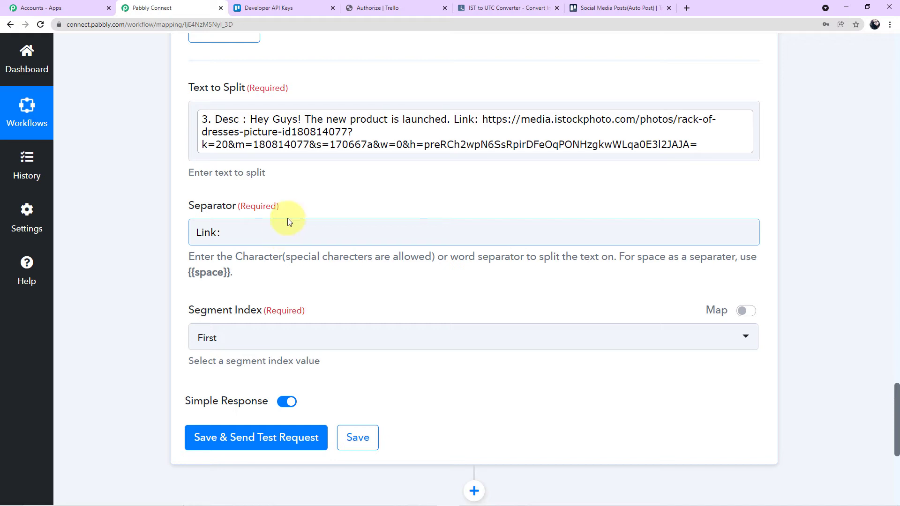
left_click(451, 121)
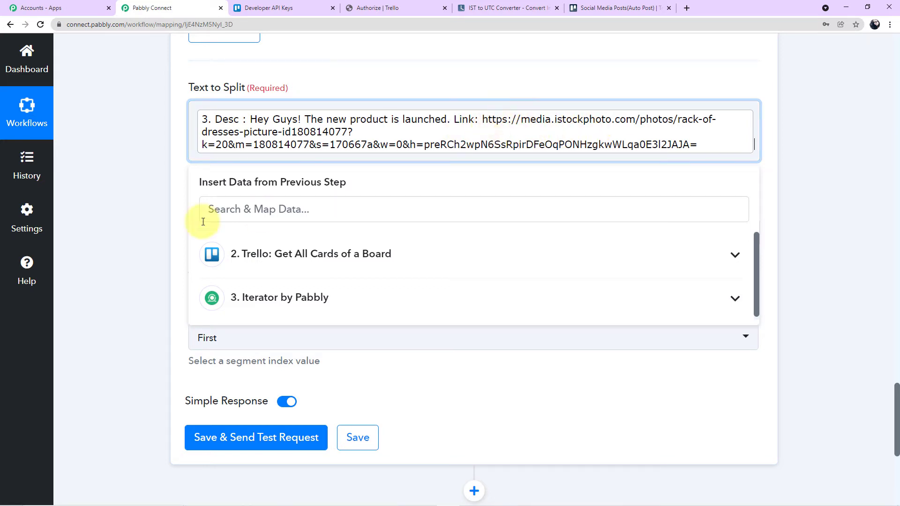
left_click(117, 231)
scroll(311, 277, "down", 1)
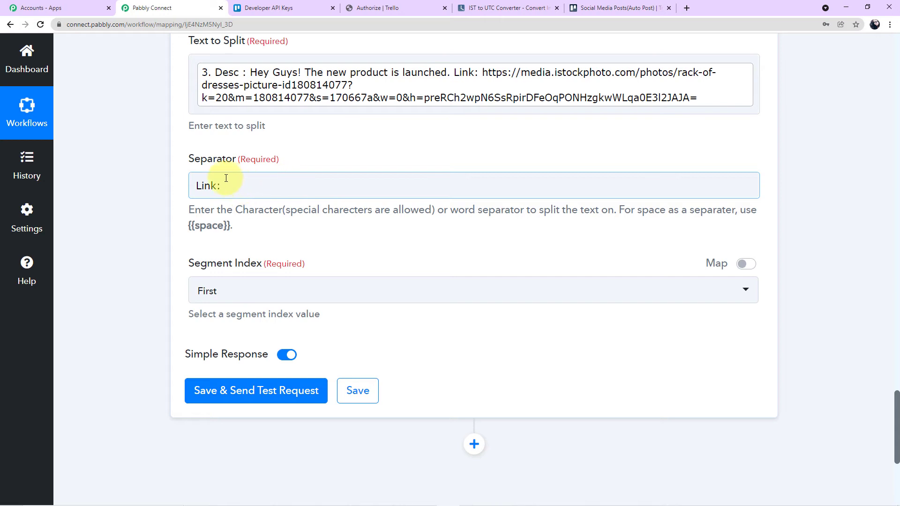
left_click(459, 94)
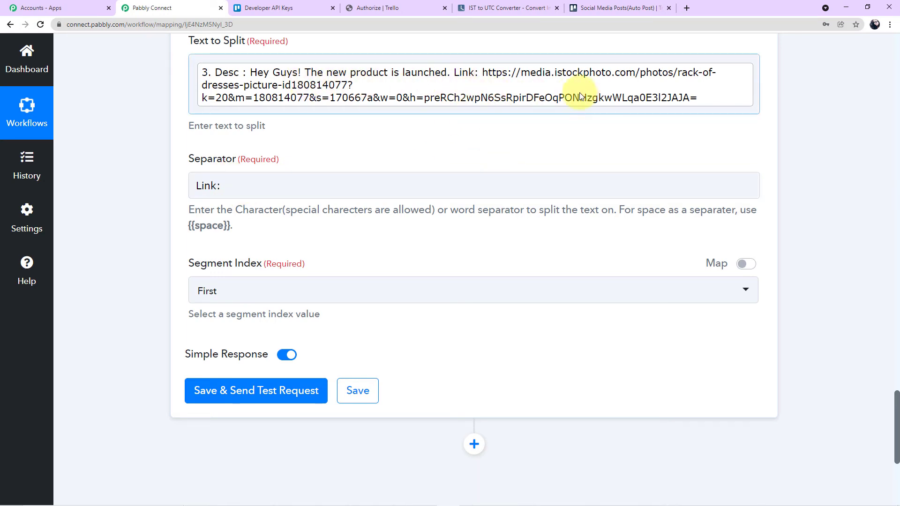
Set the Split Text segment index to All and send a test request with the saved settings.
left_click(279, 291)
left_click(225, 451)
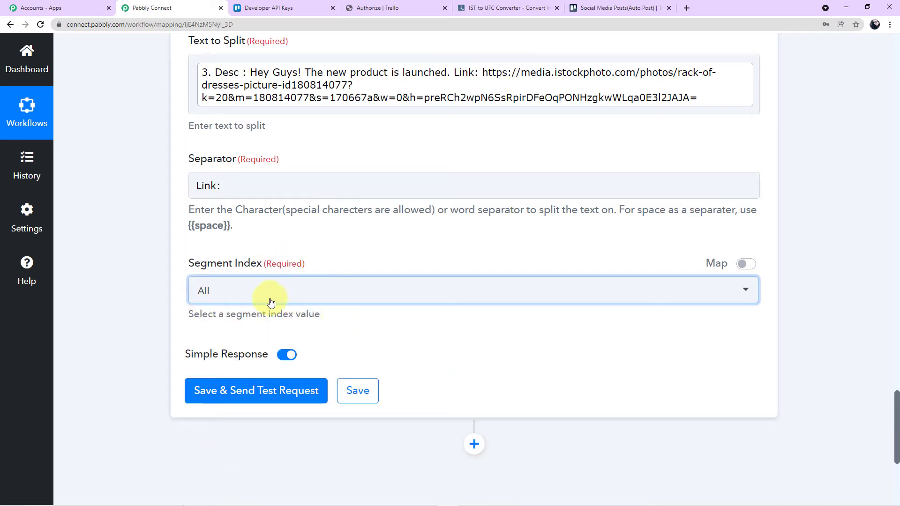
left_click(304, 294)
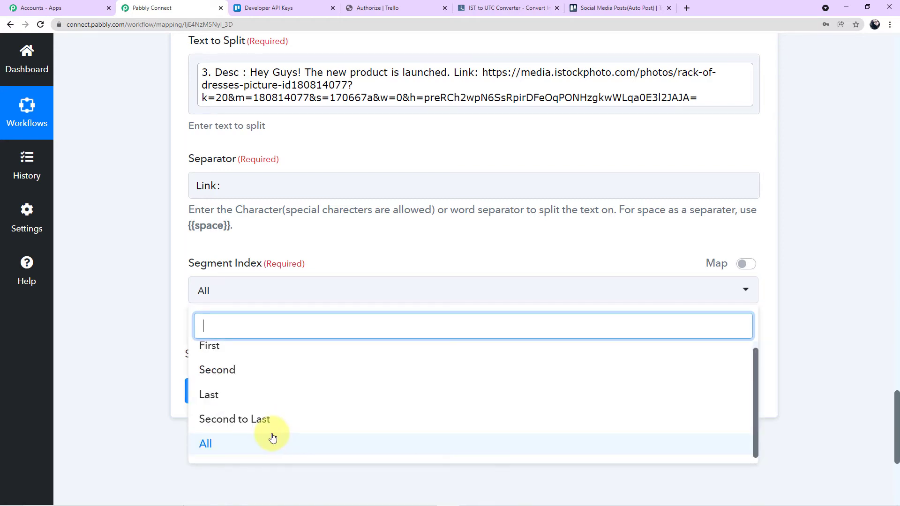
scroll(271, 436, "up", 1)
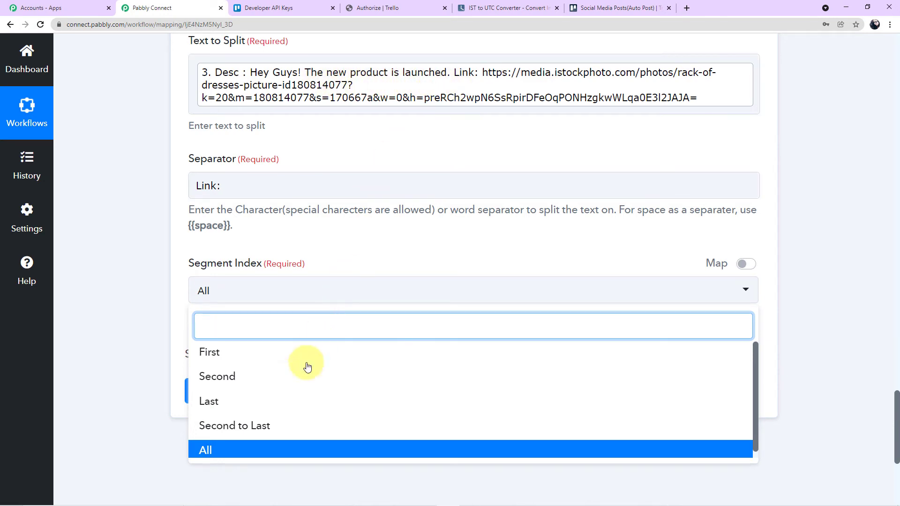
left_click(209, 449)
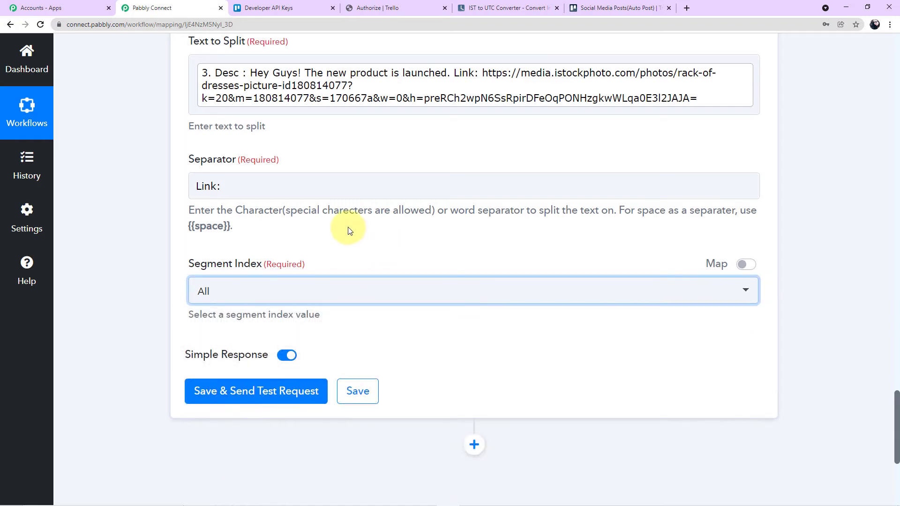
scroll(356, 224, "up", 2)
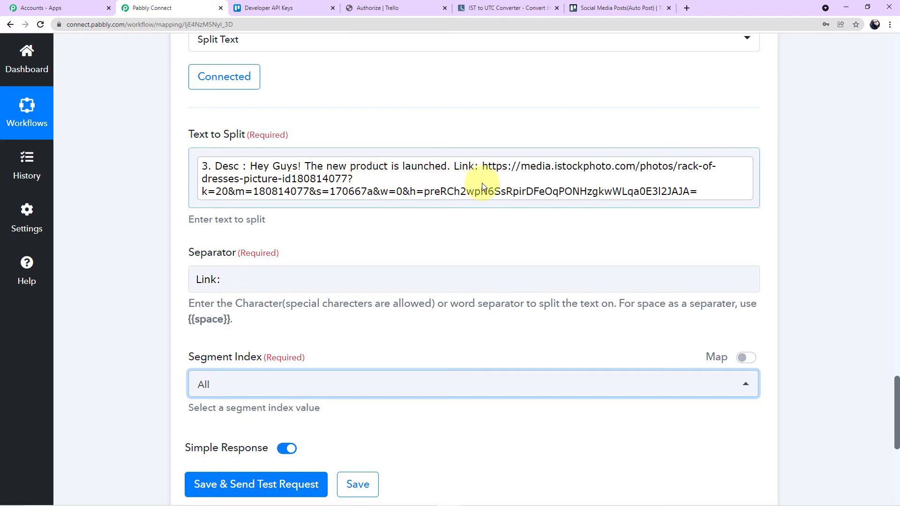
scroll(511, 281, "down", 3)
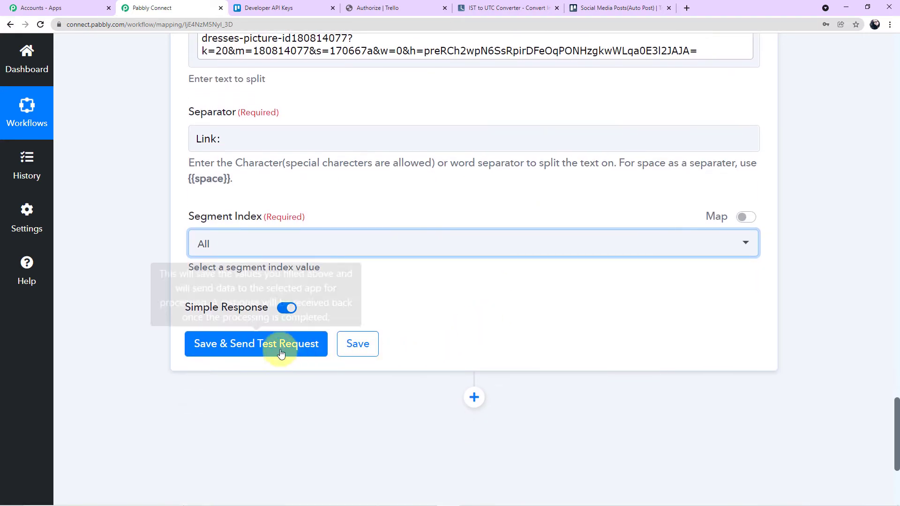
left_click(257, 348)
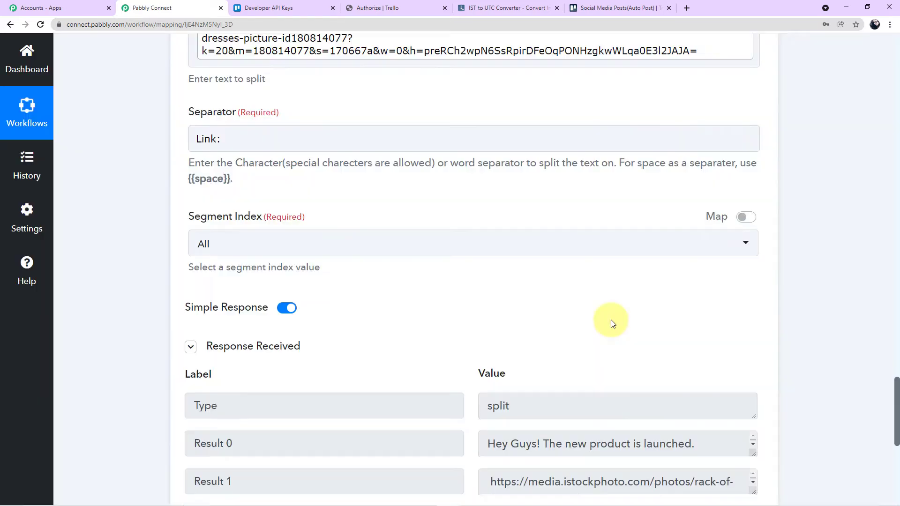
Enlarge the Result 0 and Result 1 response values and check how the message text and image link were separated.
scroll(611, 320, "down", 5)
left_click_drag(753, 265, 754, 333)
left_click_drag(750, 367, 755, 465)
left_click_drag(701, 264, 458, 255)
left_click(634, 310)
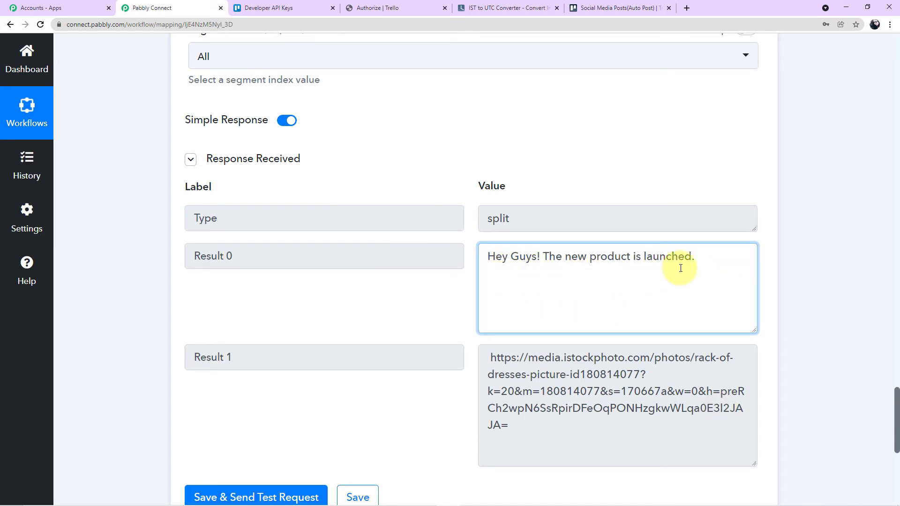
scroll(626, 326, "down", 2)
left_click_drag(534, 336, 482, 257)
left_click(530, 345)
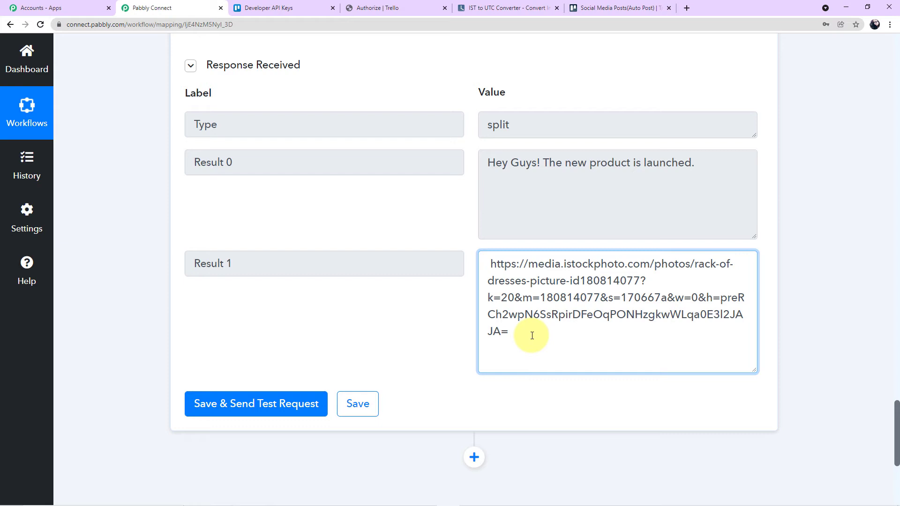
Examine the date portion of the DateLastActivity value in the Iterator's response.
scroll(532, 335, "up", 7)
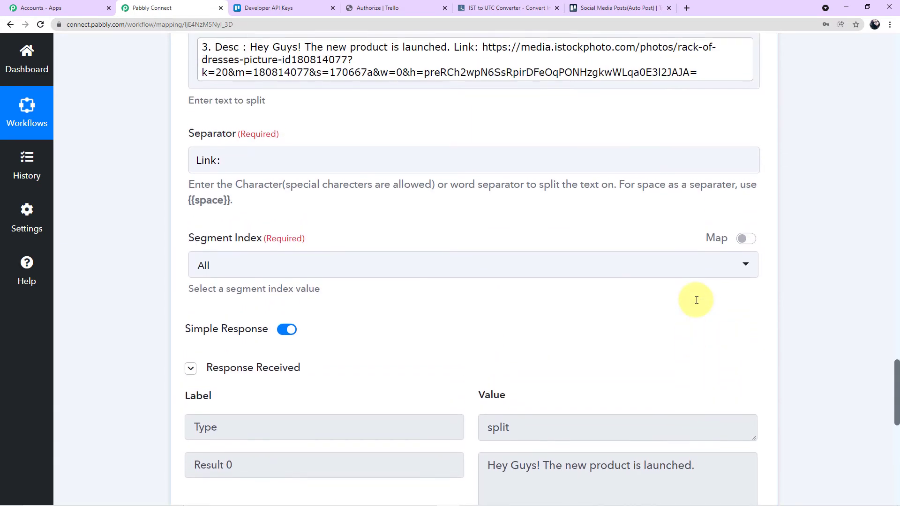
scroll(697, 303, "up", 3)
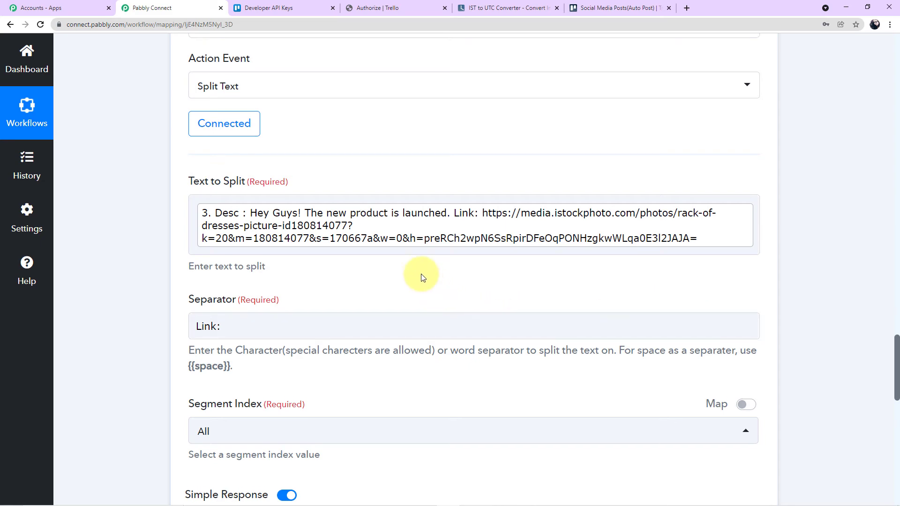
scroll(451, 245, "up", 9)
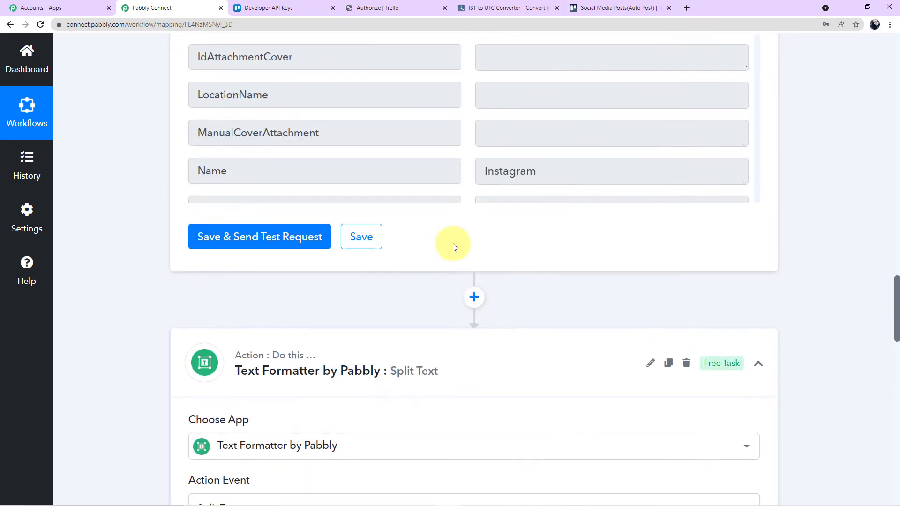
scroll(568, 253, "up", 12)
scroll(569, 253, "up", 1)
left_click_drag(483, 203, 537, 203)
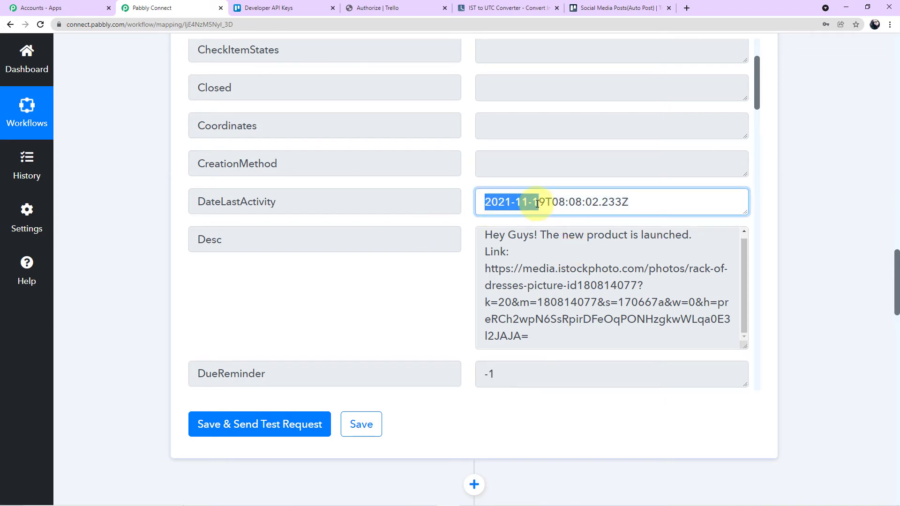
Add a second Text Formatter action after the description split, with Split Text as its action event.
scroll(842, 300, "down", 15)
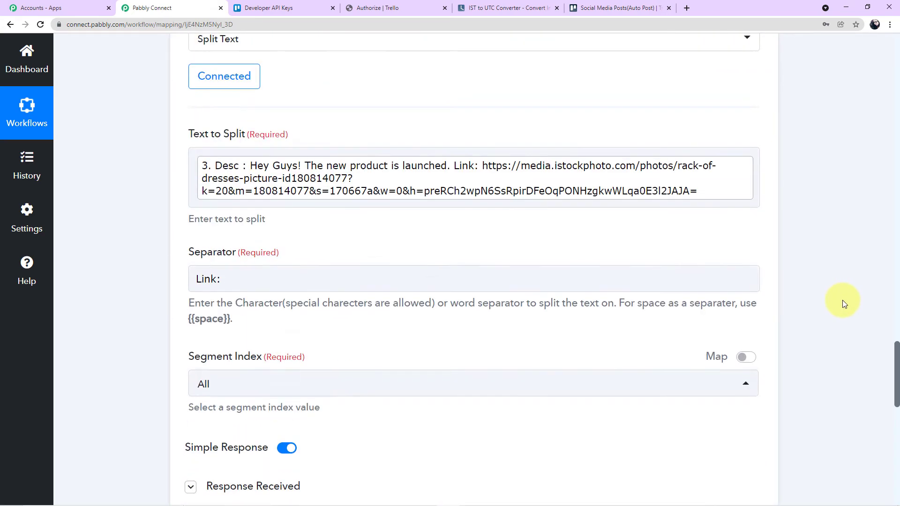
scroll(839, 301, "down", 15)
left_click(483, 187)
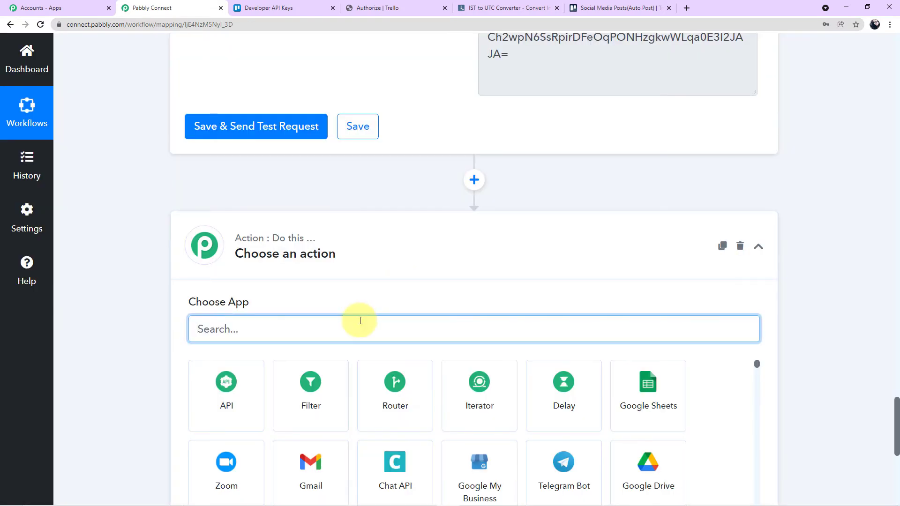
type("text")
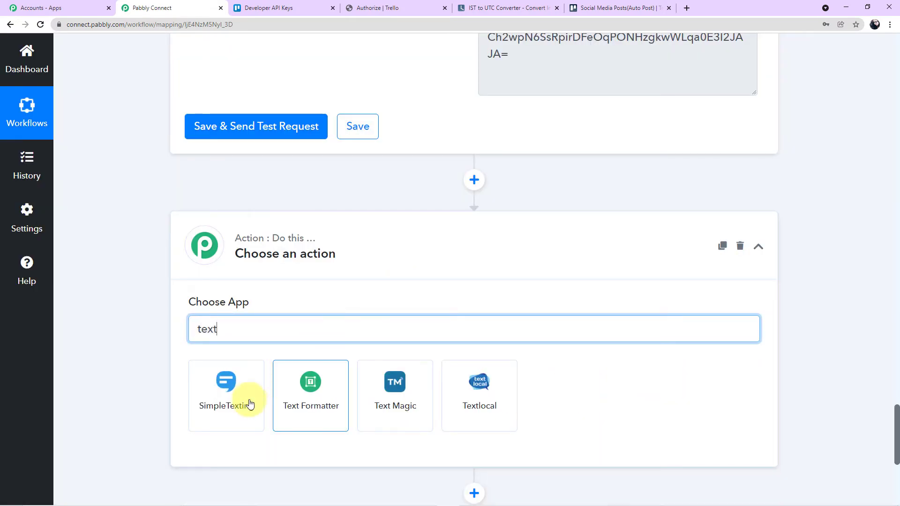
left_click(310, 374)
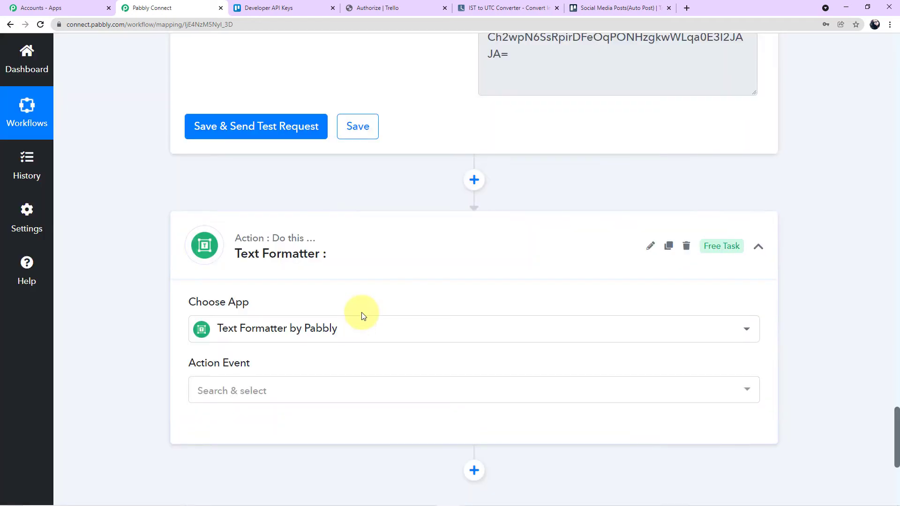
scroll(363, 322, "down", 1)
left_click(739, 342)
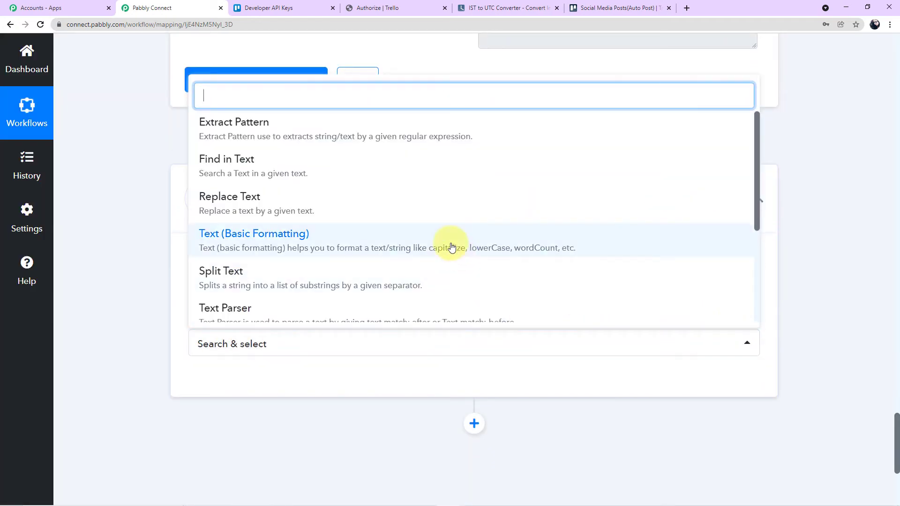
left_click(423, 272)
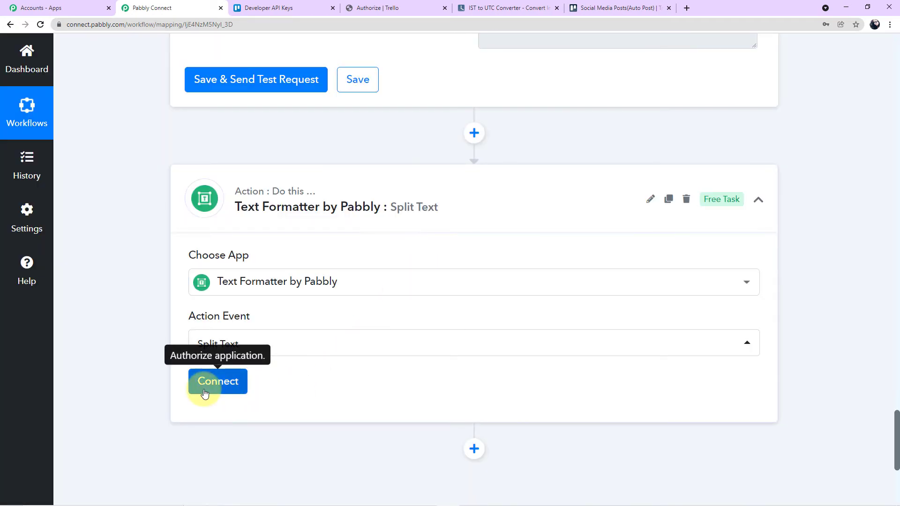
Connect the new Split Text action and map the Iterator's 3. DateLastActivity value as its Text to Split.
left_click(202, 382)
scroll(349, 366, "down", 5)
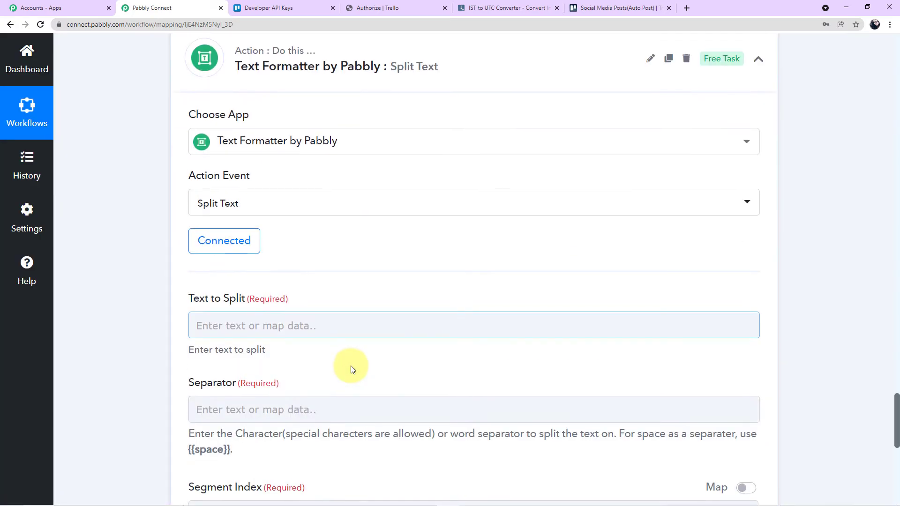
left_click(266, 227)
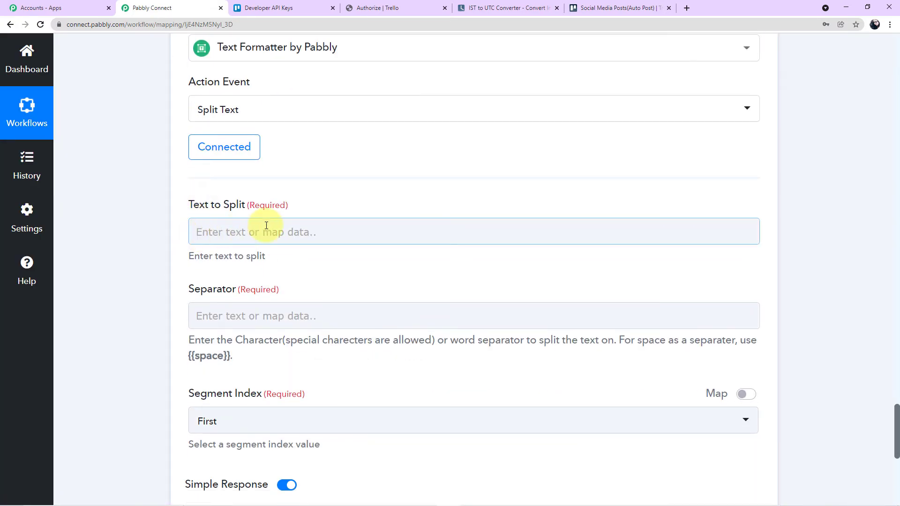
left_click(346, 236)
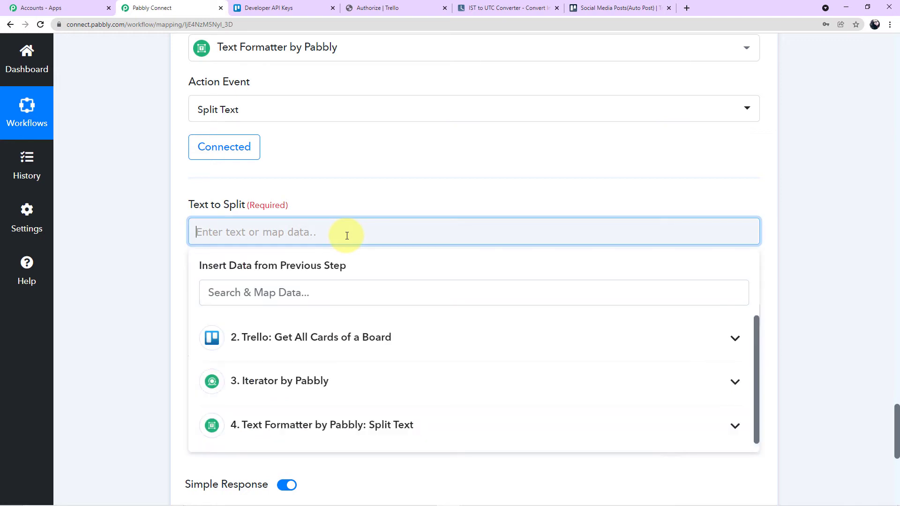
left_click(385, 381)
scroll(387, 407, "down", 3)
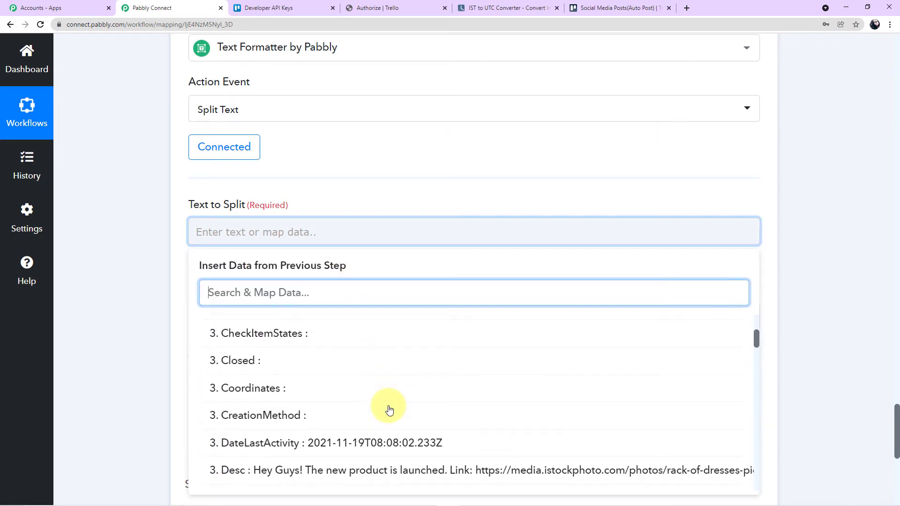
scroll(389, 410, "down", 1)
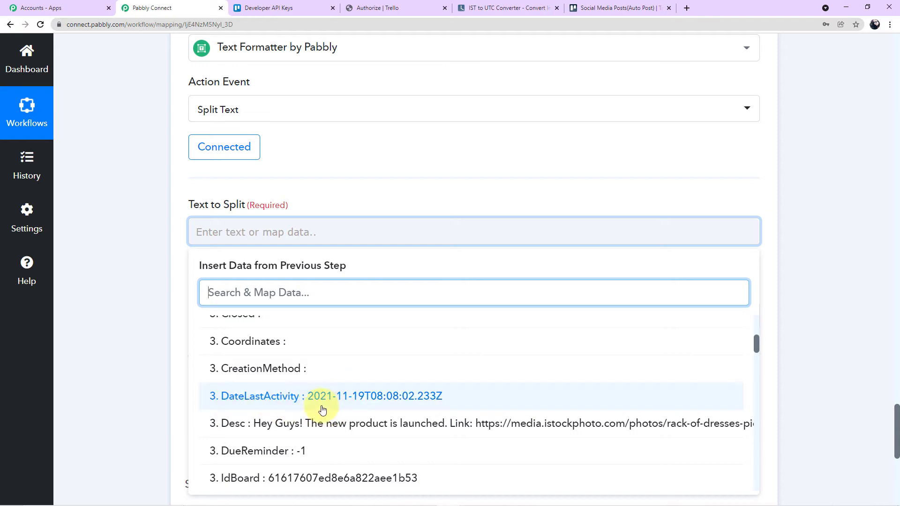
left_click(398, 398)
left_click(93, 242)
Set the date split's separator to "T" and select First as its segment index.
scroll(111, 248, "down", 2)
left_click(265, 234)
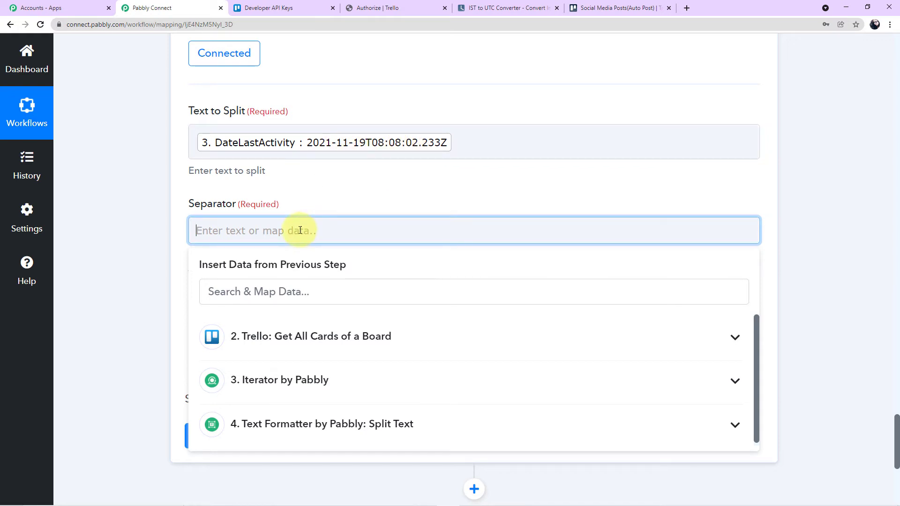
left_click(145, 241)
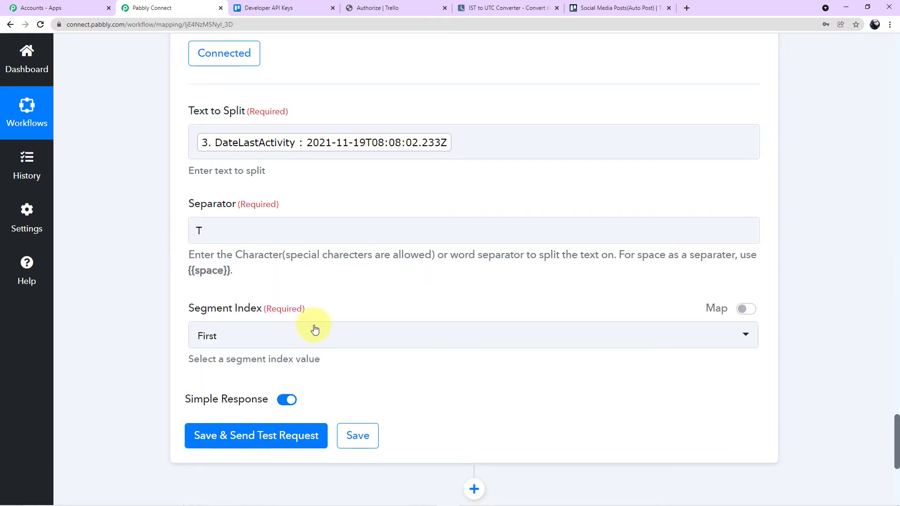
left_click(287, 333)
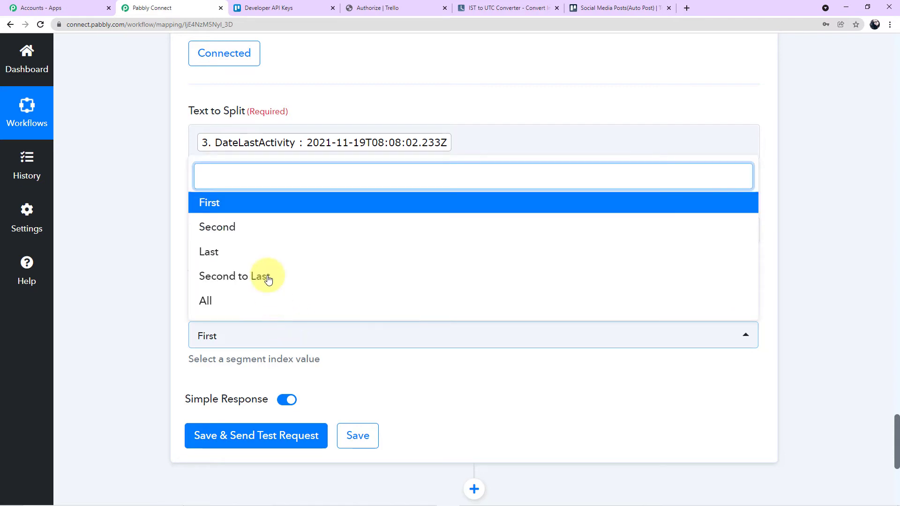
left_click(276, 212)
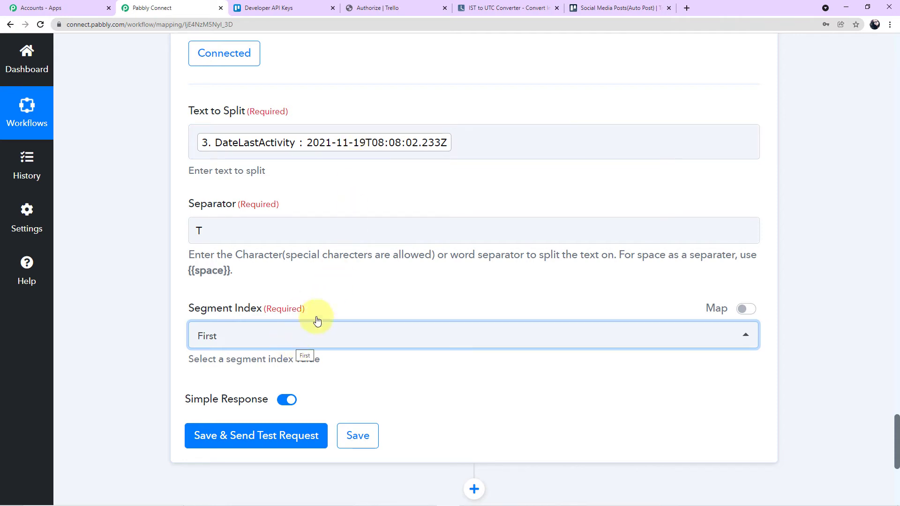
left_click(344, 340)
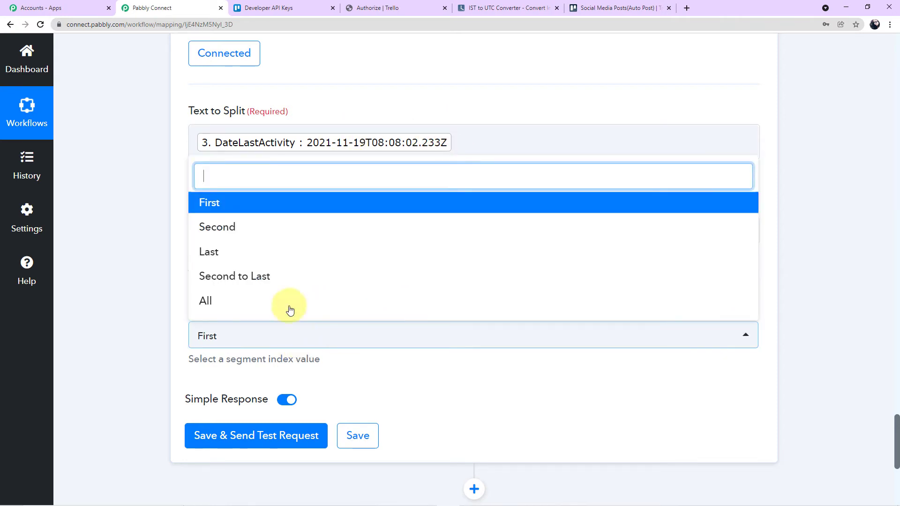
left_click(120, 268)
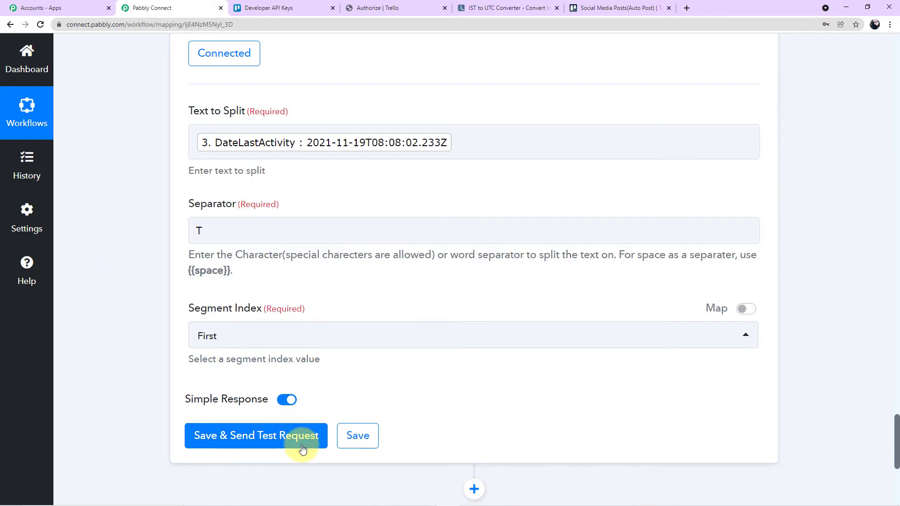
Save the DateLastActivity split, send its test request and check the returned result against the mapped settings.
left_click(278, 442)
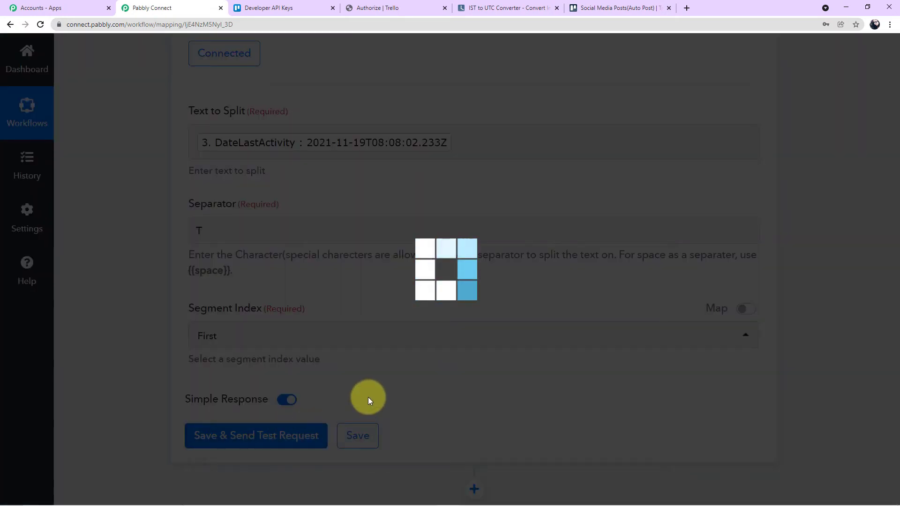
scroll(467, 391, "down", 1)
scroll(467, 391, "down", 2)
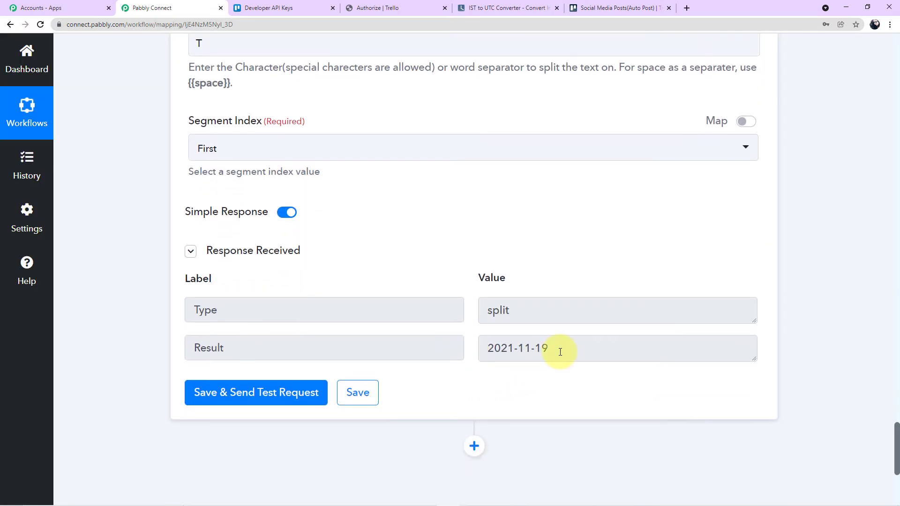
left_click_drag(556, 347, 465, 354)
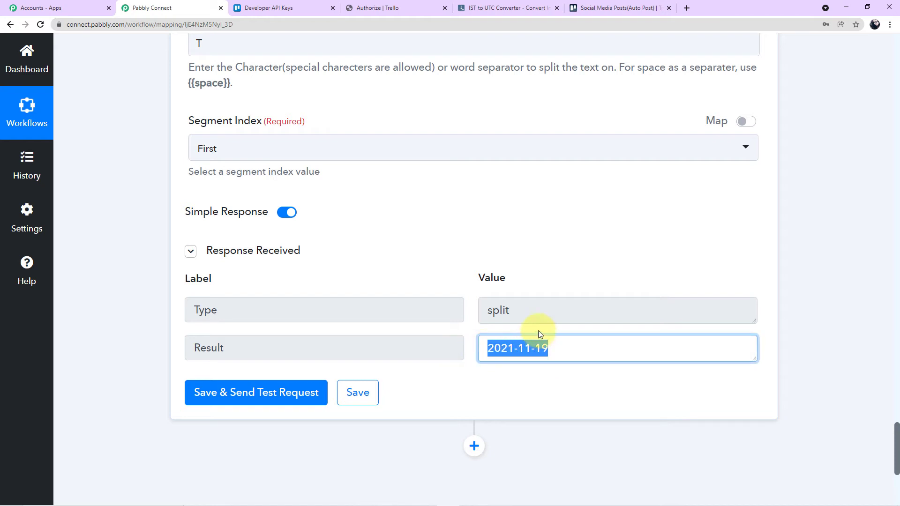
scroll(539, 331, "up", 5)
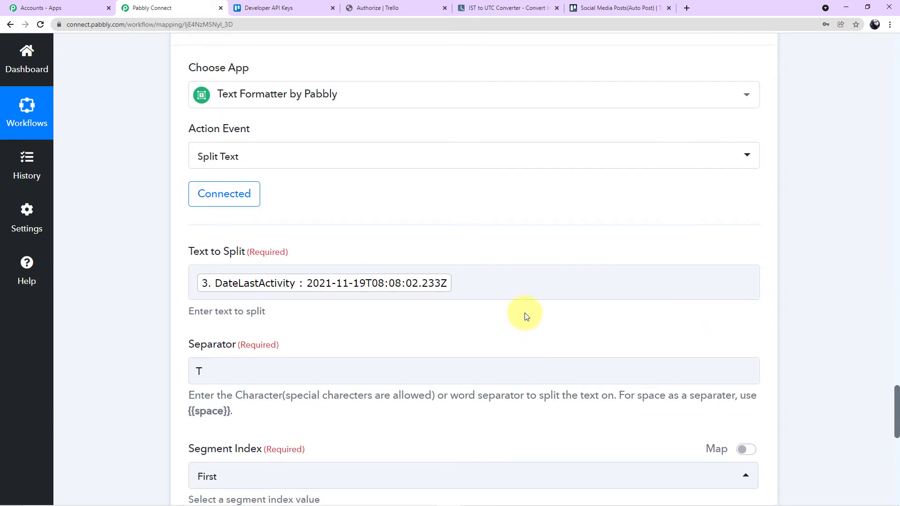
scroll(524, 317, "up", 2)
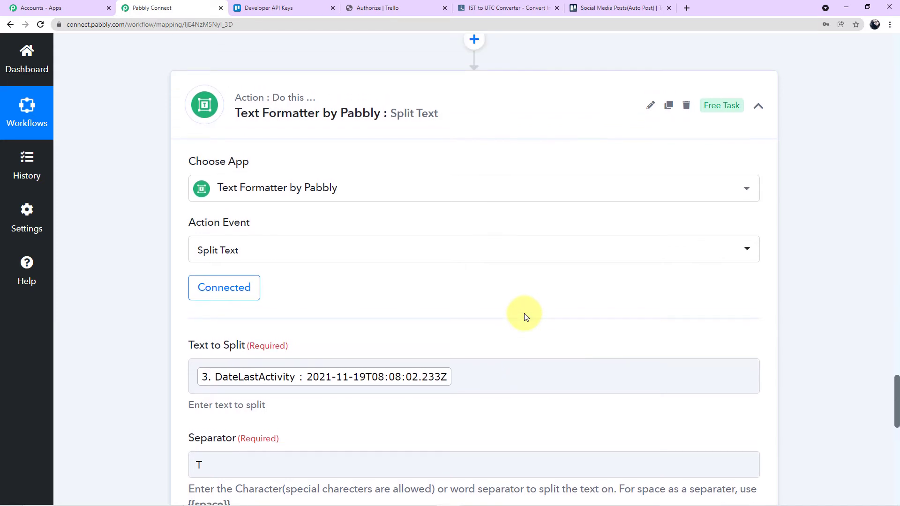
Add a Date/Time Formatter by Pabbly action after the DateLastActivity split.
scroll(523, 317, "down", 9)
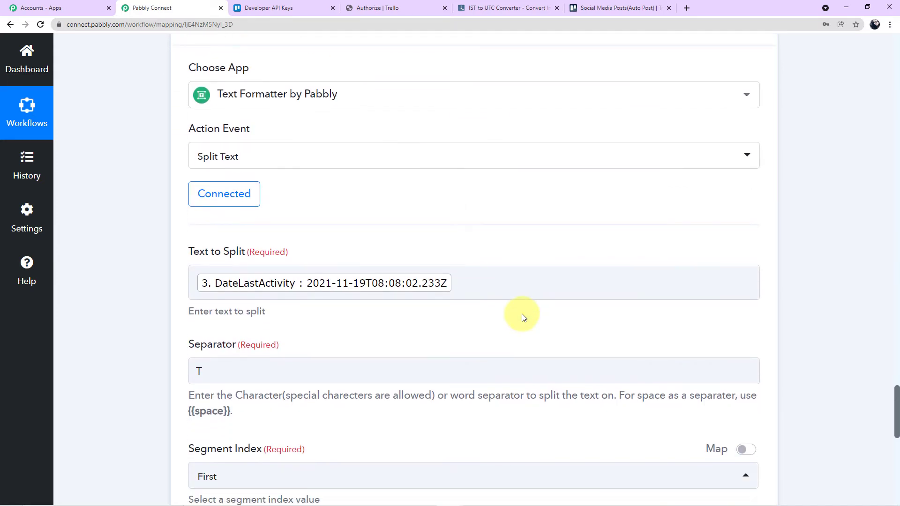
scroll(519, 344, "down", 1)
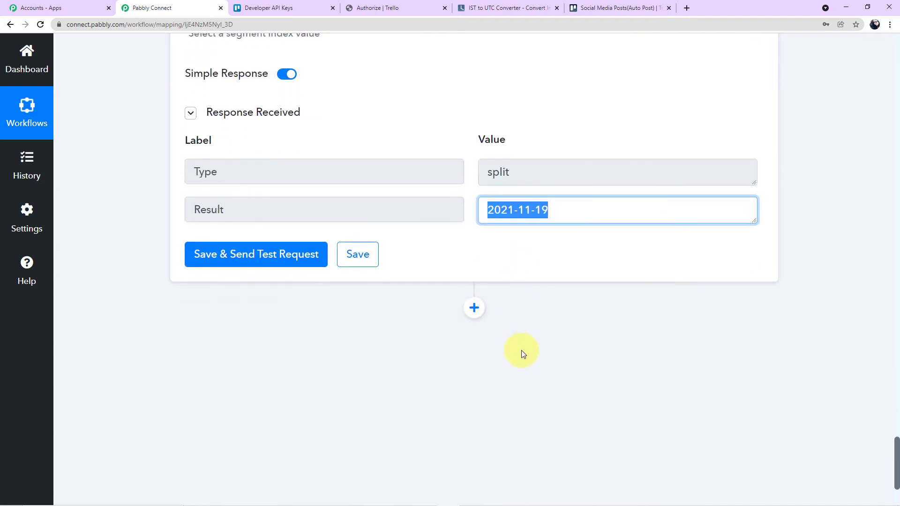
left_click(474, 306)
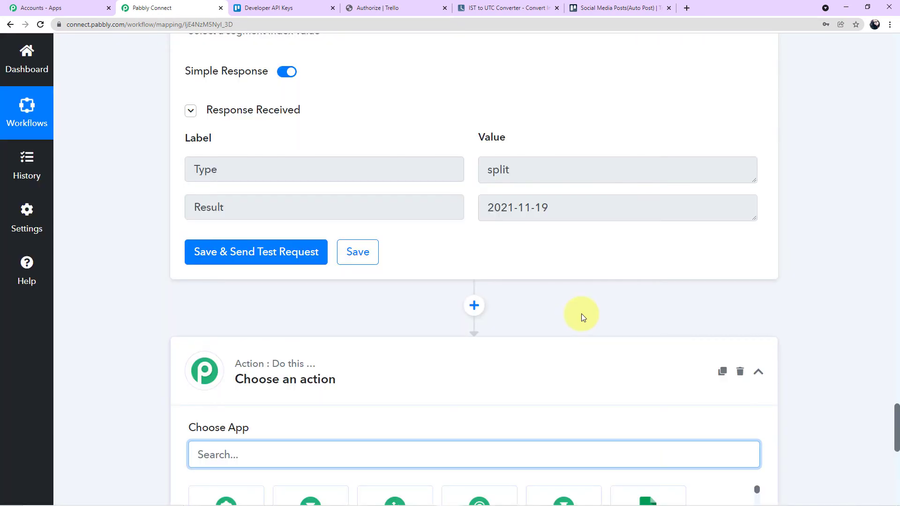
scroll(446, 330, "down", 4)
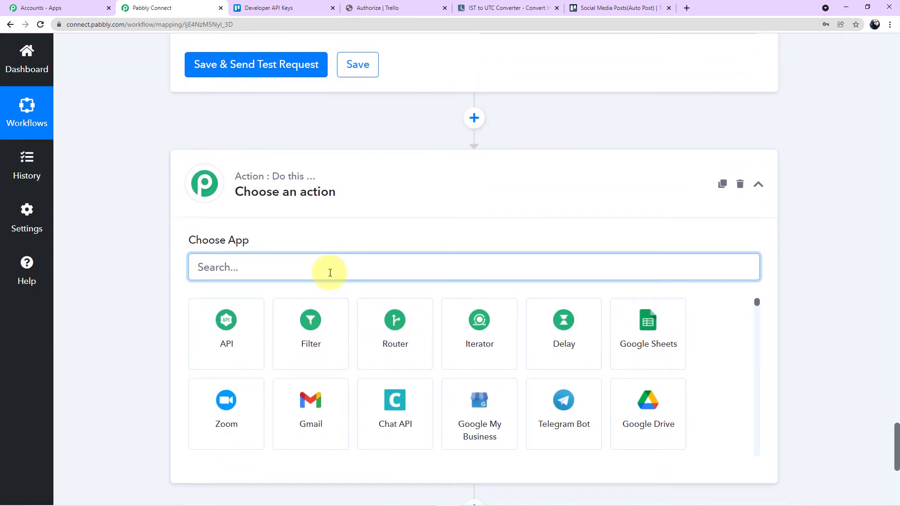
type("date")
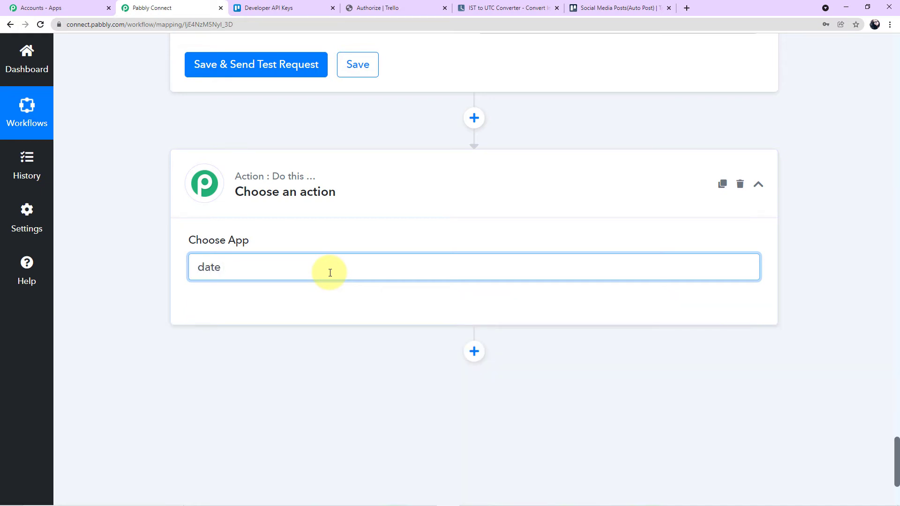
left_click(227, 338)
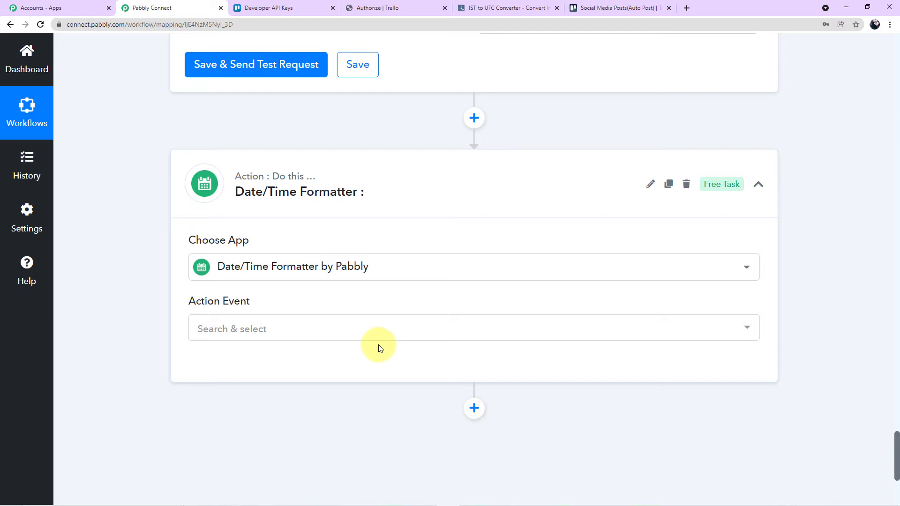
Select Current Date as the Date/Time Formatter's action event and connect it.
scroll(395, 344, "up", 2)
scroll(515, 347, "up", 4)
left_click_drag(553, 301, 487, 301)
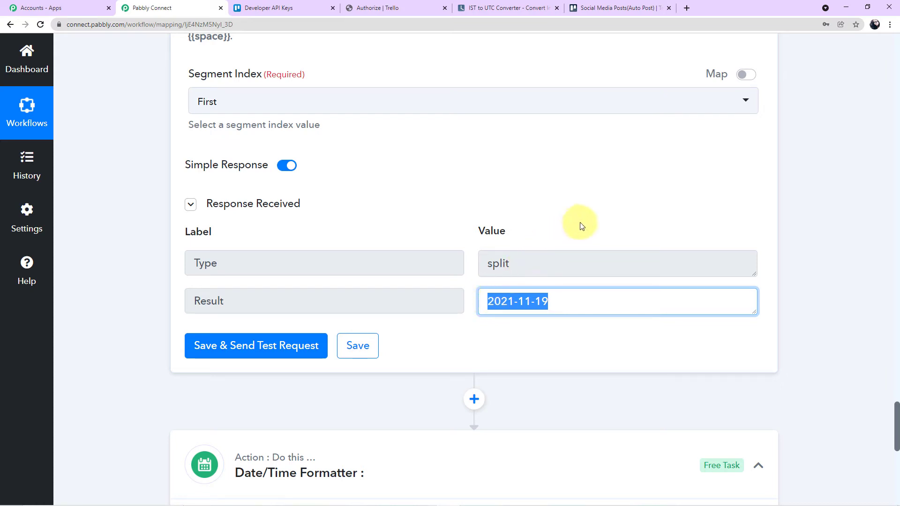
scroll(580, 245, "down", 5)
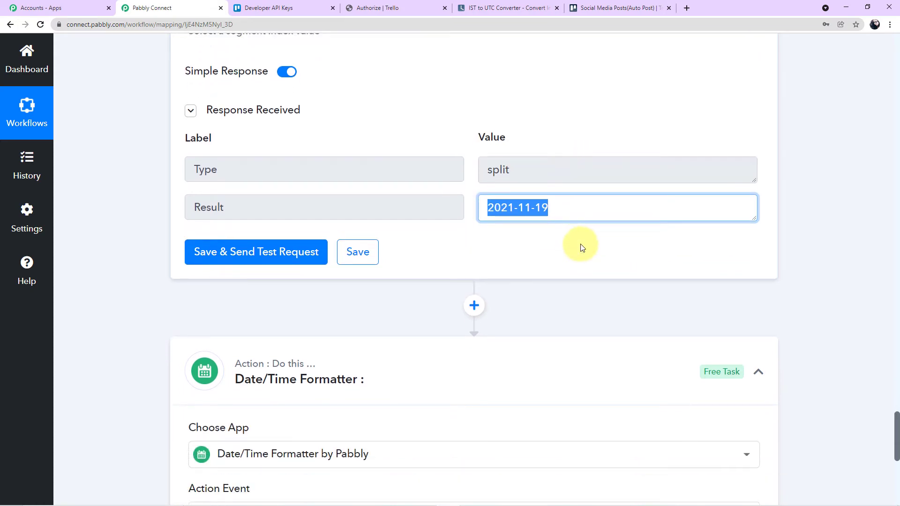
scroll(514, 277, "up", 4)
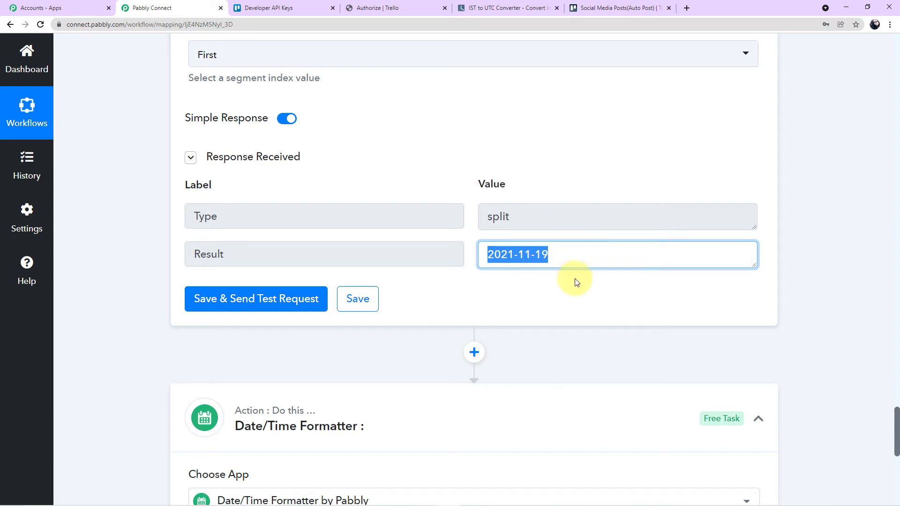
scroll(575, 278, "down", 6)
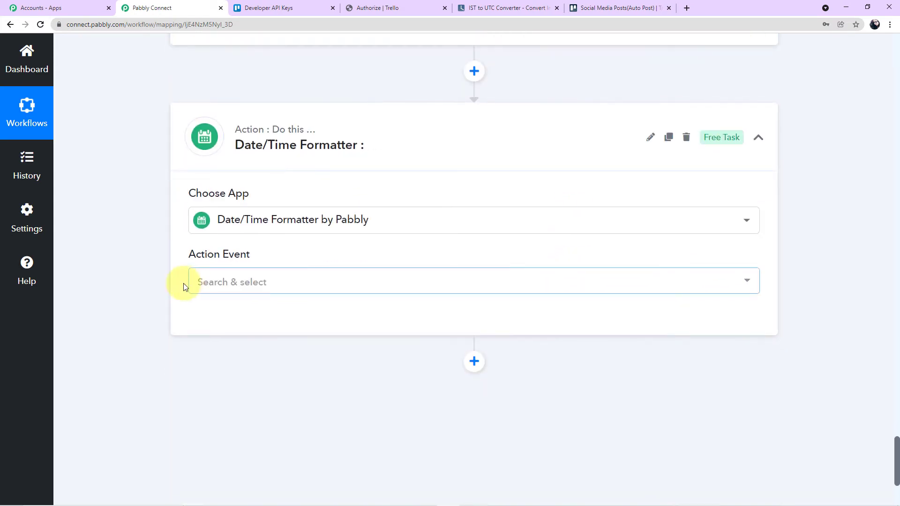
left_click(745, 282)
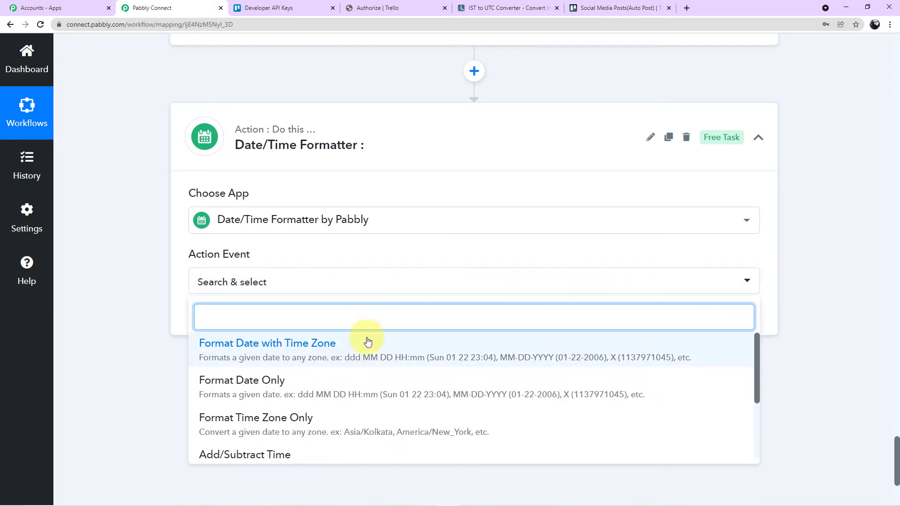
scroll(364, 368, "down", 2)
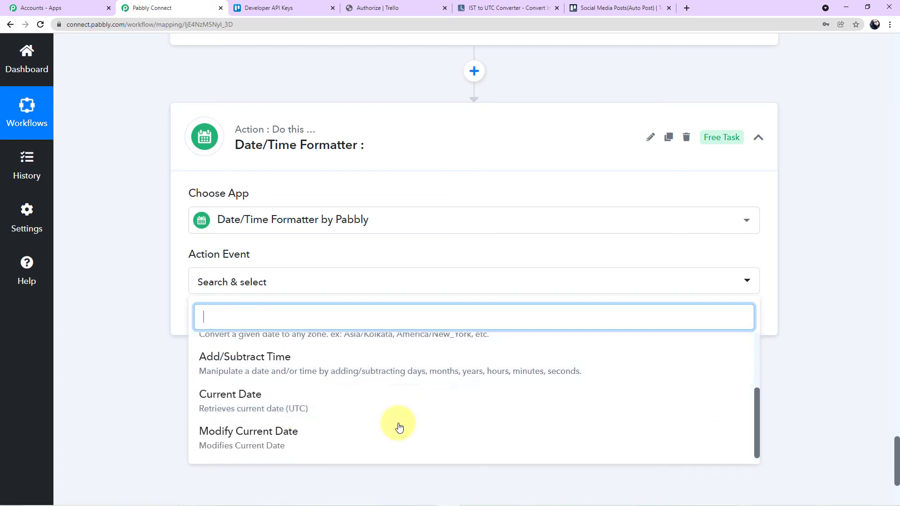
left_click(315, 411)
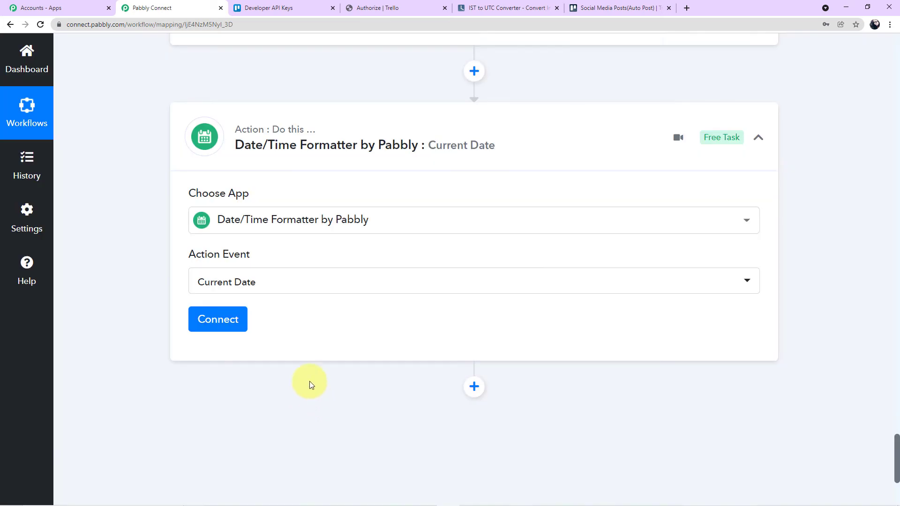
left_click(229, 322)
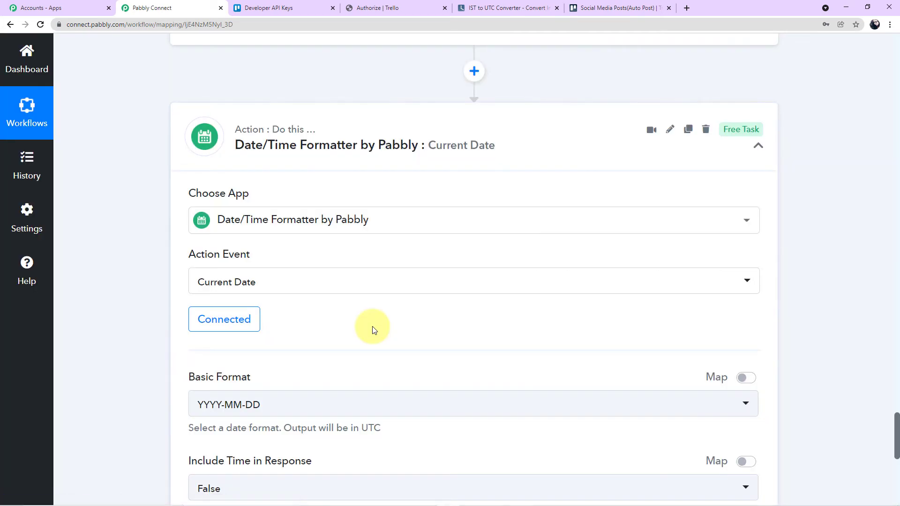
Save the Current Date action with the YYYY-MM-DD format and time excluded, and send its test request.
scroll(374, 328, "down", 3)
scroll(411, 321, "up", 4)
left_click(412, 328)
scroll(412, 325, "up", 3)
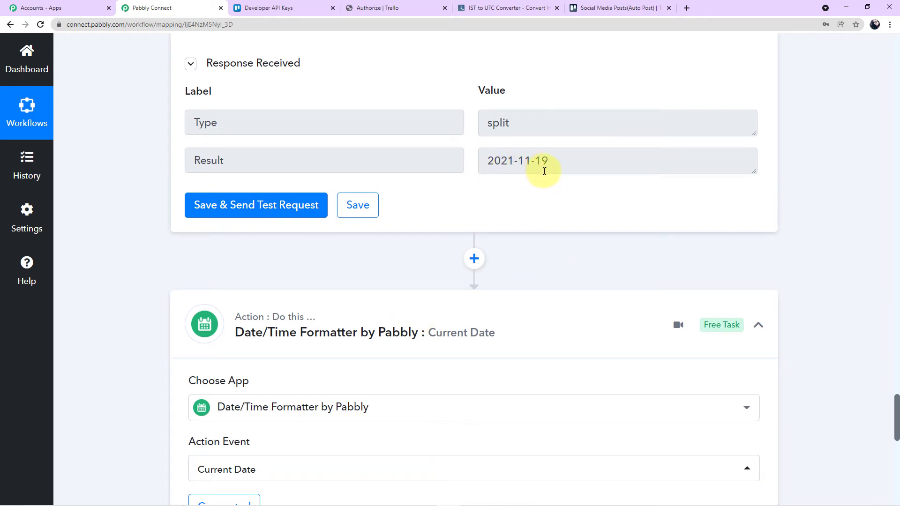
scroll(537, 215, "down", 2)
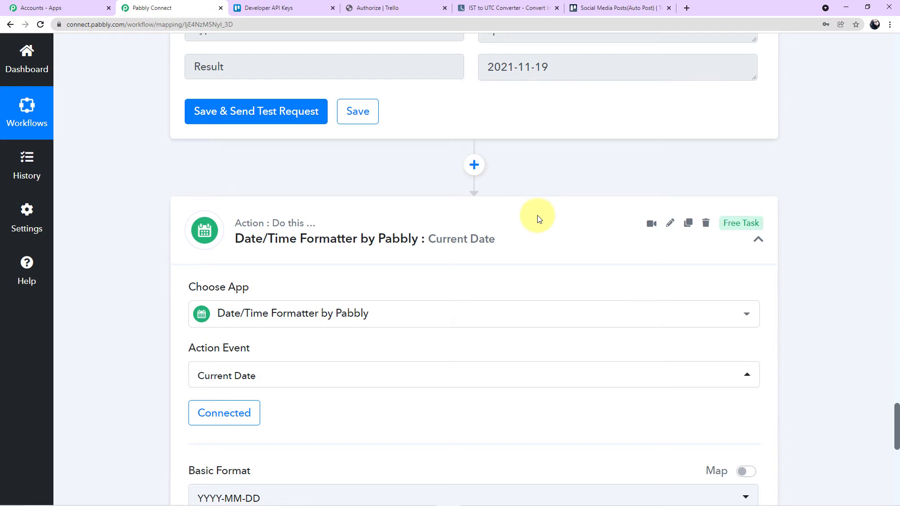
scroll(538, 219, "up", 1)
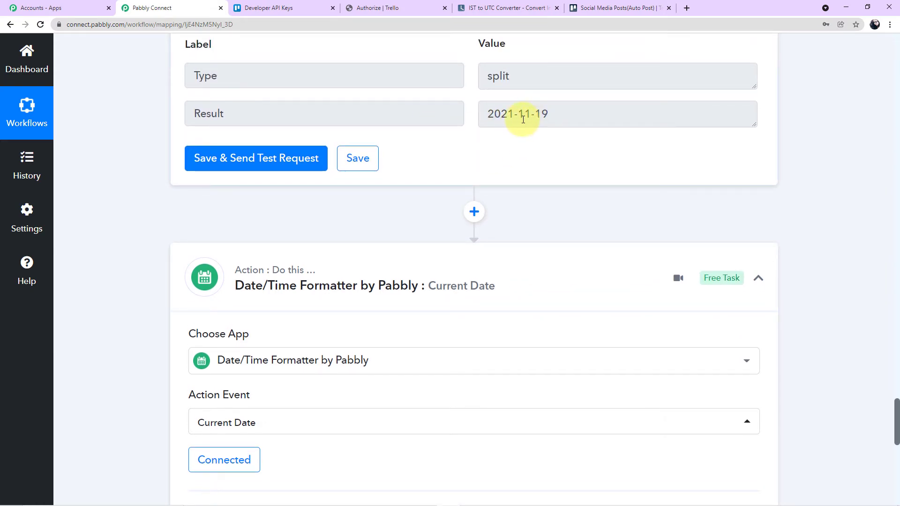
scroll(543, 188, "down", 6)
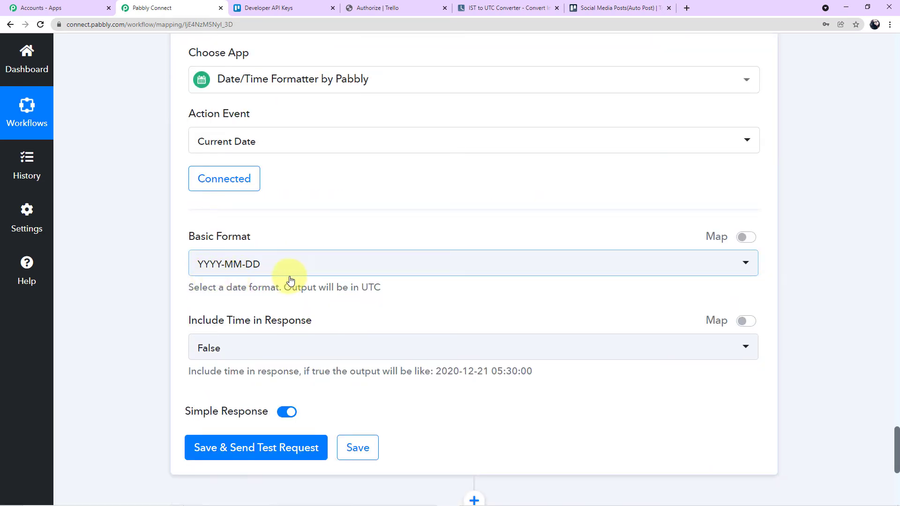
left_click(266, 447)
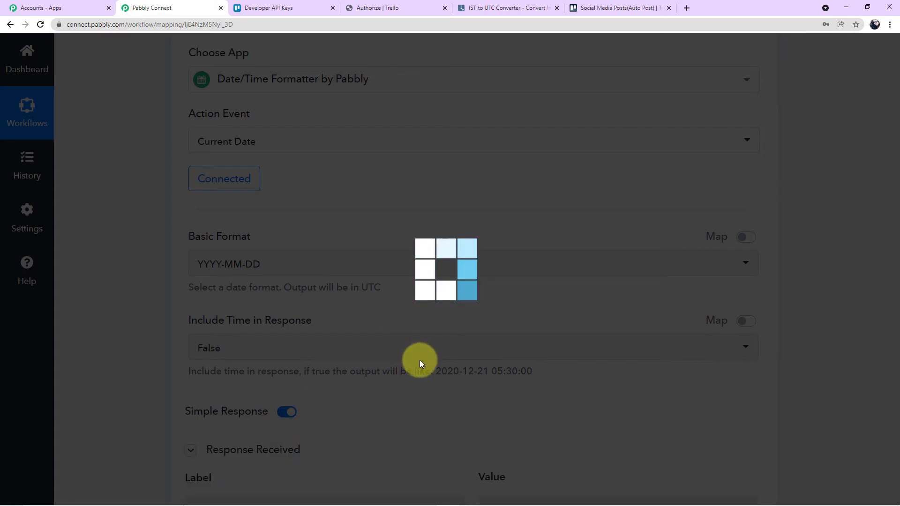
scroll(418, 361, "down", 3)
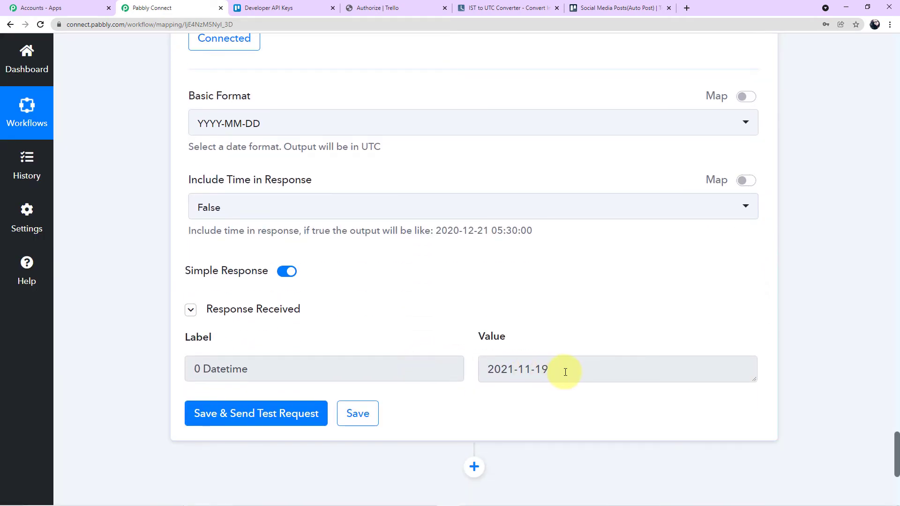
Compare the Current Date response with the result of the DateLastActivity split.
triple_click(565, 371)
scroll(556, 350, "up", 10)
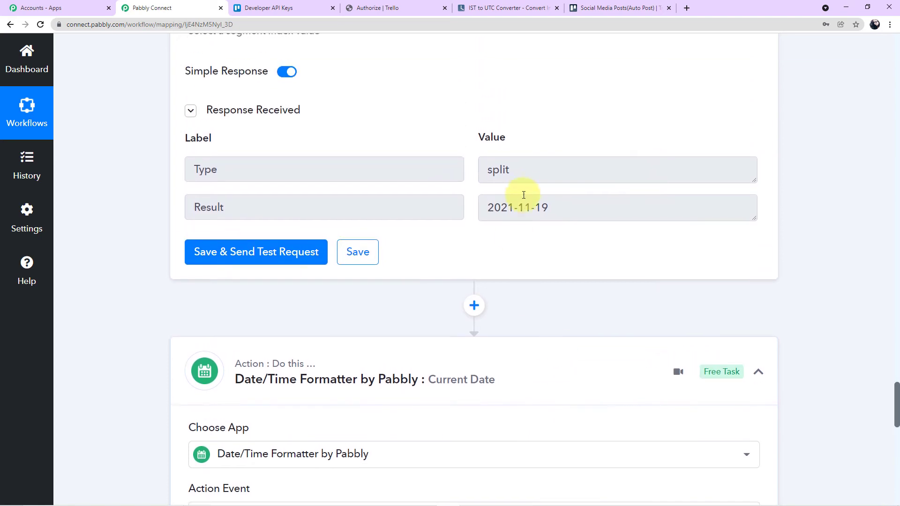
triple_click(515, 206)
scroll(546, 281, "down", 3)
scroll(548, 287, "down", 8)
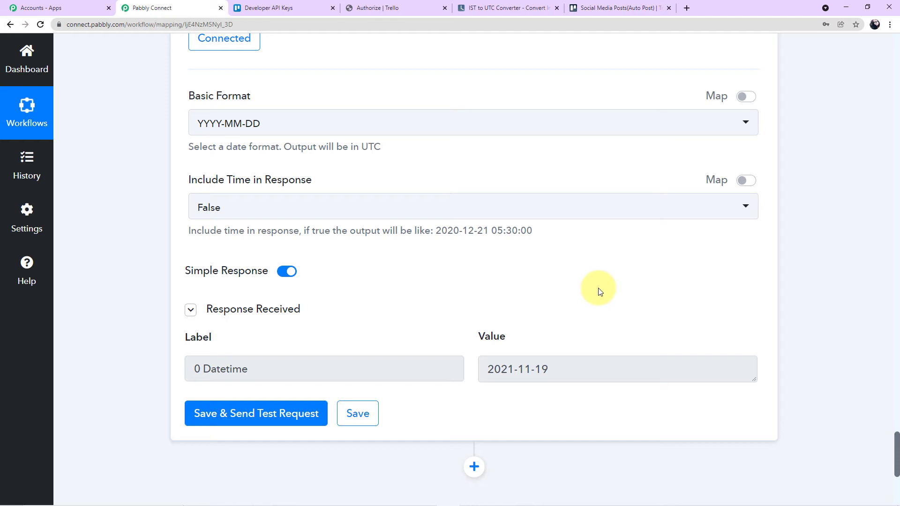
Add a Number Formatter by Pabbly action after the Current Date step, with Spreadsheet Formulas as its action event.
scroll(598, 288, "down", 5)
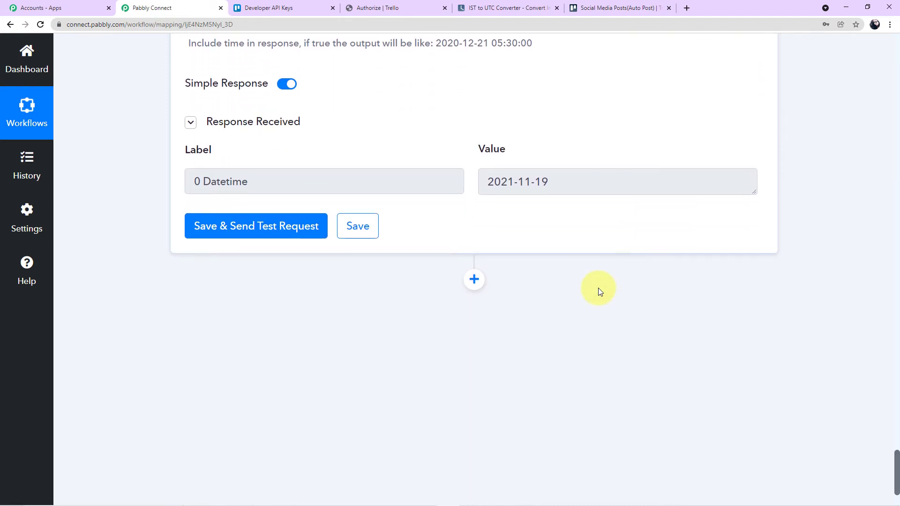
left_click(472, 244)
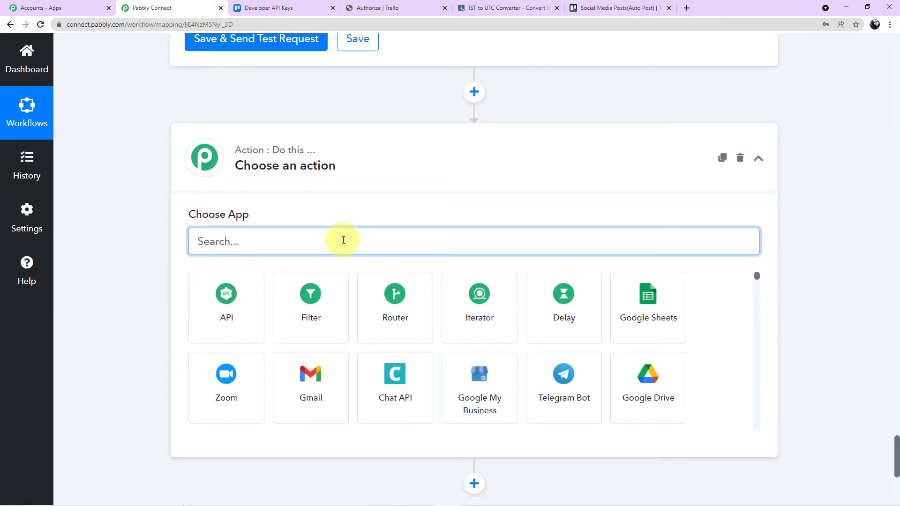
type("number")
left_click(257, 317)
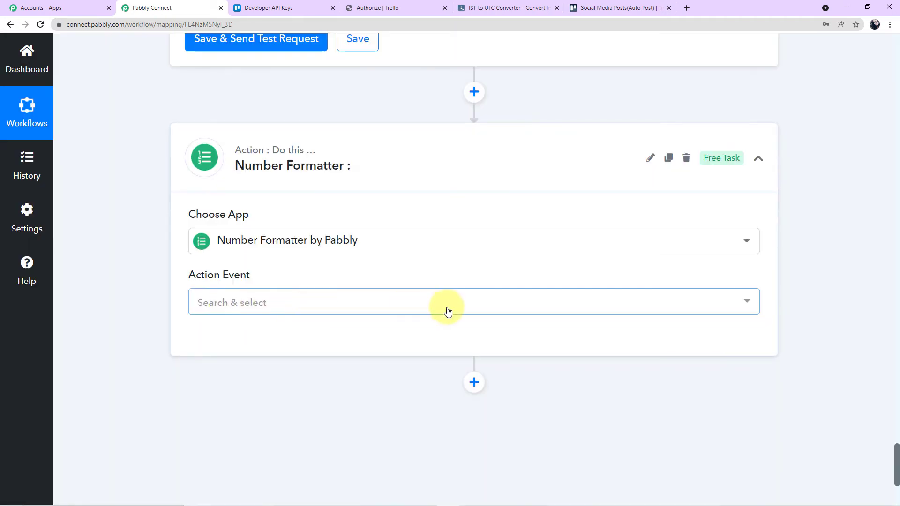
left_click(747, 307)
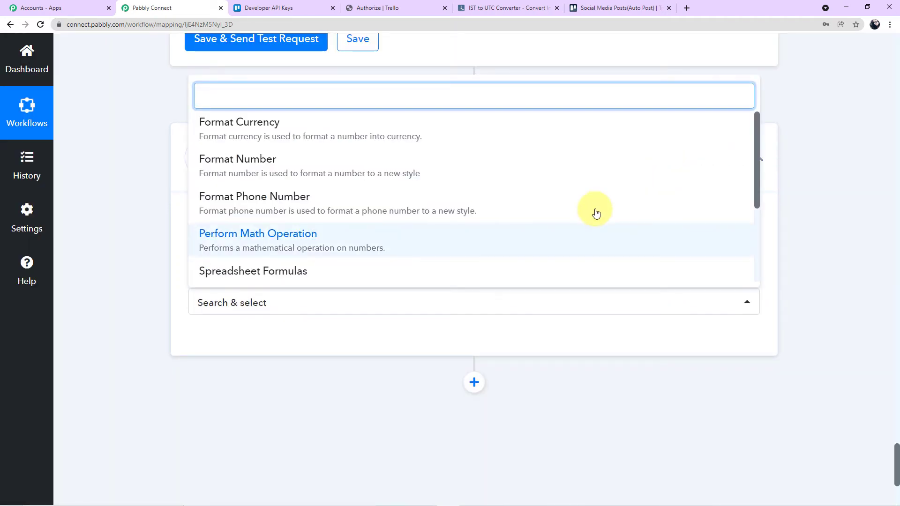
scroll(543, 195, "down", 2)
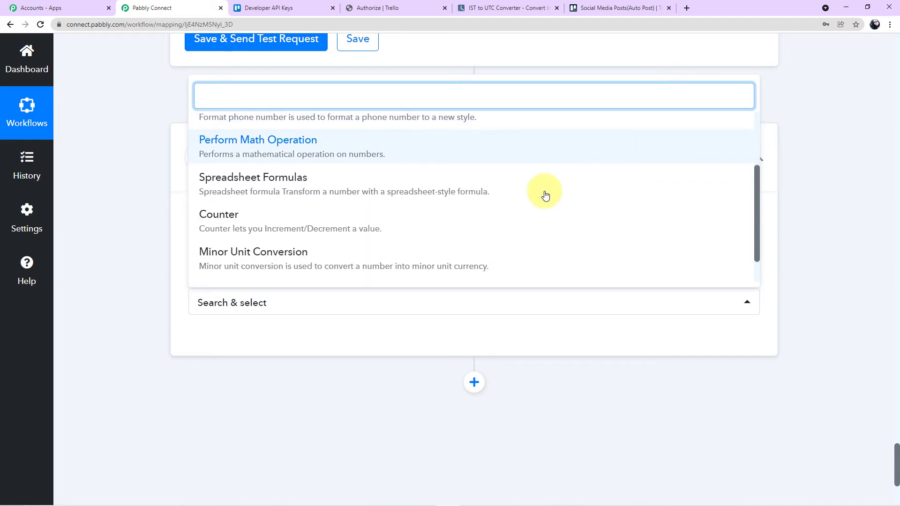
left_click(396, 199)
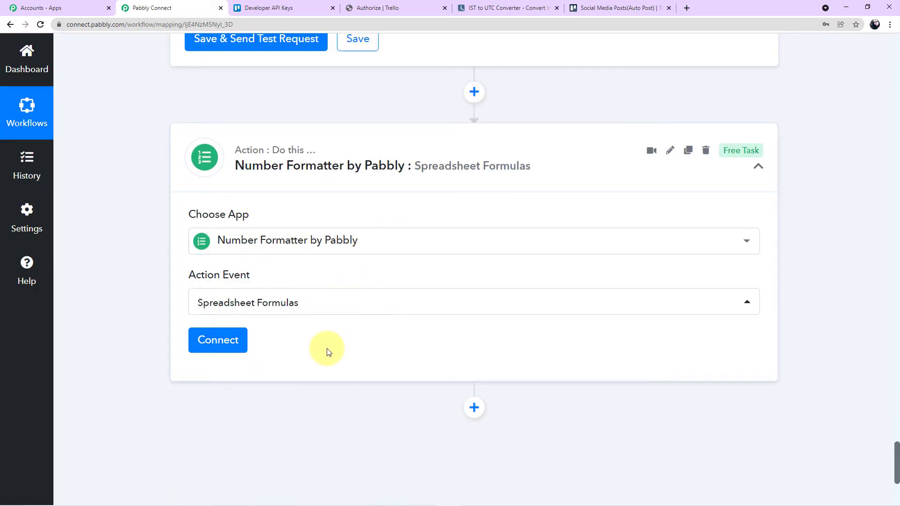
Connect the Spreadsheet Formulas action to reach its Formula setting.
scroll(327, 350, "up", 6)
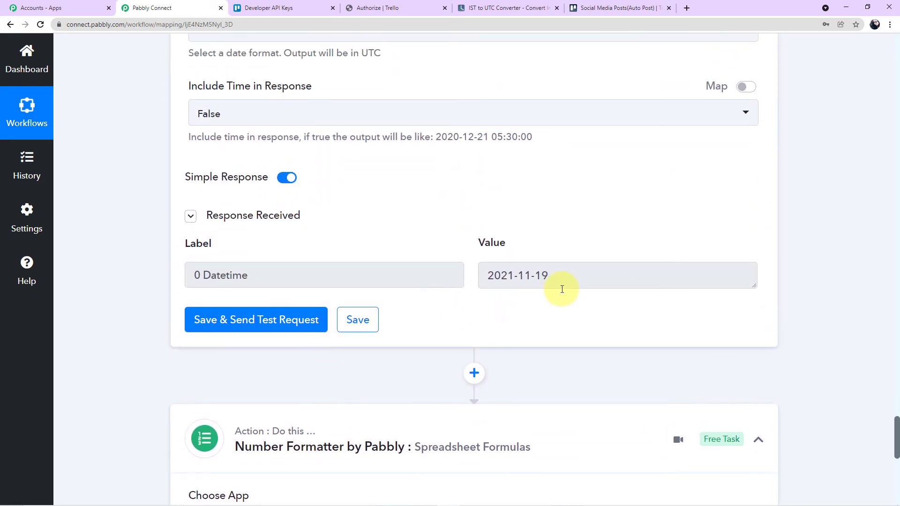
scroll(375, 380, "down", 6)
left_click(266, 310)
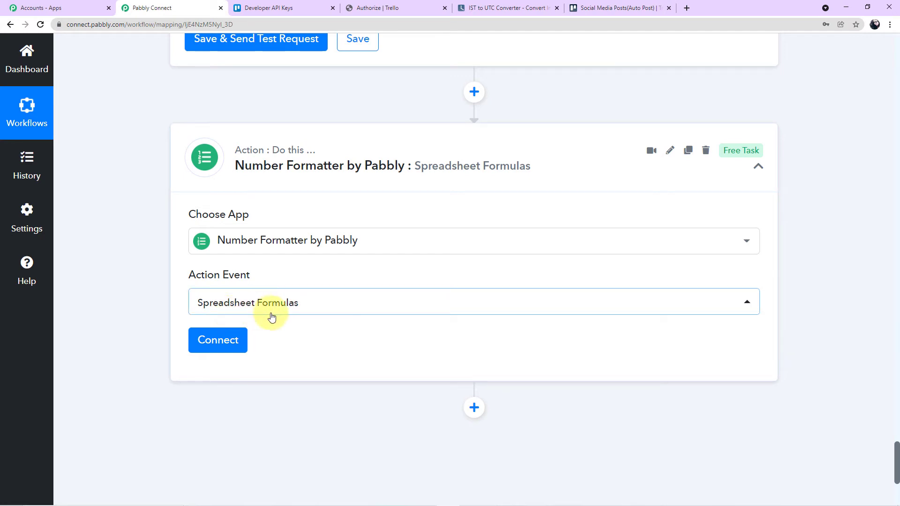
left_click(224, 336)
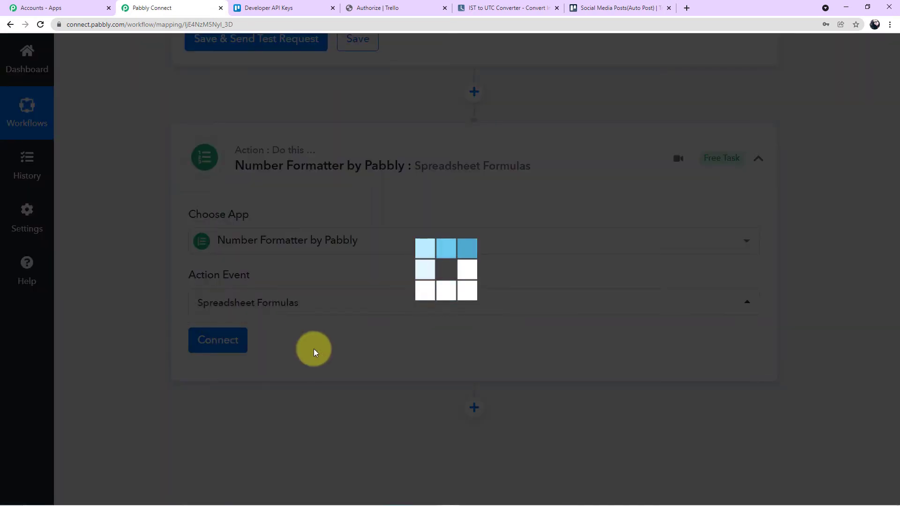
scroll(313, 352, "down", 3)
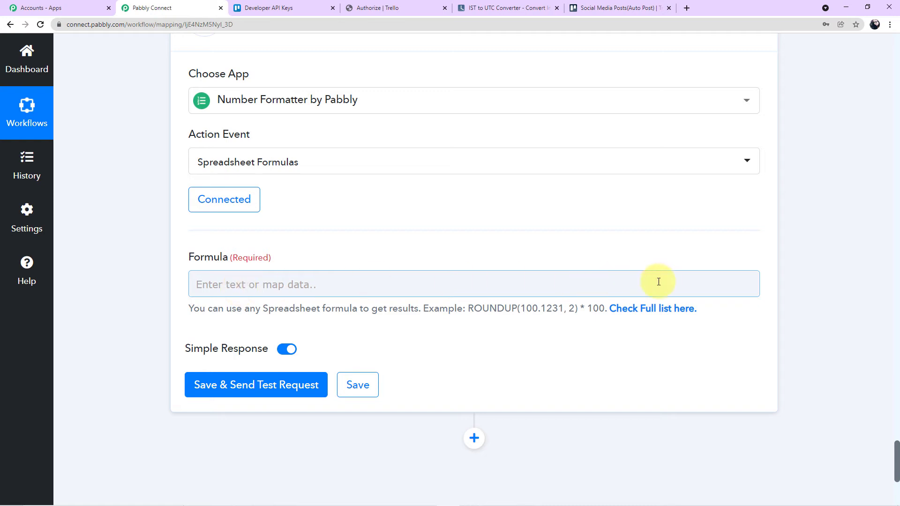
Open the full list of supported spreadsheet formulas and copy the DAYS example, DAYS('3/15/11', '2/1/11').
left_click(658, 309)
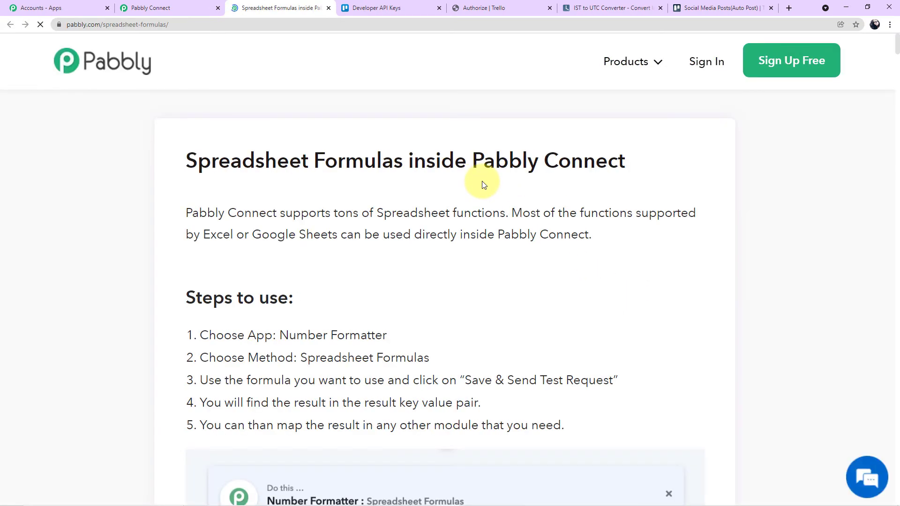
scroll(483, 184, "down", 7)
scroll(483, 184, "down", 12)
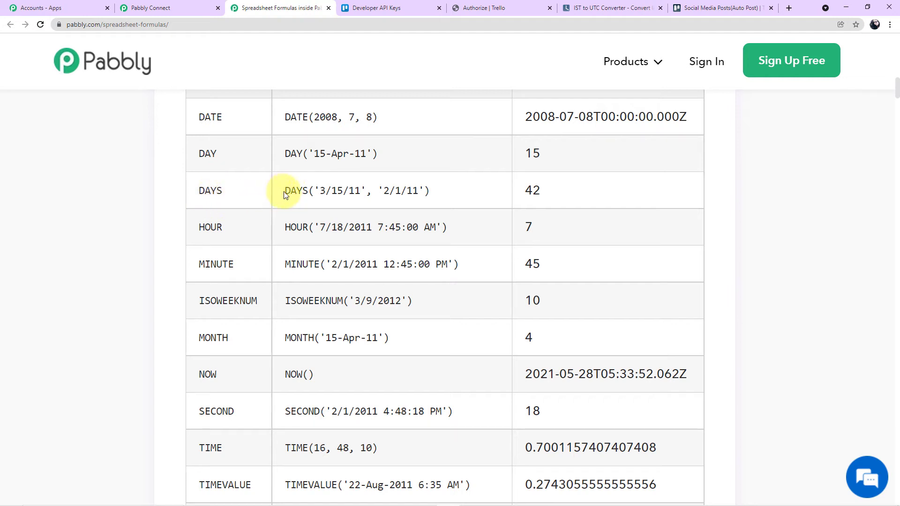
left_click_drag(286, 192, 440, 201)
key("ctrl+c")
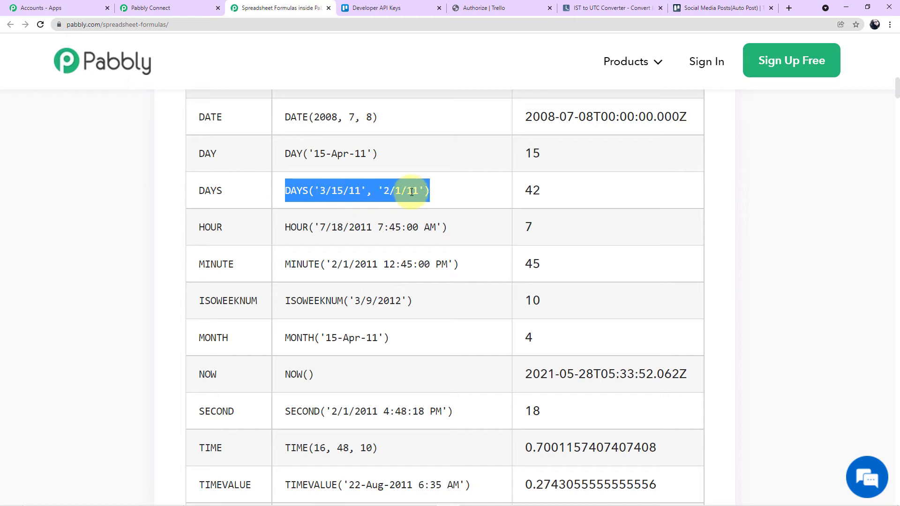
Paste the copied DAYS example into the Formula field of the Number Formatter step in the Pabbly Connect workflow.
left_click(196, 9)
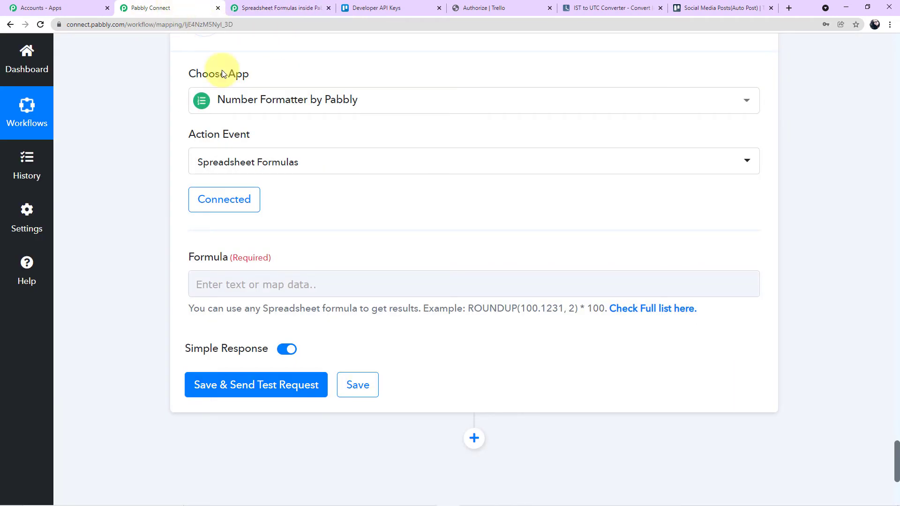
left_click(270, 284)
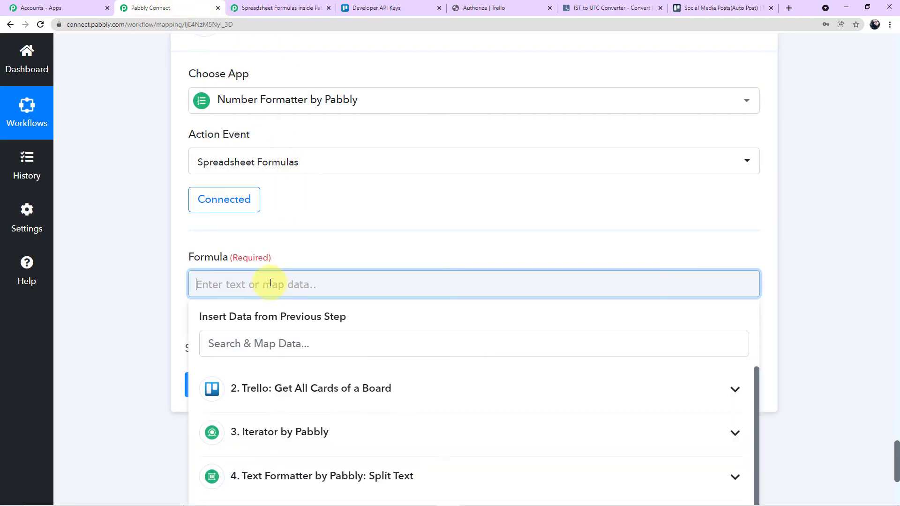
key("ctrl+v")
left_click(164, 285)
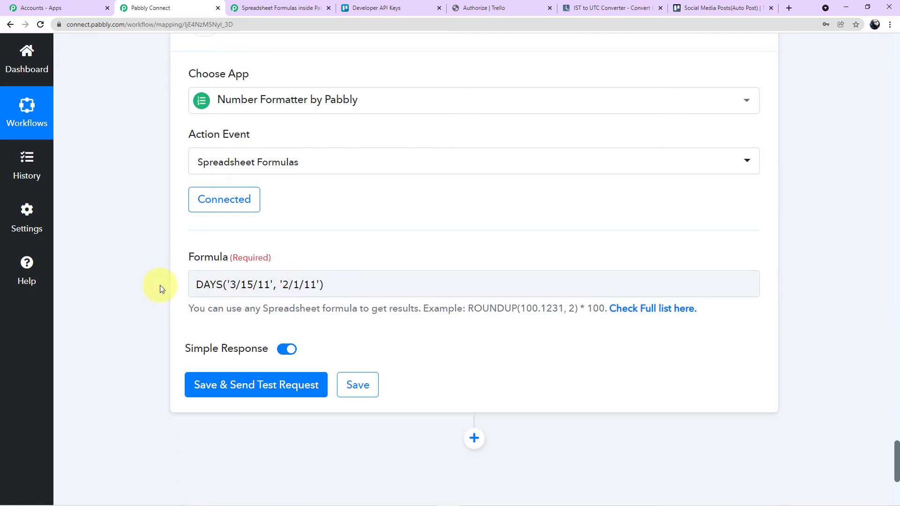
Replace the first date in the DAYS formula with the mapped Result of step 5, Text Formatter Split Text.
left_click_drag(271, 285, 245, 285)
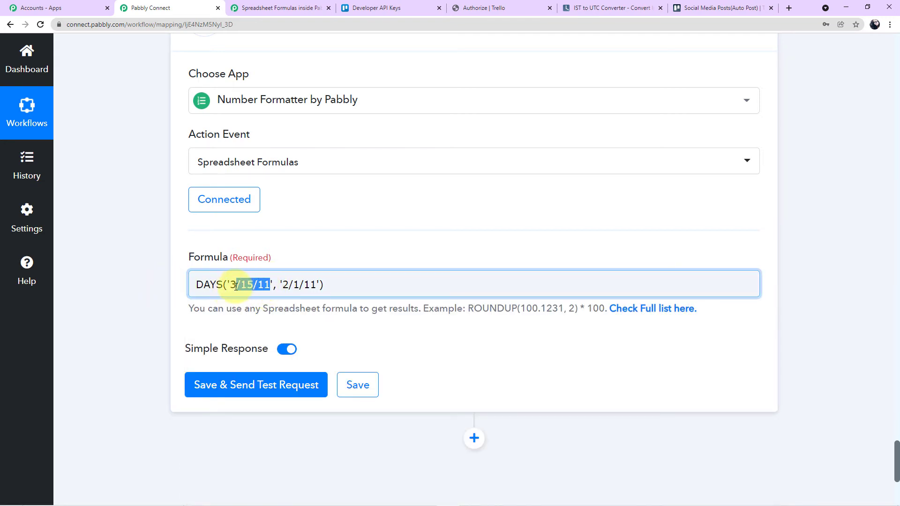
key("BackSpace")
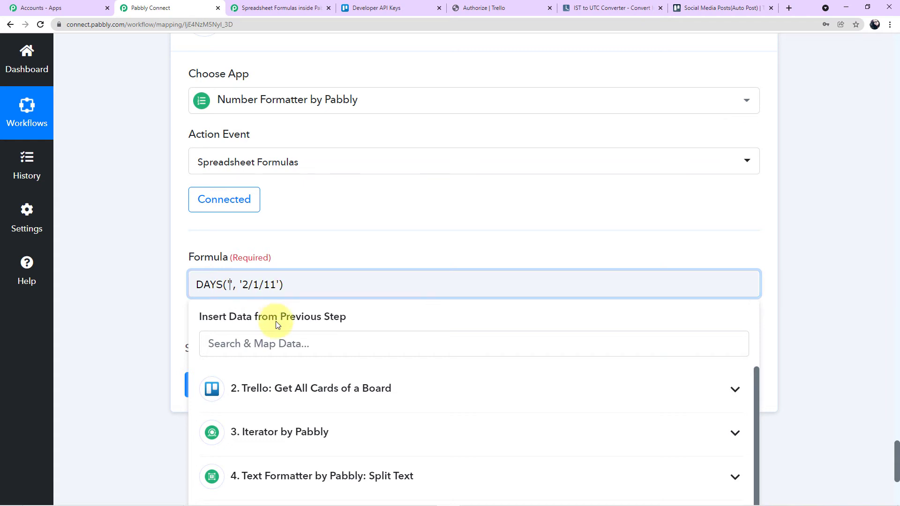
scroll(306, 406, "down", 1)
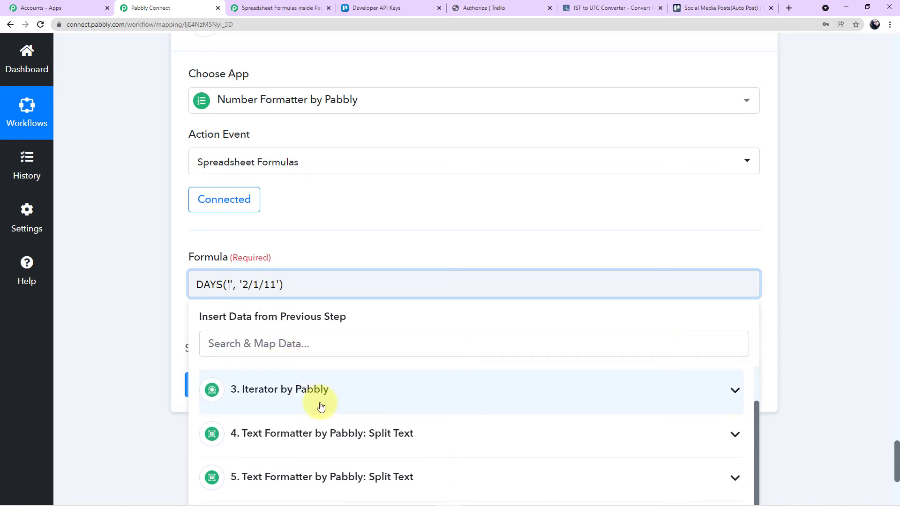
scroll(356, 429, "down", 1)
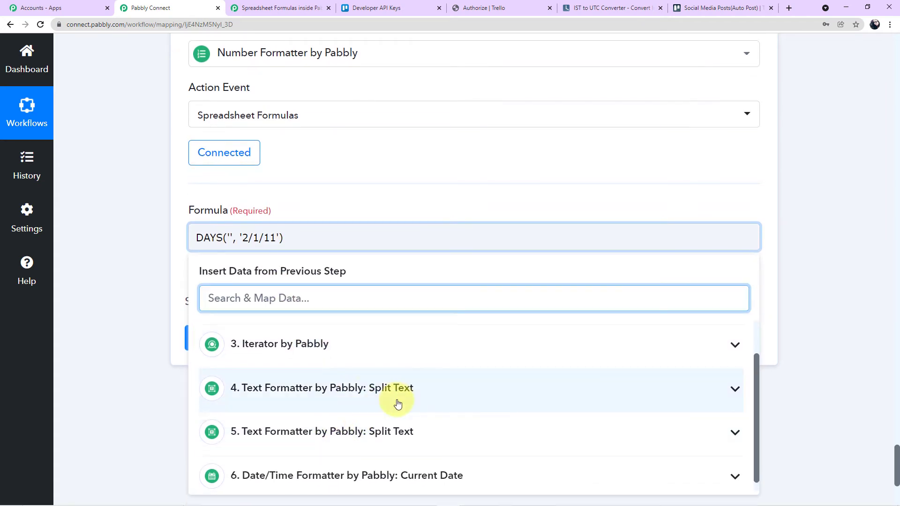
left_click(356, 436)
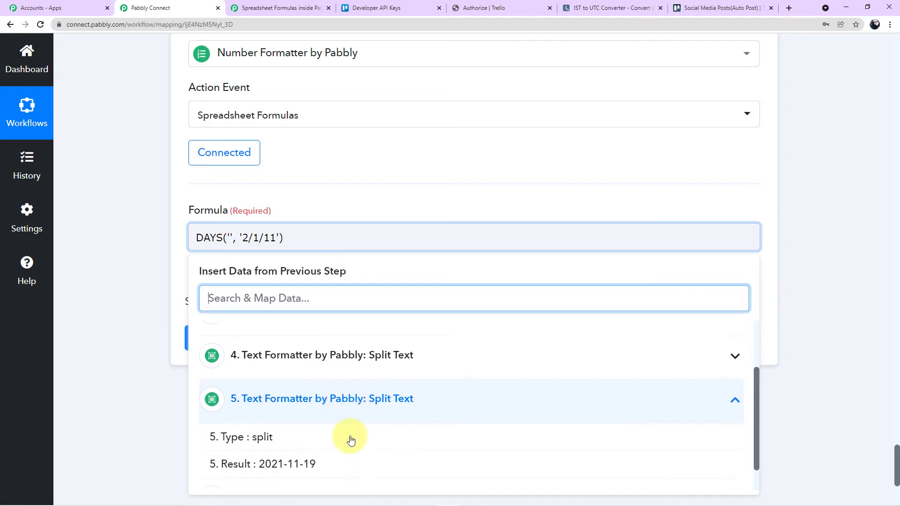
scroll(361, 411, "down", 1)
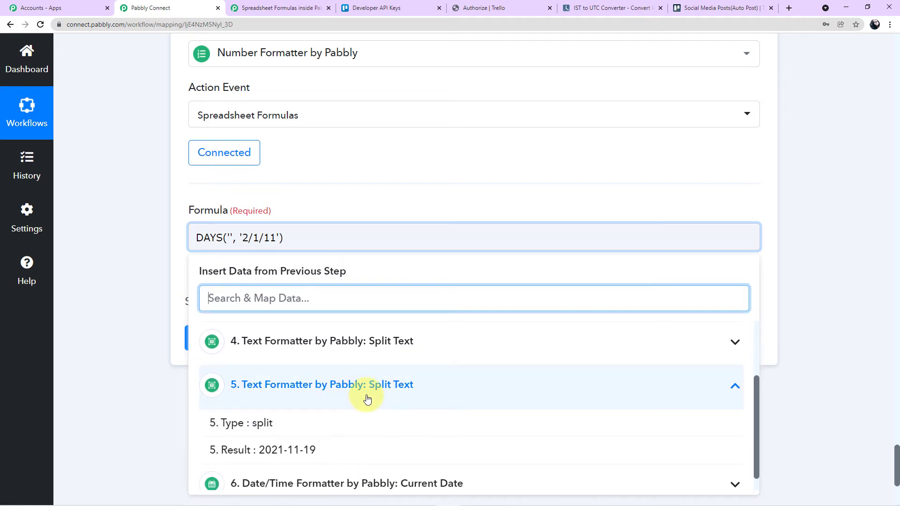
left_click(298, 431)
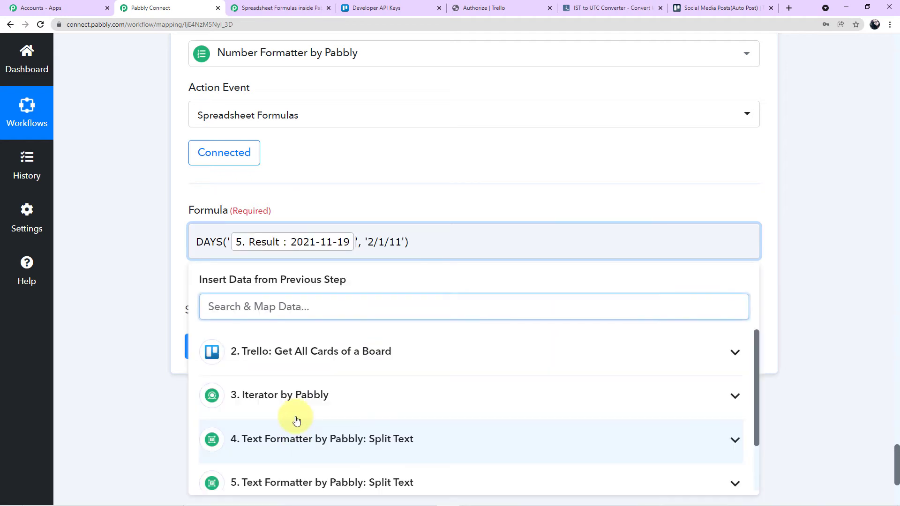
left_click(136, 295)
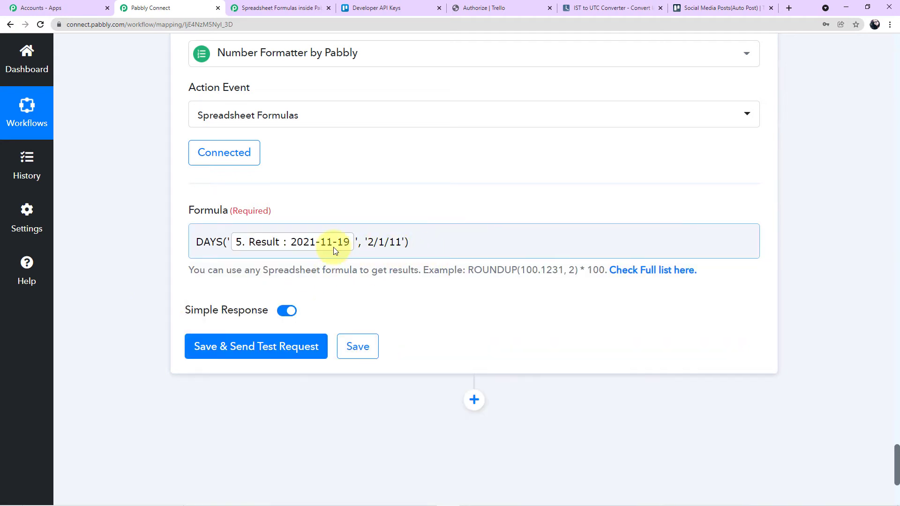
Replace the second date in the DAYS formula with the mapped 0 Datetime of step 6, Date/Time Formatter Current Date.
left_click(401, 245)
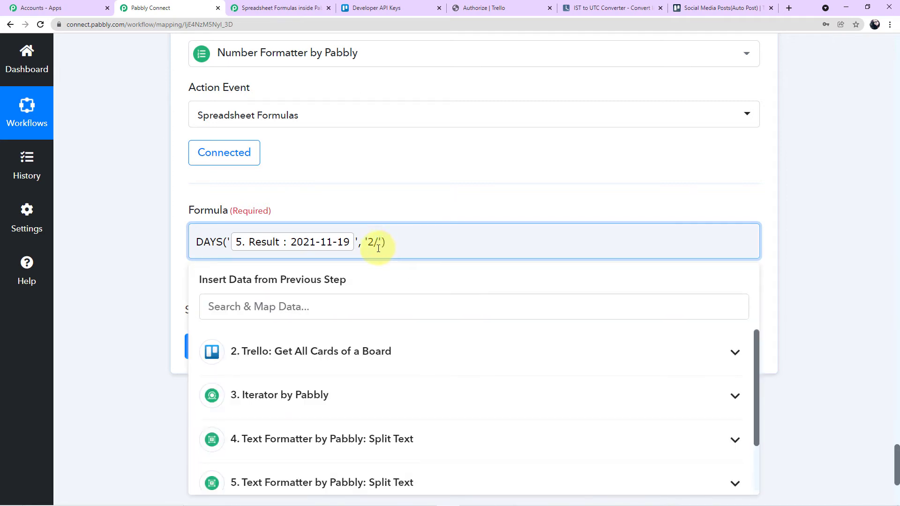
key("BackSpace")
scroll(361, 356, "down", 2)
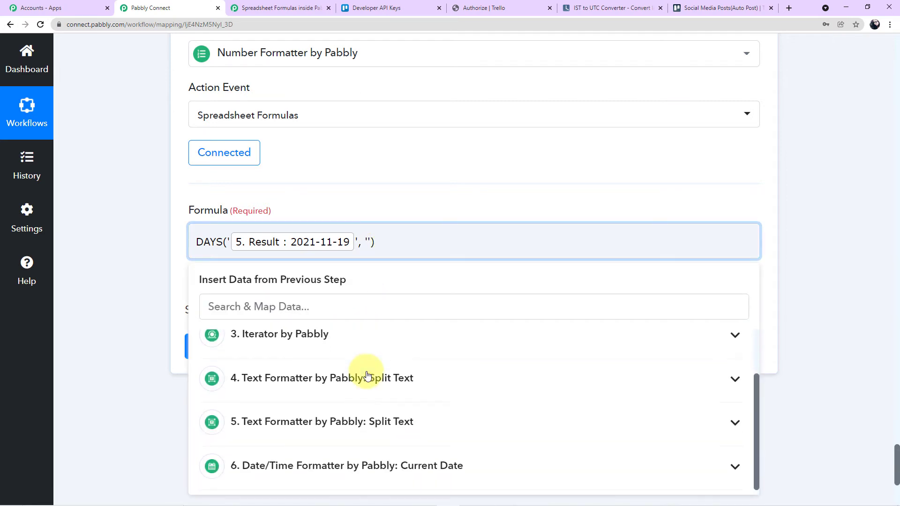
scroll(400, 414, "down", 1)
left_click(382, 468)
scroll(402, 440, "down", 3)
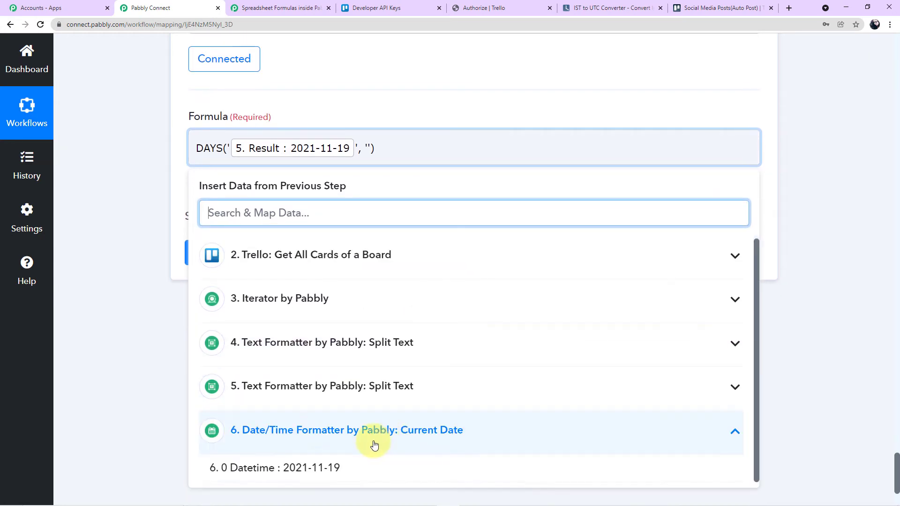
left_click(312, 468)
left_click(134, 283)
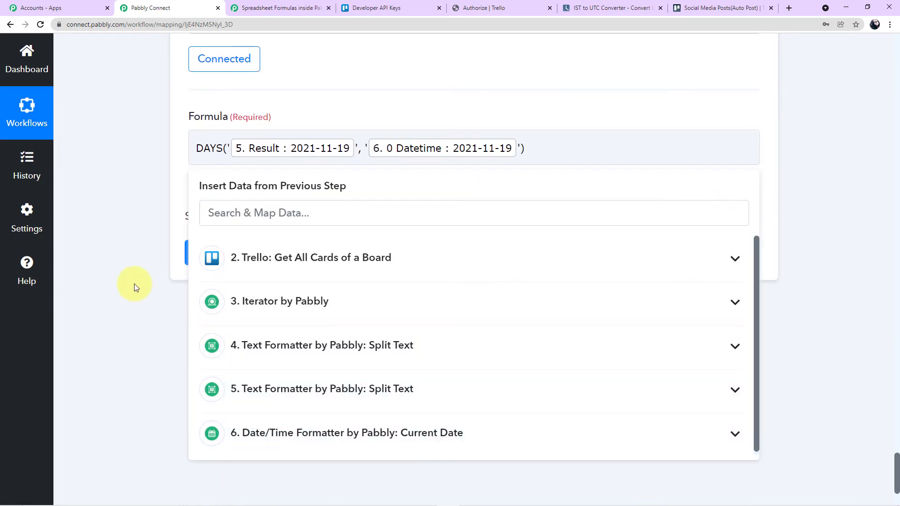
scroll(384, 156, "up", 2)
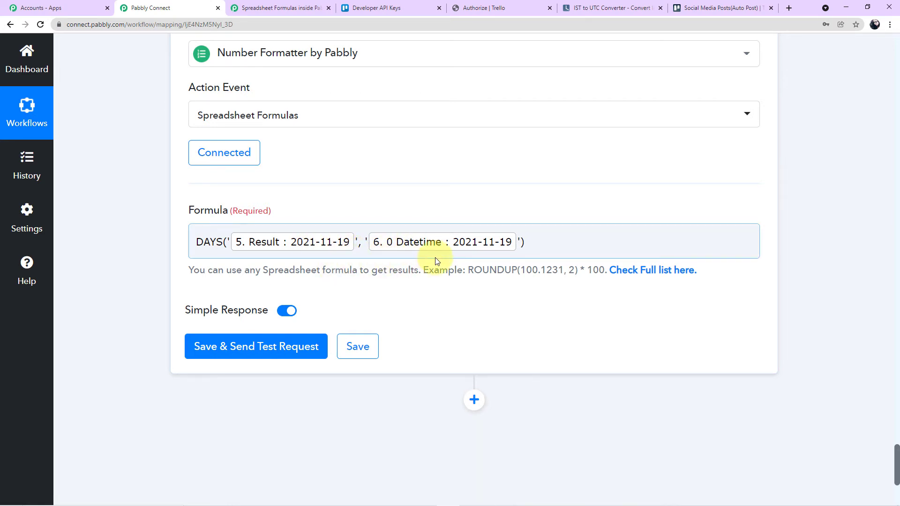
Save the Number Formatter step, send its test request and check the Result value in the response.
left_click(295, 349)
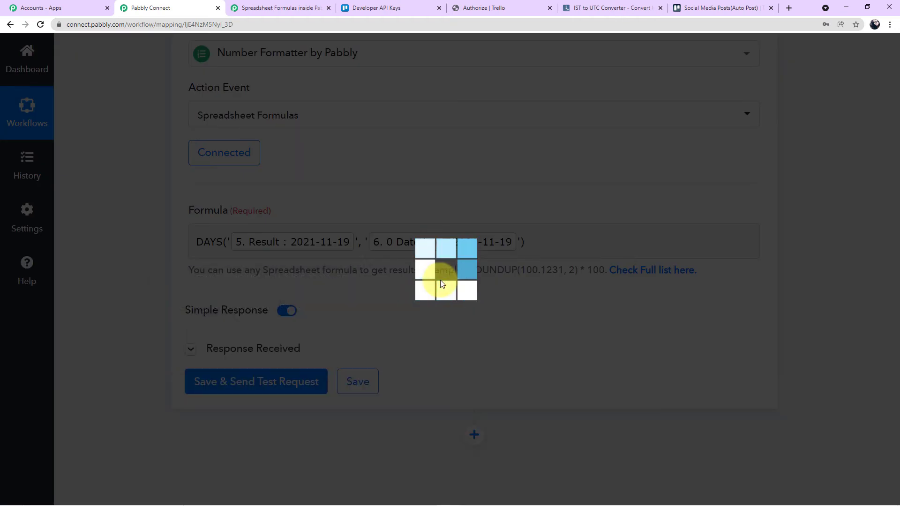
scroll(513, 343, "down", 2)
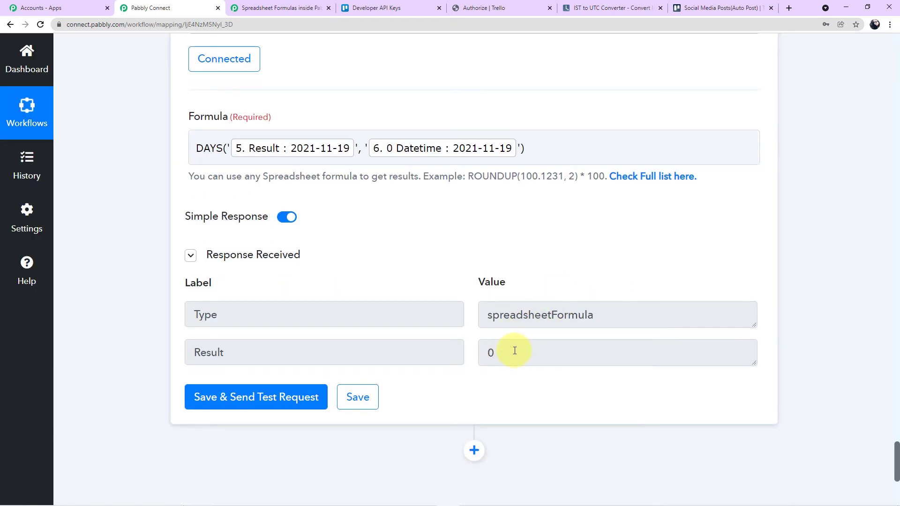
double_click(515, 350)
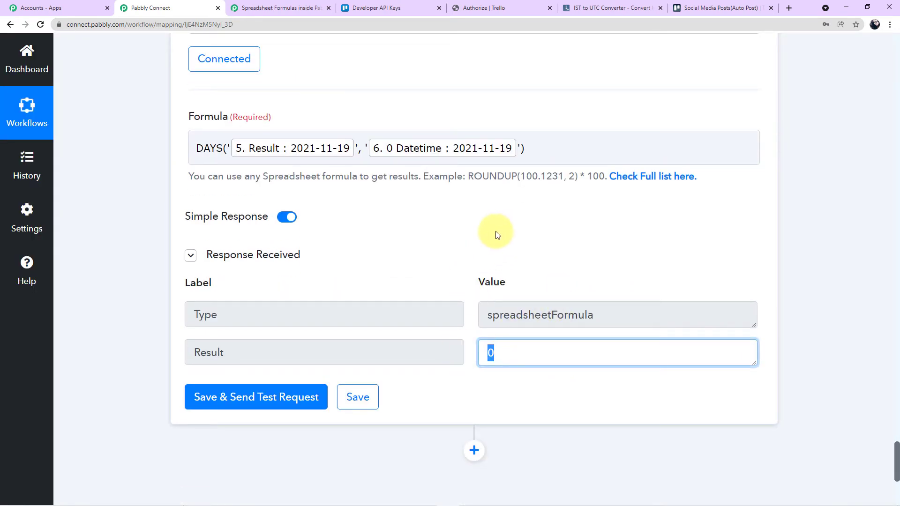
scroll(497, 234, "up", 1)
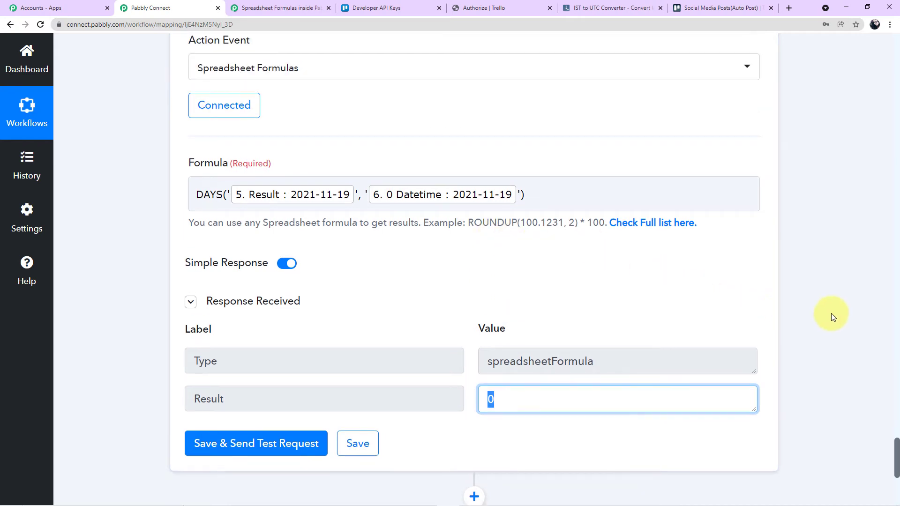
Add an action step below the Number Formatter step and choose Filter by Pabbly as its app.
scroll(831, 313, "down", 2)
scroll(831, 312, "down", 3)
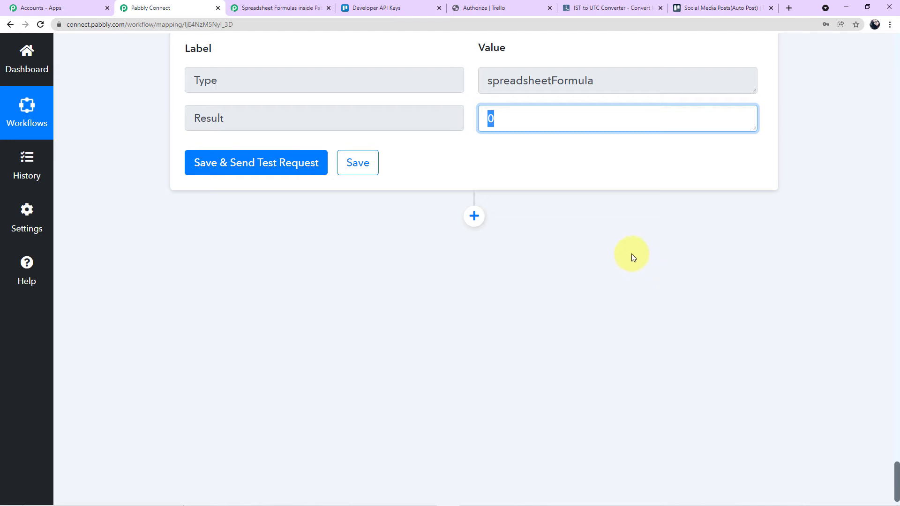
left_click(476, 217)
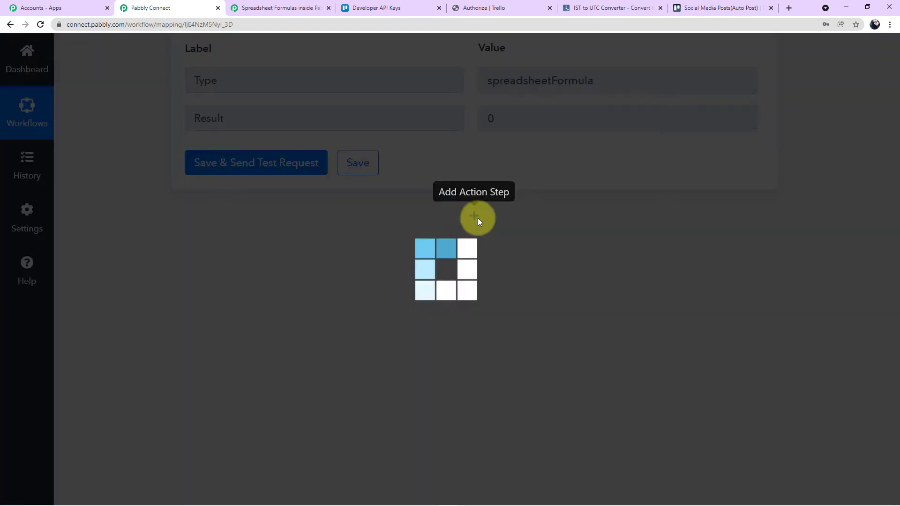
scroll(567, 224, "down", 2)
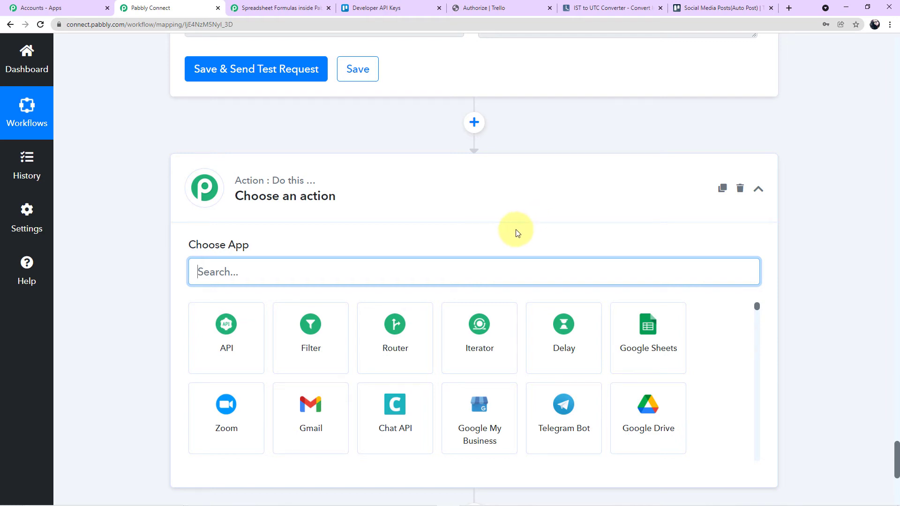
scroll(517, 233, "up", 3)
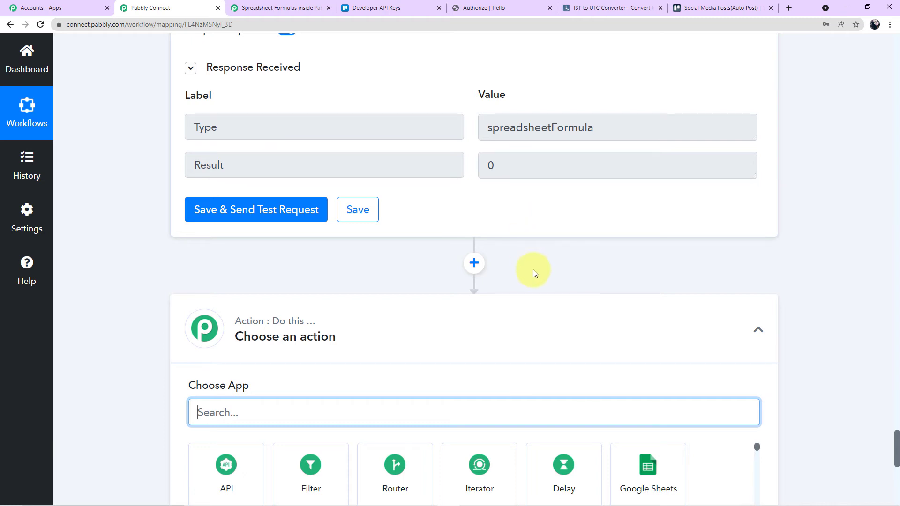
scroll(533, 269, "down", 3)
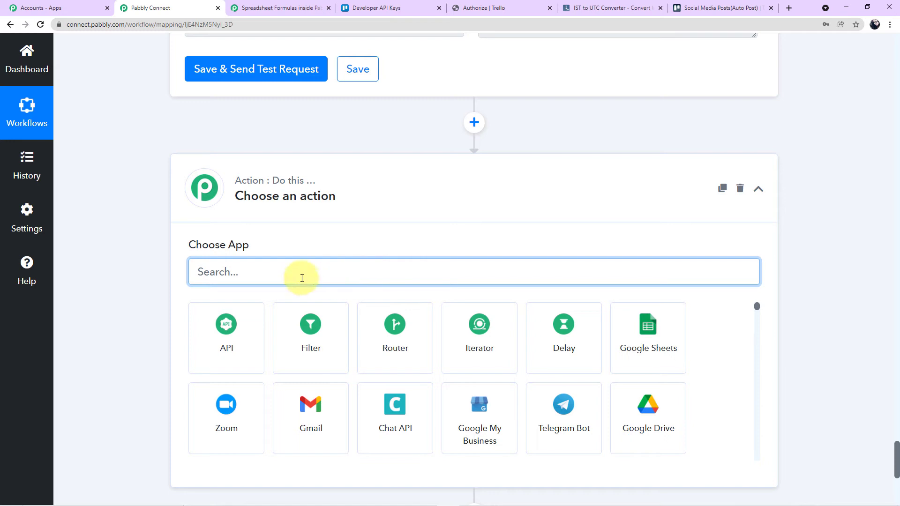
type("filt")
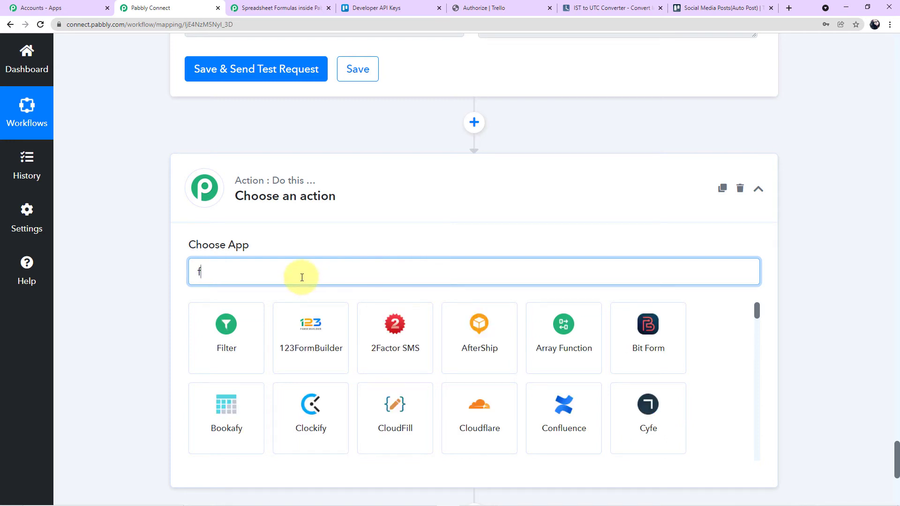
left_click(217, 339)
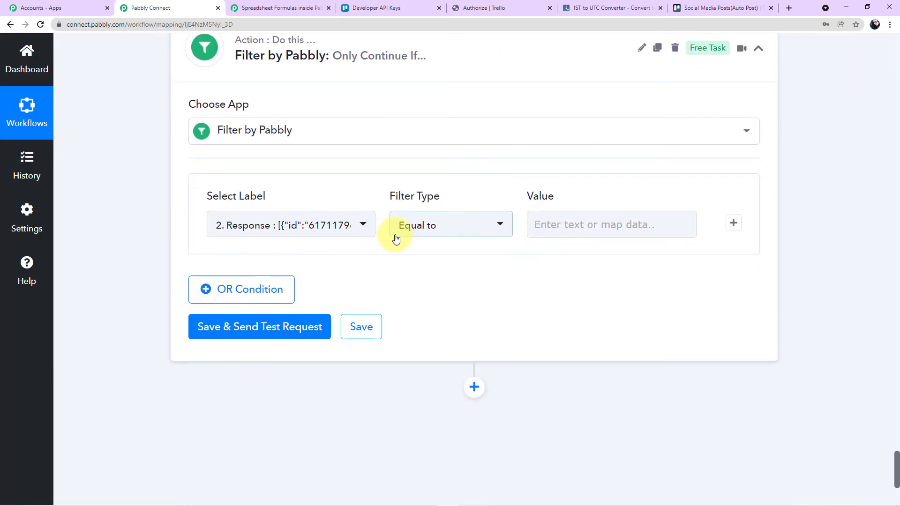
Set the filter condition to continue only if the Result of step 7, Number Formatter, is Equal to 0.
left_click(365, 225)
scroll(336, 378, "down", 2)
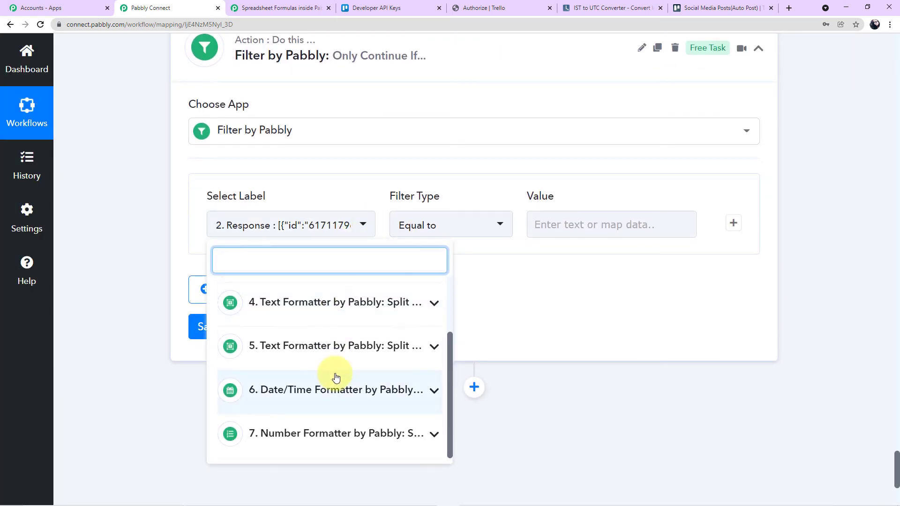
left_click(367, 435)
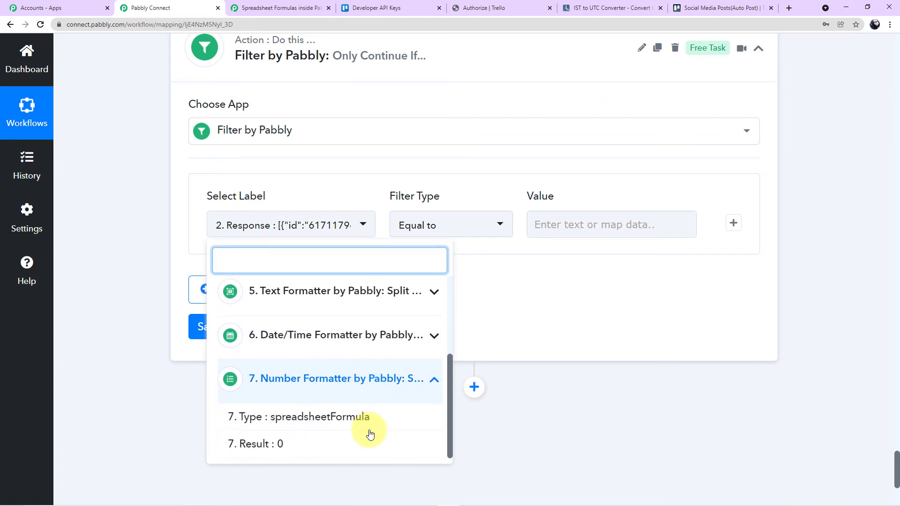
left_click(295, 445)
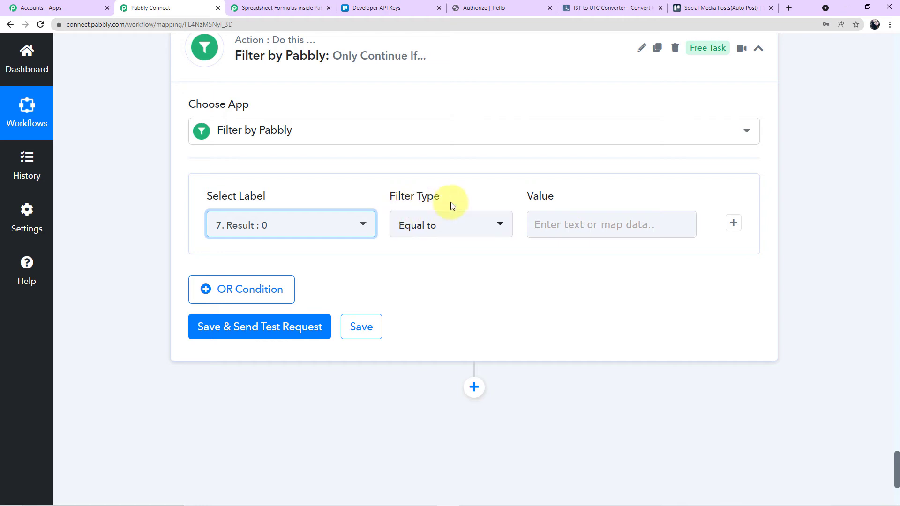
left_click(556, 220)
type("0")
left_click(472, 247)
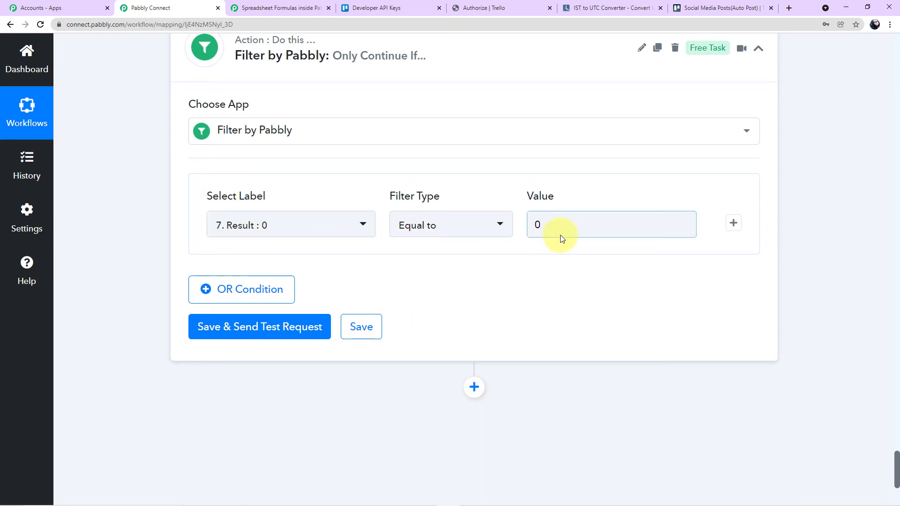
scroll(306, 247, "up", 1)
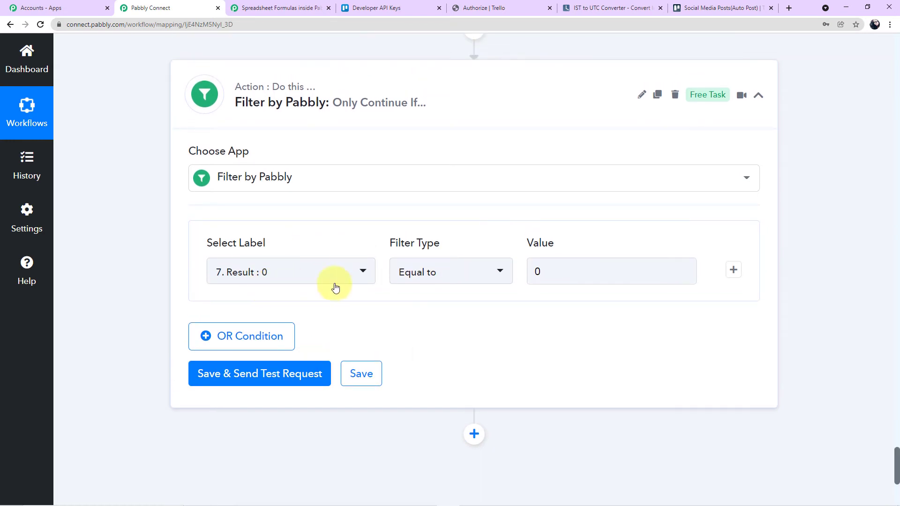
Save the Filter by Pabbly step, send its test request and check the message in the response.
scroll(532, 290, "down", 2)
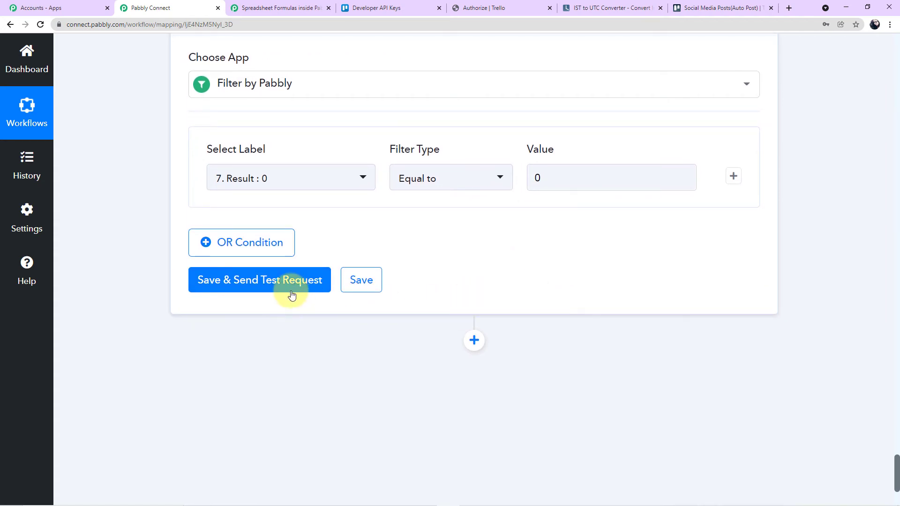
left_click(295, 282)
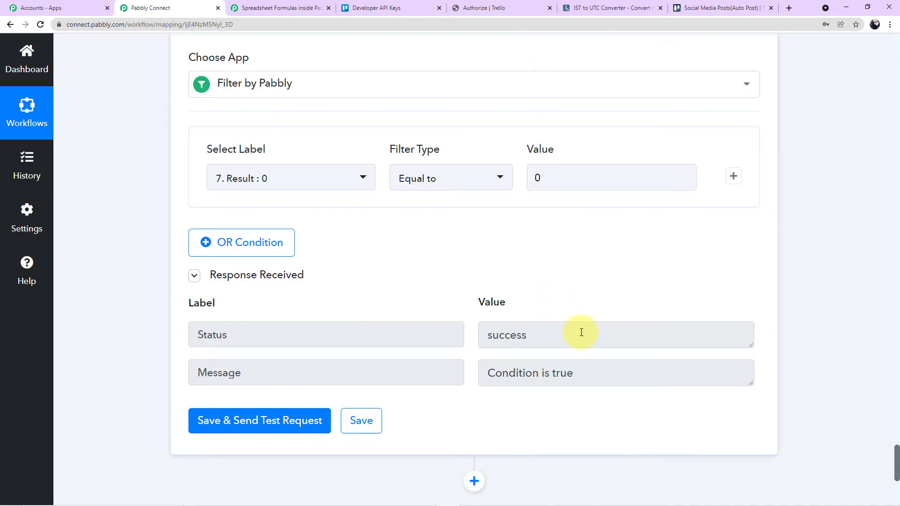
left_click_drag(592, 374, 464, 371)
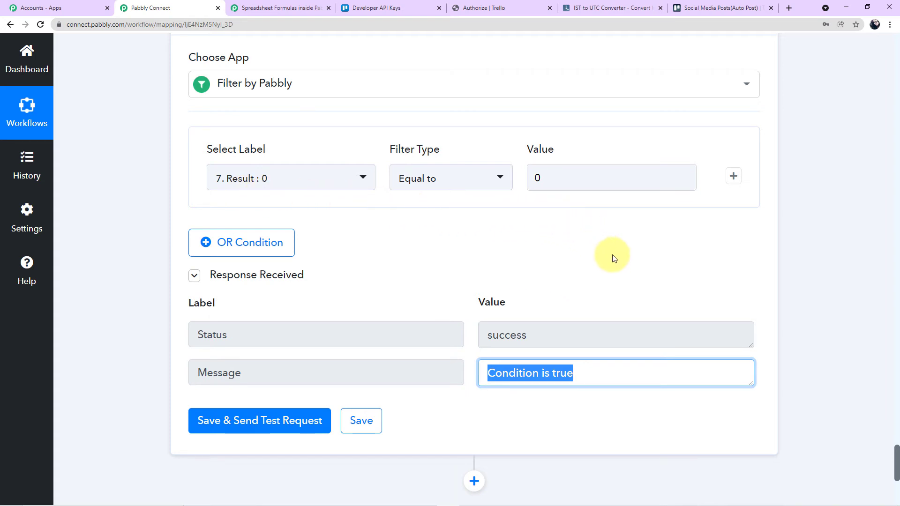
scroll(612, 256, "up", 2)
scroll(509, 229, "up", 3)
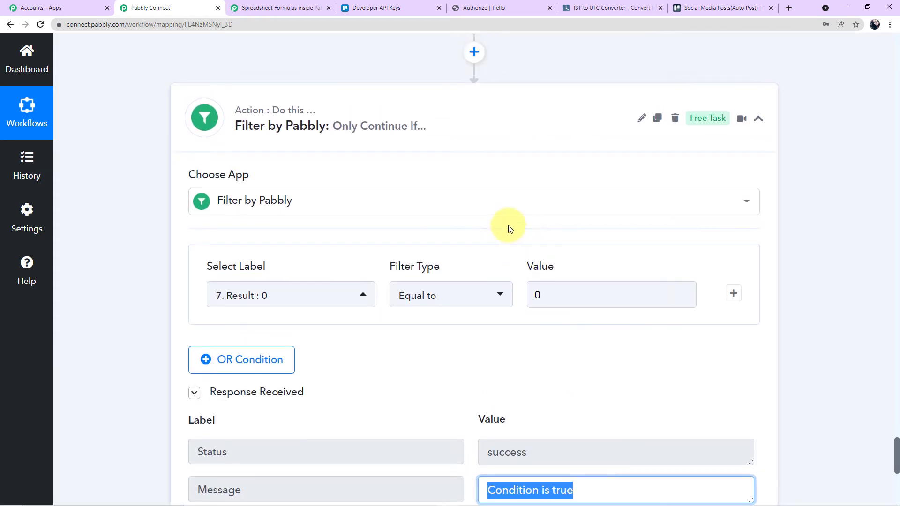
Add an action step below the filter, choose Router by Pabbly as its app and add a third route.
scroll(509, 229, "down", 8)
scroll(511, 227, "down", 2)
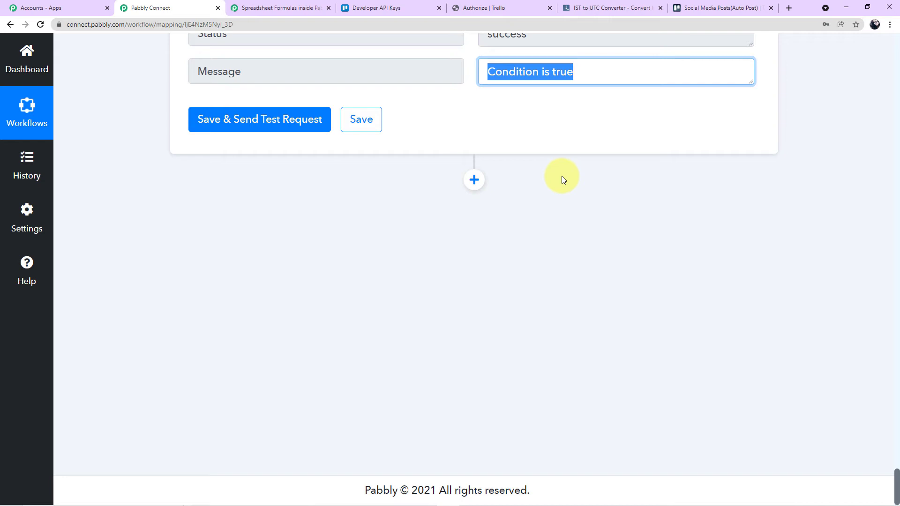
left_click(474, 180)
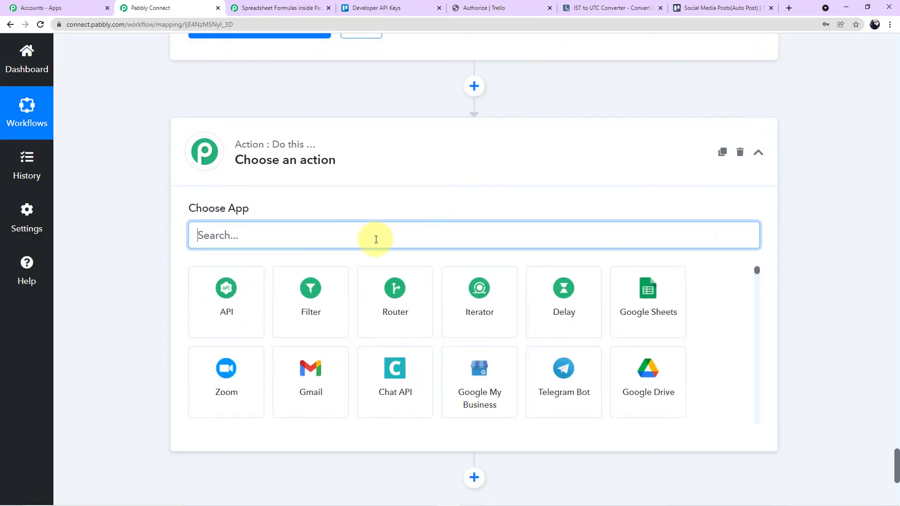
type("ro")
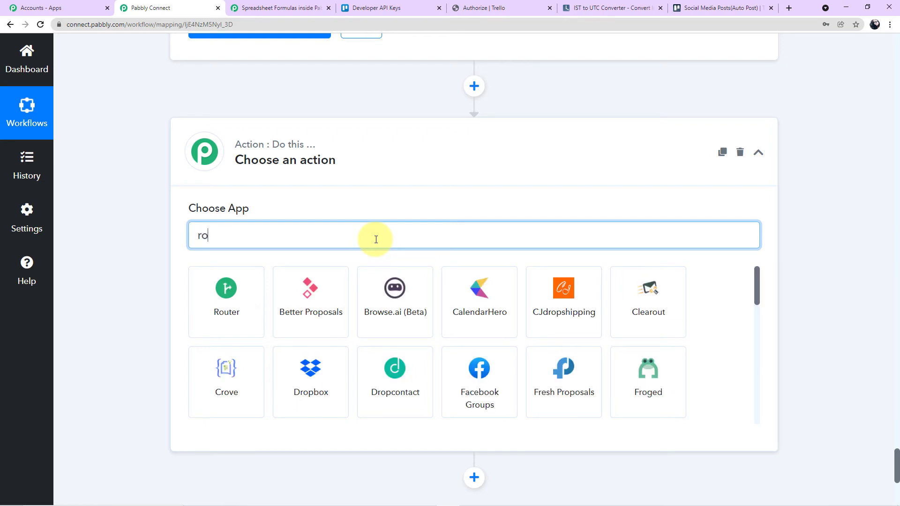
type("uter")
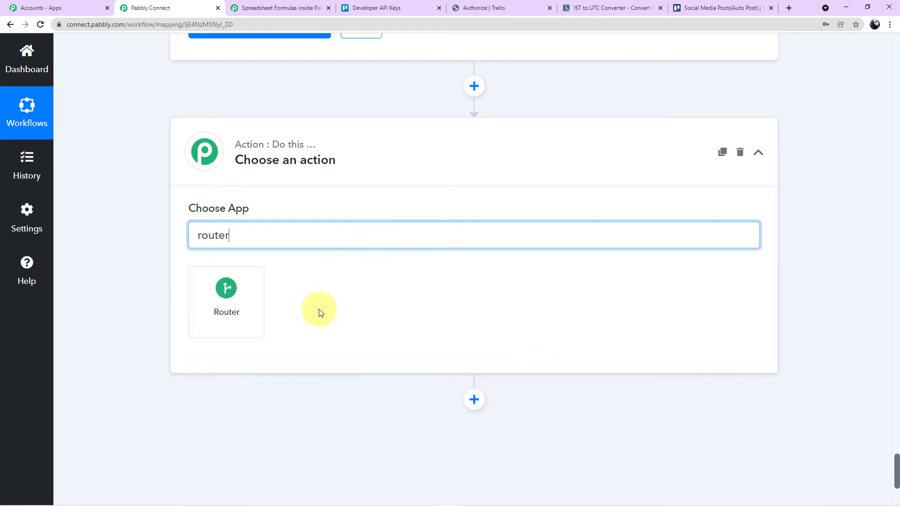
left_click(246, 304)
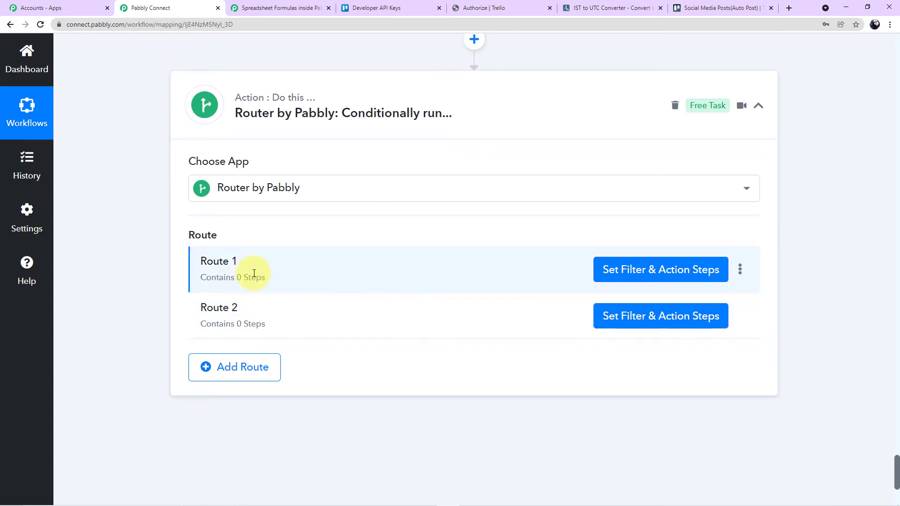
left_click(263, 368)
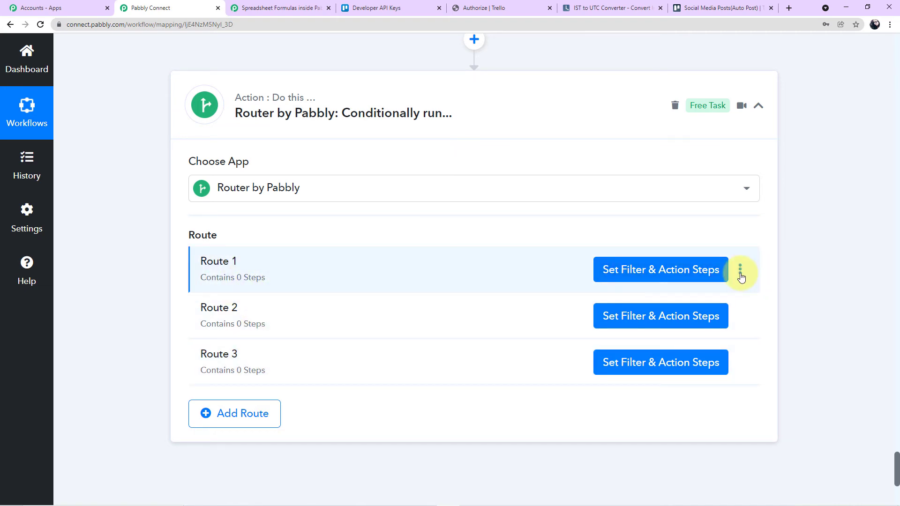
Rename Route 1 of the router as Instagram.
left_click(739, 274)
left_click(711, 295)
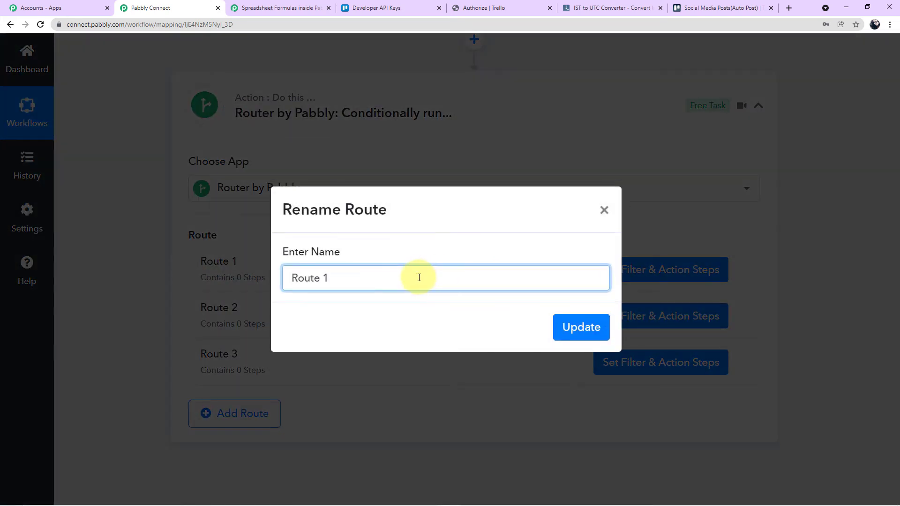
key("BackSpace")
key("BackSpace")
key("BackSpace")
key("BackSpace")
key("BackSpace")
key("BackSpace")
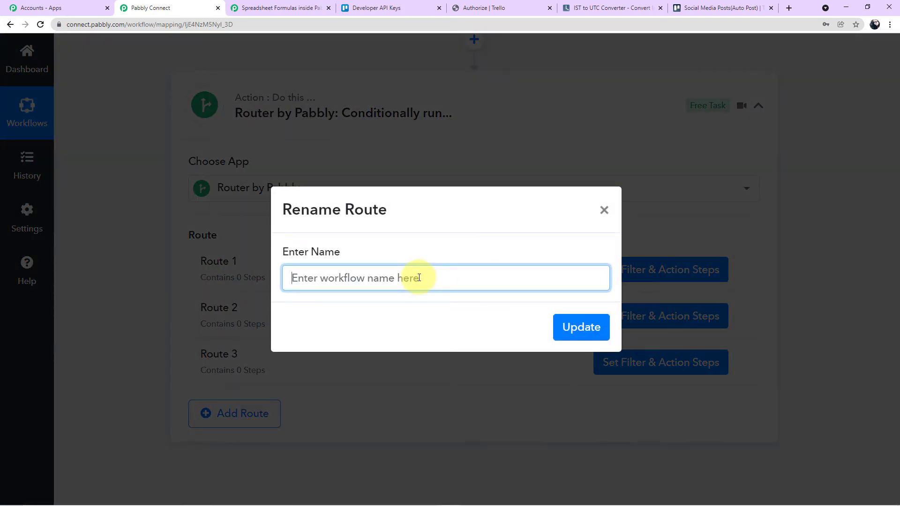
type("Instagrame")
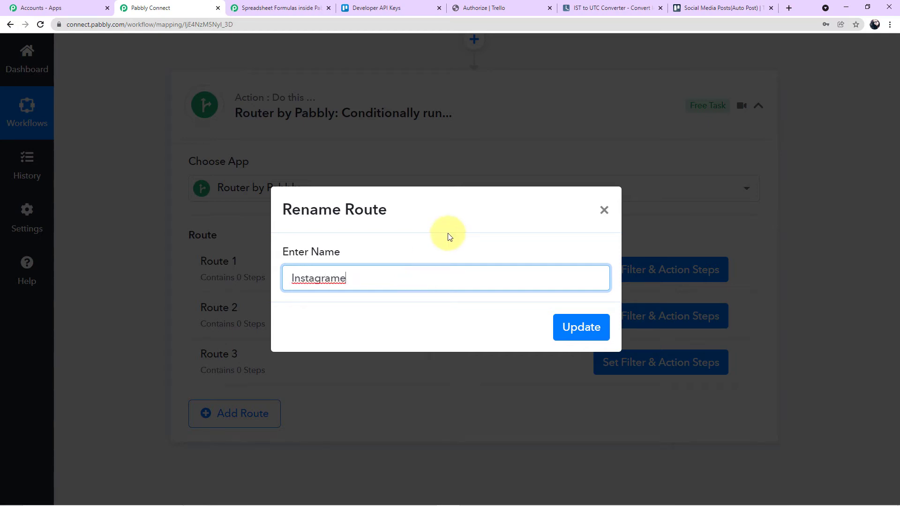
key("BackSpace")
left_click(581, 327)
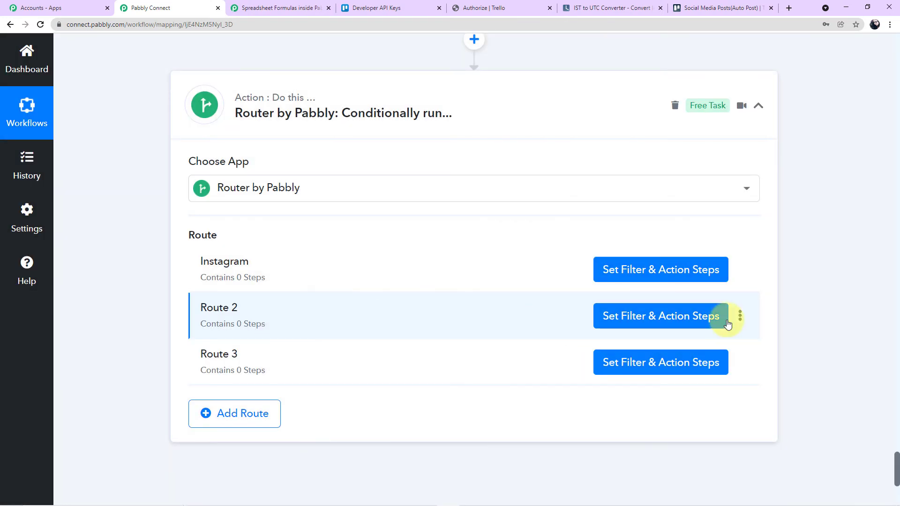
Rename Route 2 of the router as Facebook.
left_click(740, 319)
left_click(707, 336)
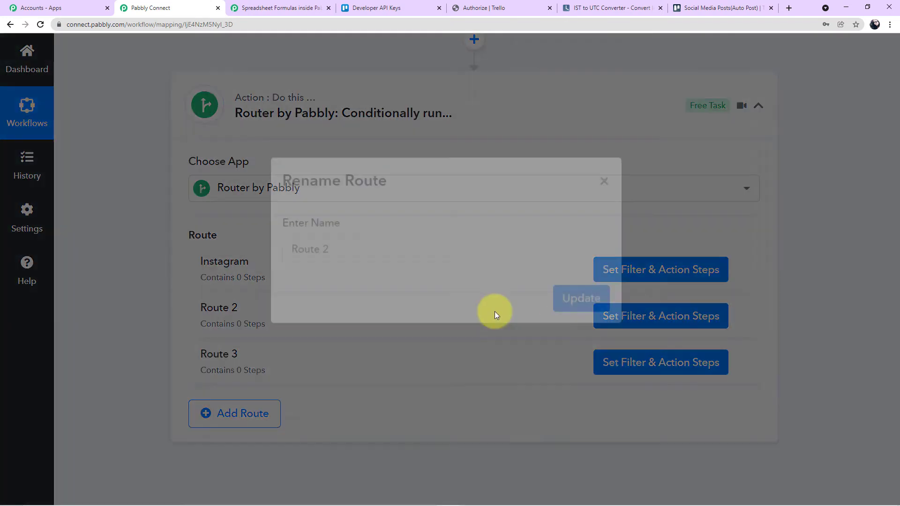
key("BackSpace")
key("BackSpace")
key("BackSpace")
key("BackSpace")
key("BackSpace")
key("BackSpace")
type("fa")
key("BackSpace")
type("Facebook")
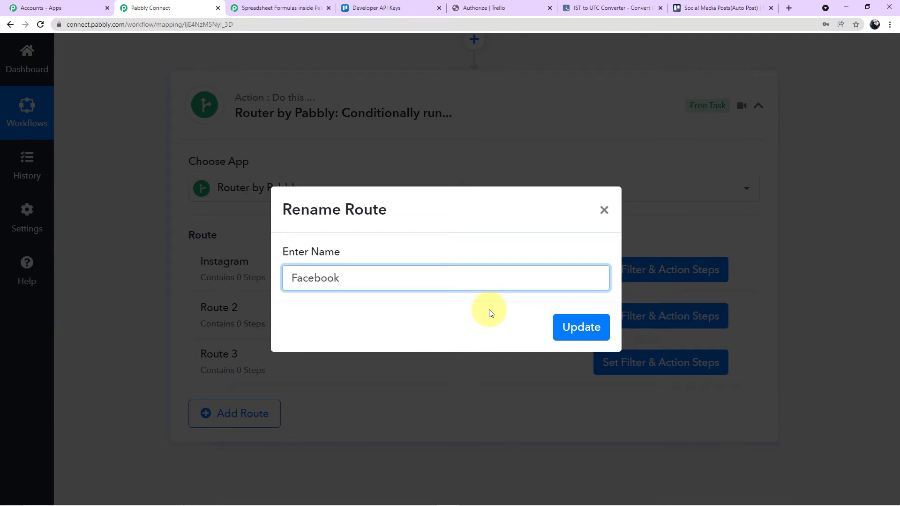
left_click(592, 326)
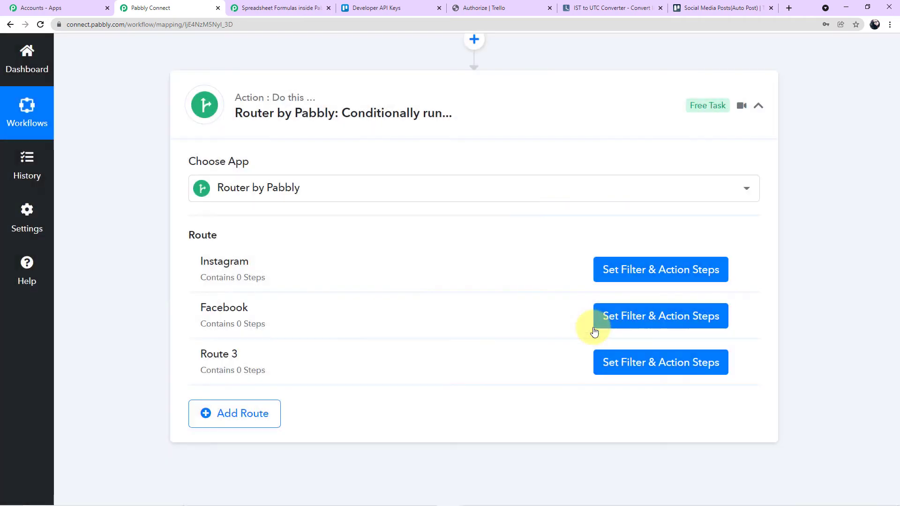
Rename Route 3 of the router as Twitter.
left_click(739, 365)
left_click(707, 382)
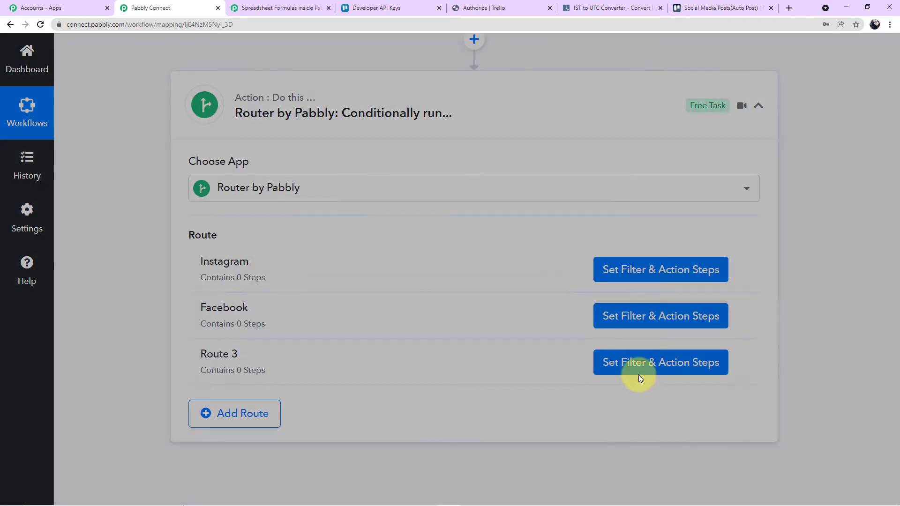
key("BackSpace")
key("BackSpace")
key("BackSpace")
key("BackSpace")
key("BackSpace")
type("Twitter")
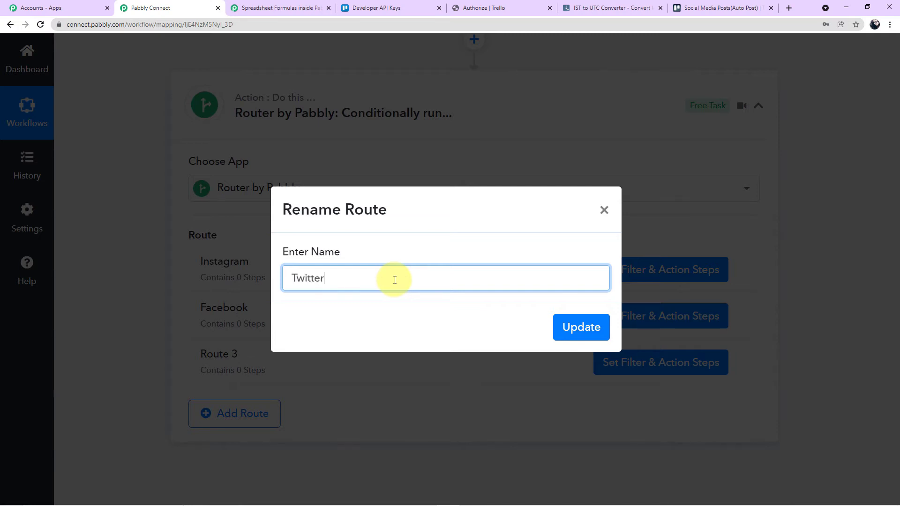
left_click(594, 331)
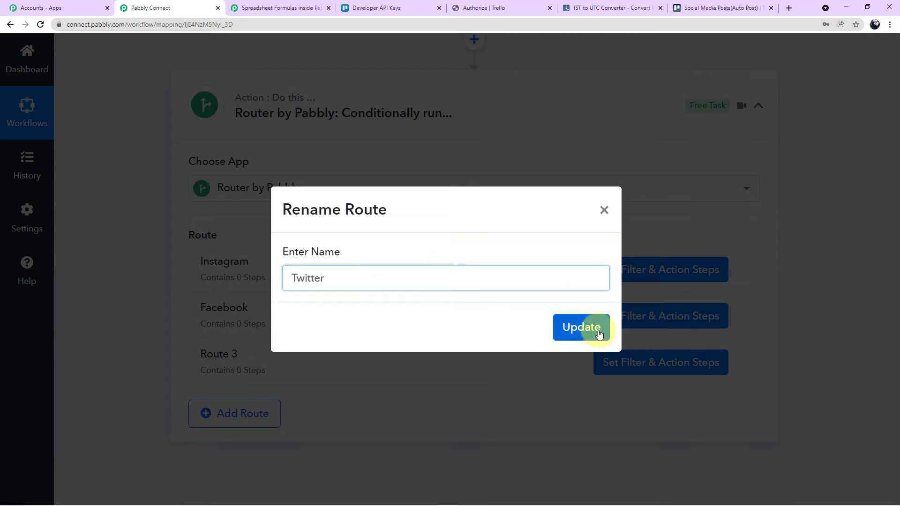
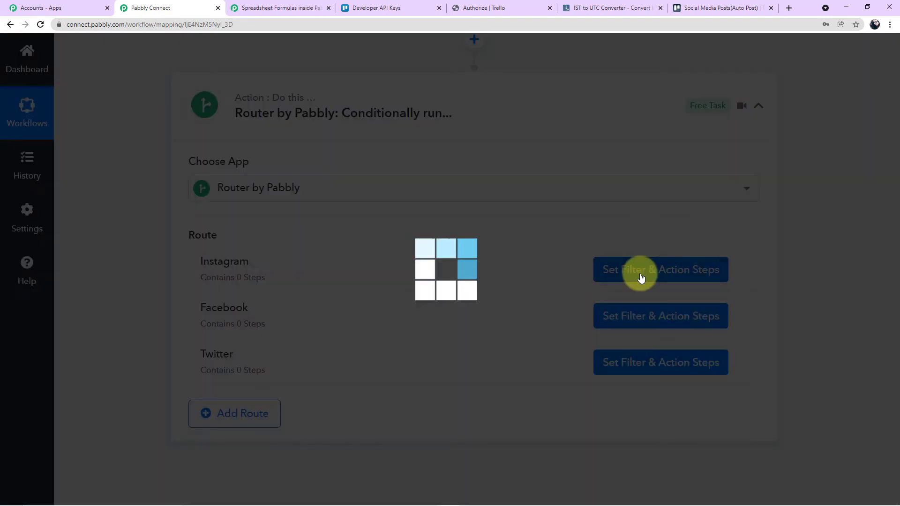
Open the Instagram route's filter and action steps and set the filter label to Name from step 3, Iterator by Pabbly.
left_click(640, 277)
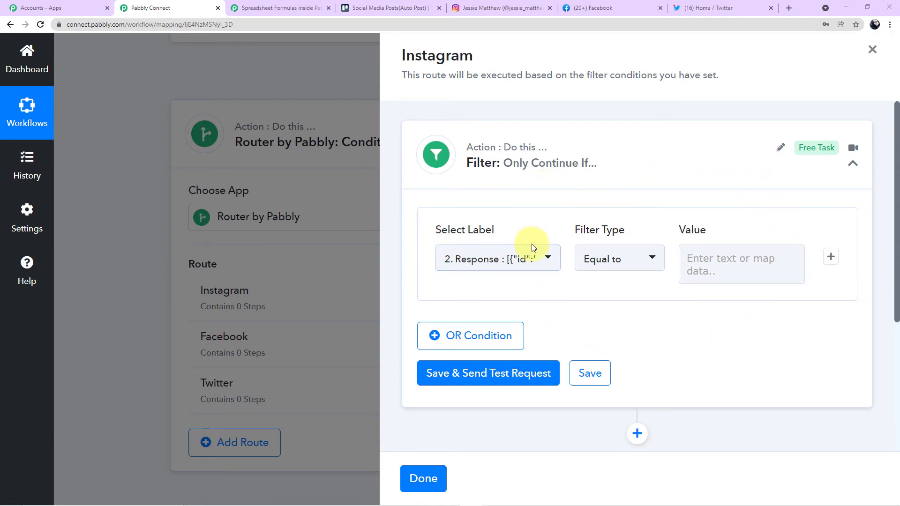
left_click(693, 275)
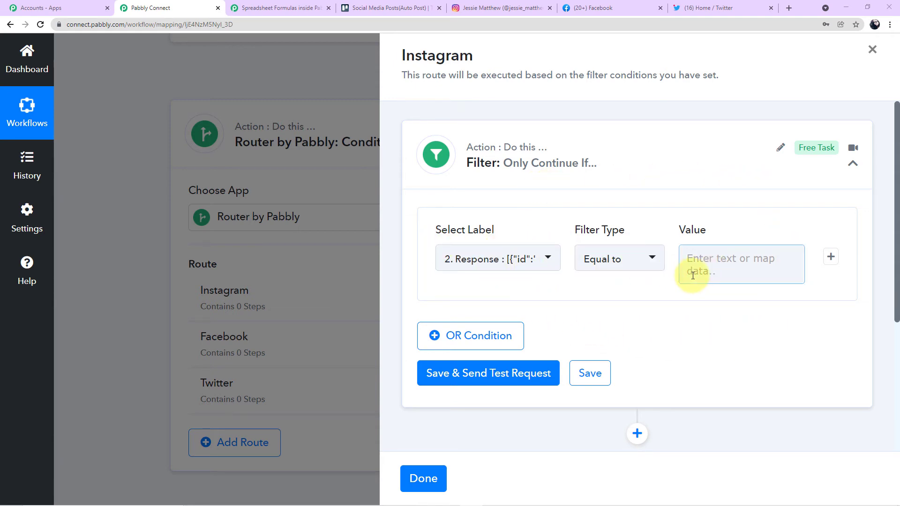
left_click(544, 261)
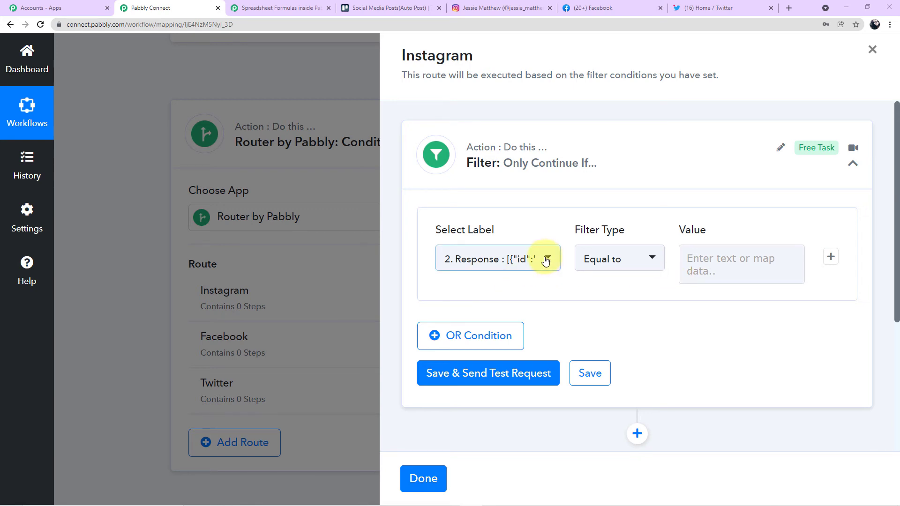
left_click(543, 257)
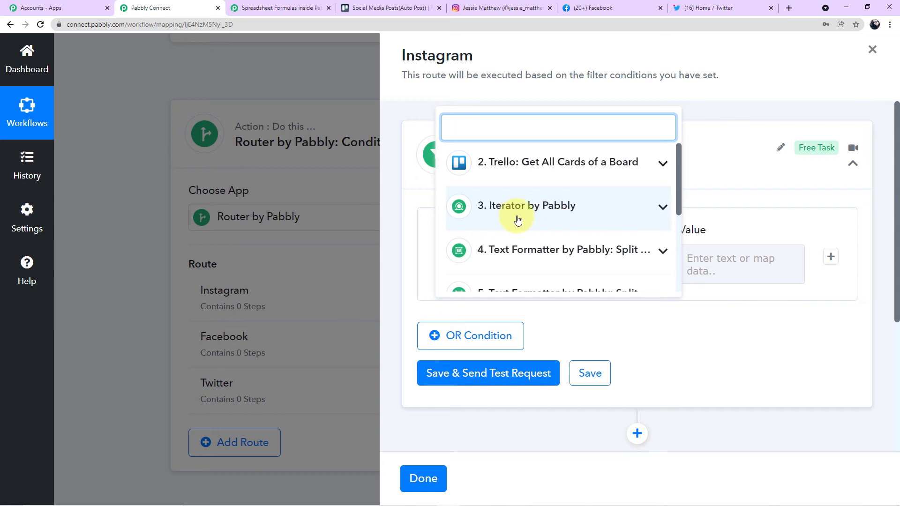
left_click(556, 218)
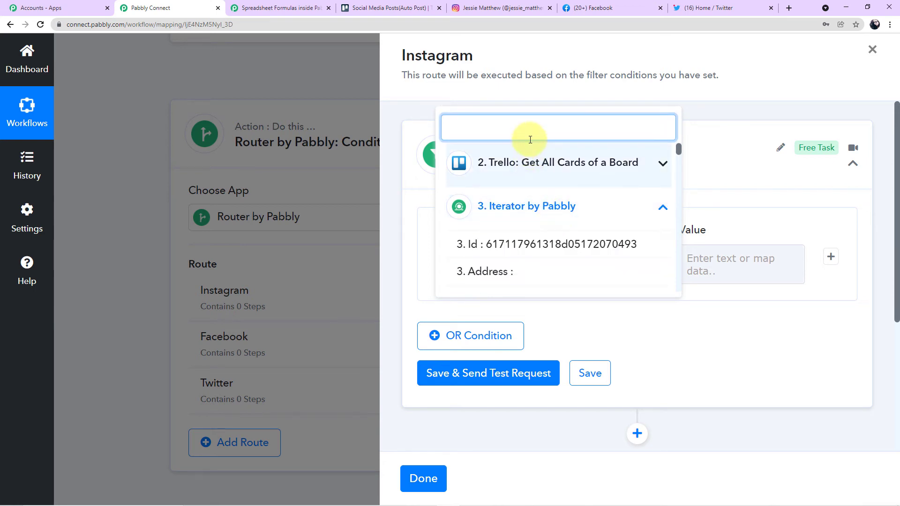
type("name")
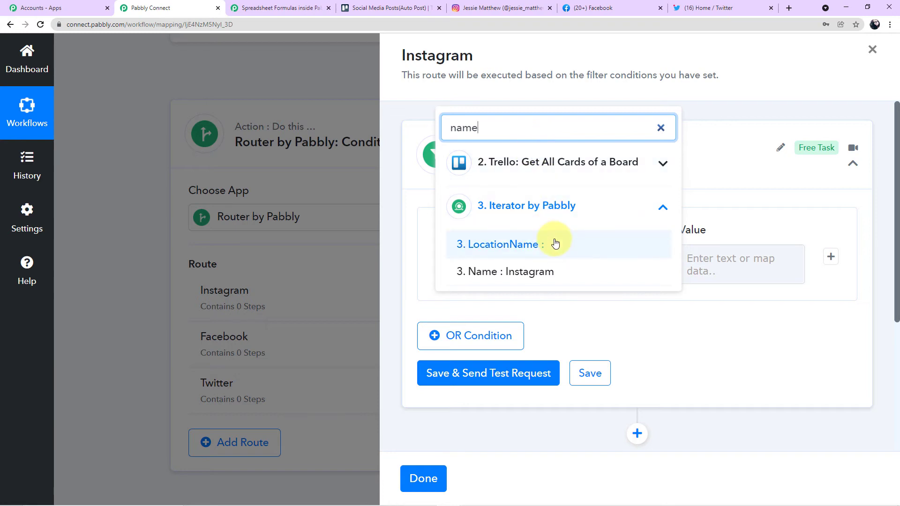
scroll(546, 243, "down", 1)
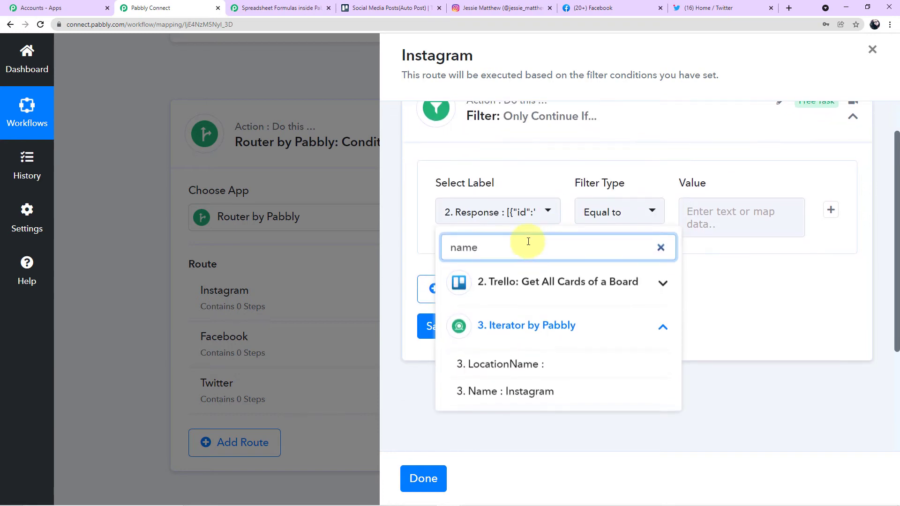
left_click(532, 399)
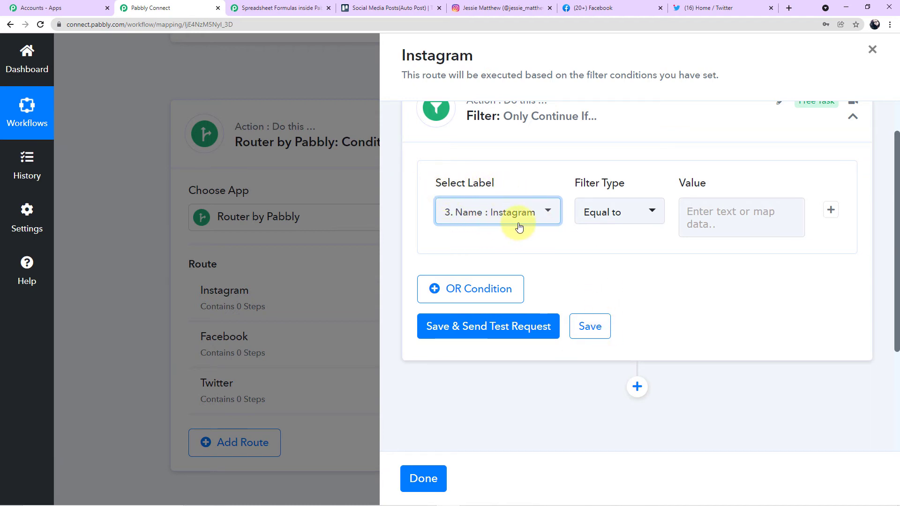
Set the Instagram route's filter type to Contains and its value to Instagram.
left_click(624, 207)
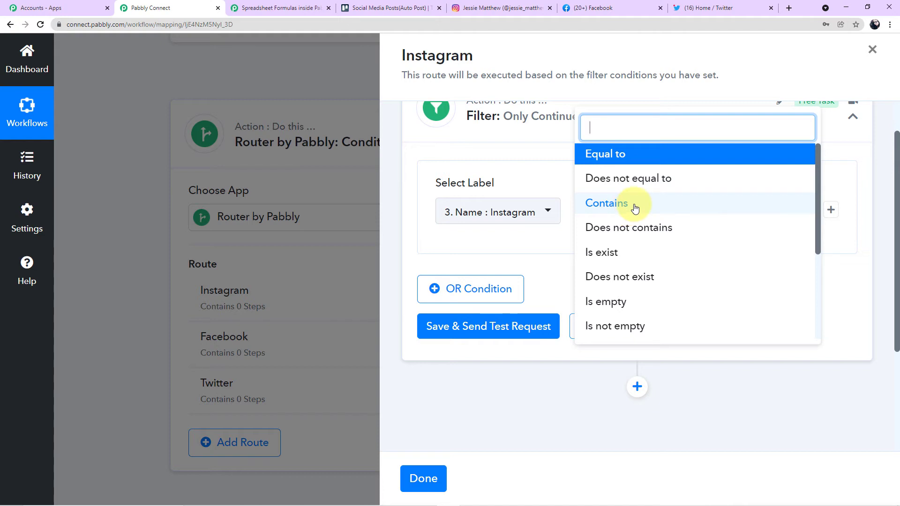
left_click(633, 206)
left_click(692, 212)
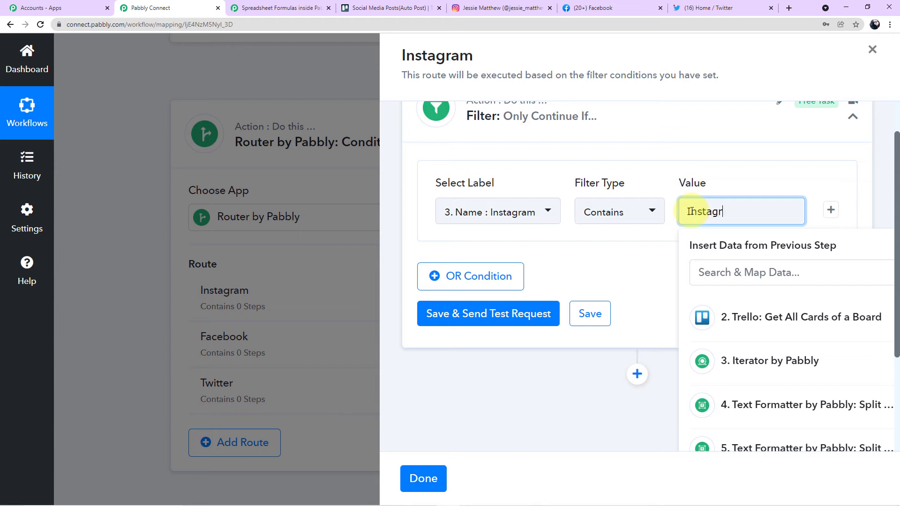
left_click(660, 262)
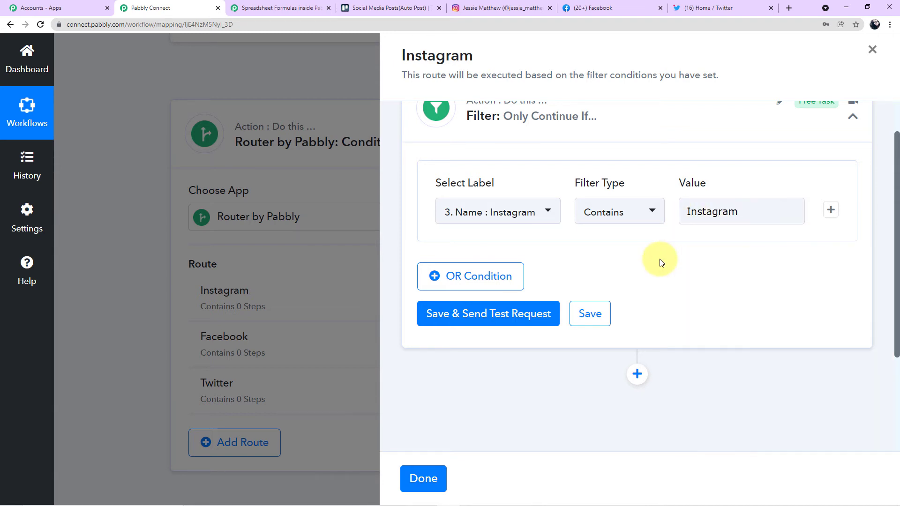
Switch to the Trello board and review the description of the first Instagram card in the New Posts list.
left_click(392, 9)
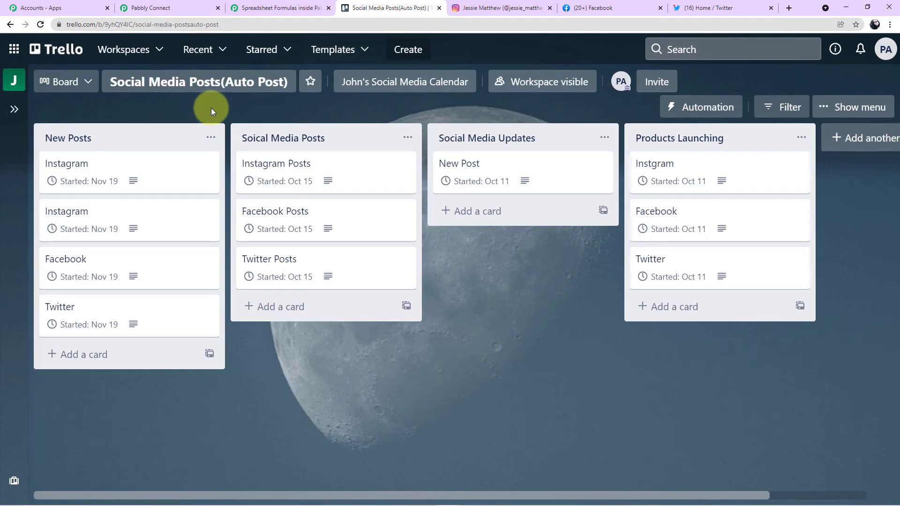
left_click(125, 165)
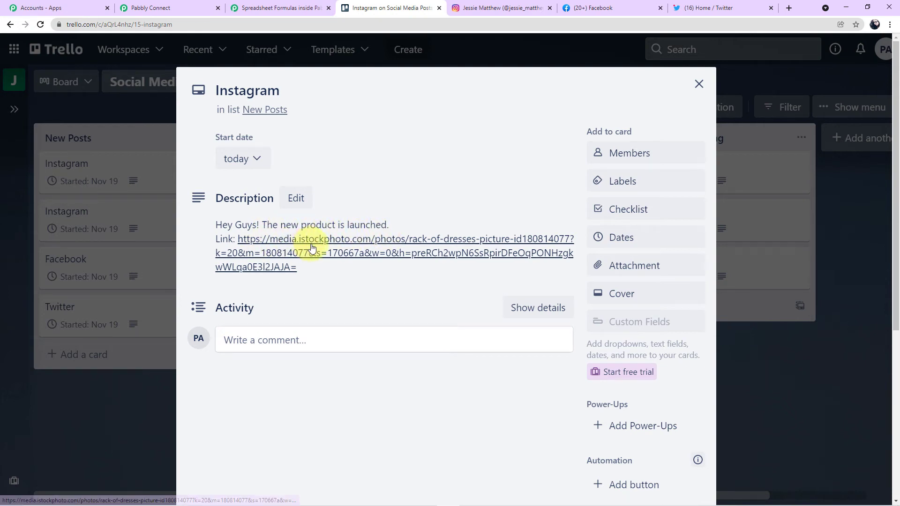
left_click(698, 84)
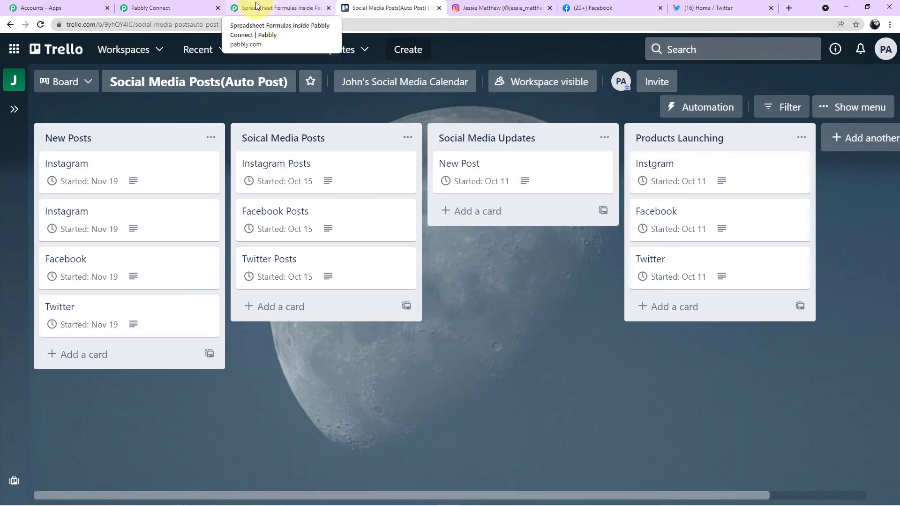
Switch back to Pabbly Connect, then save and test the Instagram route's filter condition.
left_click(177, 7)
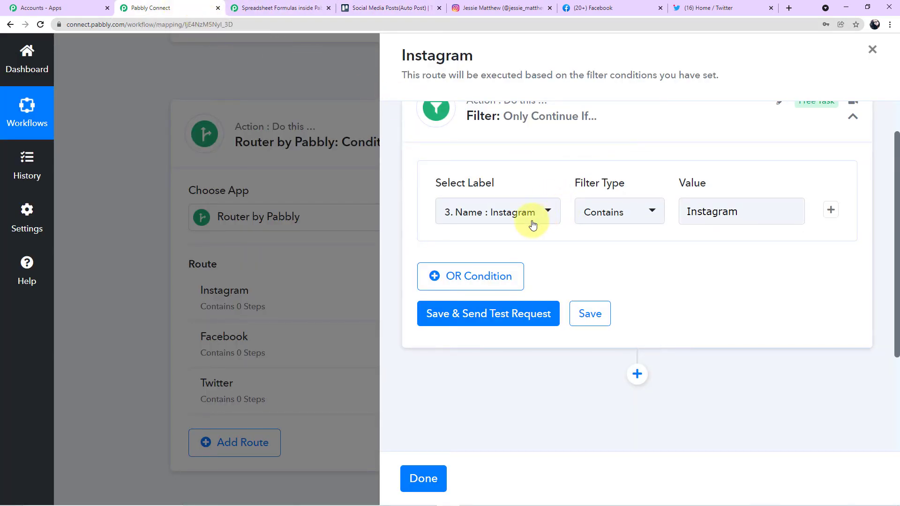
scroll(511, 209, "up", 1)
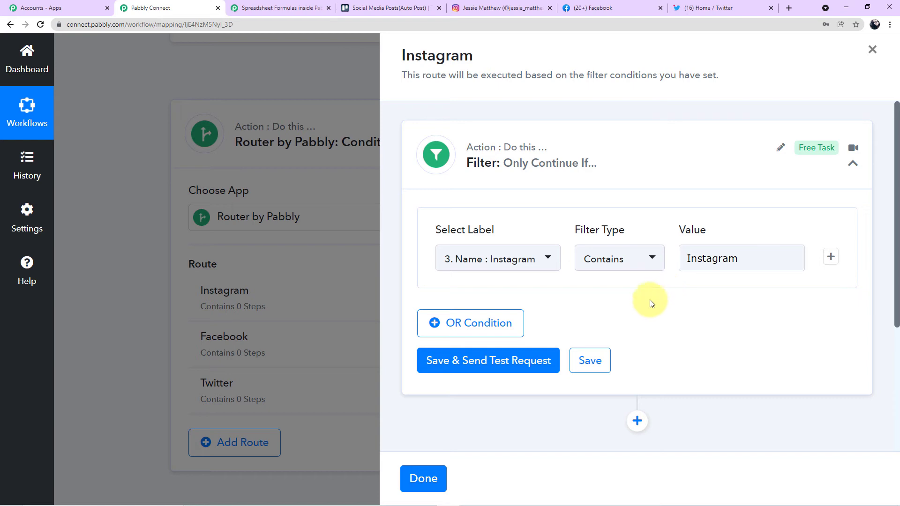
left_click(492, 359)
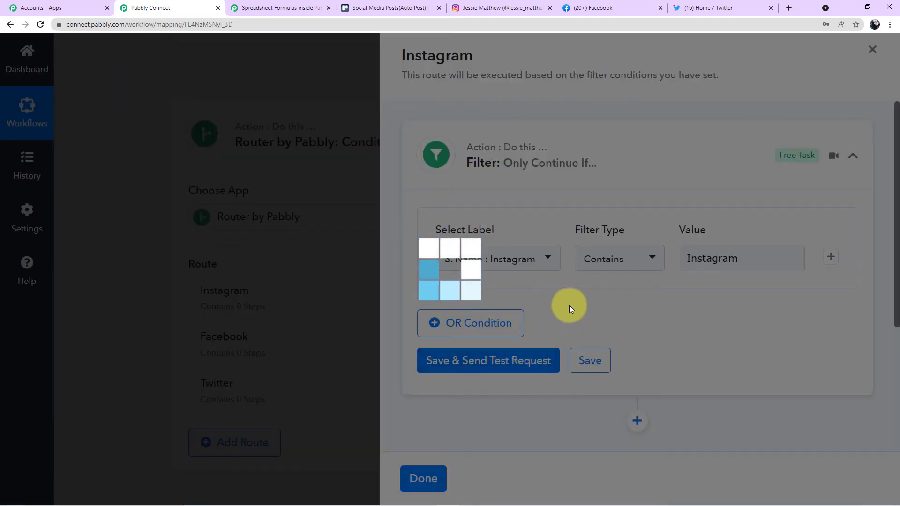
scroll(630, 309, "down", 2)
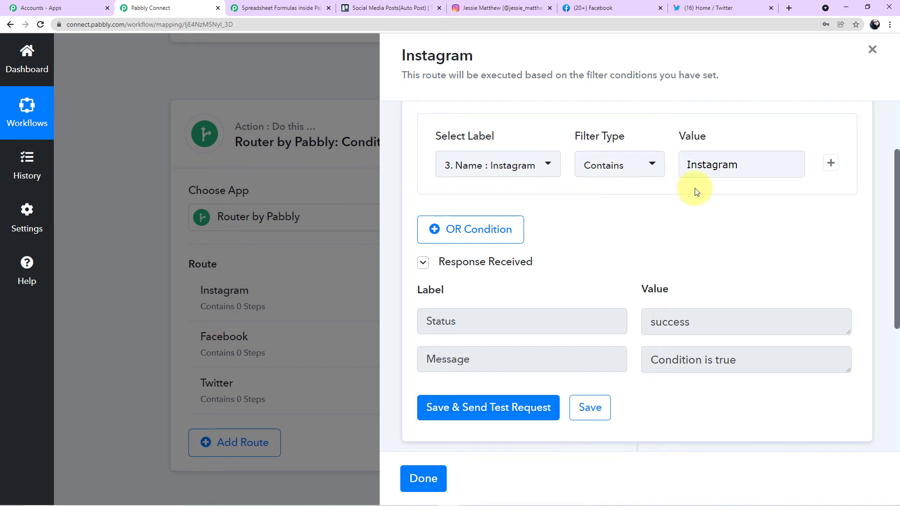
Add an action step after the Instagram route's filter using Instagram for Business with the Publish Photo event.
scroll(709, 206, "down", 3)
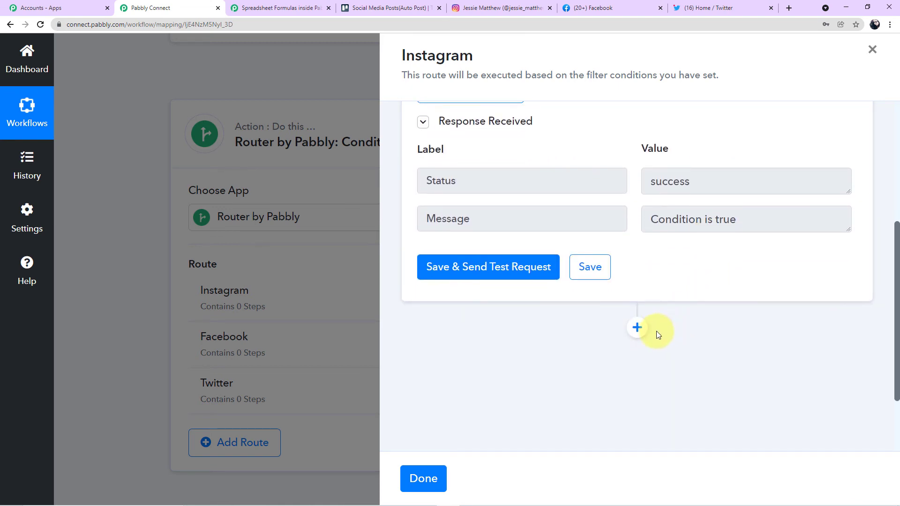
left_click(638, 328)
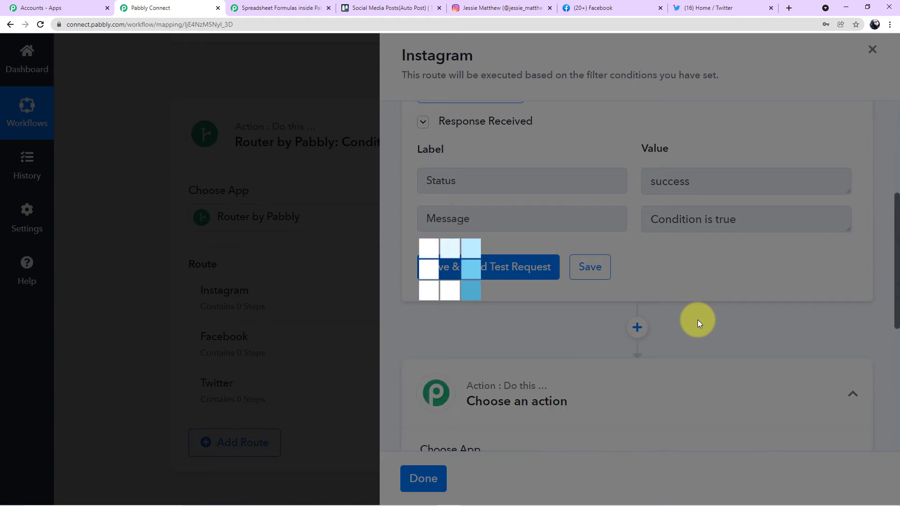
type("inst")
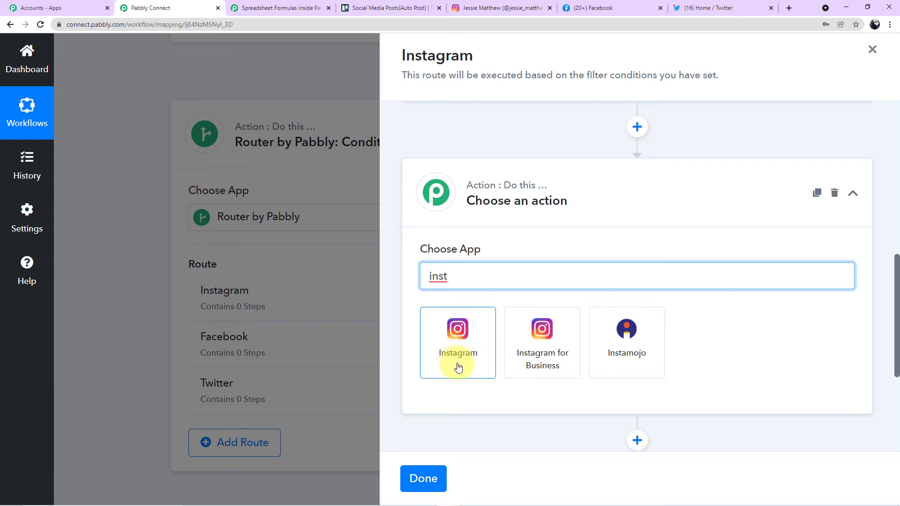
left_click(546, 360)
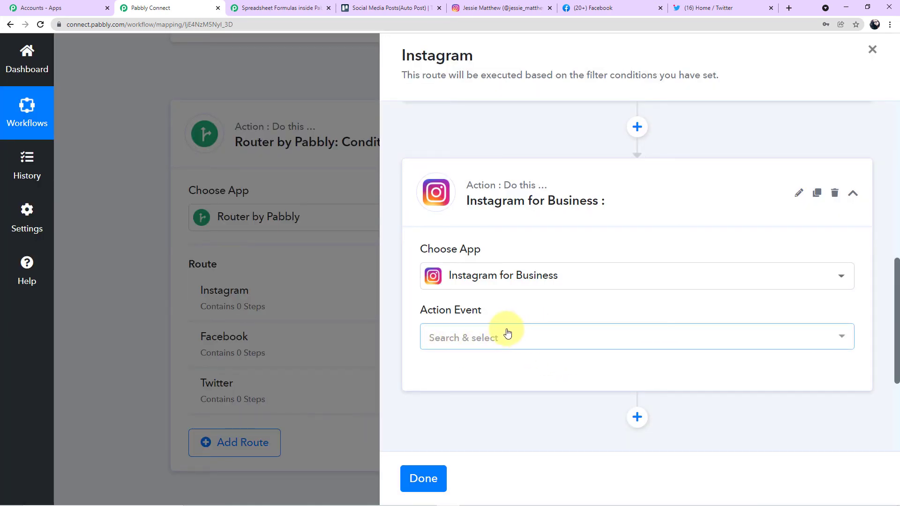
left_click(838, 337)
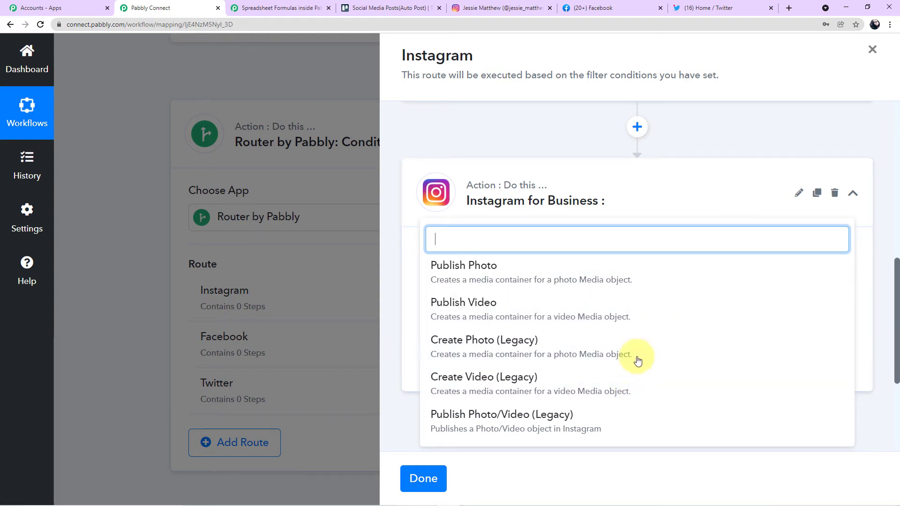
left_click(509, 275)
Connect the Publish Photo action to Instagram for Business through a new connection.
left_click(469, 376)
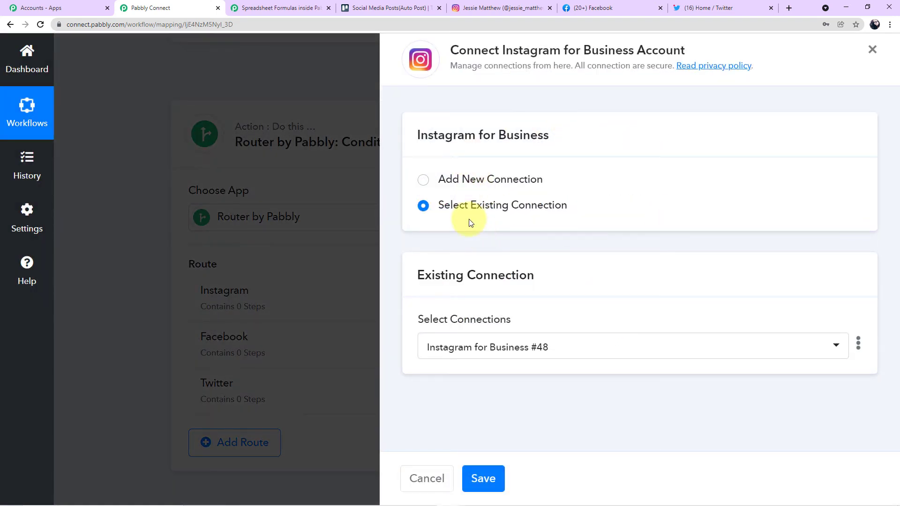
left_click(428, 184)
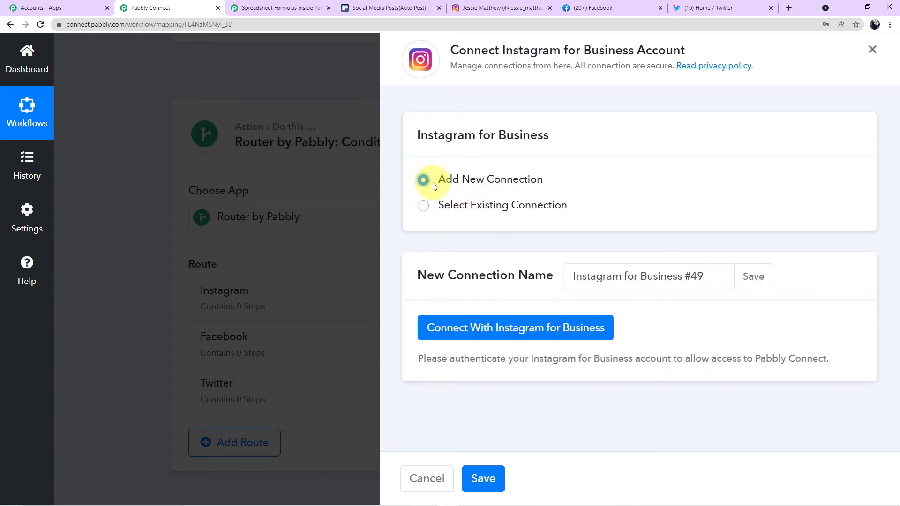
left_click(553, 328)
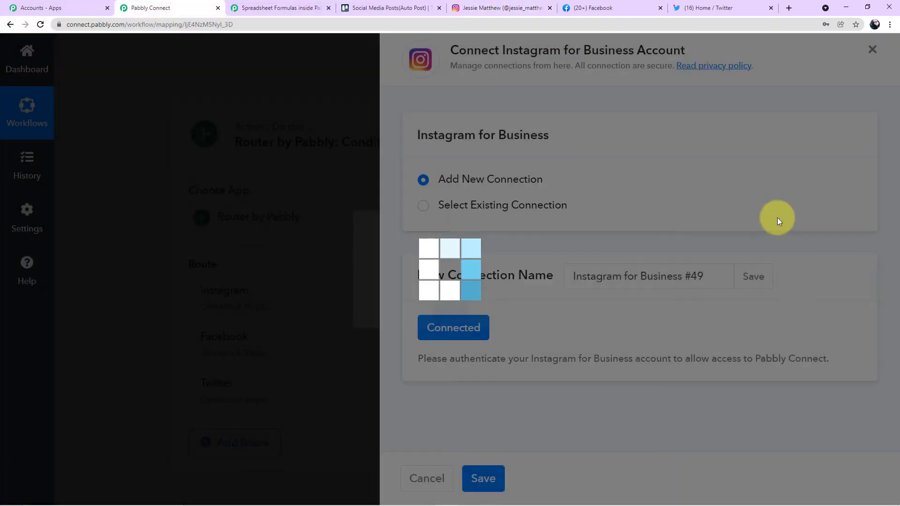
scroll(654, 321, "down", 2)
scroll(654, 322, "down", 2)
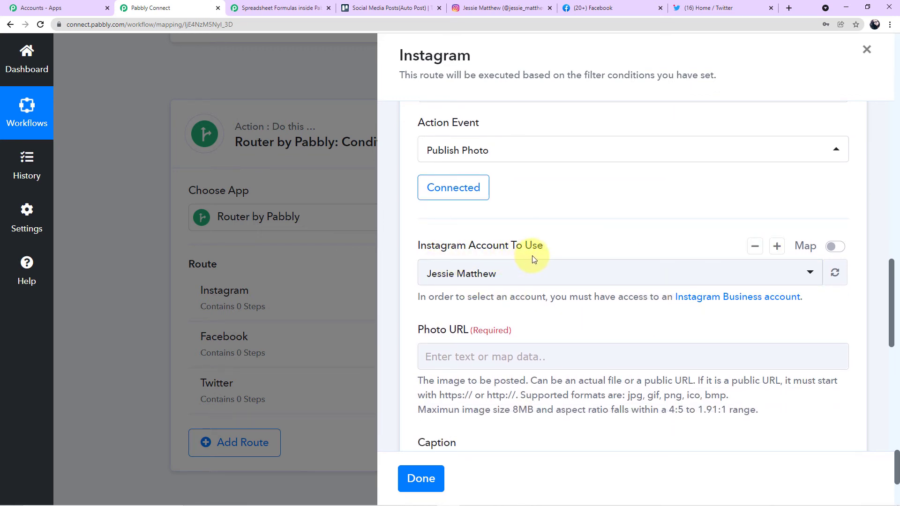
Review the existing posts on the connected Instagram profile, then return to the Pabbly Connect workflow.
left_click(479, 10)
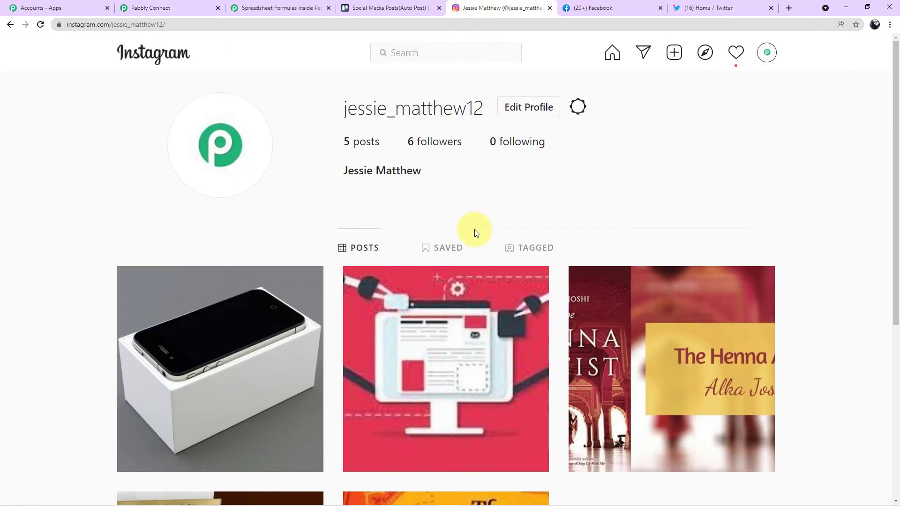
scroll(474, 228, "down", 3)
scroll(496, 262, "up", 3)
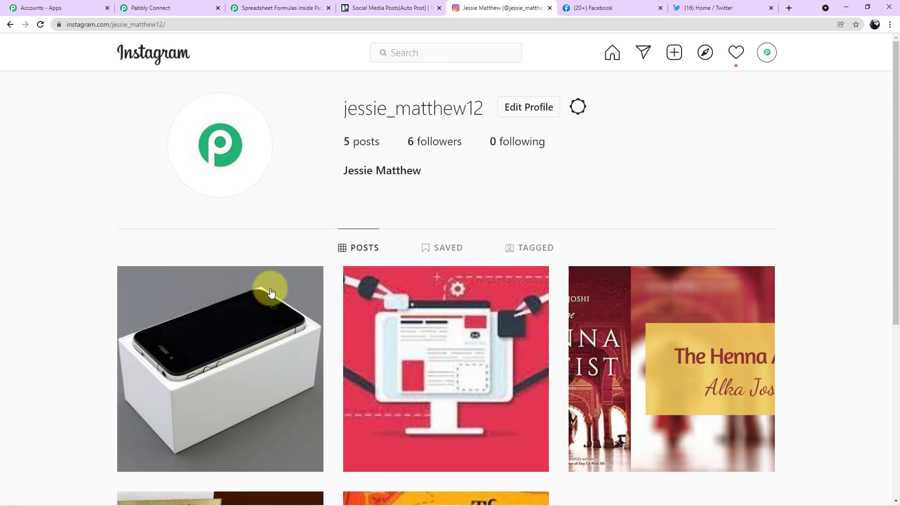
left_click(178, 6)
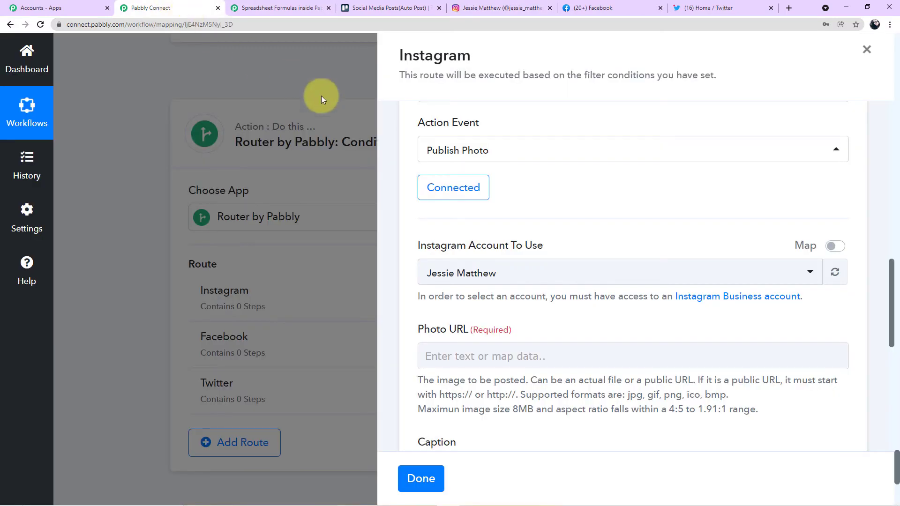
Map the Photo URL to Result 1 from step 4, Text Formatter by Pabbly: Split Text.
scroll(646, 227, "down", 3)
scroll(656, 232, "down", 2)
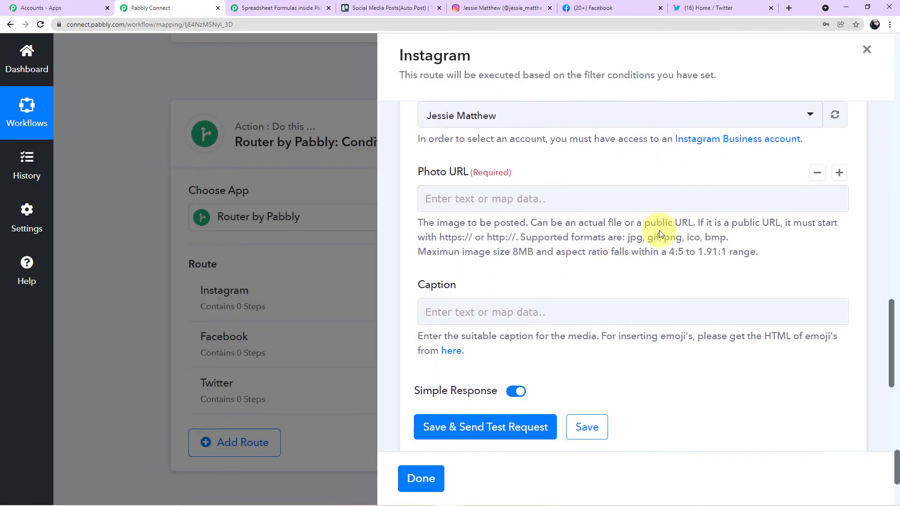
scroll(530, 216, "up", 2)
mouse_move(459, 202)
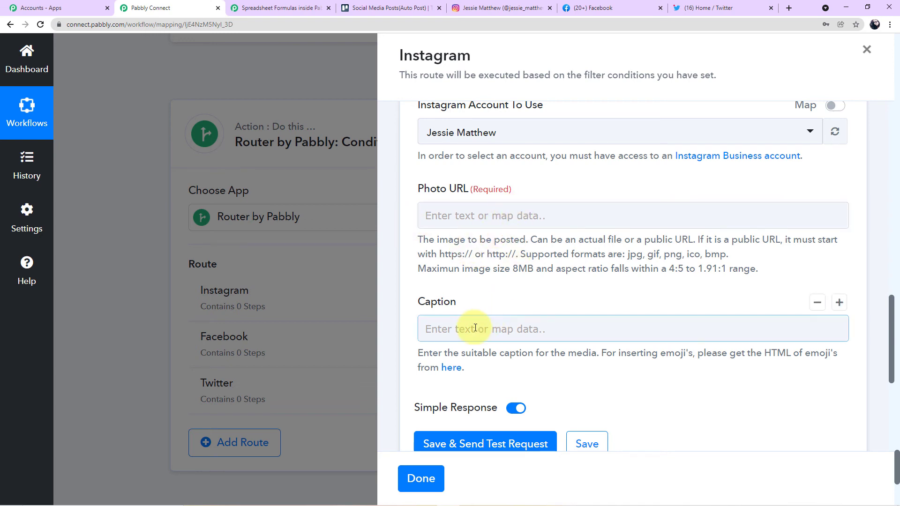
left_click(536, 215)
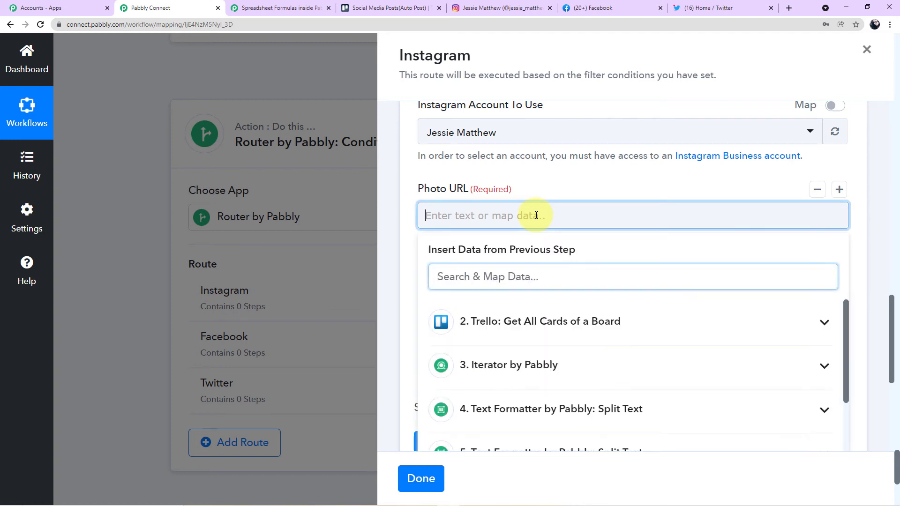
scroll(596, 363, "down", 1)
left_click(585, 361)
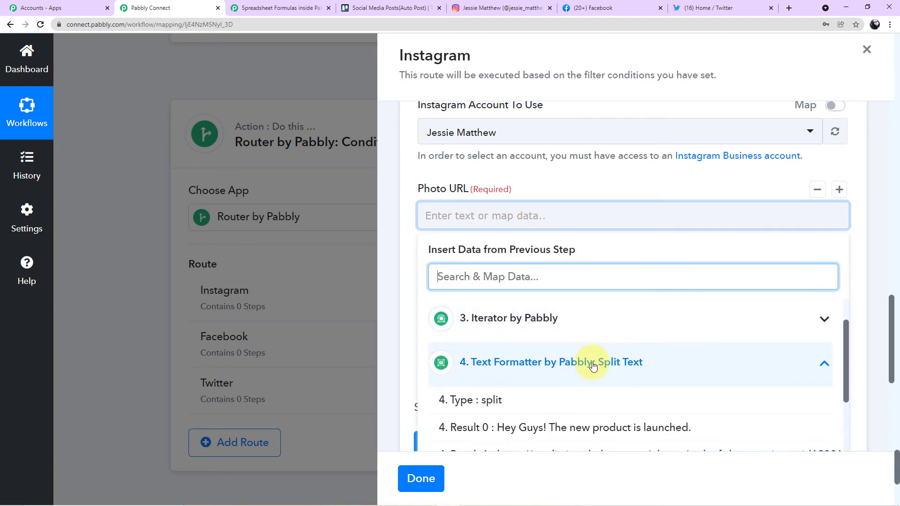
scroll(593, 363, "down", 1)
scroll(594, 367, "down", 1)
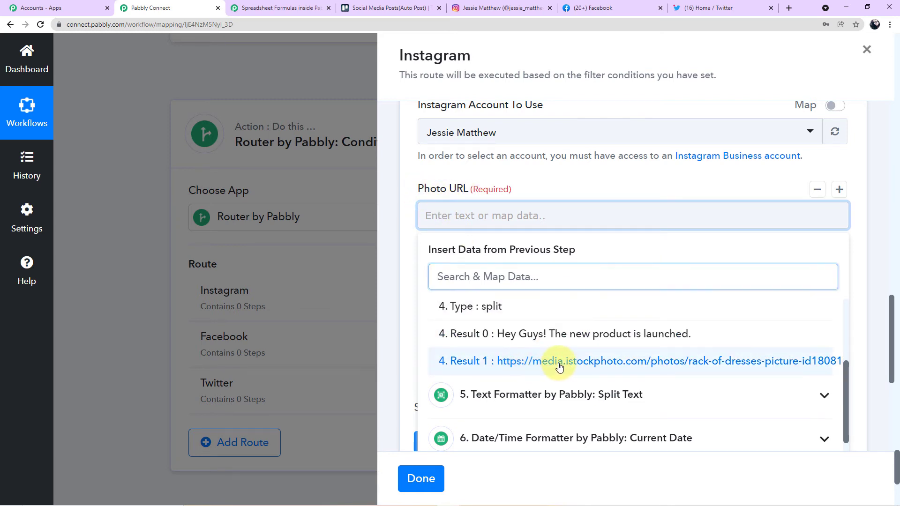
left_click(539, 361)
left_click(597, 184)
Map the Caption to Result 0 from step 4, Text Formatter by Pabbly: Split Text.
scroll(596, 185, "down", 1)
left_click(520, 315)
scroll(552, 286, "down", 4)
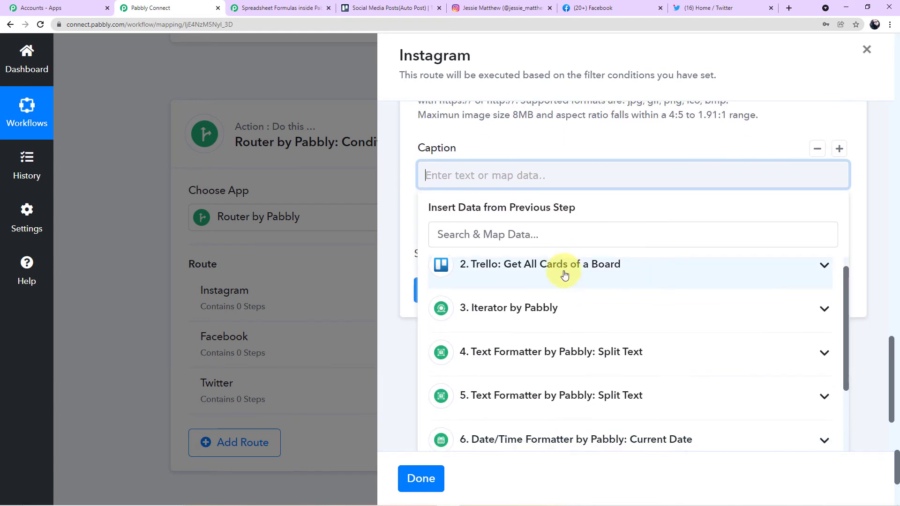
left_click(549, 281)
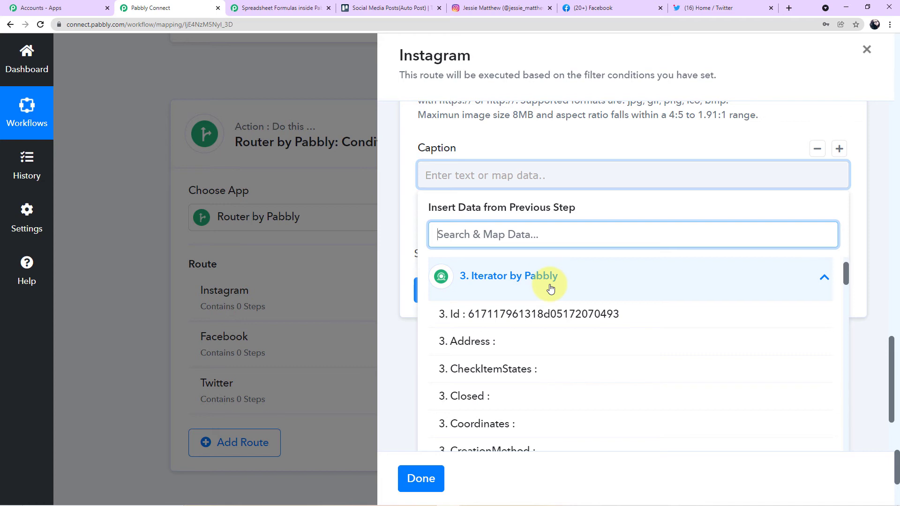
left_click(550, 288)
scroll(548, 287, "up", 1)
scroll(539, 309, "down", 1)
left_click(531, 323)
scroll(530, 323, "down", 2)
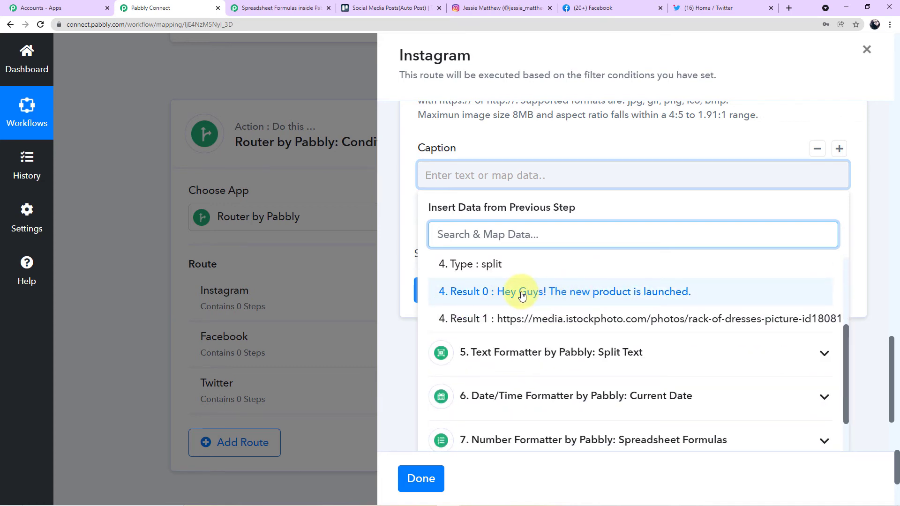
left_click(585, 302)
left_click(583, 161)
Save the Publish Photo action and send a test request to Instagram.
scroll(609, 179, "up", 2)
scroll(609, 179, "up", 2)
scroll(559, 255, "down", 3)
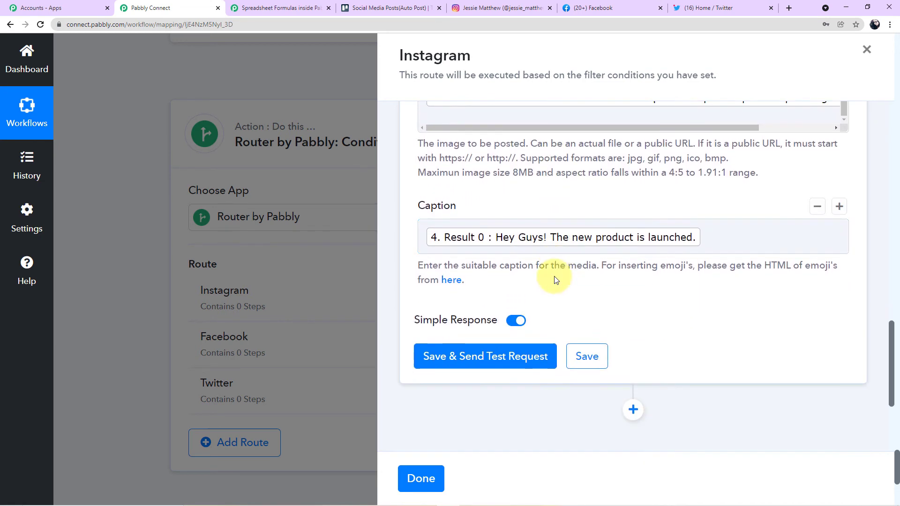
left_click(483, 345)
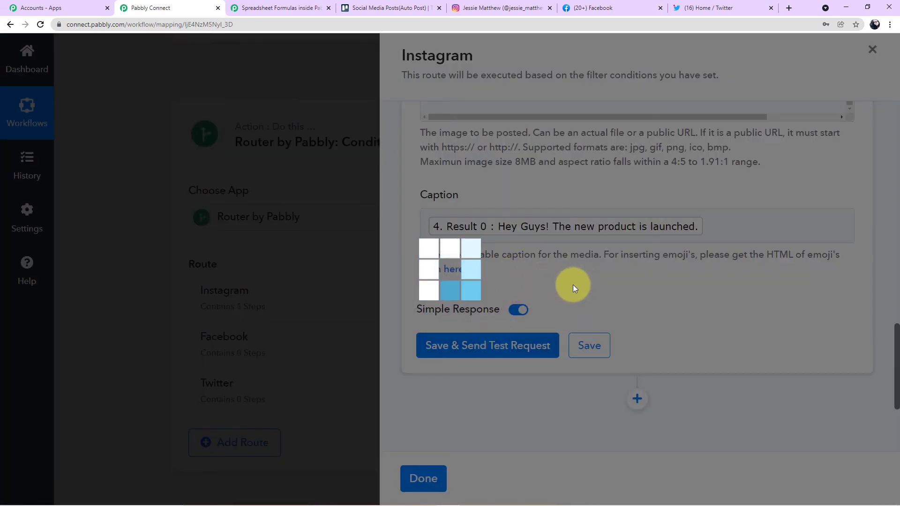
scroll(572, 285, "down", 2)
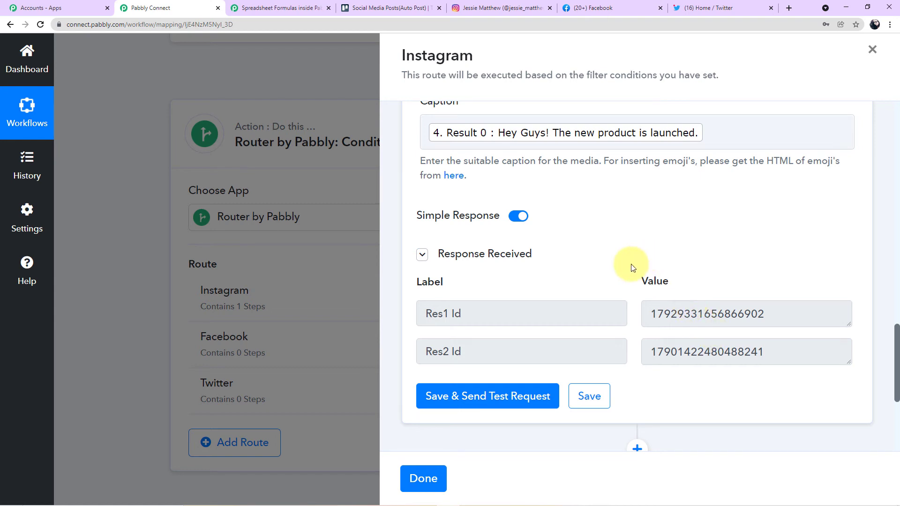
Switch to the Instagram profile and check the photo and caption of the newest post.
key("ctrl+5")
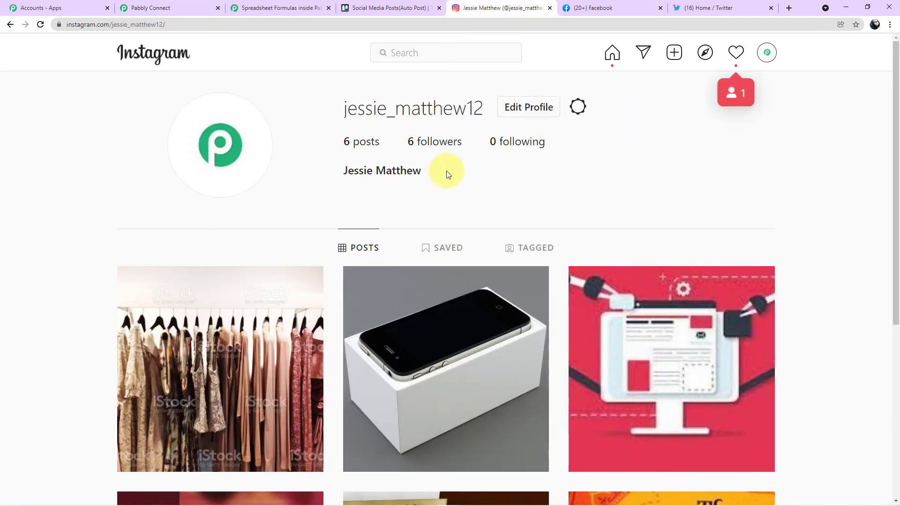
scroll(563, 175, "down", 2)
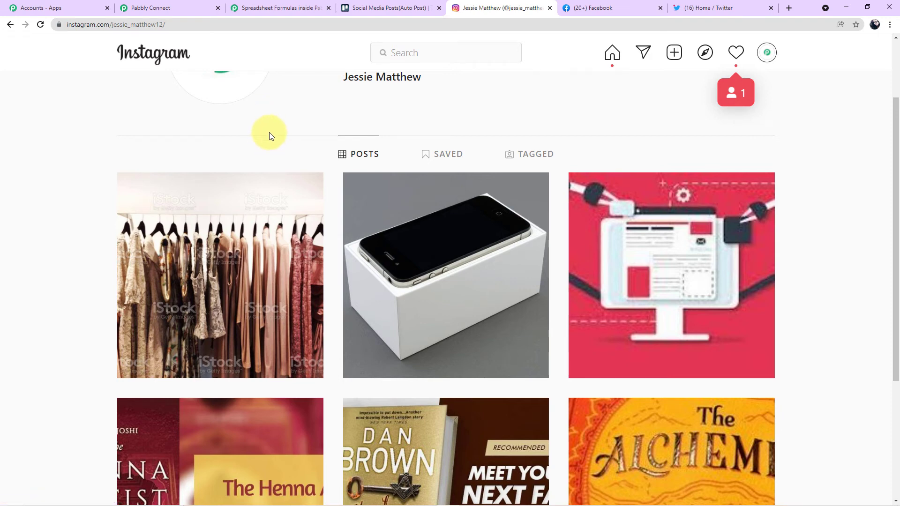
left_click(263, 266)
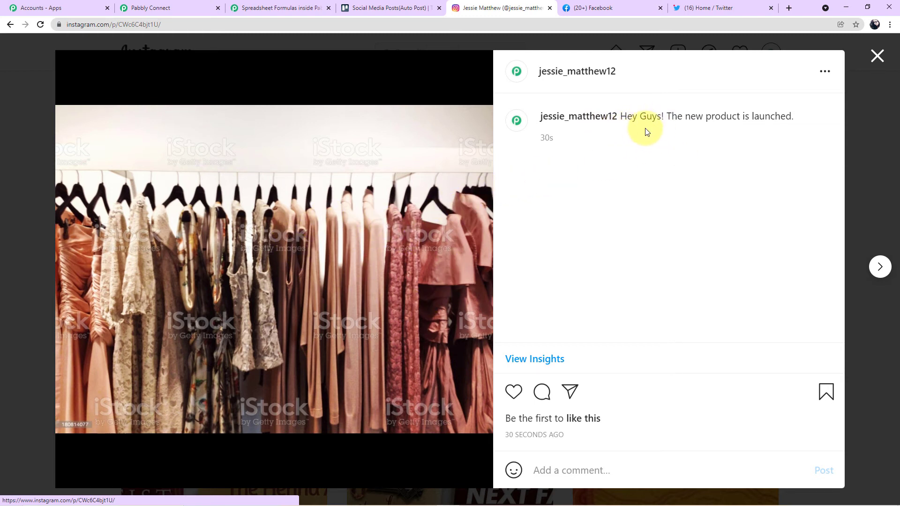
left_click(875, 55)
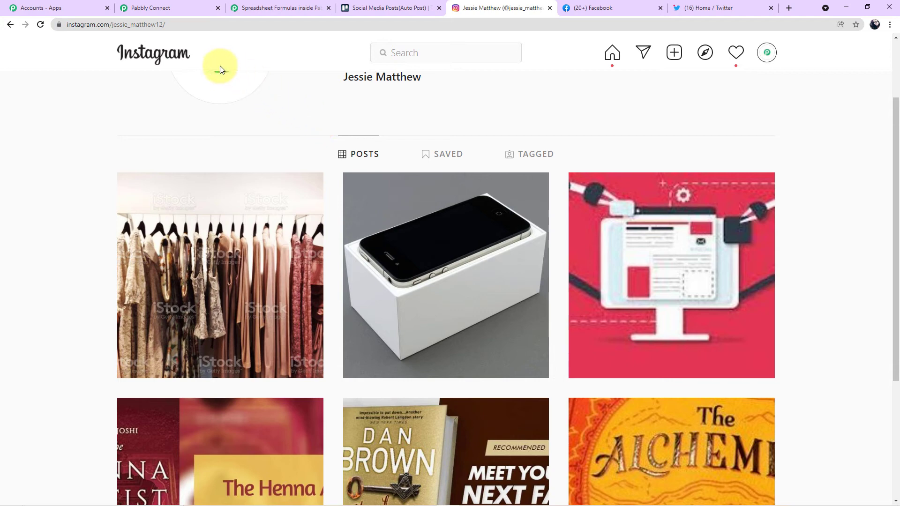
Return to Pabbly Connect, resend the Publish Photo test request and finish the Instagram route's setup.
left_click(173, 4)
left_click(429, 478)
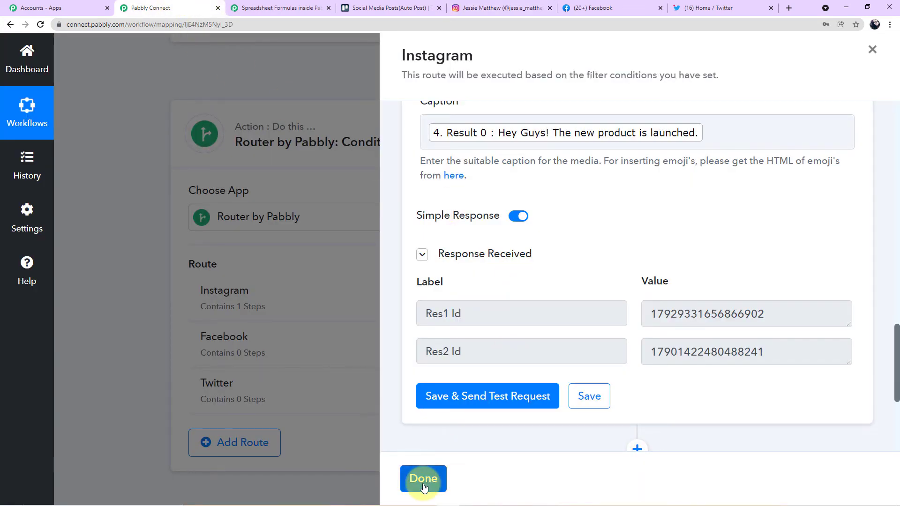
left_click(487, 396)
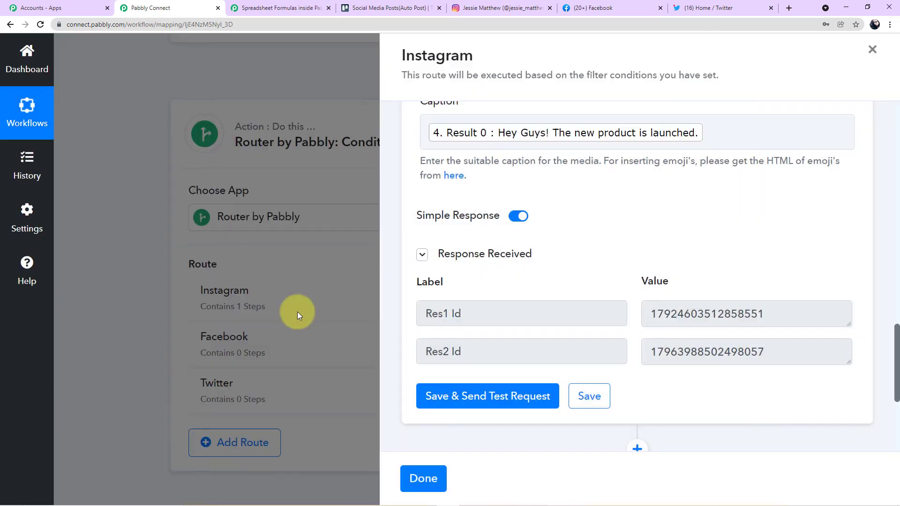
left_click(423, 478)
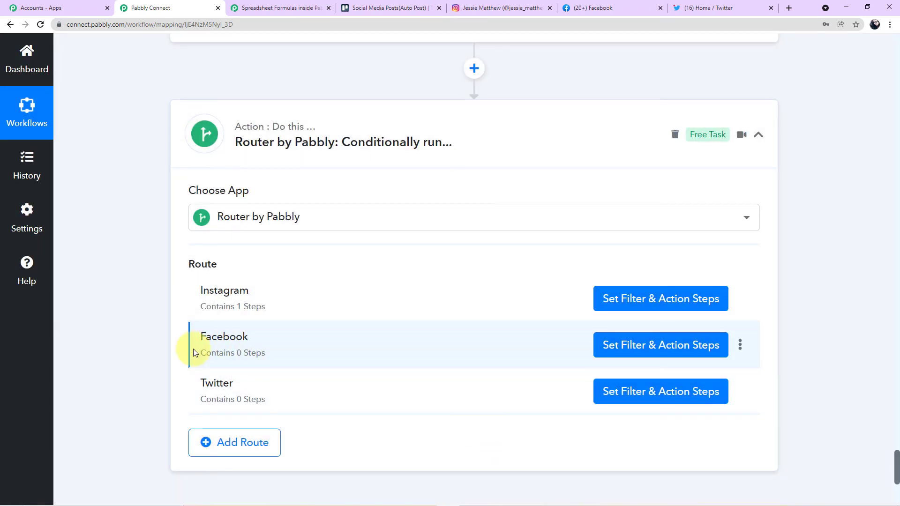
Open the Facebook route's filter and set its label to Name from step 3, Iterator by Pabbly.
left_click(649, 351)
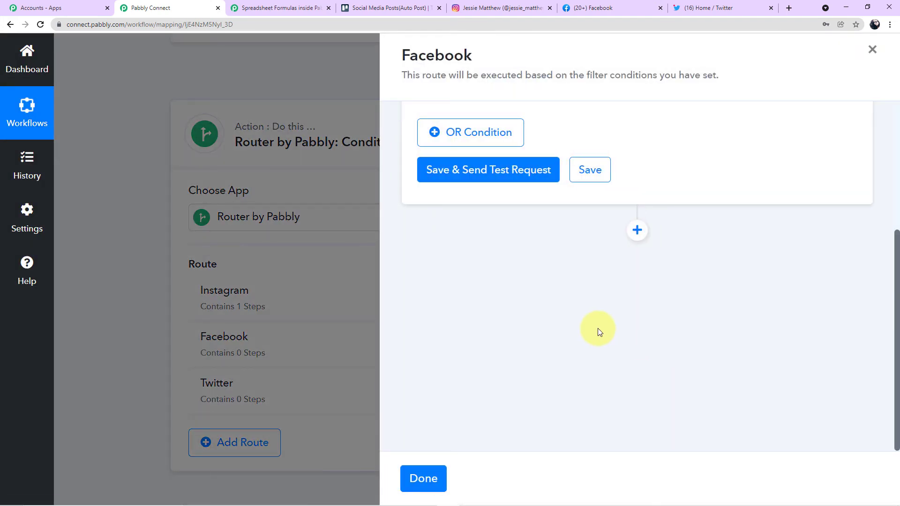
scroll(614, 333, "up", 5)
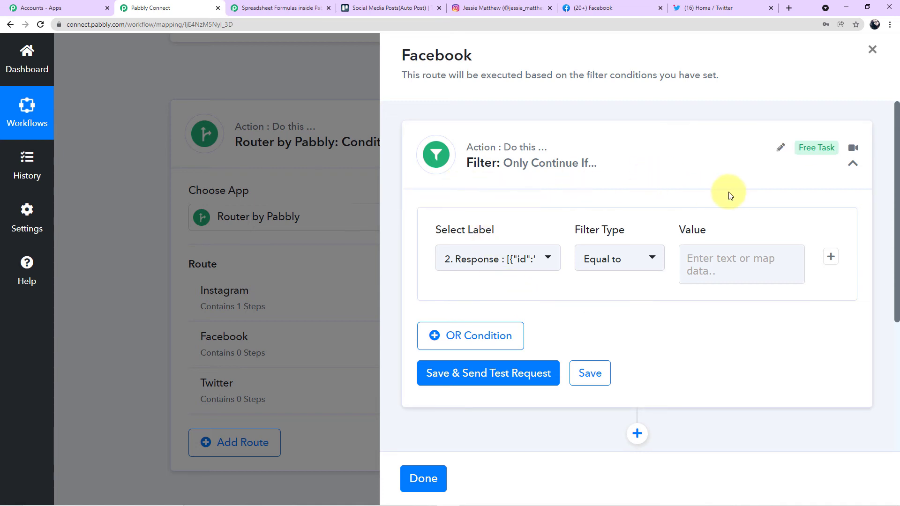
left_click(534, 253)
type("n")
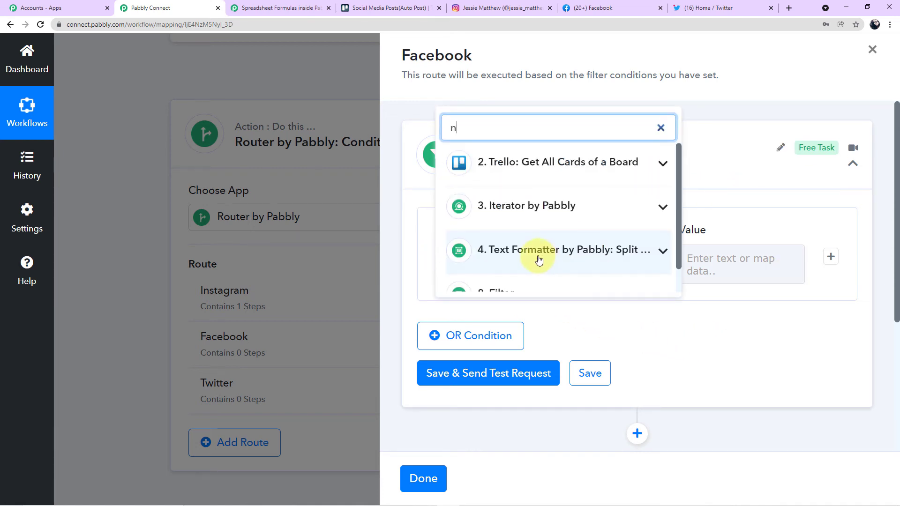
type("am")
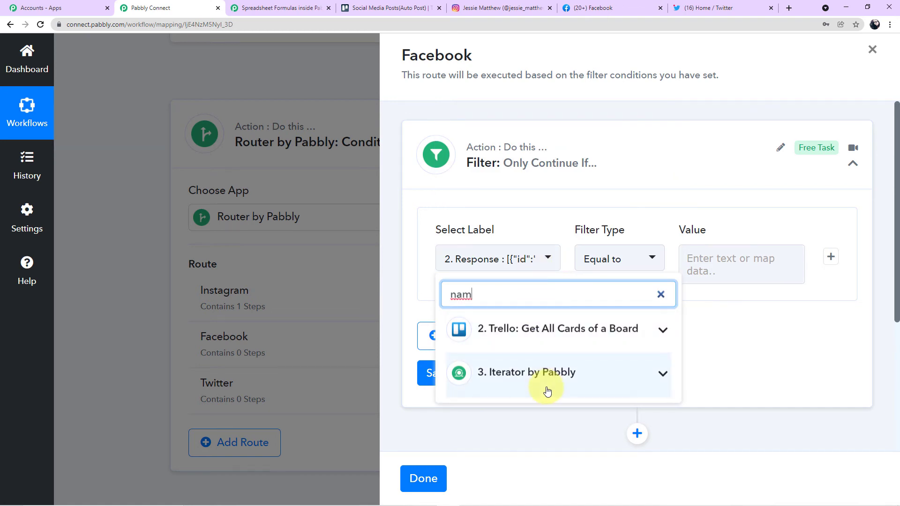
left_click(543, 373)
scroll(547, 381, "down", 1)
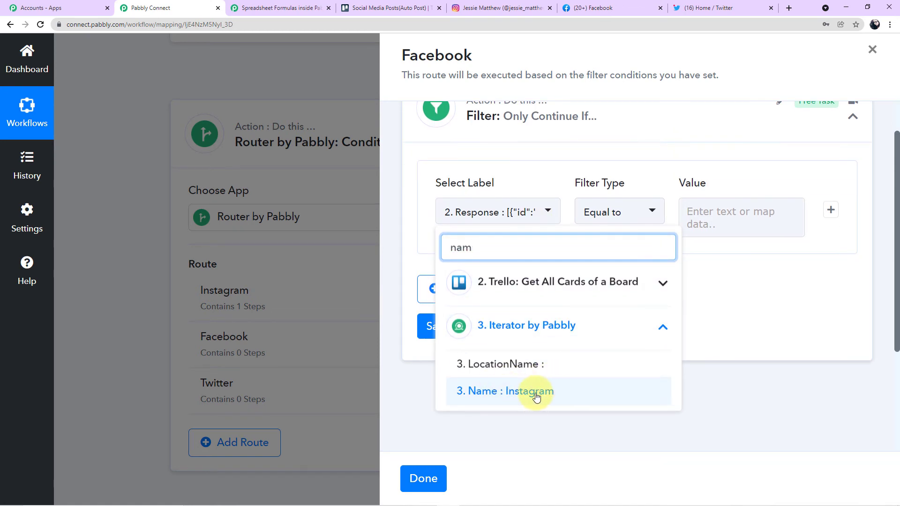
left_click(535, 393)
Set the Facebook route's filter type to Contains and its value to Facebook.
left_click(634, 220)
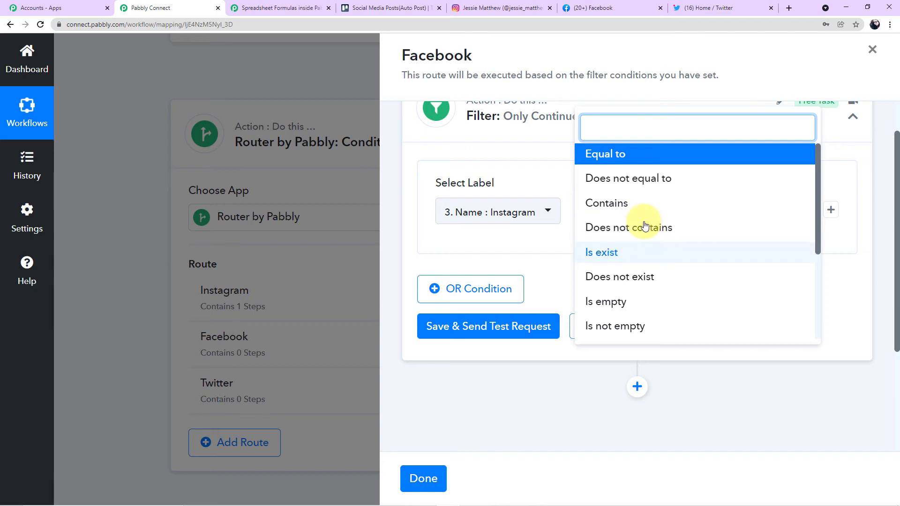
left_click(646, 202)
left_click(714, 224)
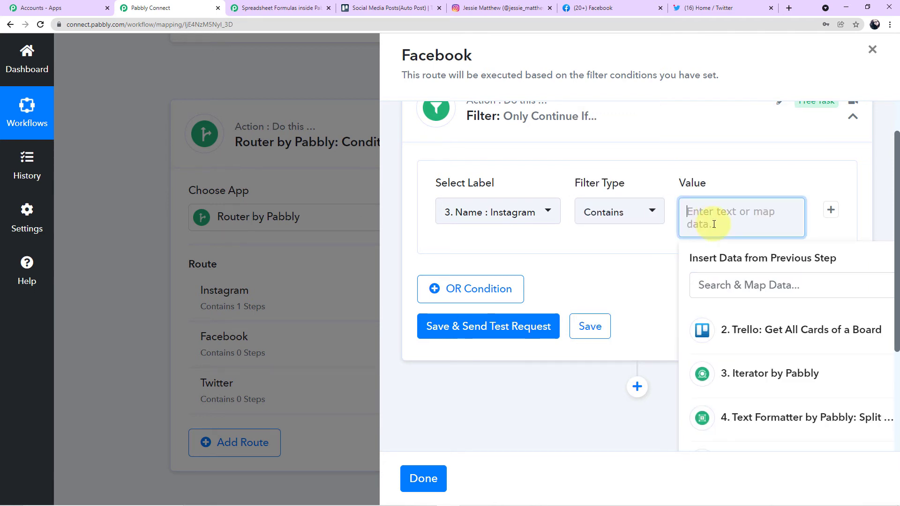
type("Facebook")
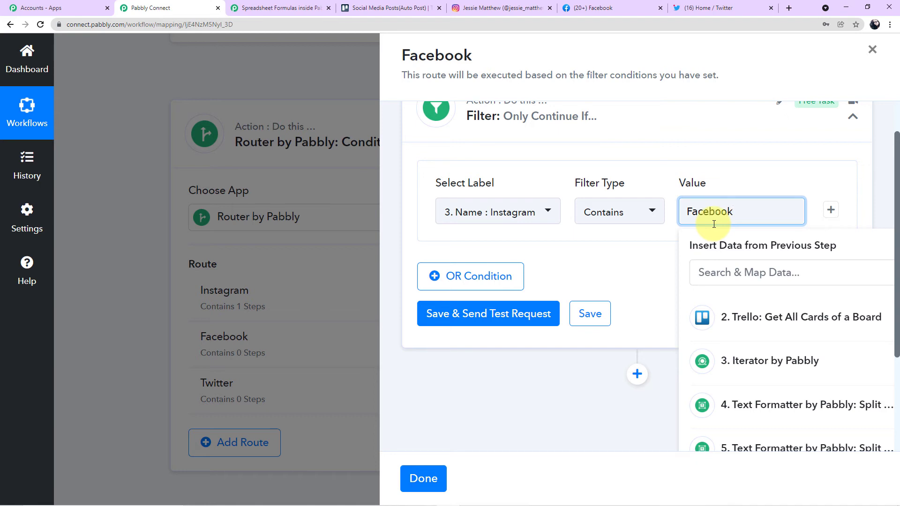
left_click(737, 180)
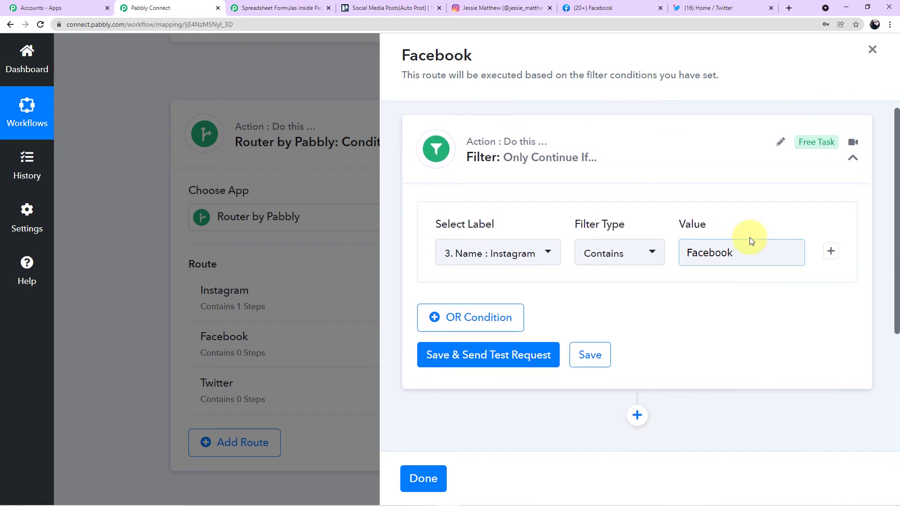
Switch to the Trello board, review the first Instagram card and the Facebook card in New Posts, and return to Pabbly Connect.
left_click(382, 8)
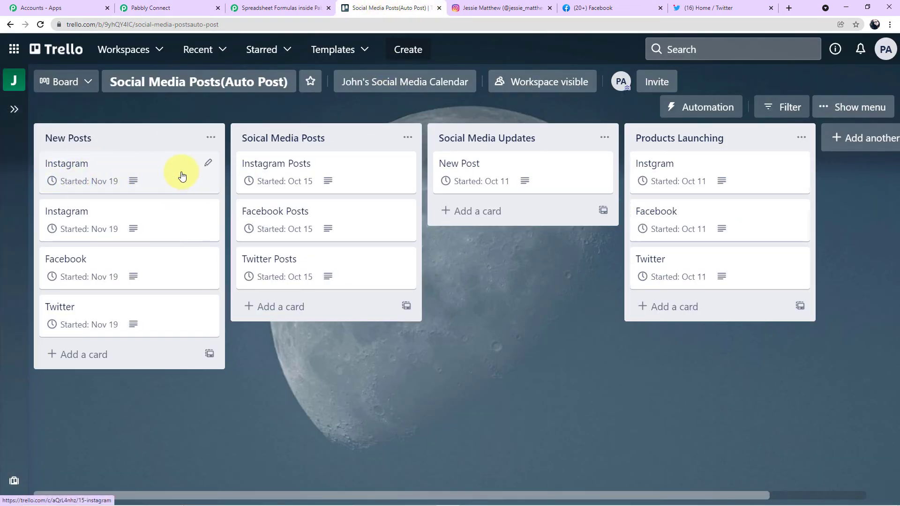
left_click(181, 172)
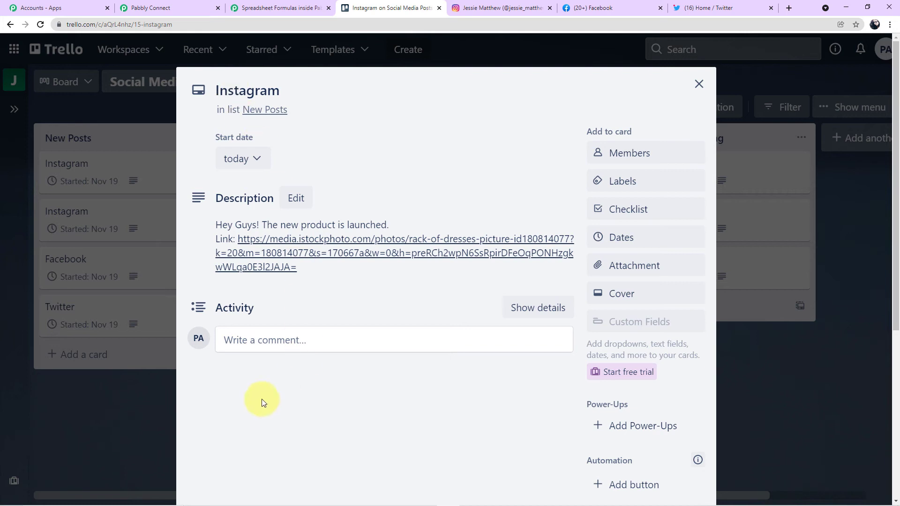
left_click(698, 85)
left_click(106, 272)
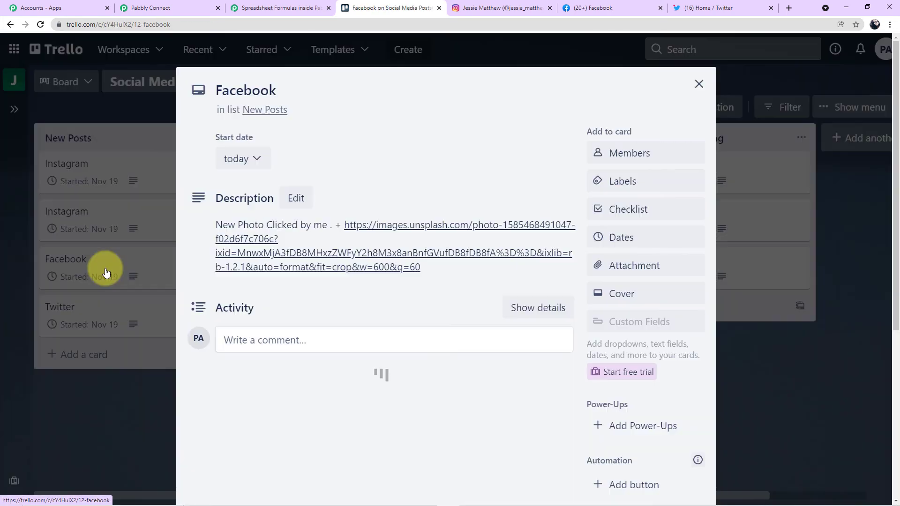
left_click(697, 85)
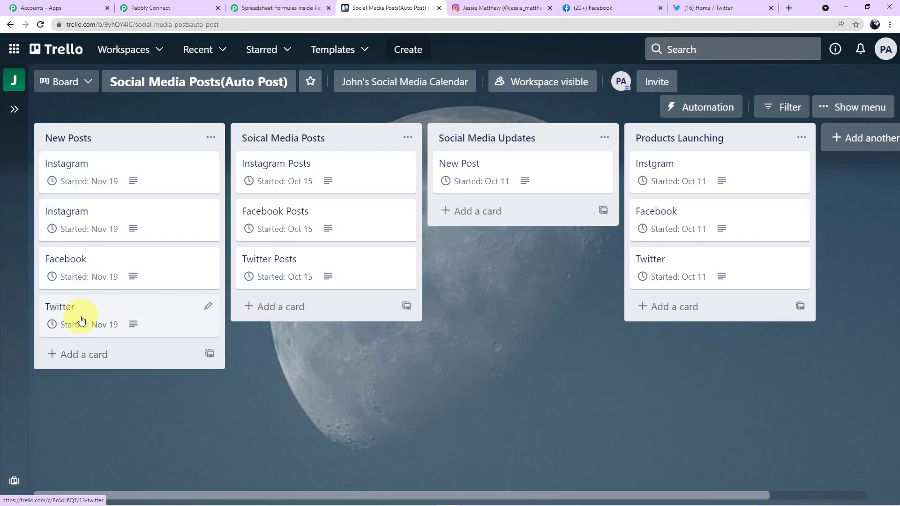
left_click(162, 7)
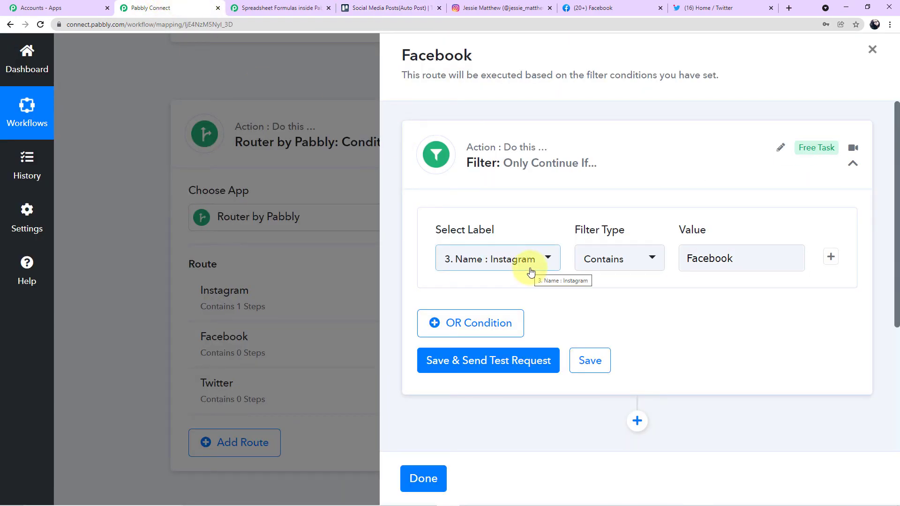
Compare the name of the first Instagram card in Trello's New Posts list with the Facebook route's filter label in Pabbly Connect.
left_click(379, 6)
left_click(84, 177)
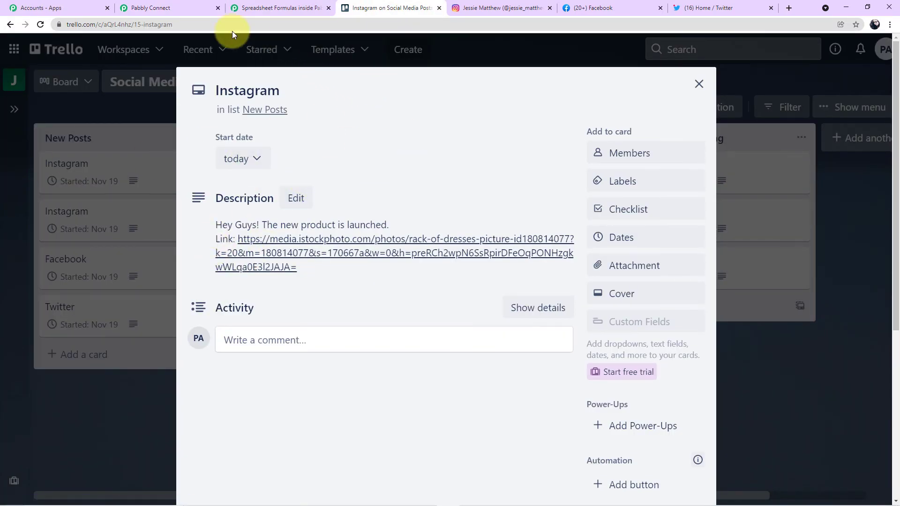
left_click(178, 8)
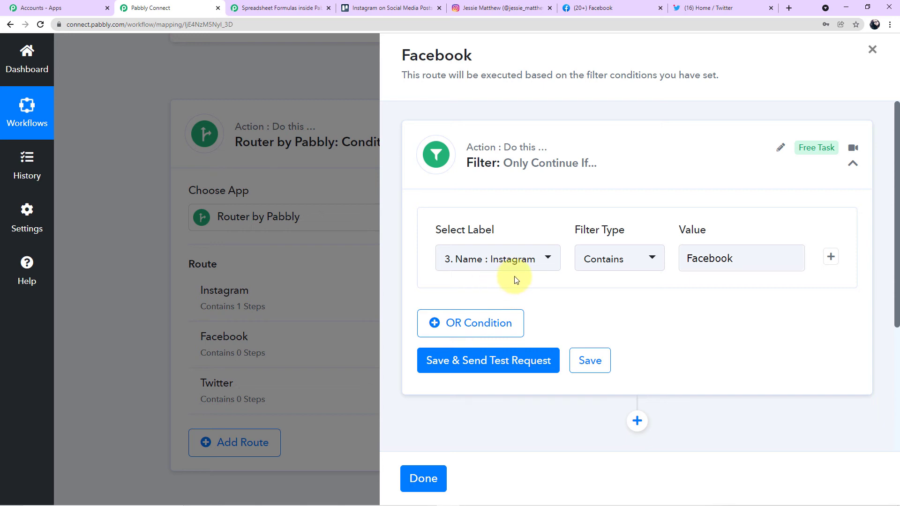
left_click(374, 5)
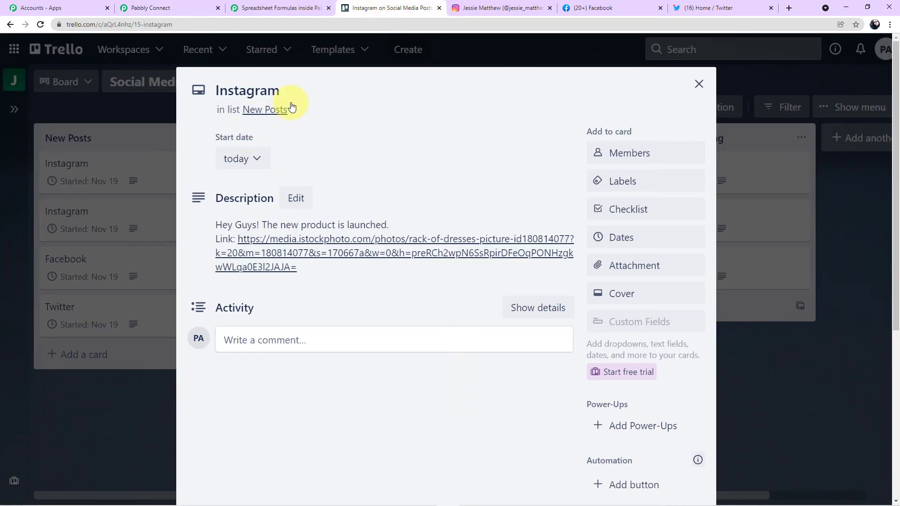
left_click(697, 84)
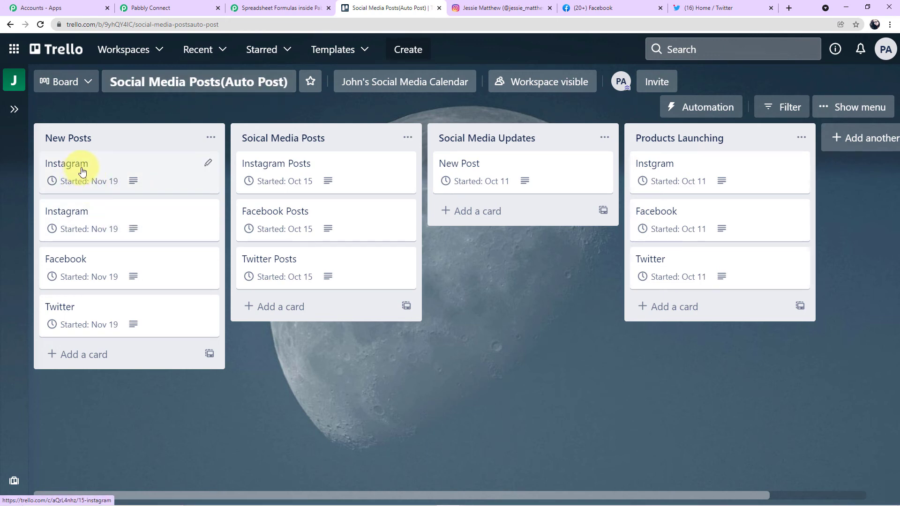
left_click(167, 11)
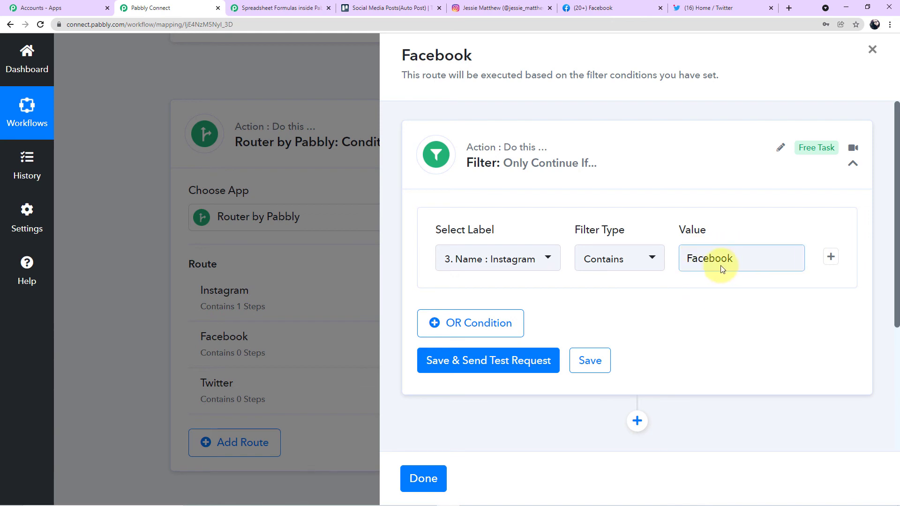
Save the Facebook route's filter, send a test request and review the response against the condition.
left_click(533, 361)
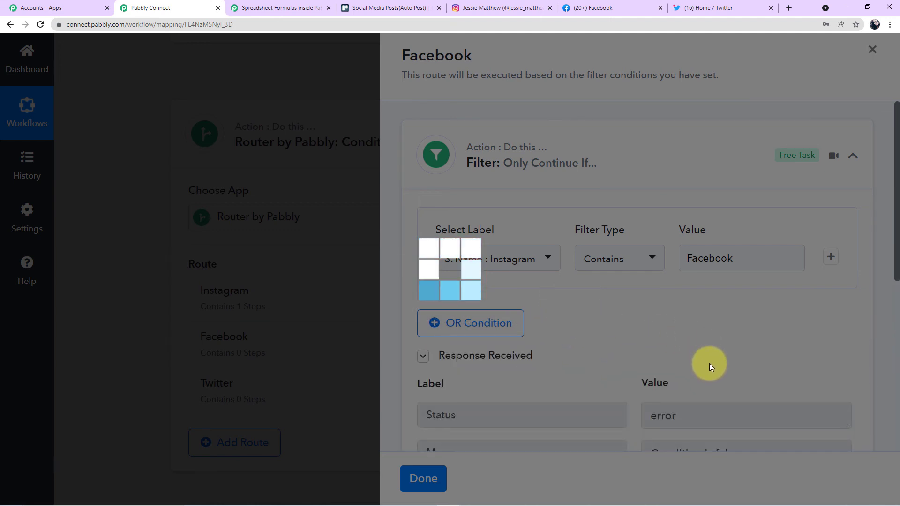
scroll(719, 395, "down", 3)
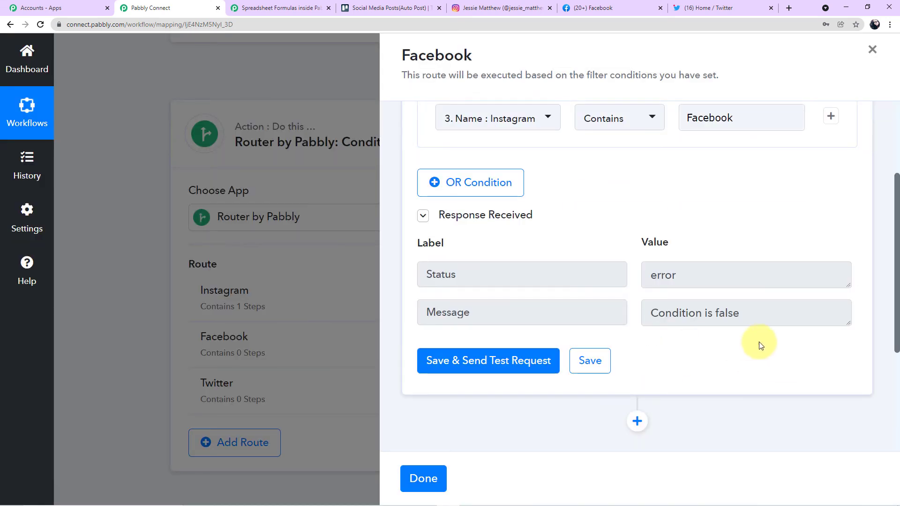
scroll(659, 338, "up", 2)
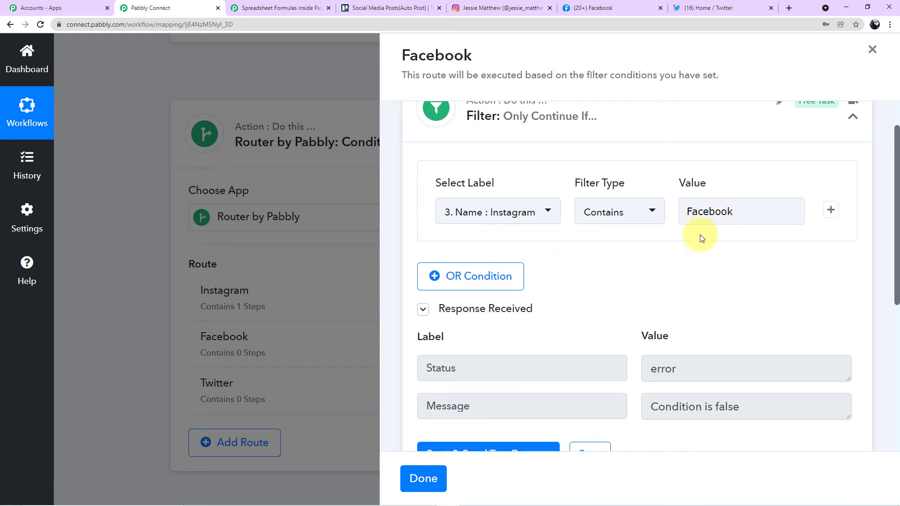
scroll(710, 290, "down", 2)
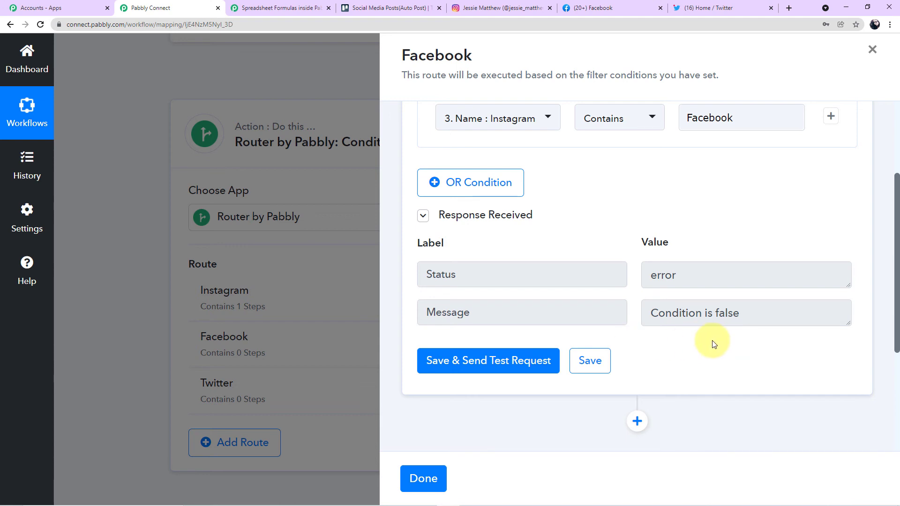
Add an action step below the Facebook route's filter and choose Facebook Pages as its app.
scroll(710, 343, "down", 3)
left_click(637, 280)
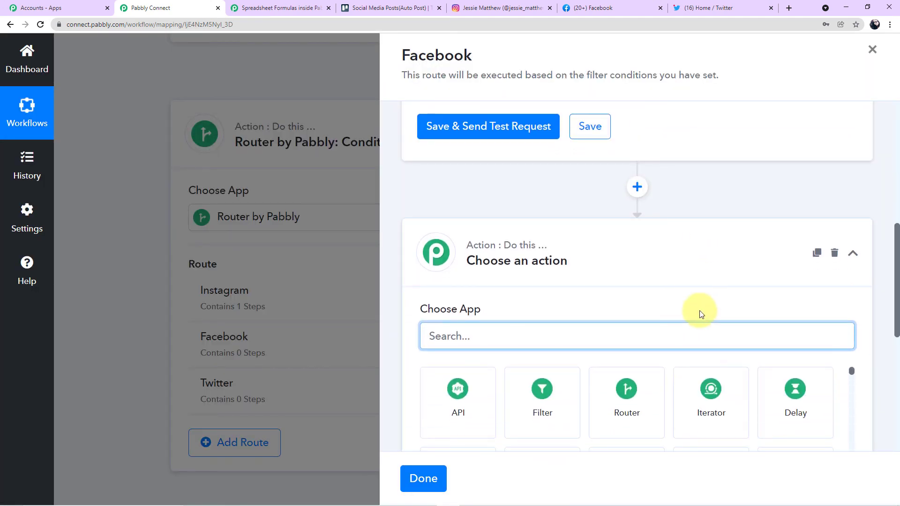
type("fa")
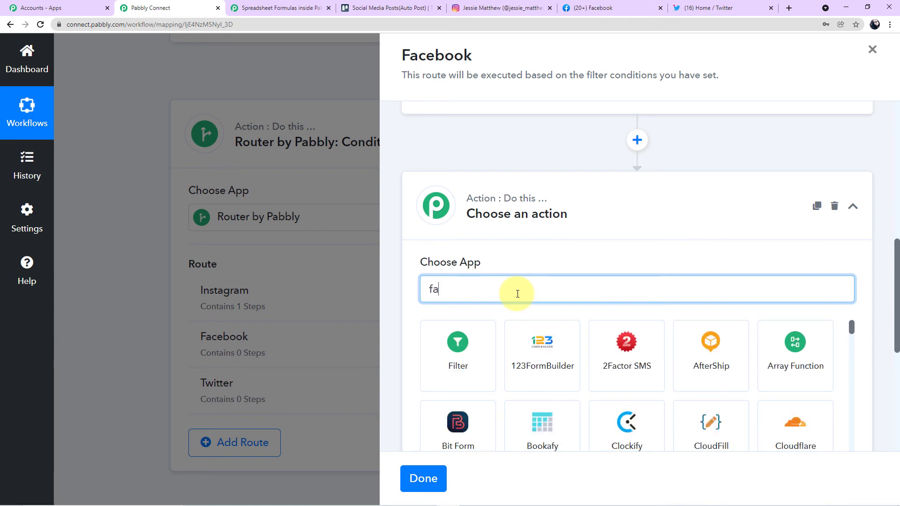
type("cebok")
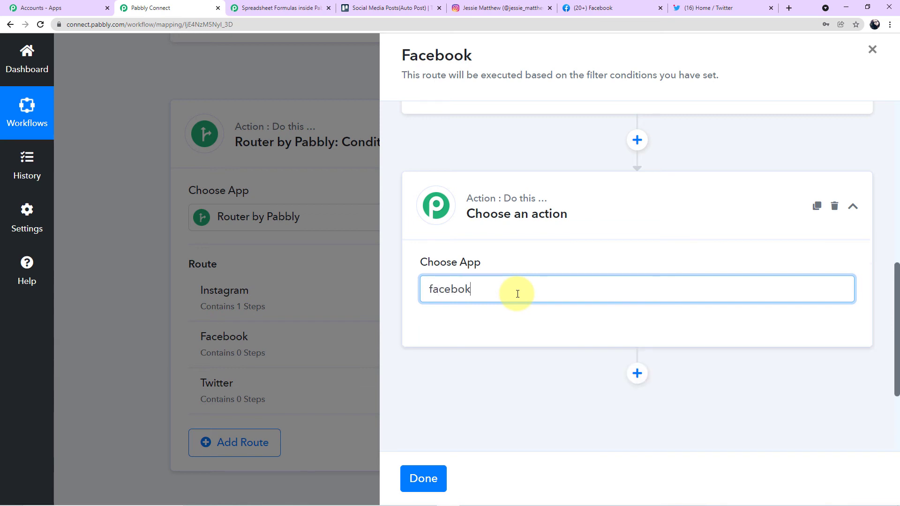
key("BackSpace")
key("BackSpace")
type("ok")
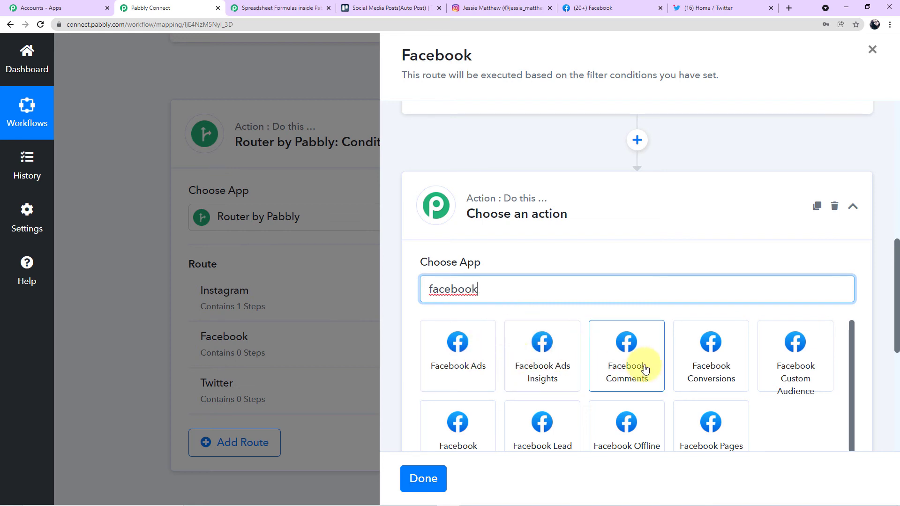
scroll(697, 369, "down", 1)
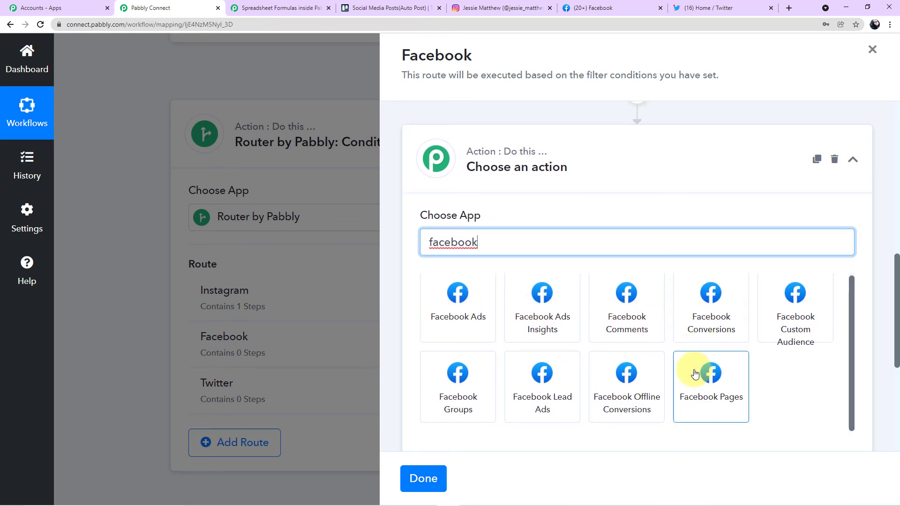
type("pages")
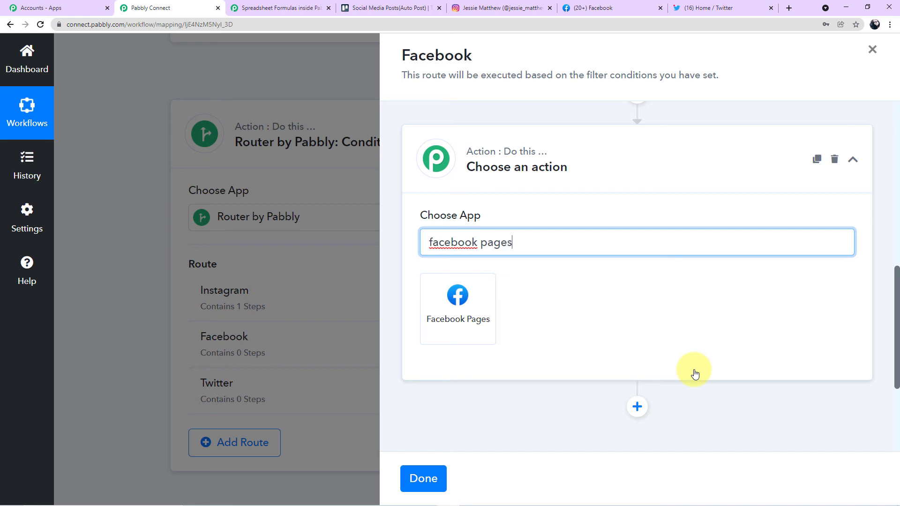
left_click(458, 315)
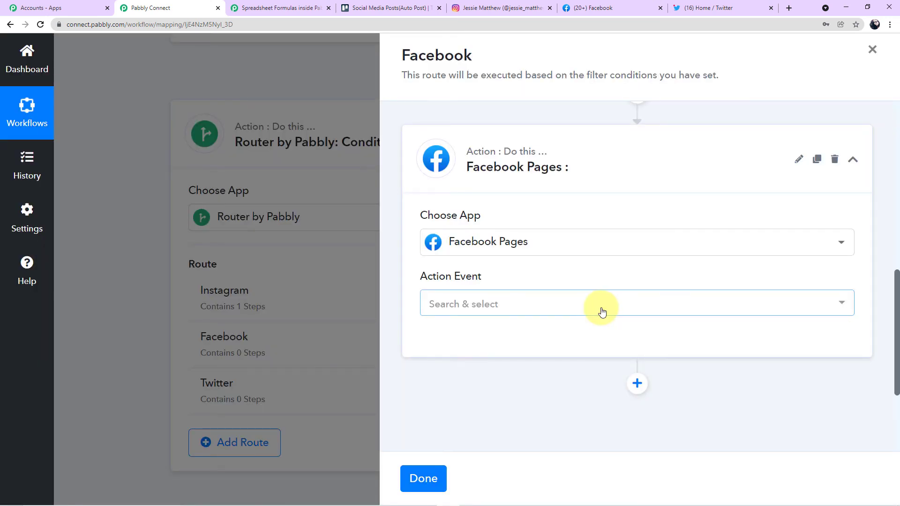
Set the Facebook Pages action event to Create Page Post.
left_click(843, 305)
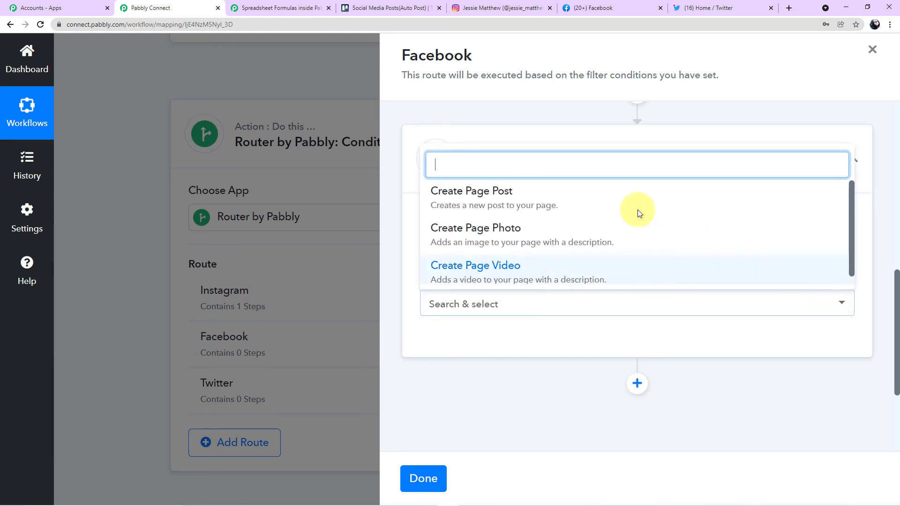
scroll(611, 220, "down", 1)
scroll(608, 247, "up", 1)
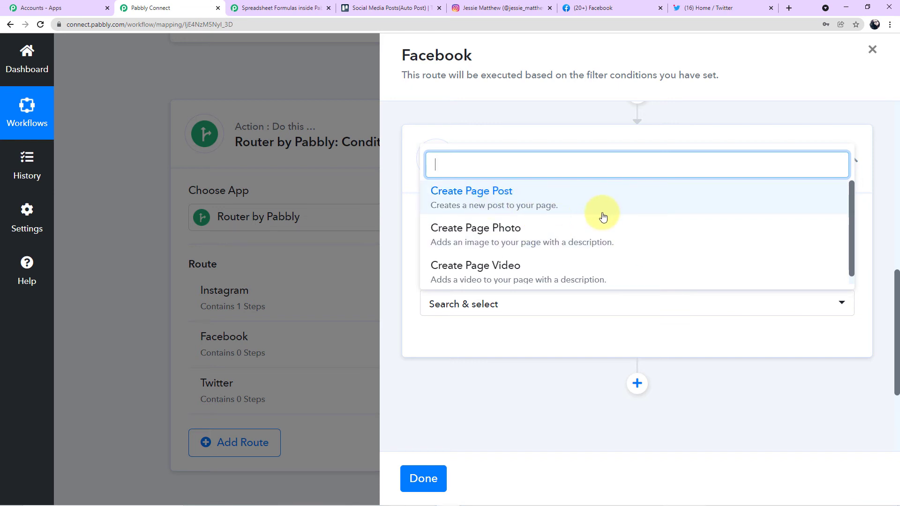
left_click(526, 196)
Connect the Facebook Pages action through a new connection and authorise it.
left_click(468, 342)
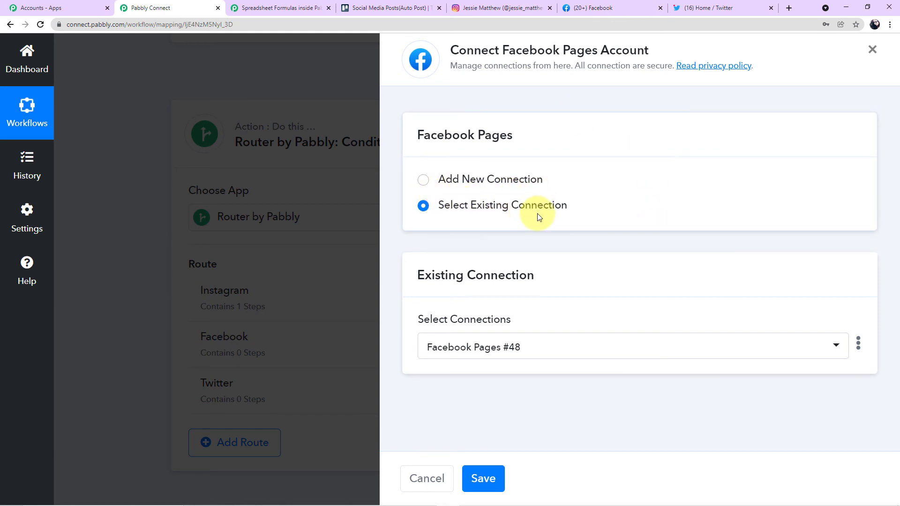
left_click(424, 180)
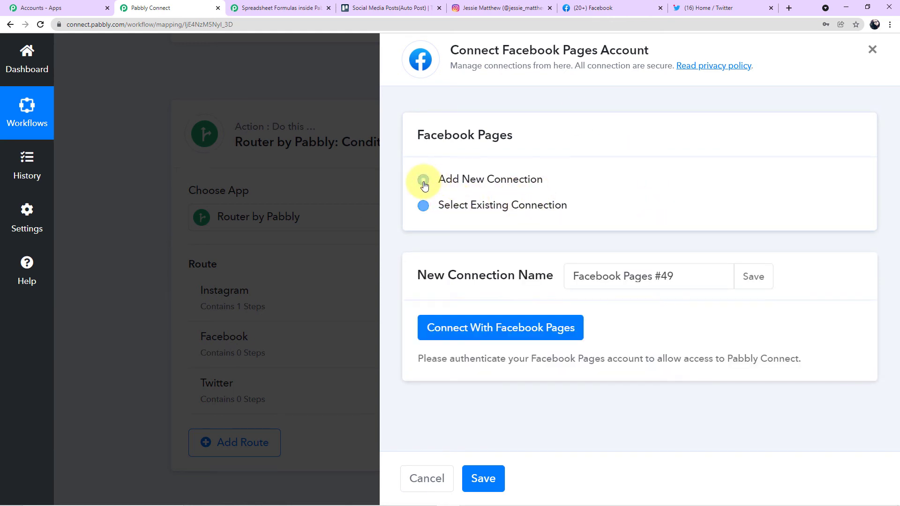
left_click(519, 325)
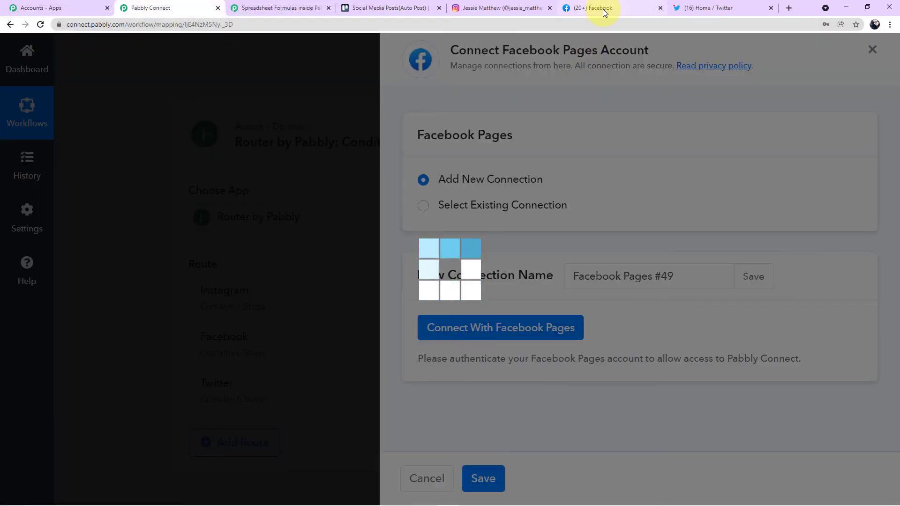
Switch to Facebook and examine the list of pages the account manages.
left_click(604, 12)
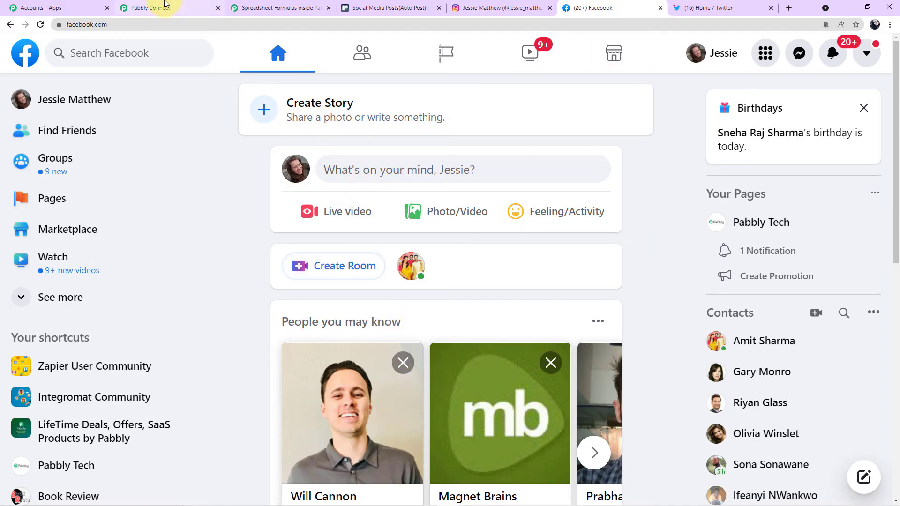
left_click(171, 8)
scroll(696, 349, "down", 2)
scroll(688, 347, "down", 2)
left_click(596, 8)
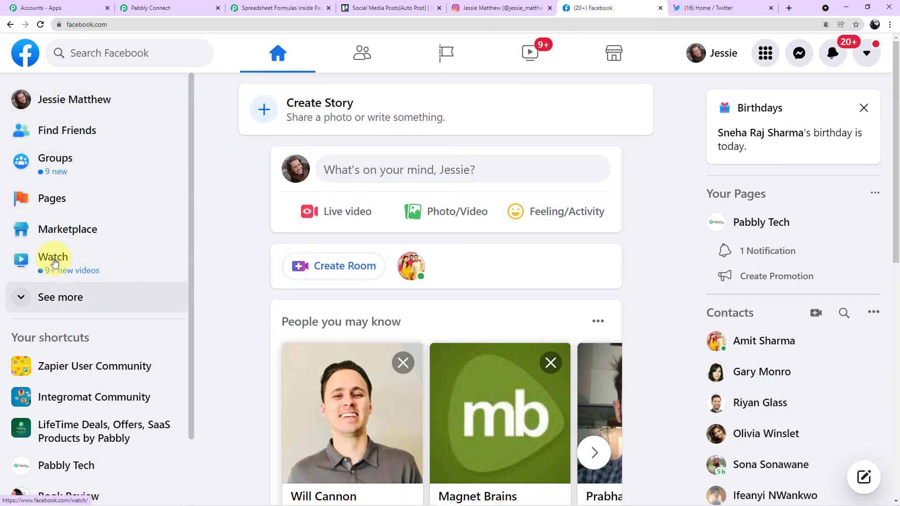
left_click(61, 205)
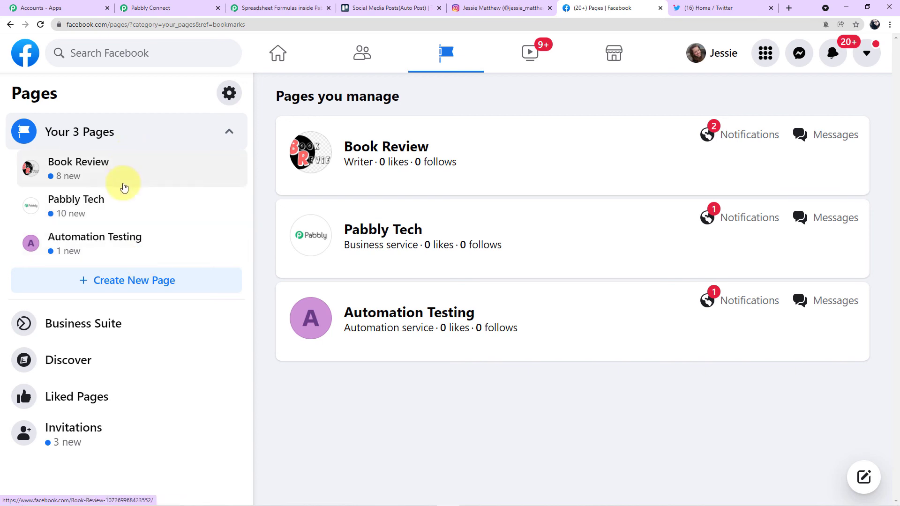
Return to Pabbly Connect and choose Automation Testing as the page for the Facebook post.
left_click(171, 7)
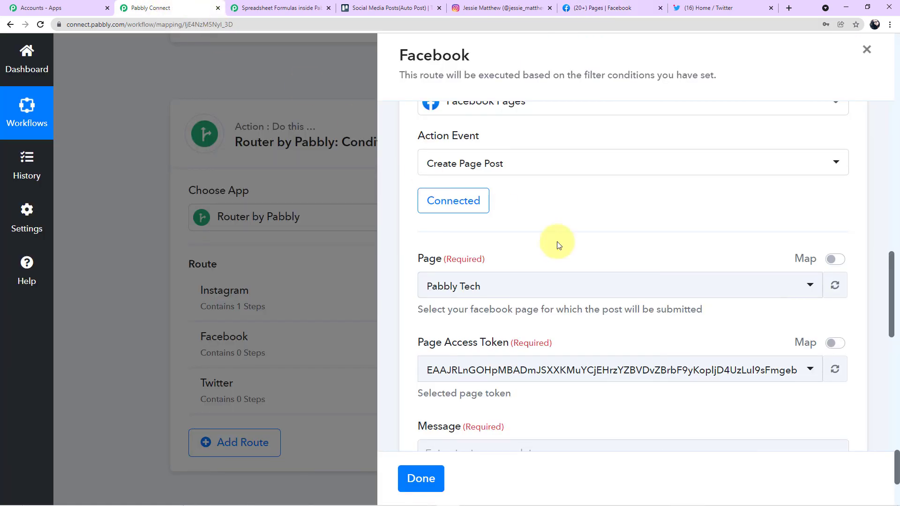
left_click(804, 288)
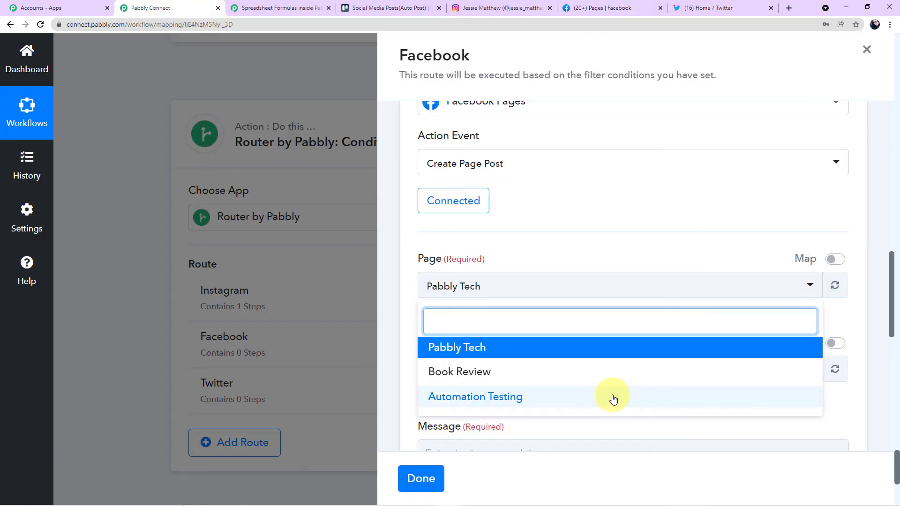
left_click(472, 350)
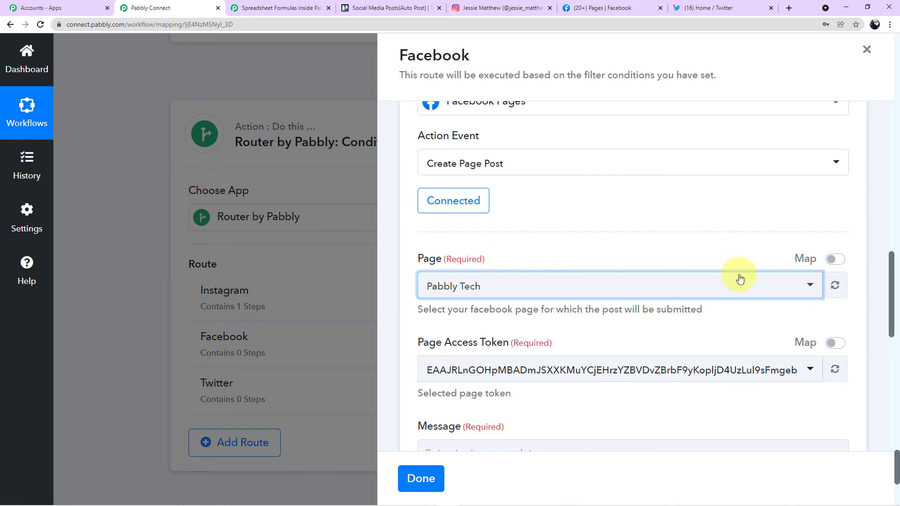
left_click(737, 285)
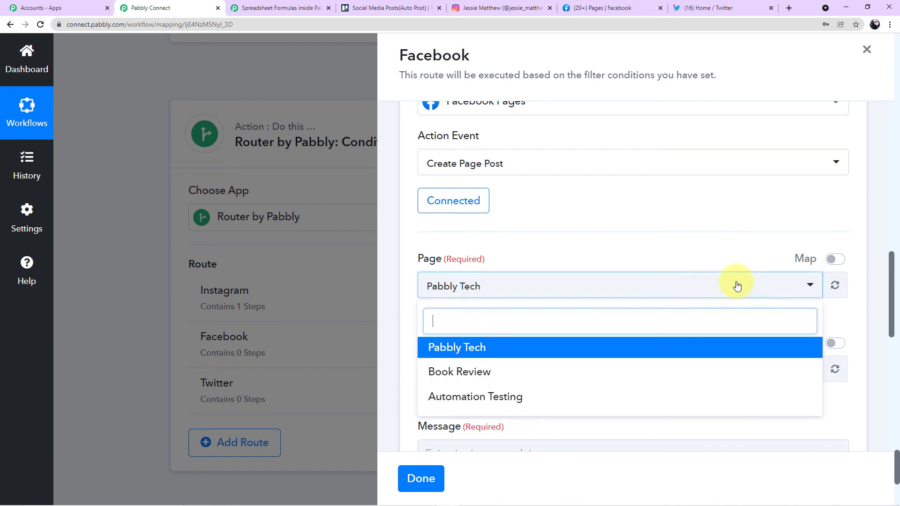
left_click(563, 397)
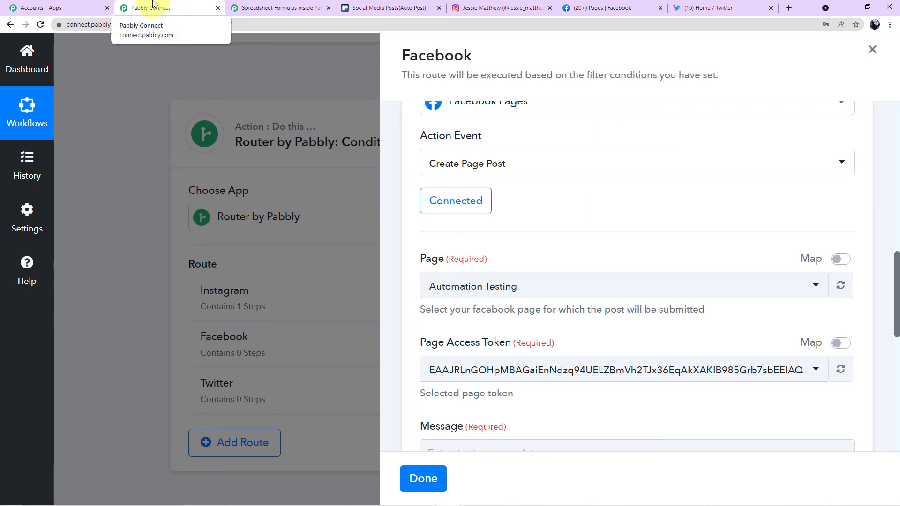
Open the Automation Testing page on Facebook and check its feed for existing posts.
left_click(592, 8)
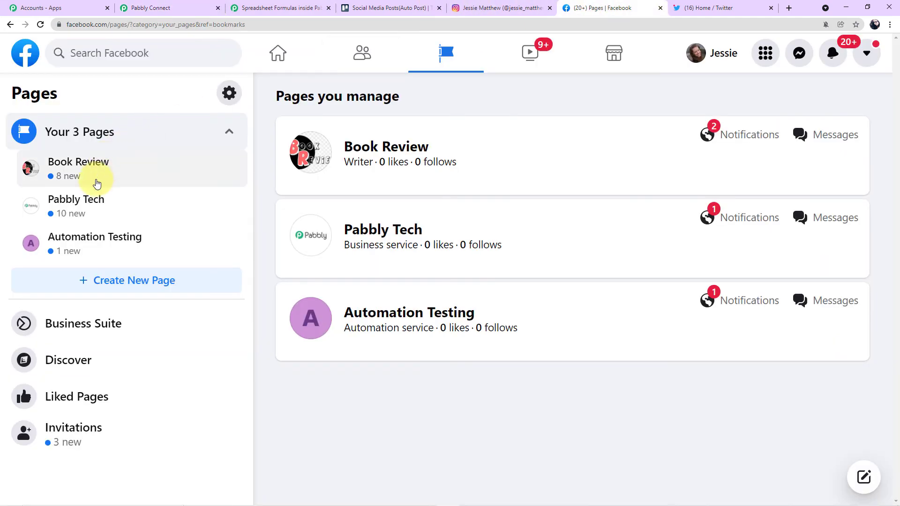
left_click(87, 238)
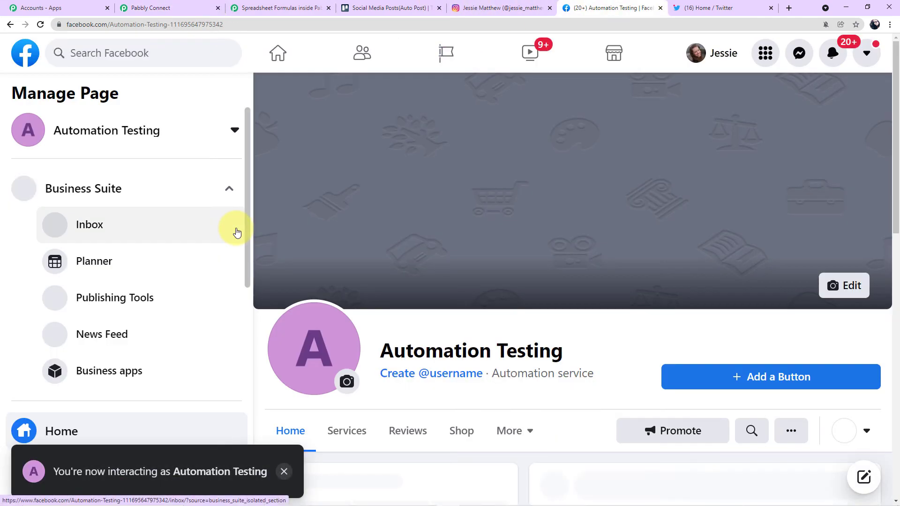
scroll(542, 235, "down", 8)
scroll(547, 239, "down", 10)
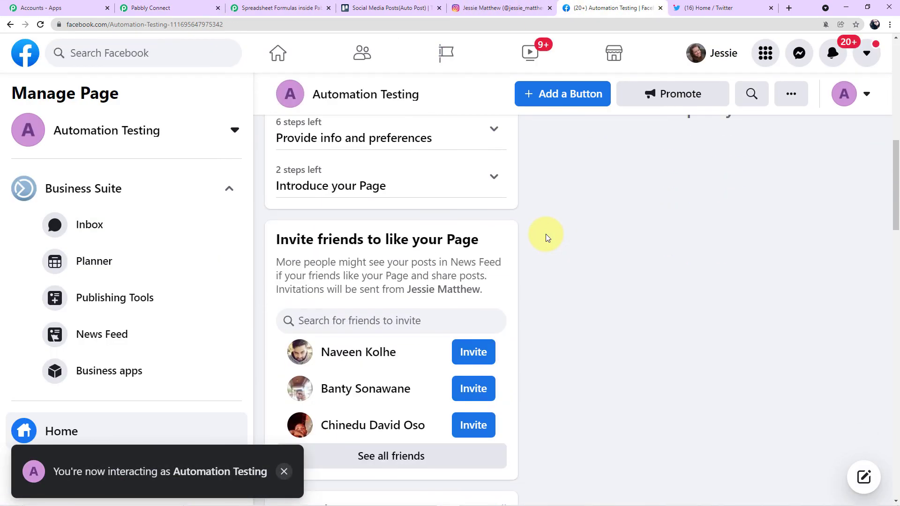
scroll(547, 238, "up", 15)
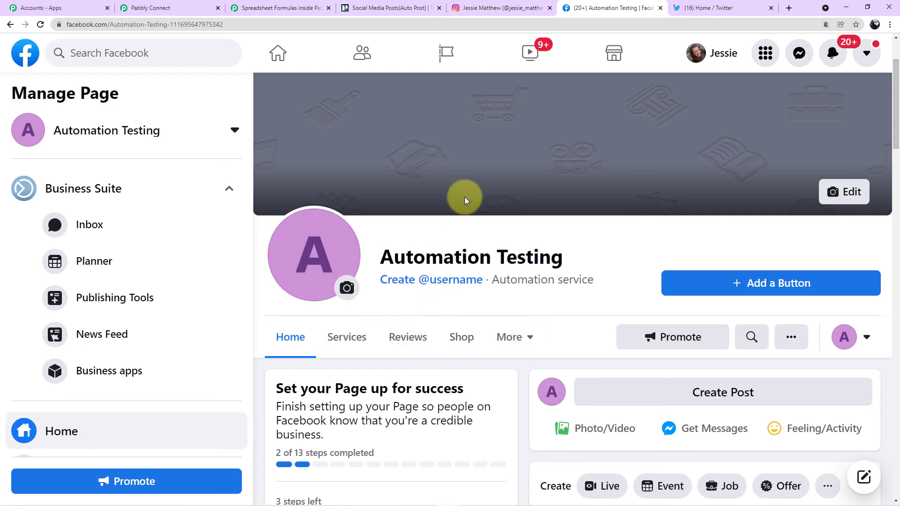
Return to Pabbly Connect and map the post's Message to Result 0 of step 4, Text Formatter Split Text.
left_click(180, 6)
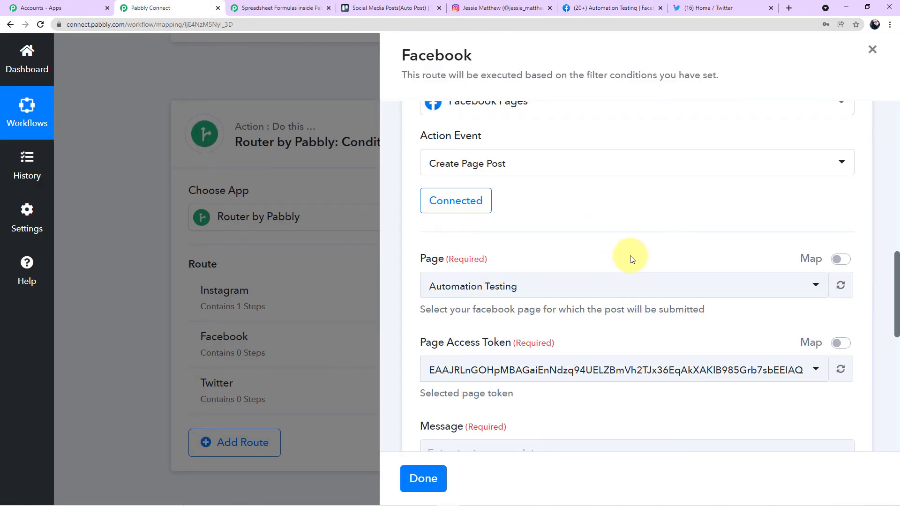
scroll(631, 259, "down", 3)
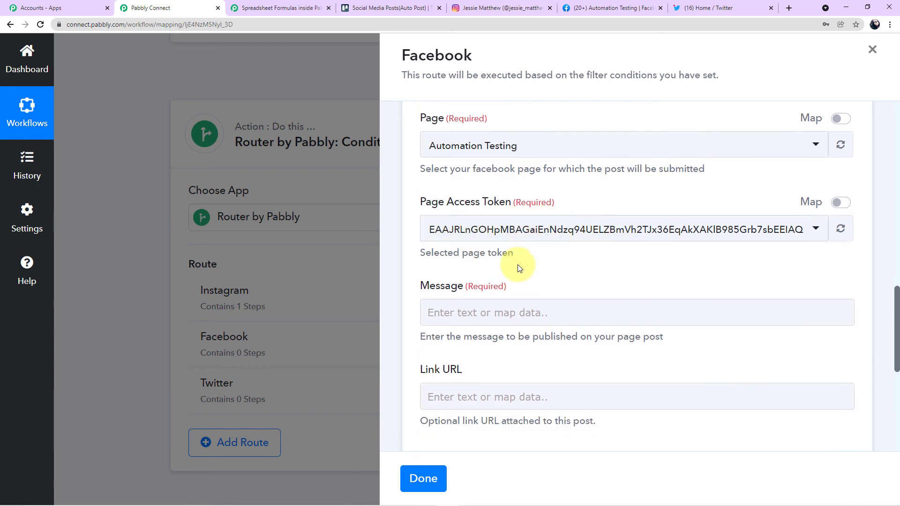
scroll(775, 247, "down", 2)
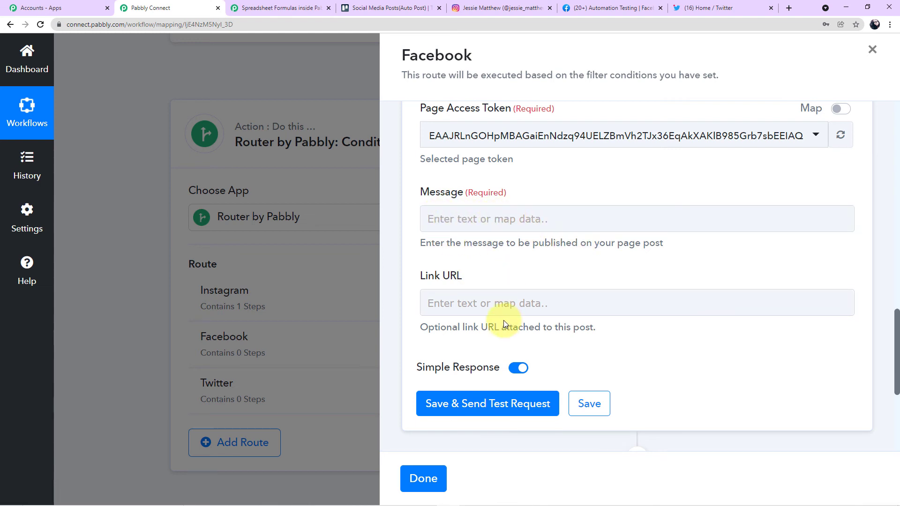
left_click(520, 220)
scroll(556, 295, "down", 3)
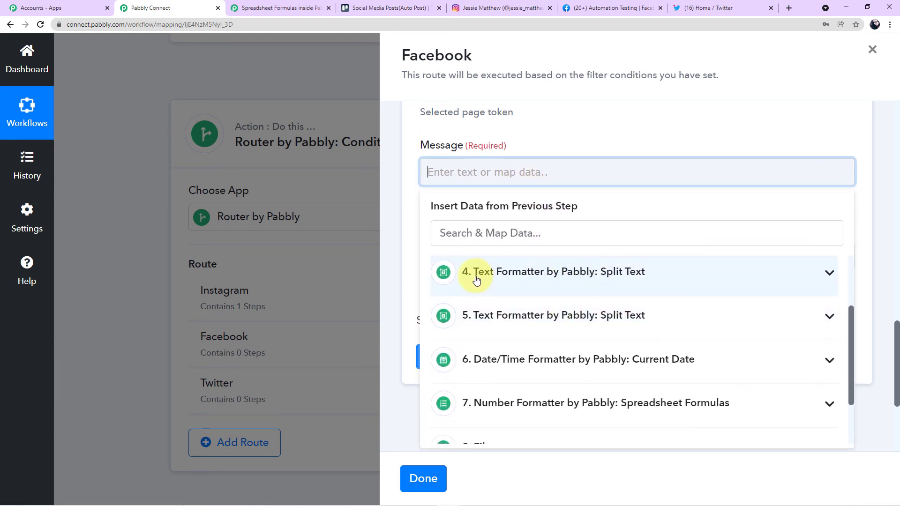
left_click(638, 284)
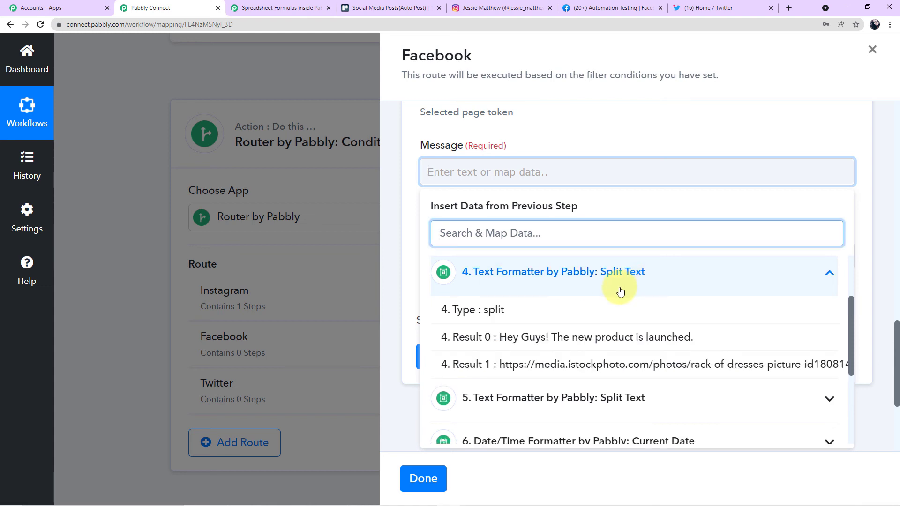
left_click(575, 338)
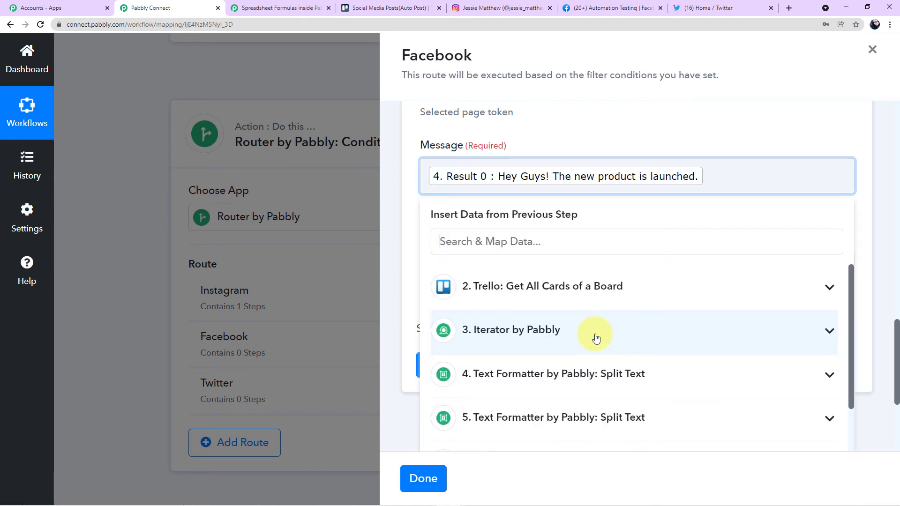
left_click(623, 146)
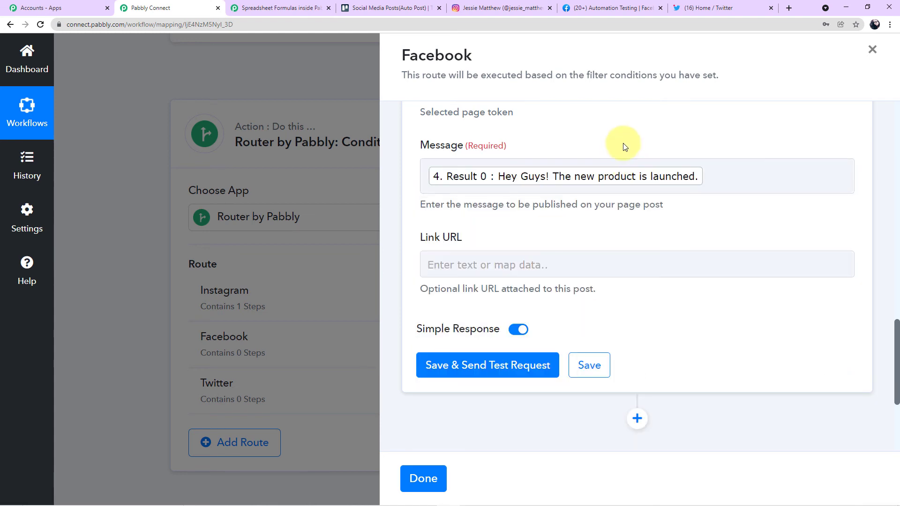
Map the Link URL to Result 1, the image link, from step 4's Text Formatter Split Text.
scroll(600, 169, "down", 2)
left_click(562, 175)
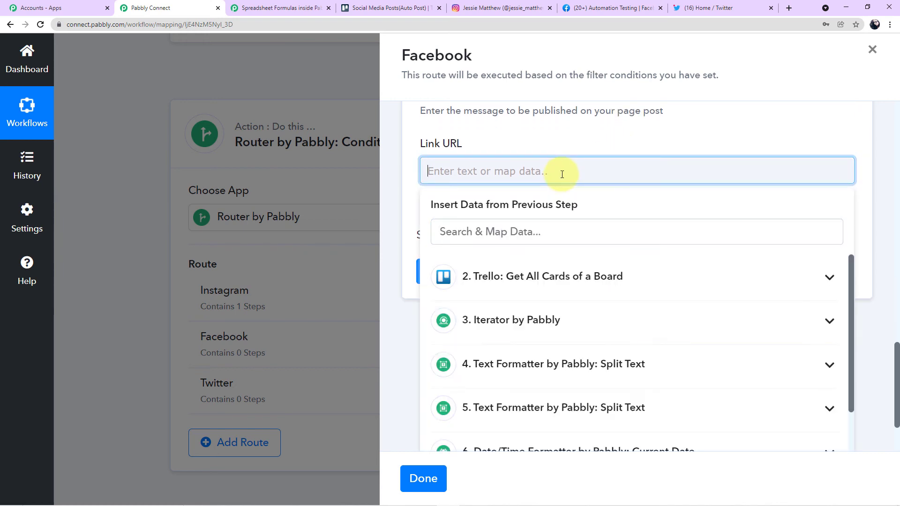
left_click(569, 363)
scroll(581, 382, "down", 1)
left_click(568, 374)
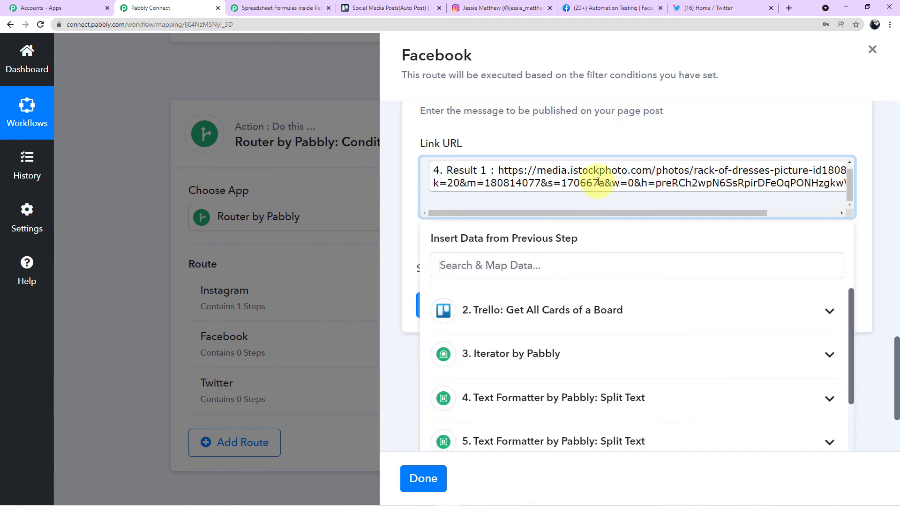
left_click(596, 136)
Save the Facebook page post action, send a test request and examine the response Id.
scroll(589, 203, "down", 1)
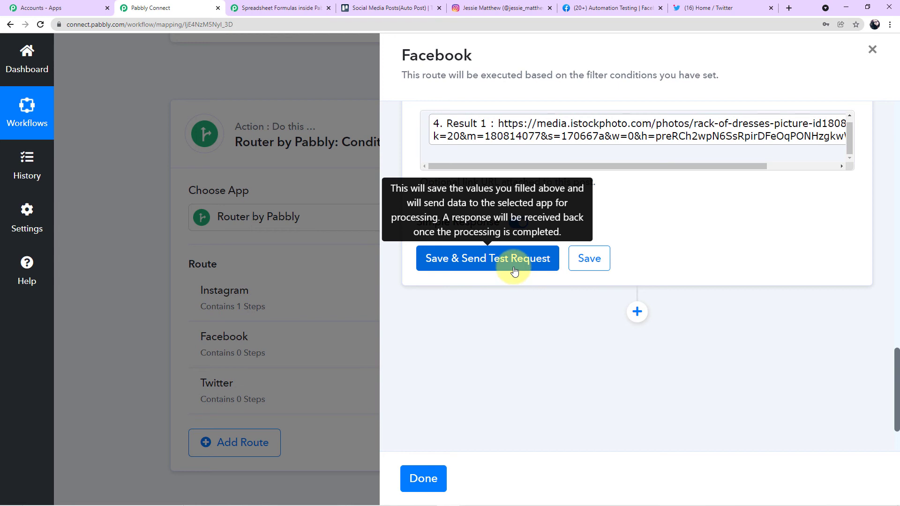
left_click(514, 271)
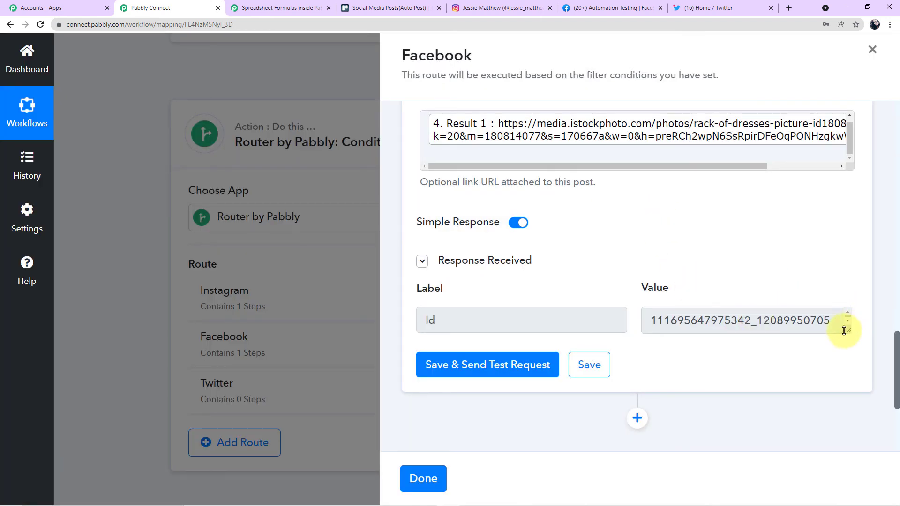
mouse_move(847, 333)
left_mouse_down()
mouse_move(847, 367)
mouse_move(847, 311)
mouse_move(848, 321)
left_mouse_up()
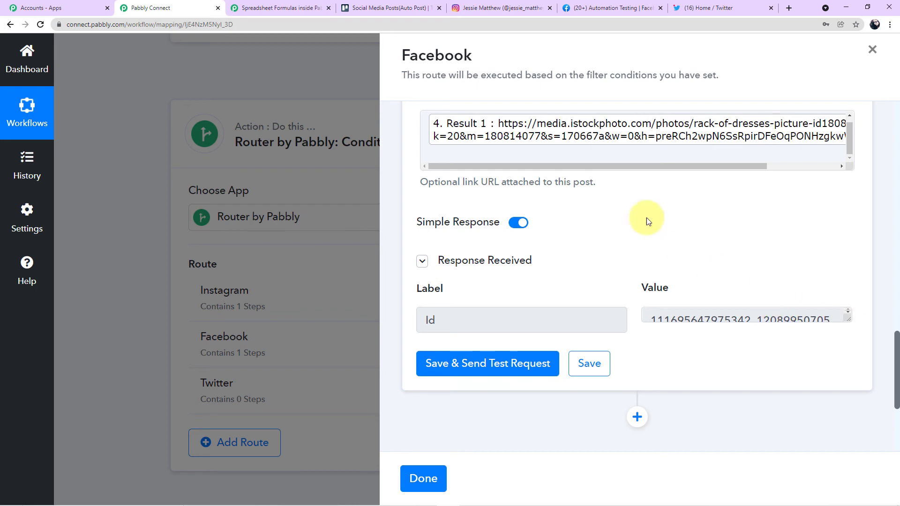
Reload the Automation Testing page on Facebook and examine its feed for the test post's message and image.
left_click(623, 12)
scroll(556, 141, "down", 3)
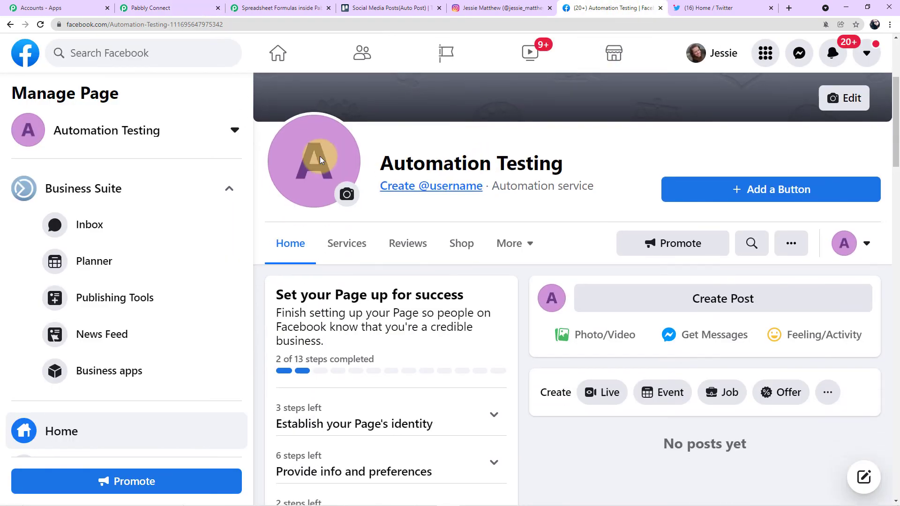
left_click(40, 25)
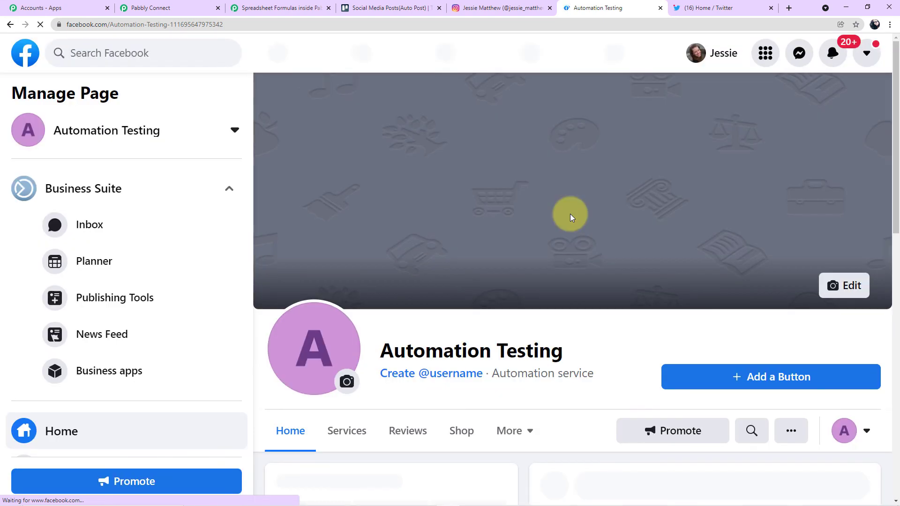
scroll(570, 217, "down", 10)
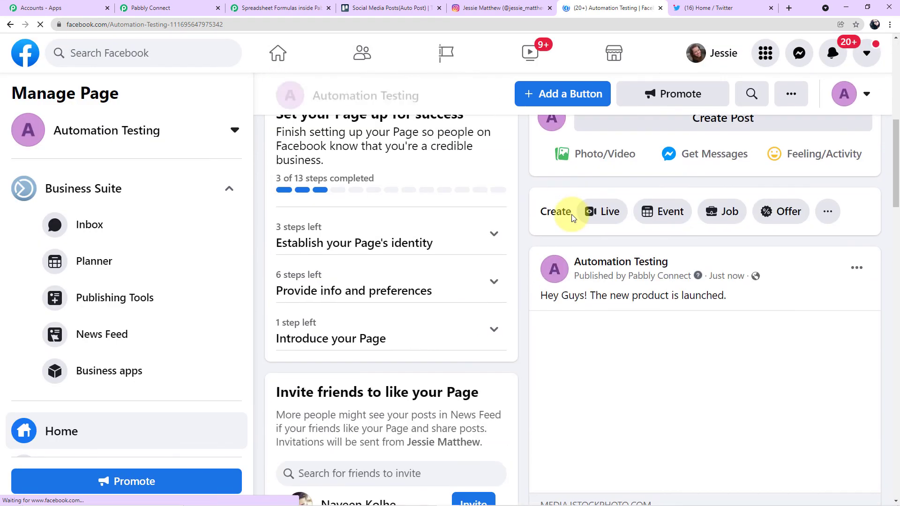
scroll(572, 218, "down", 1)
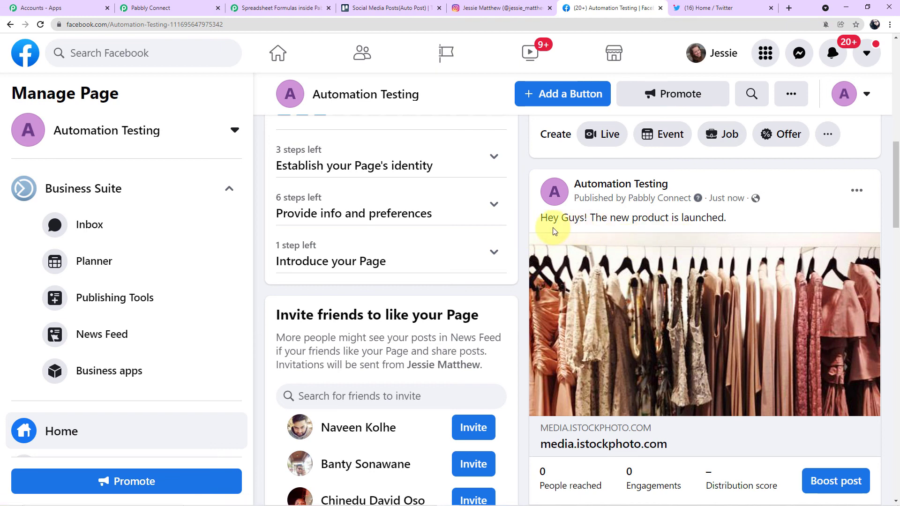
scroll(553, 230, "down", 2)
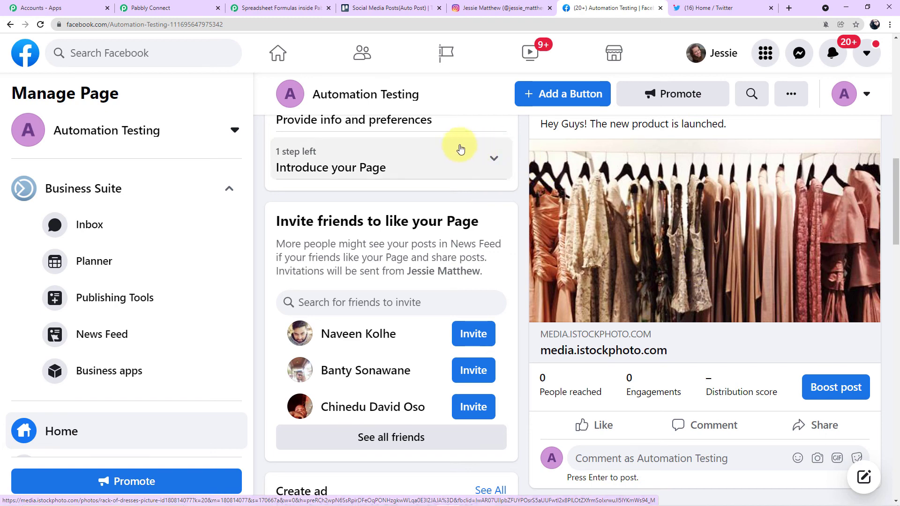
Return to Pabbly Connect, finish the Facebook route and open the Twitter route's filter and action steps.
left_click(185, 7)
scroll(720, 294, "up", 3)
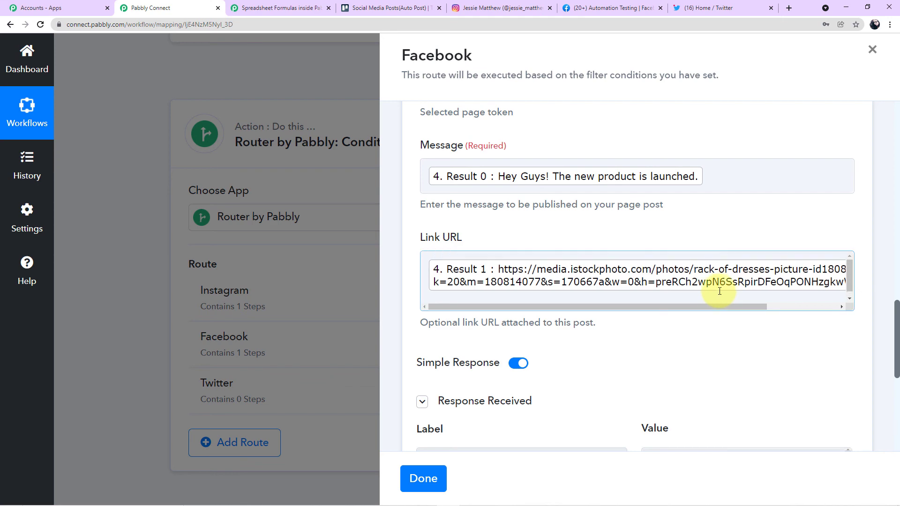
scroll(662, 233, "down", 4)
left_click(422, 478)
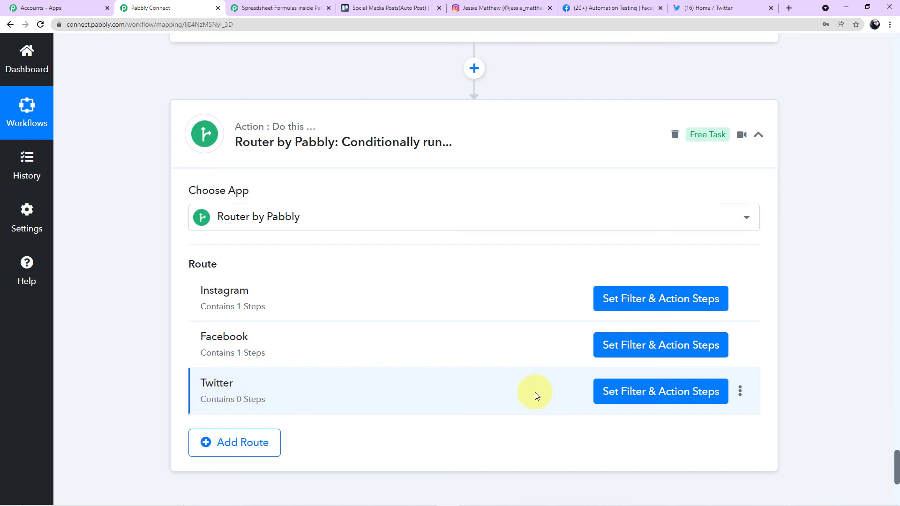
left_click(629, 397)
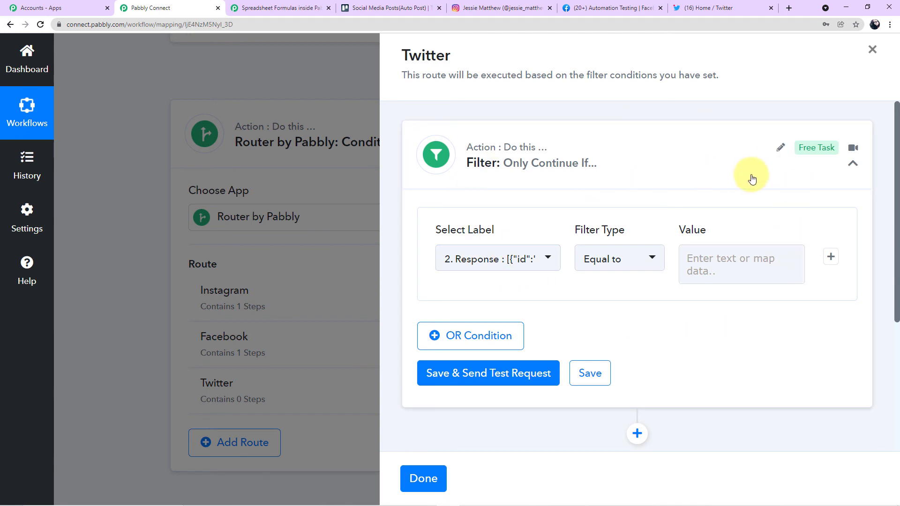
Set the Twitter route's filter label to Name from step 3, Iterator by Pabbly.
left_click(546, 254)
type("name")
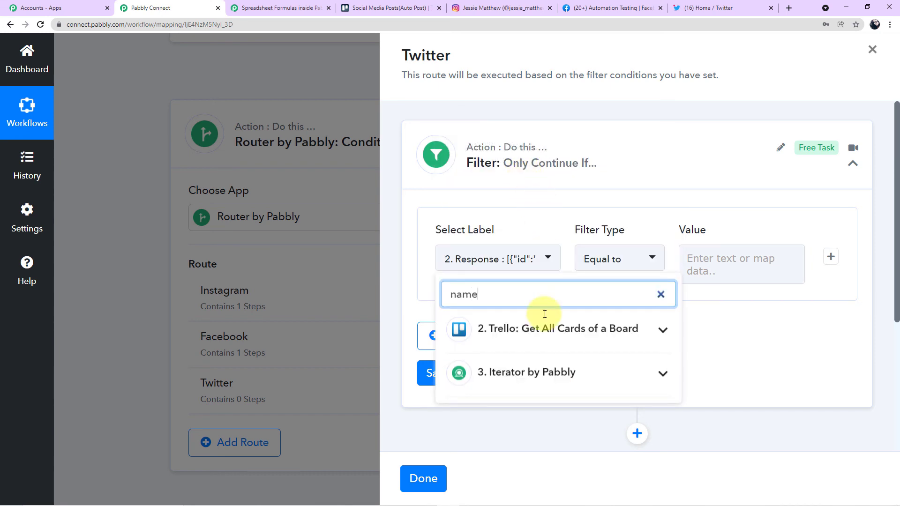
left_click(547, 371)
scroll(547, 370, "down", 1)
left_click(540, 392)
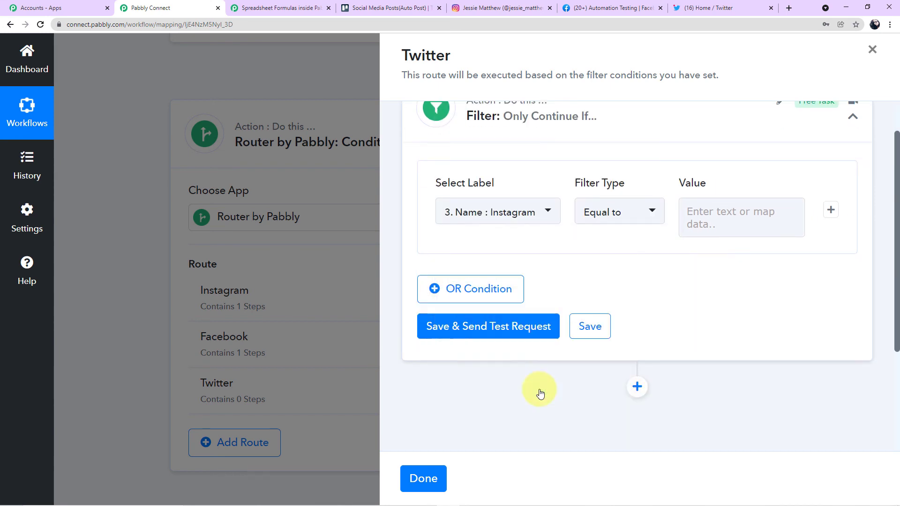
Set the filter condition on the card name to Contains with the value Twitter.
left_click(641, 206)
left_click(640, 202)
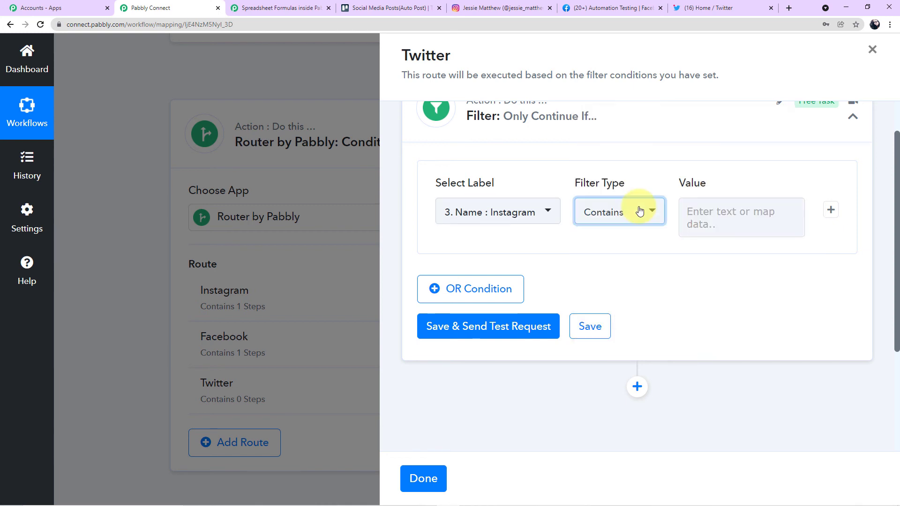
left_click(745, 212)
type("Twitter")
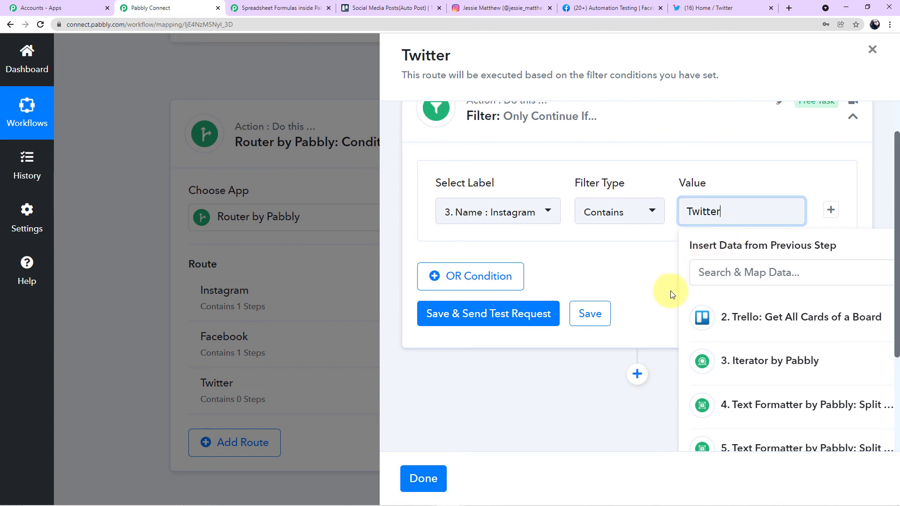
left_click(654, 314)
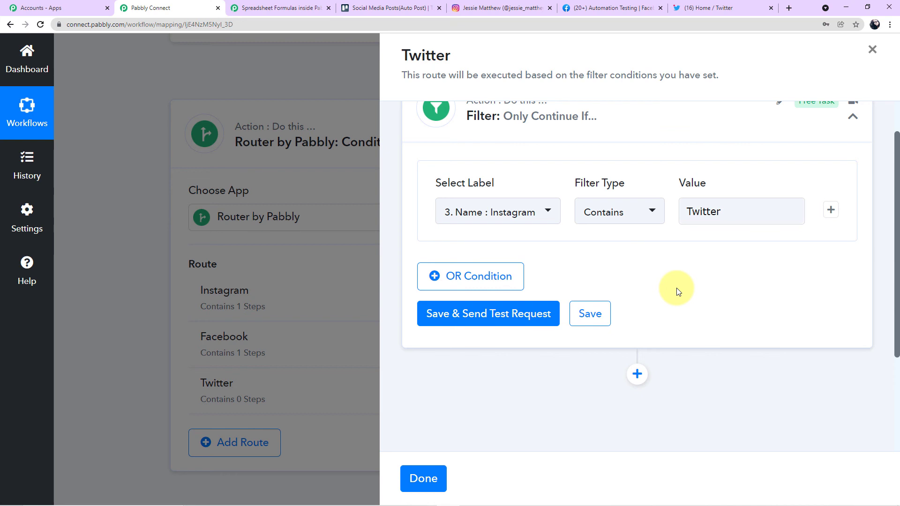
Save the Twitter route's filter, send a test request and examine the response's status and message.
left_click(502, 314)
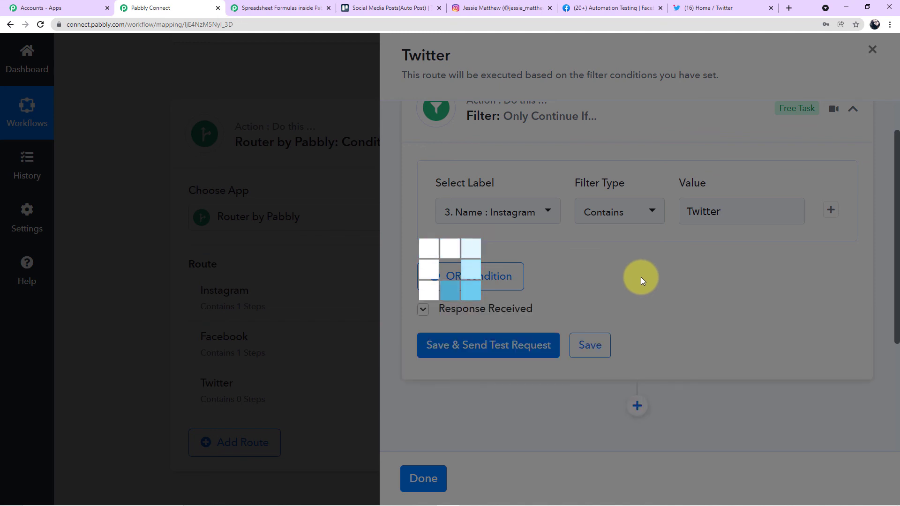
scroll(656, 328, "down", 2)
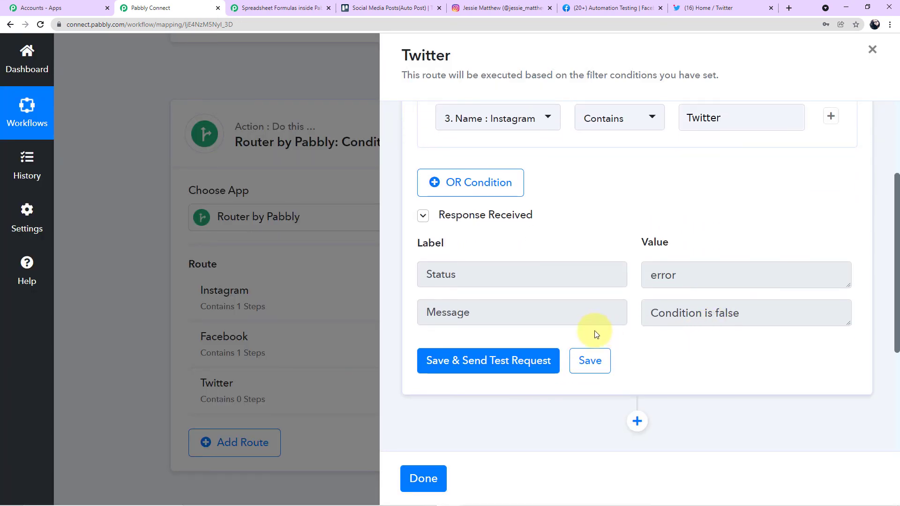
scroll(721, 336, "up", 2)
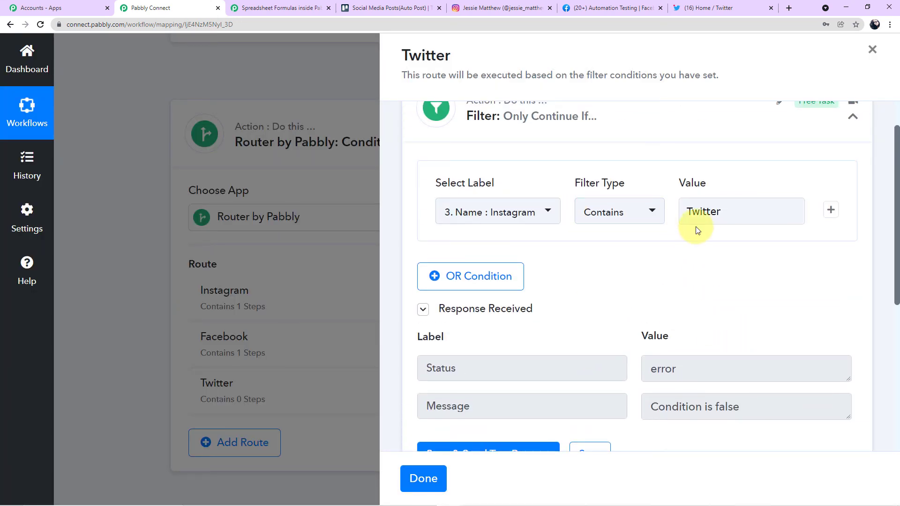
Choose Twitter (Beta) as the app for the action following the Twitter route's filter.
scroll(703, 265, "down", 5)
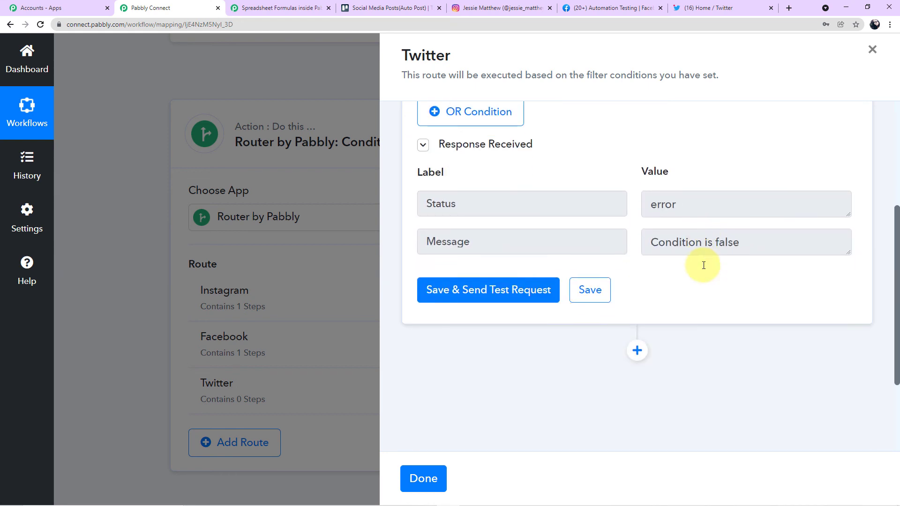
left_click(636, 280)
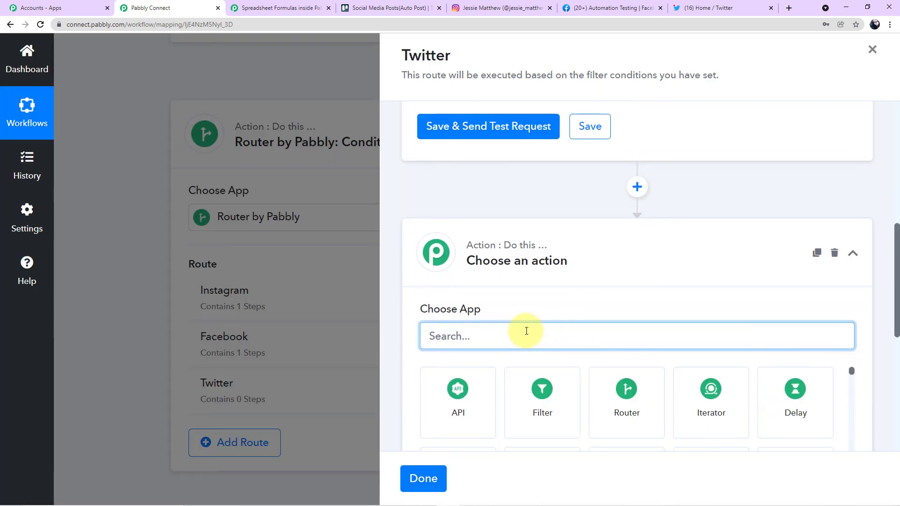
type("twi")
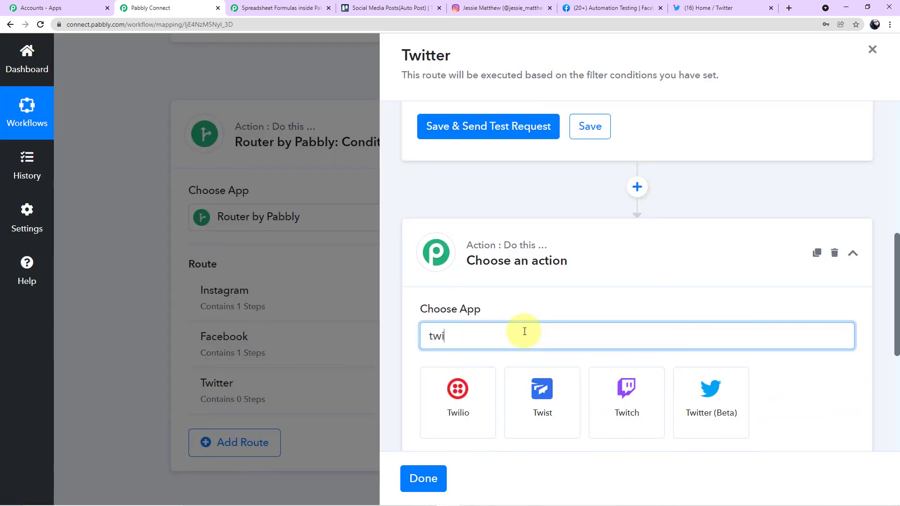
type("tter (Beta")
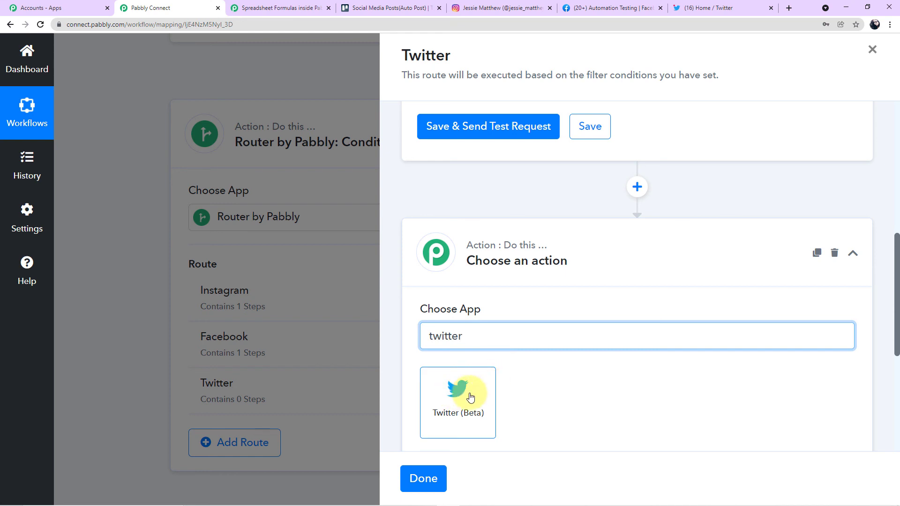
left_click(468, 392)
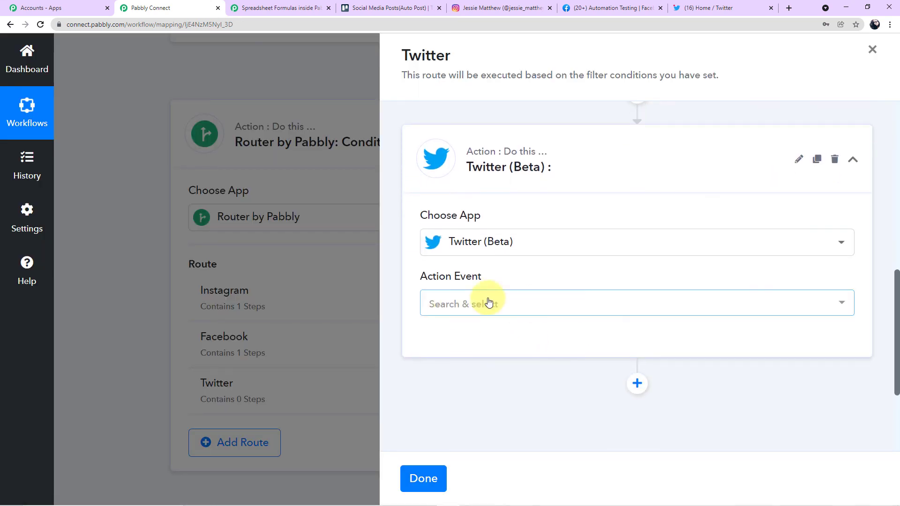
Set the Twitter (Beta) action event to Create Tweet with Media.
left_click(841, 304)
scroll(592, 220, "down", 4)
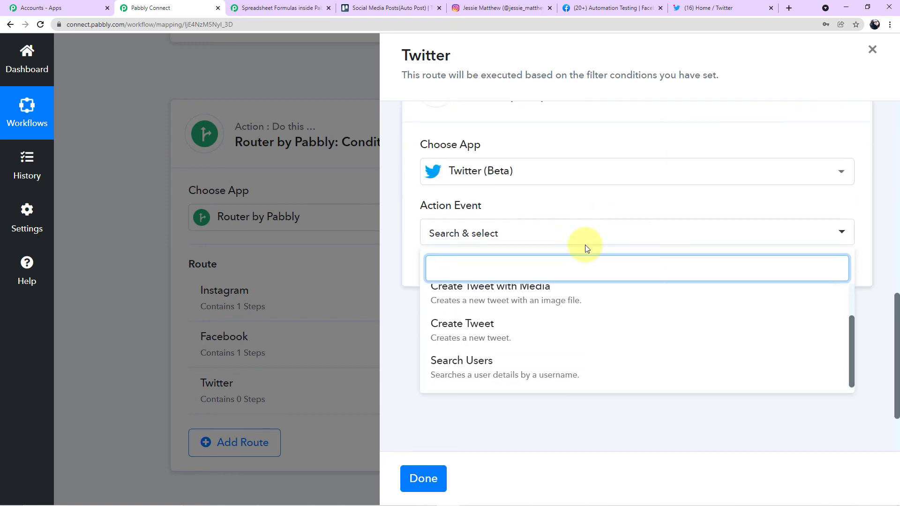
scroll(568, 289, "up", 1)
scroll(567, 290, "up", 1)
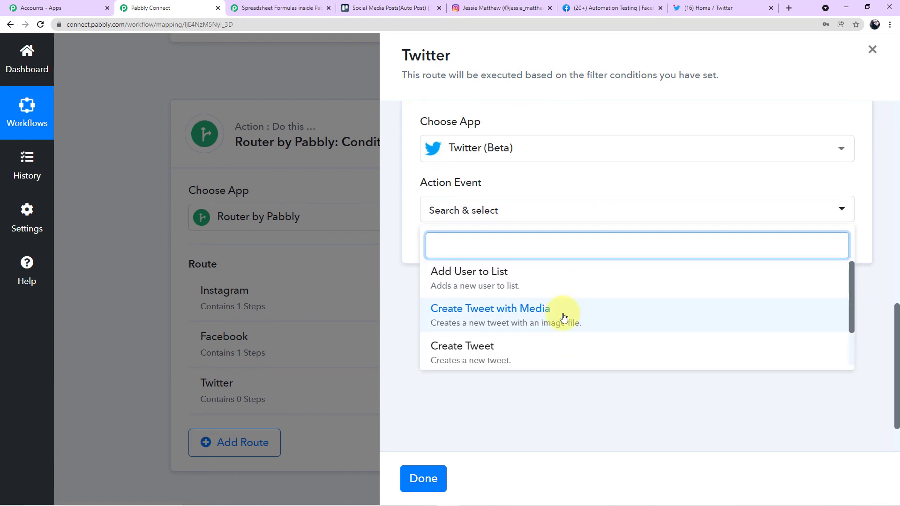
left_click(498, 318)
Add a new Twitter (Beta) connection and authorize Pabbly Connect to access the Twitter account.
left_click(457, 251)
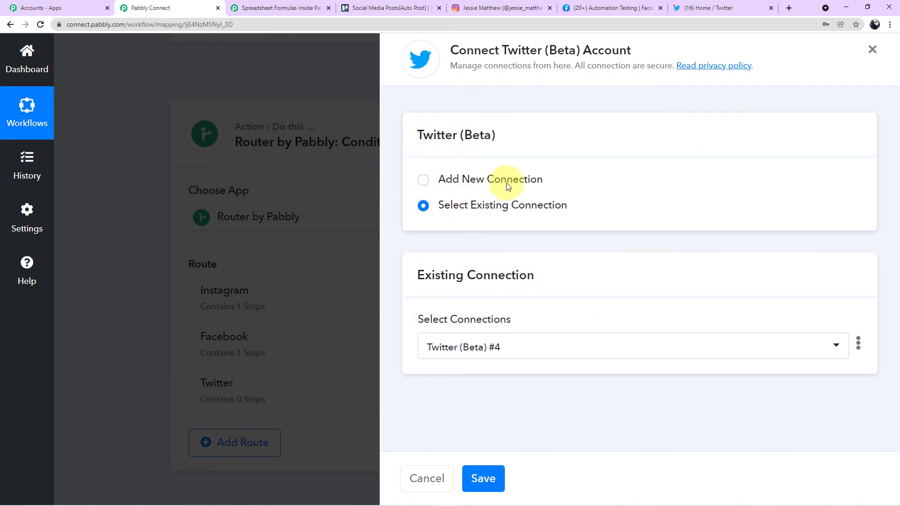
left_click(423, 180)
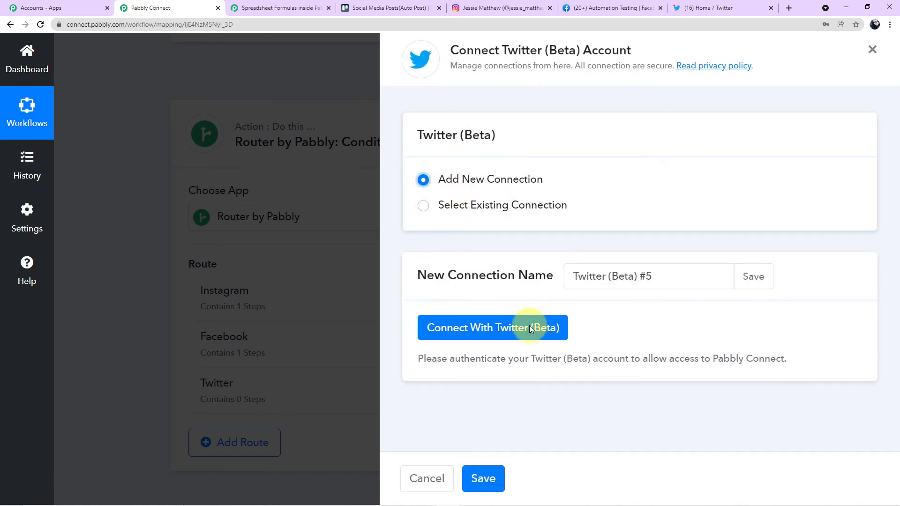
left_click(502, 331)
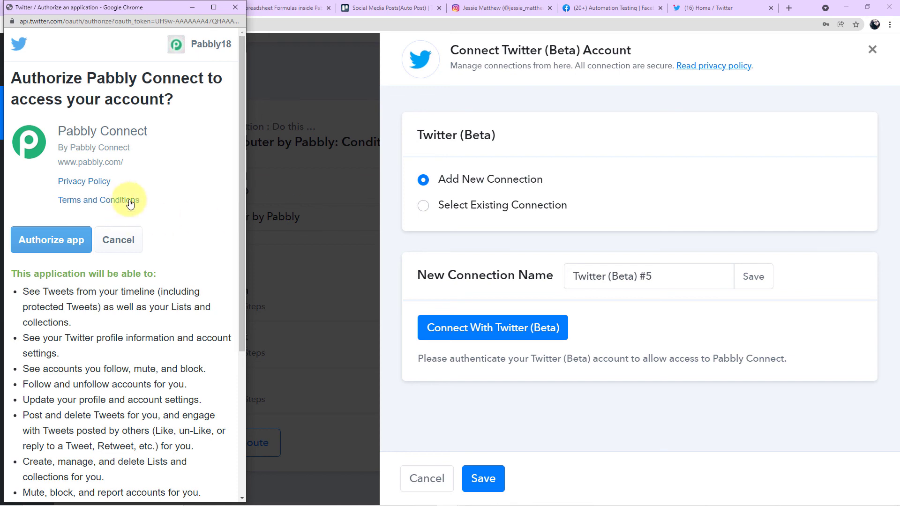
left_click(66, 252)
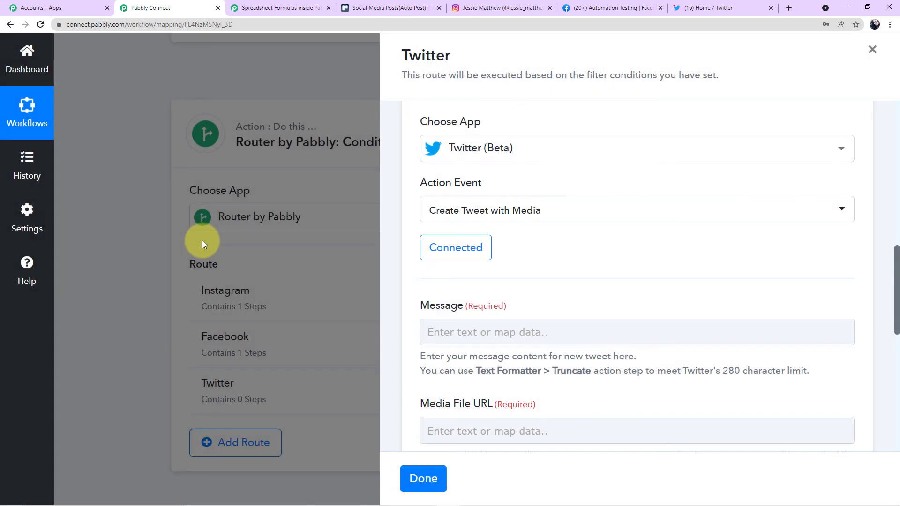
Switch to the open Twitter site and examine the connected account's home feed.
left_click(662, 8)
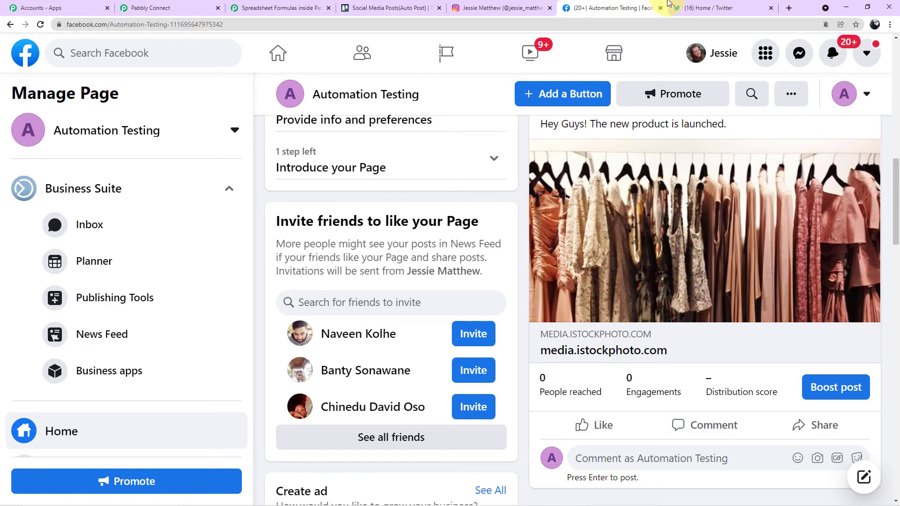
left_click(714, 7)
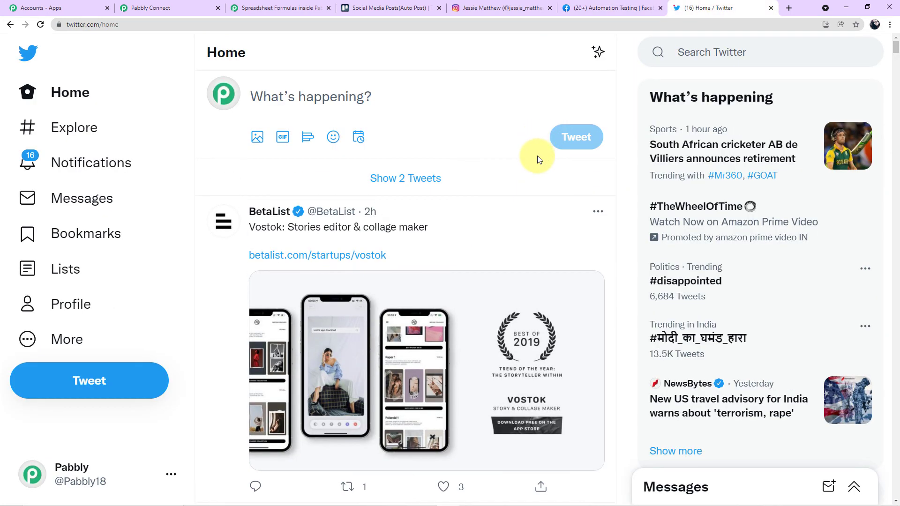
scroll(535, 183, "down", 4)
scroll(535, 184, "down", 2)
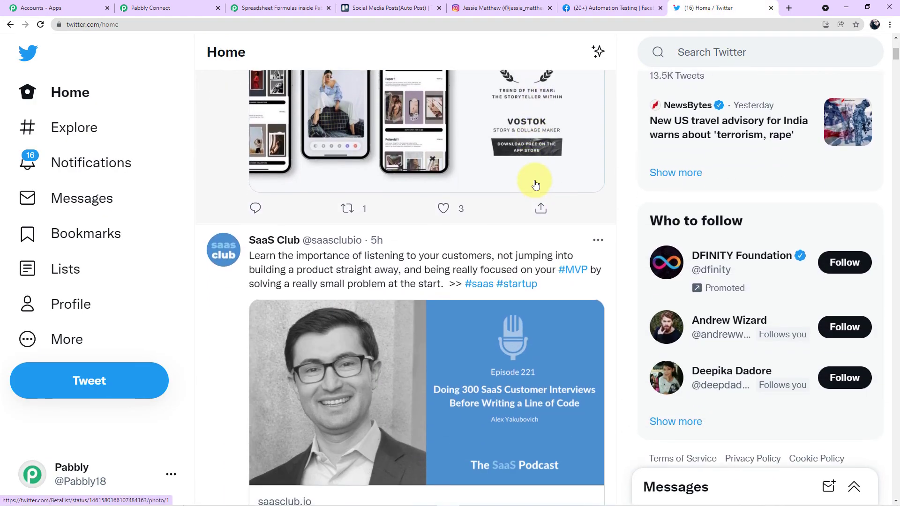
scroll(536, 184, "up", 6)
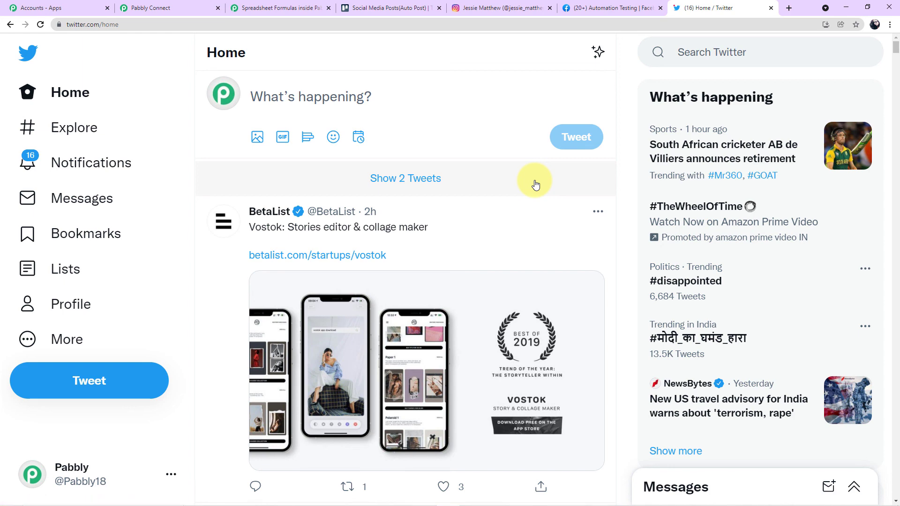
Return to Pabbly Connect and examine the tweet action's Message, Media File URL and Media Category fields.
left_click(170, 5)
scroll(594, 269, "down", 3)
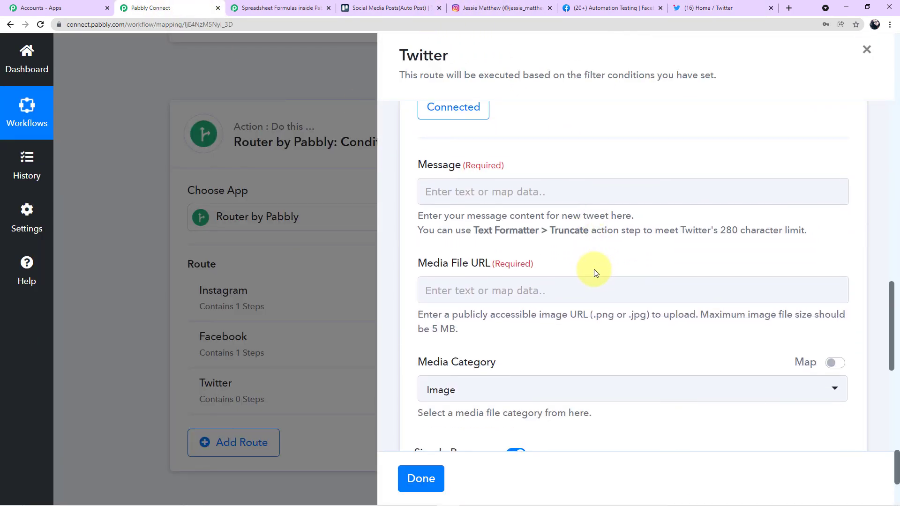
scroll(594, 270, "down", 1)
scroll(594, 270, "up", 3)
scroll(592, 258, "down", 1)
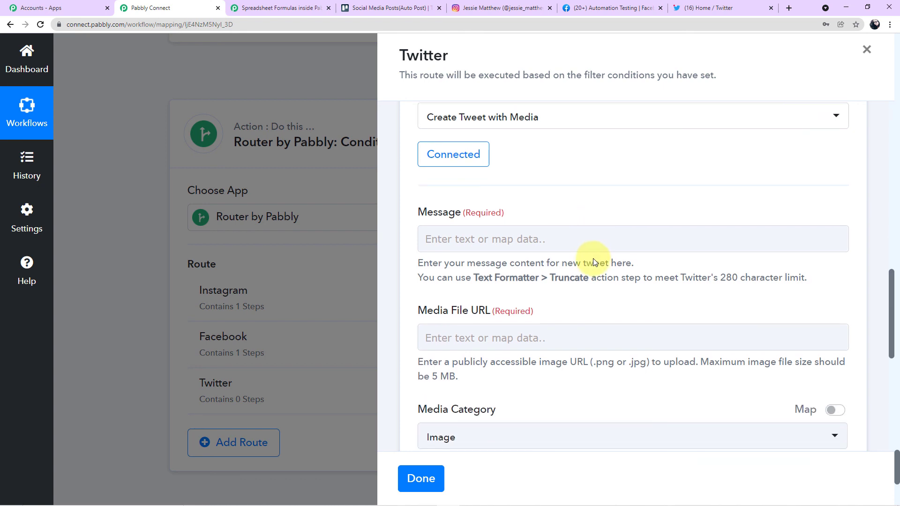
scroll(591, 253, "down", 2)
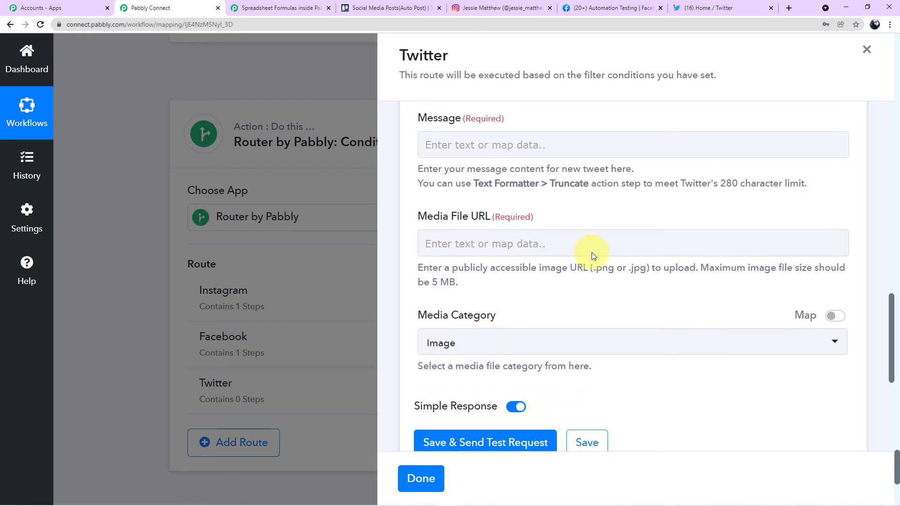
scroll(568, 237, "up", 1)
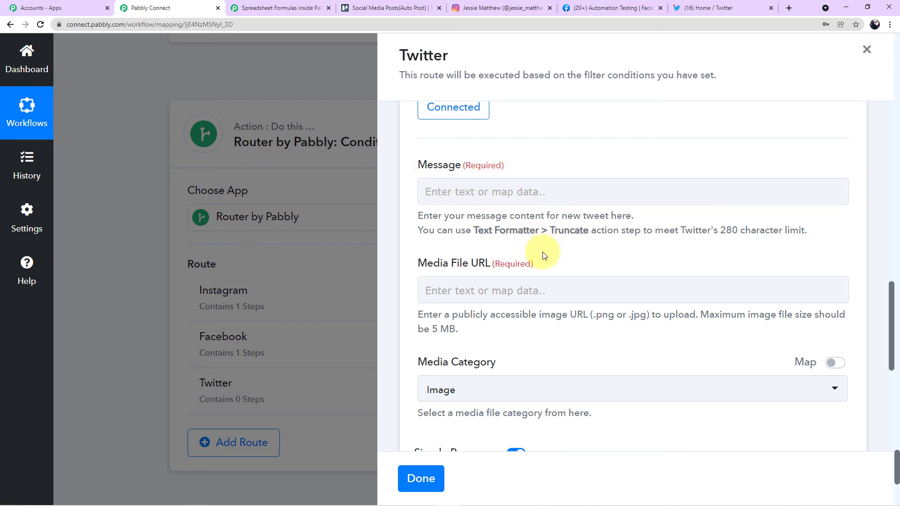
Map the tweet's Message to Result 0, the post text, from step 4's Text Formatter Split Text.
left_click(506, 191)
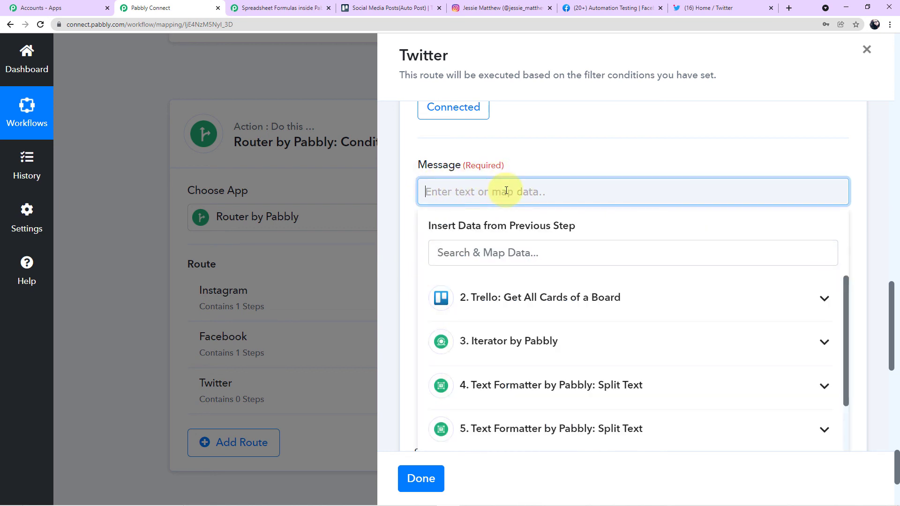
scroll(591, 353, "down", 1)
left_click(593, 345)
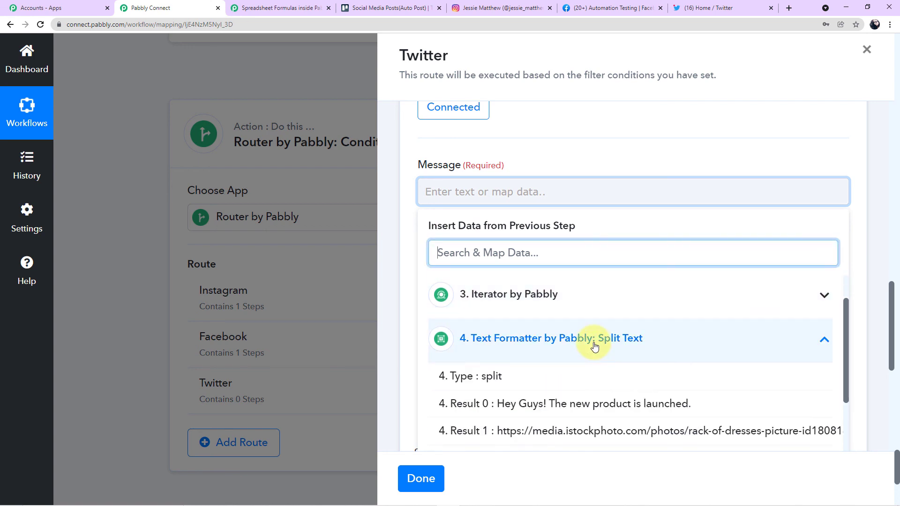
scroll(610, 371, "down", 2)
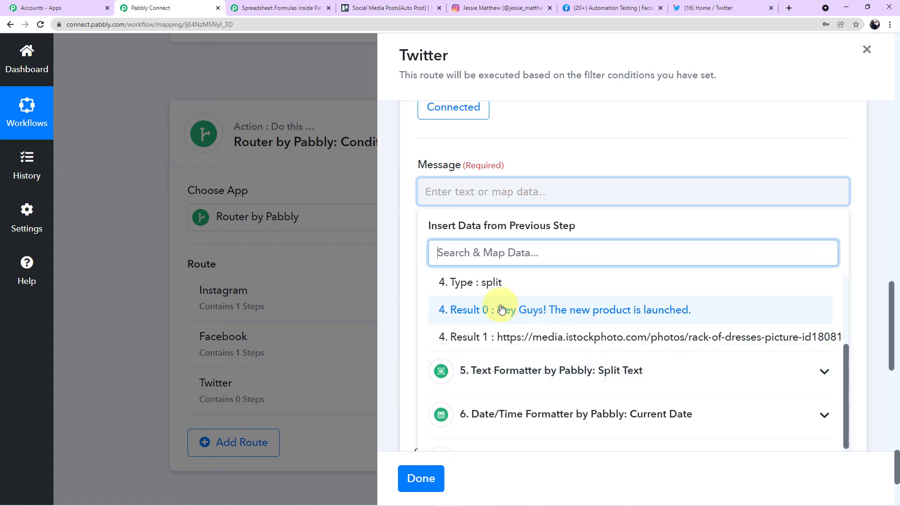
left_click(589, 307)
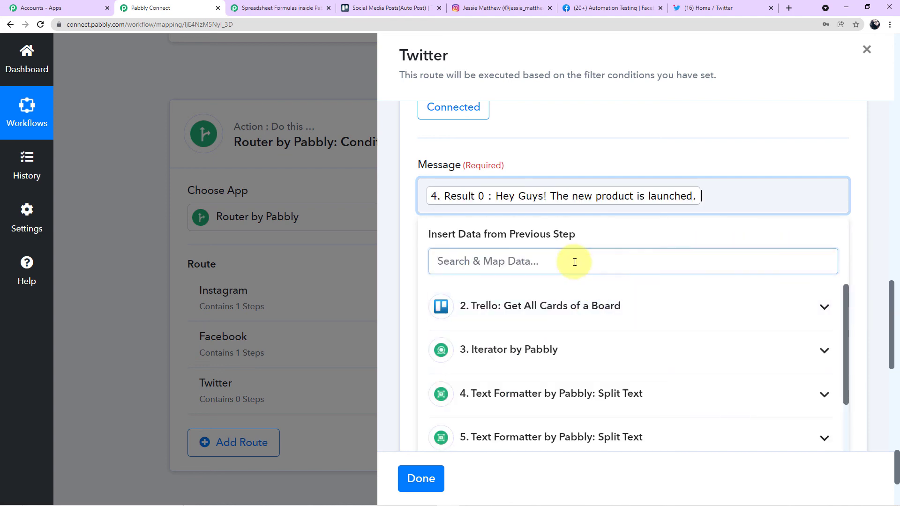
left_click(652, 156)
Map the Media File URL to Result 1, the image link, from step 4's Text Formatter Split Text.
left_click(538, 298)
scroll(496, 309, "down", 3)
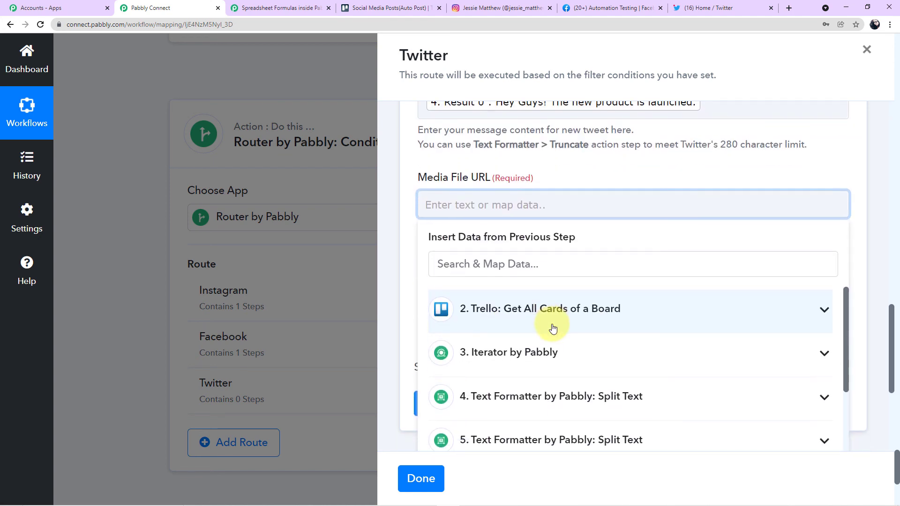
left_click(562, 352)
scroll(564, 366, "down", 2)
left_click(566, 349)
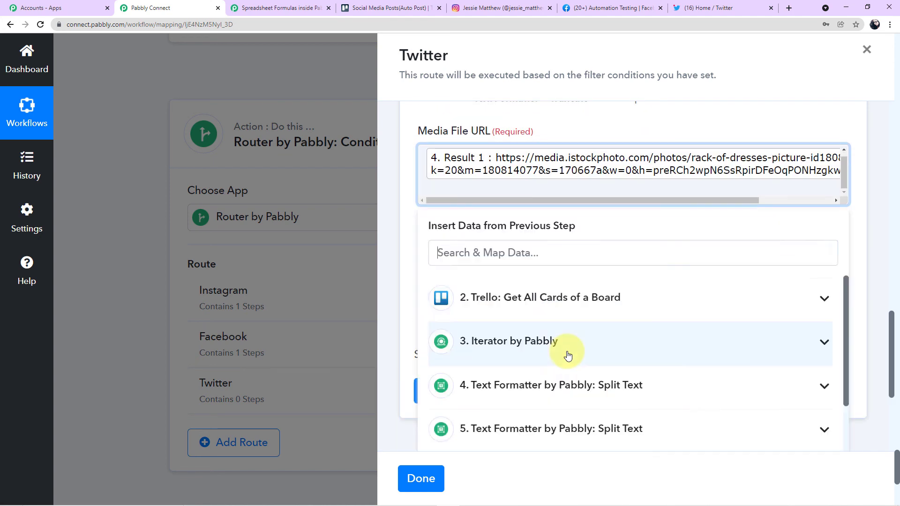
left_click(604, 125)
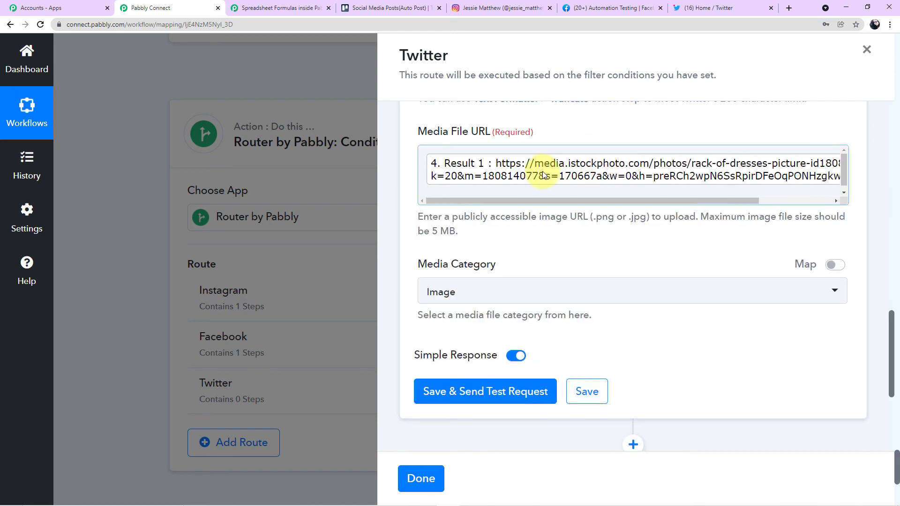
scroll(563, 178, "up", 1)
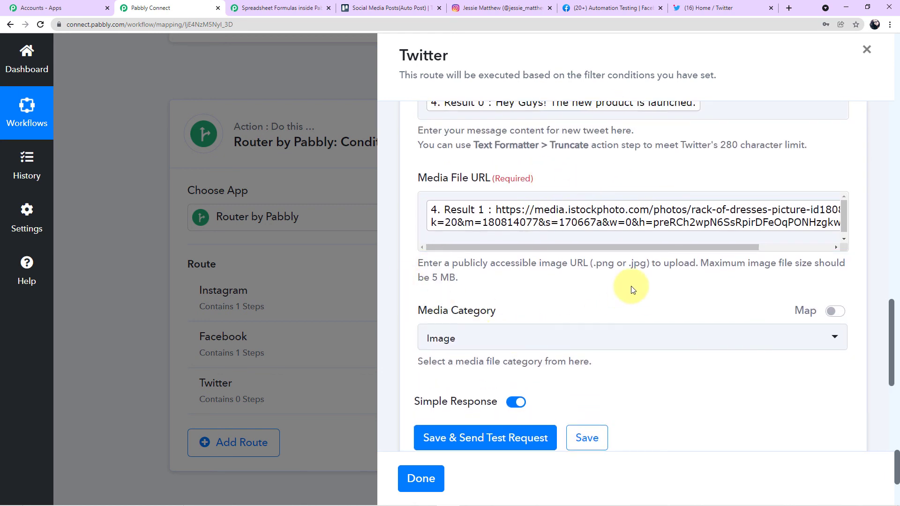
Save the tweet action with its test request and examine the response received from Twitter.
scroll(634, 292, "down", 2)
left_click(496, 353)
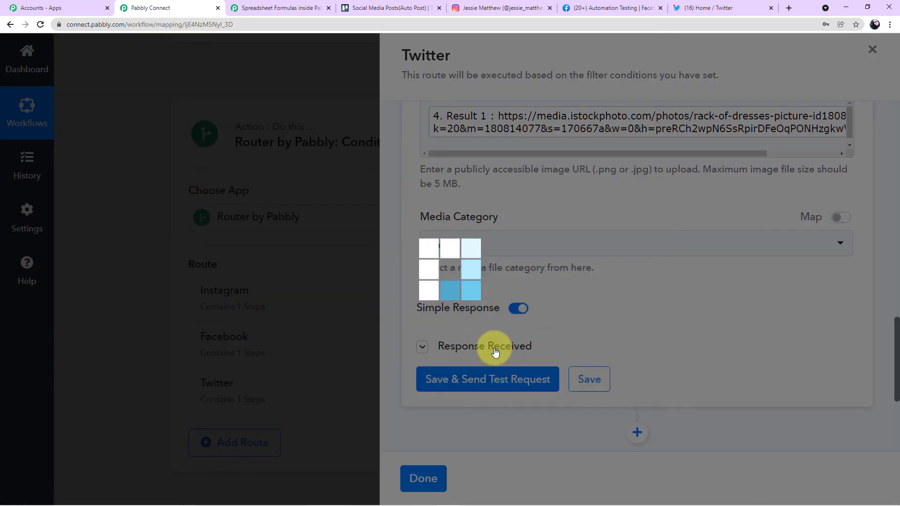
scroll(727, 351, "down", 5)
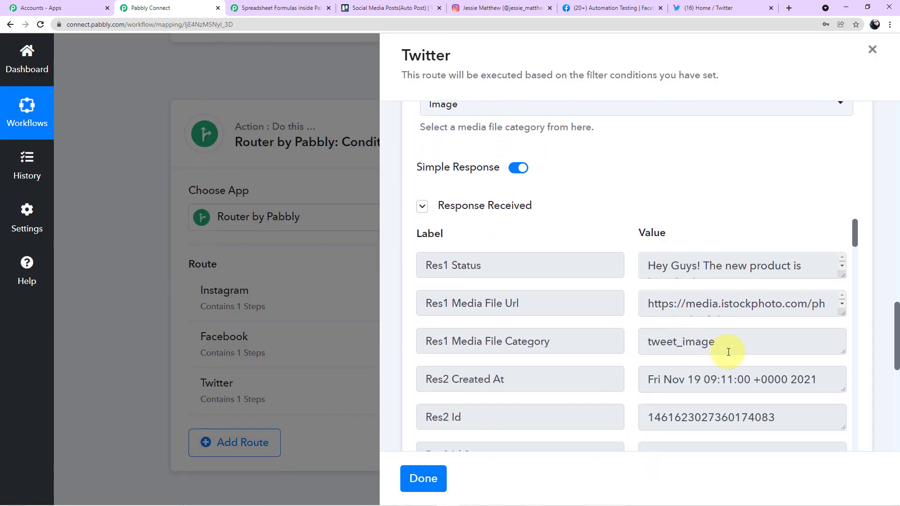
scroll(728, 351, "down", 2)
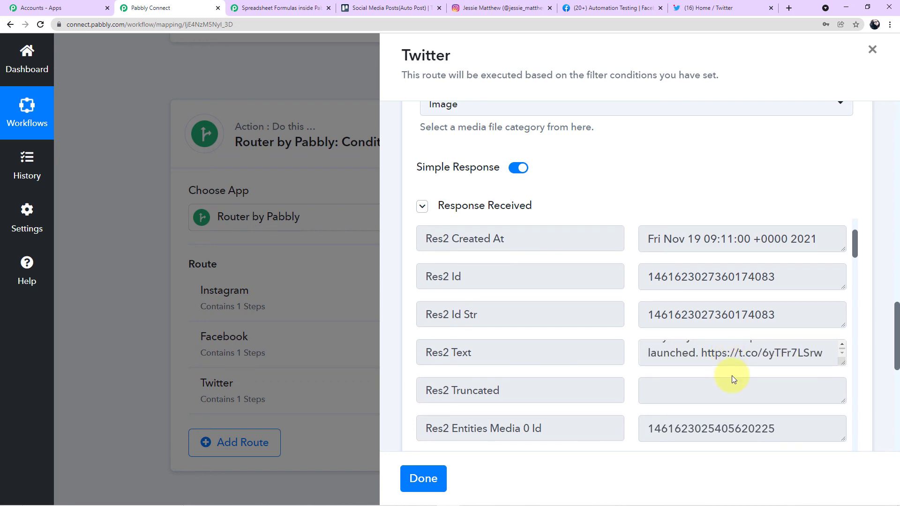
Switch to the open Twitter site, reload the home feed and examine the newly posted tweet with its image.
left_click(708, 8)
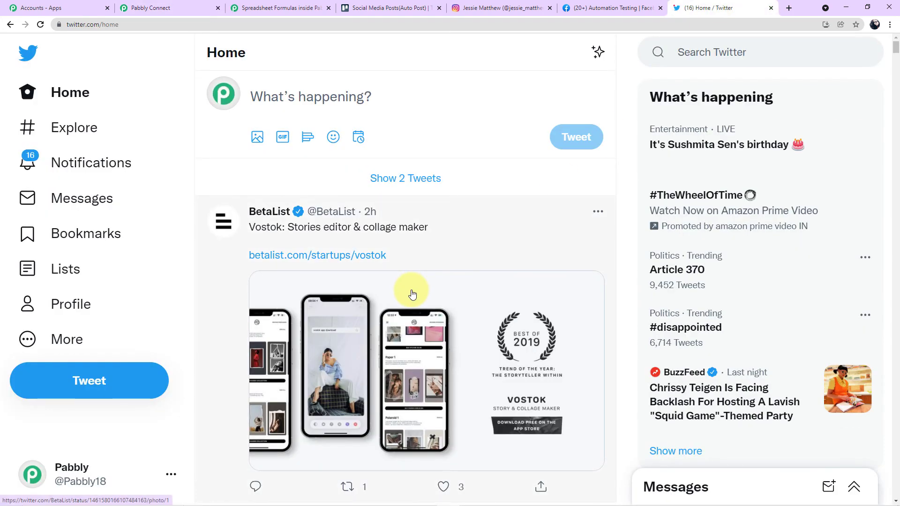
left_click(40, 25)
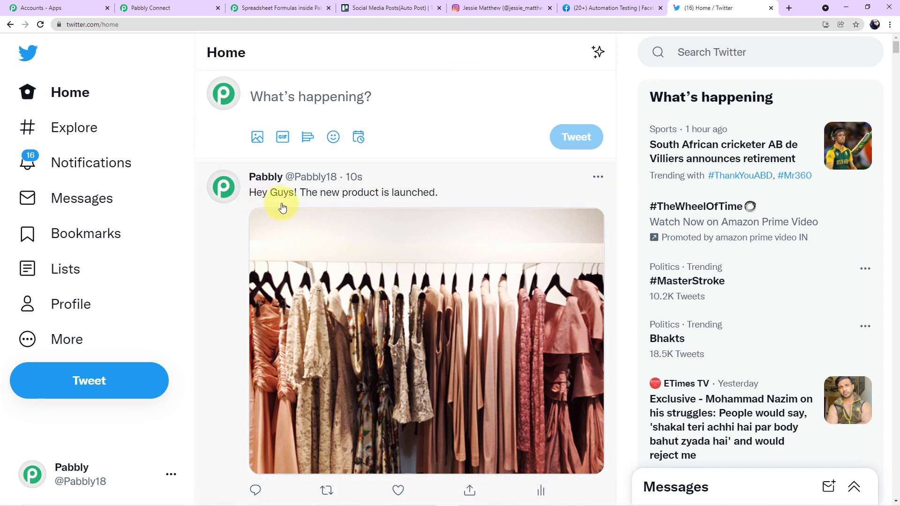
scroll(452, 215, "down", 1)
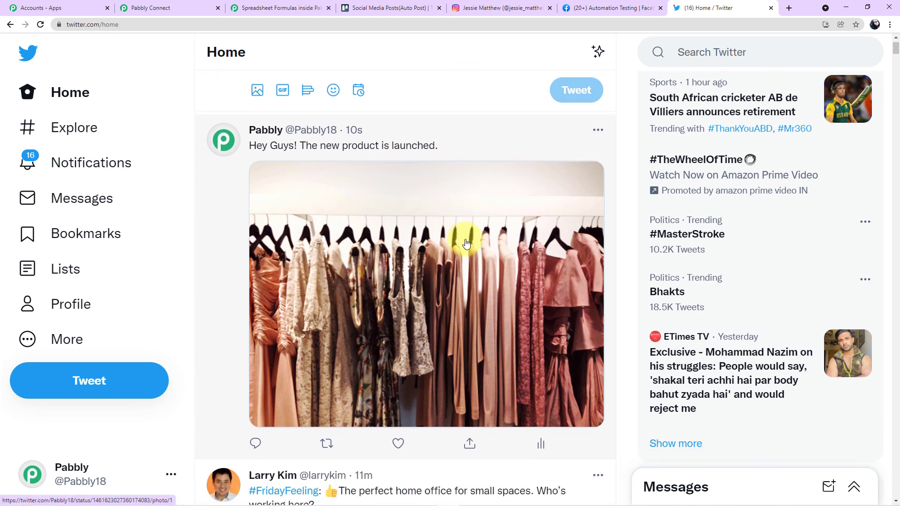
scroll(464, 241, "down", 2)
scroll(450, 262, "up", 2)
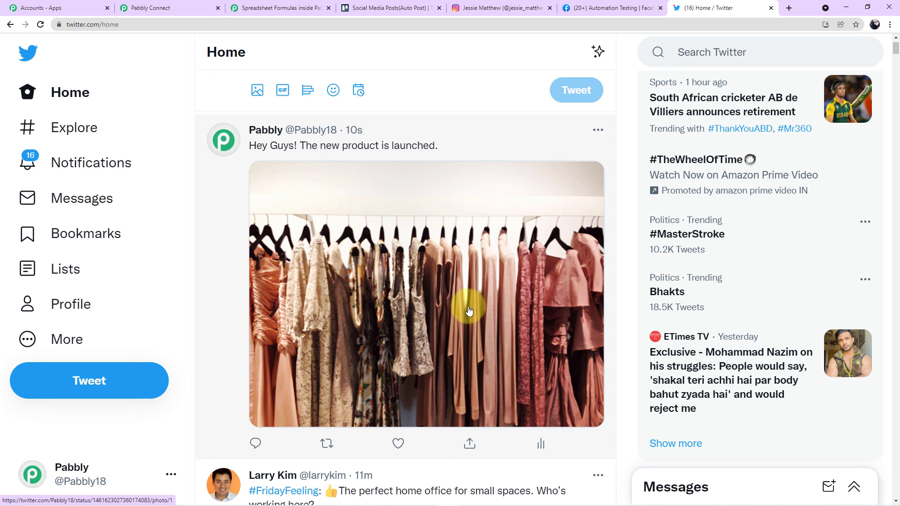
Return to Pabbly Connect, finish the Twitter route's setup and collapse the Router by Pabbly step.
left_click(178, 8)
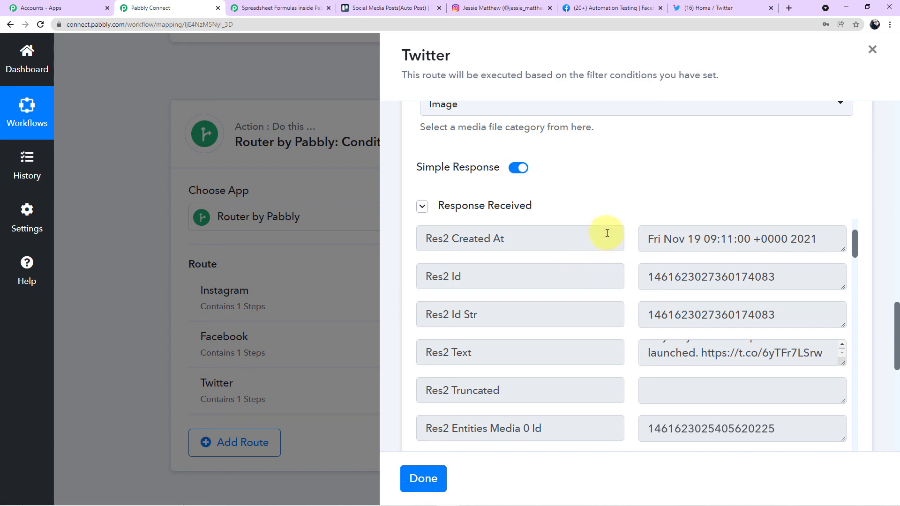
left_click(424, 480)
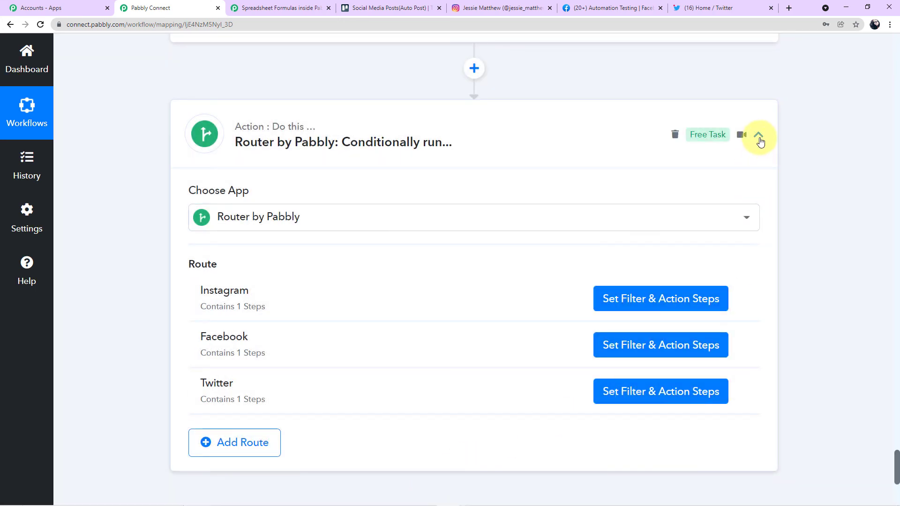
left_click(757, 135)
Collapse the remaining expanded action steps above the router, from the Filter up to Trello's Get All Cards of a Board.
scroll(778, 173, "up", 13)
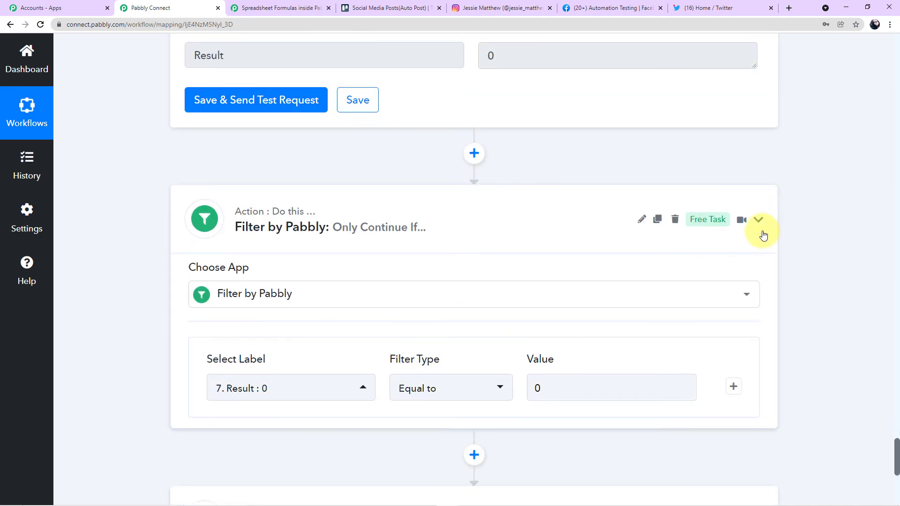
scroll(763, 234, "up", 10)
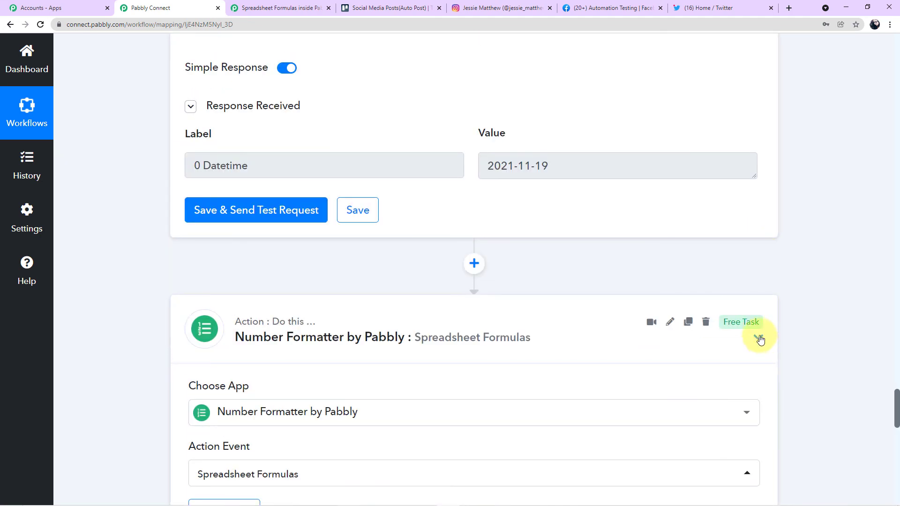
scroll(761, 342, "up", 12)
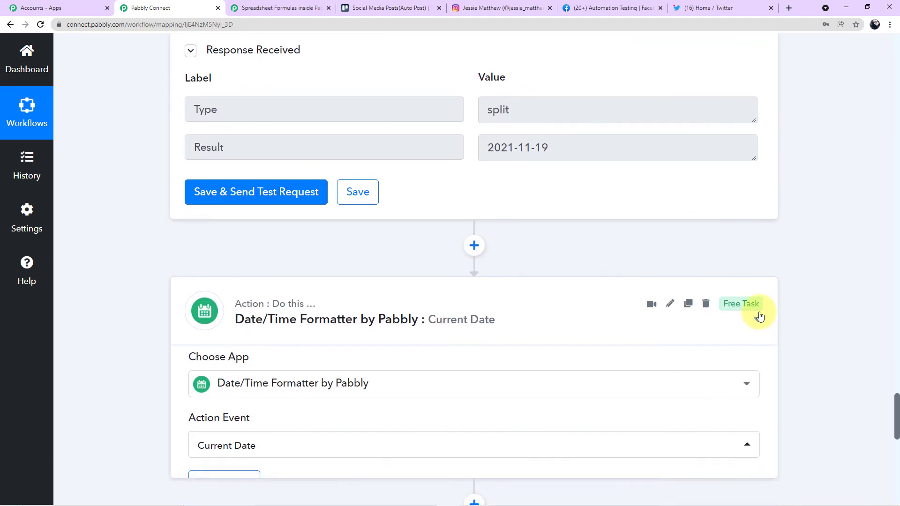
scroll(759, 317, "up", 18)
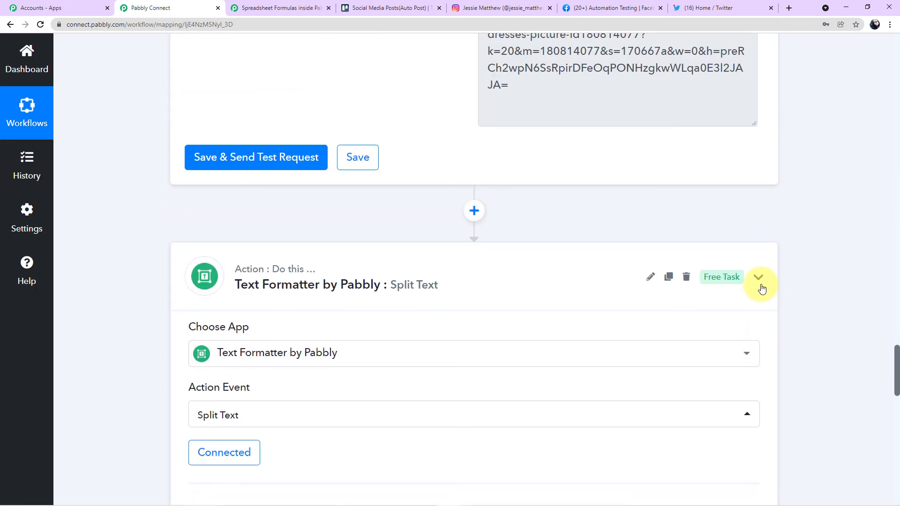
scroll(761, 288, "up", 20)
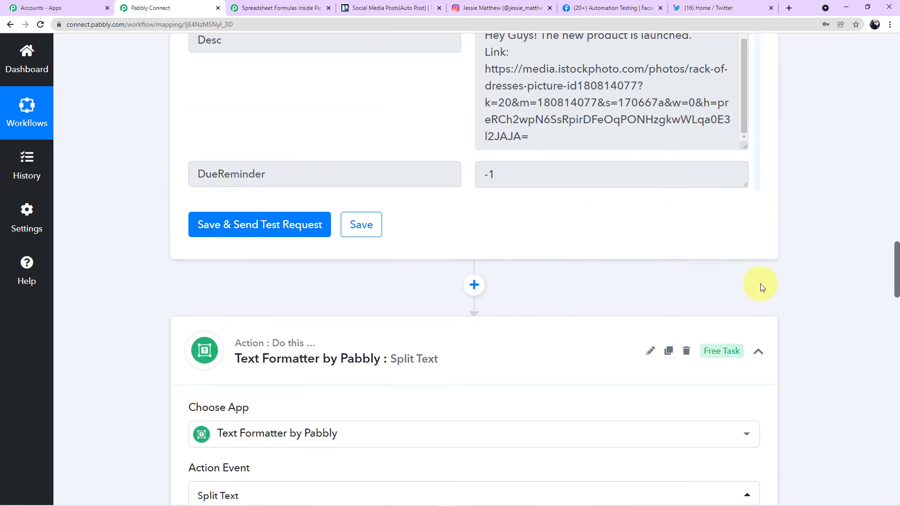
scroll(759, 353, "up", 15)
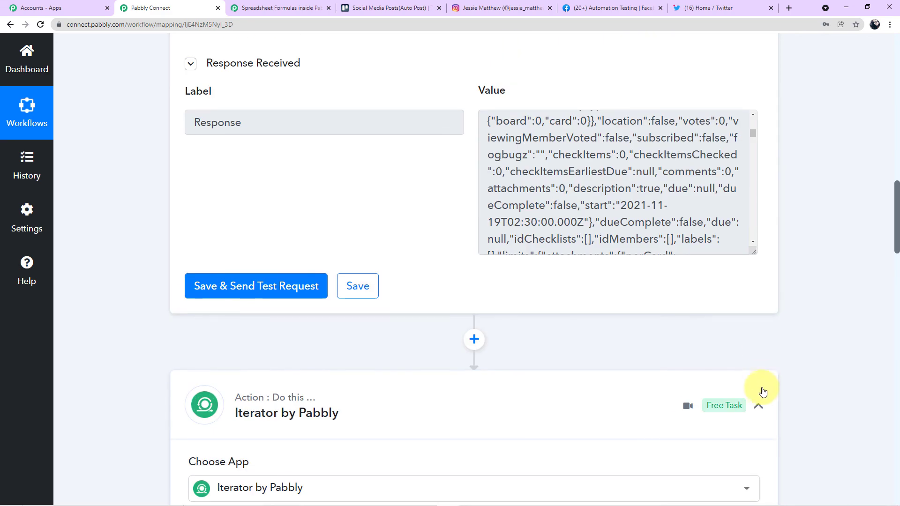
scroll(752, 370, "up", 15)
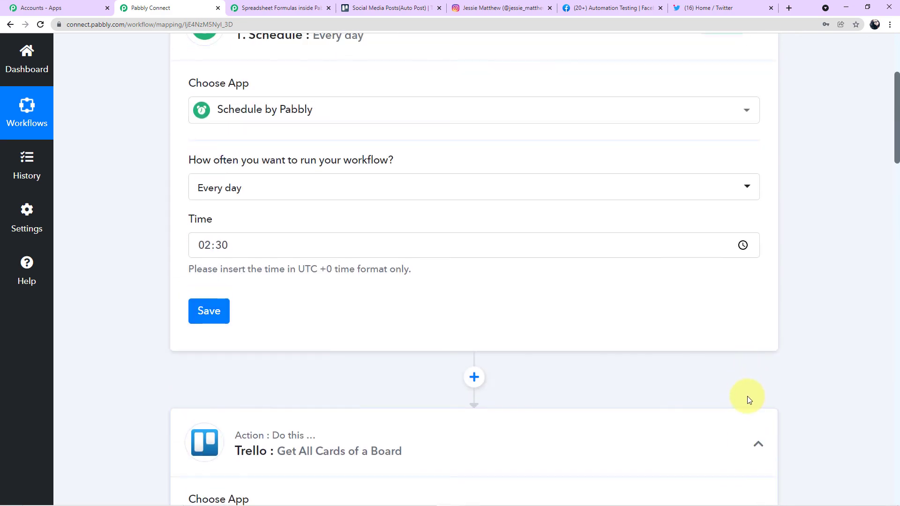
scroll(707, 314, "up", 5)
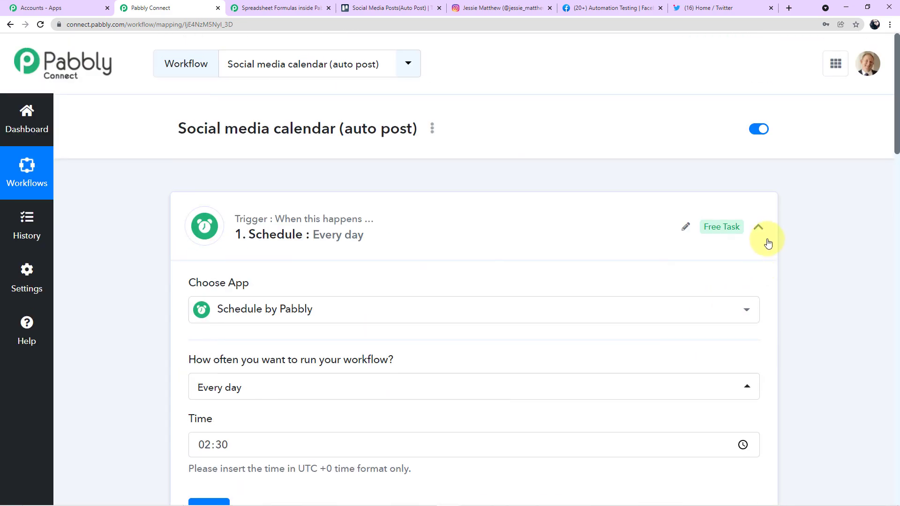
Review the workflow in order from the Schedule trigger through the Trello, Iterator, formatter and Filter steps to the Router.
scroll(767, 243, "down", 2)
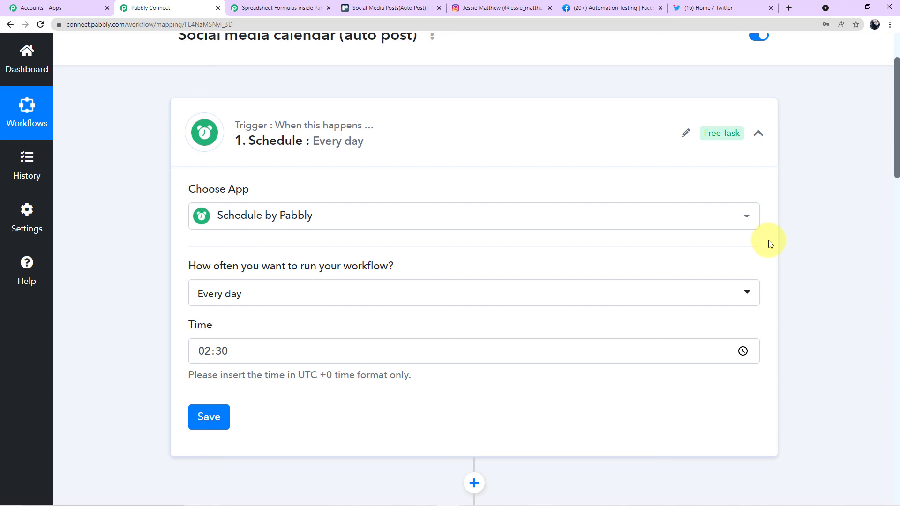
scroll(769, 275, "down", 7)
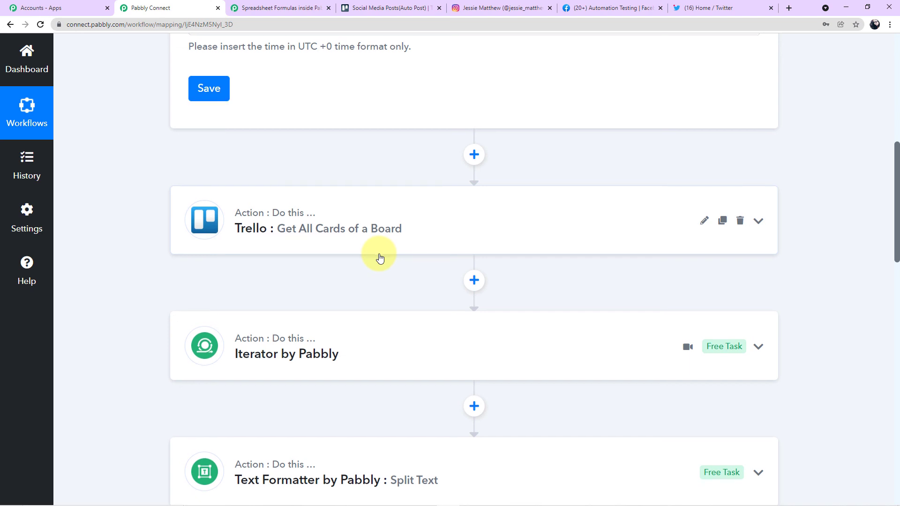
scroll(379, 257, "down", 2)
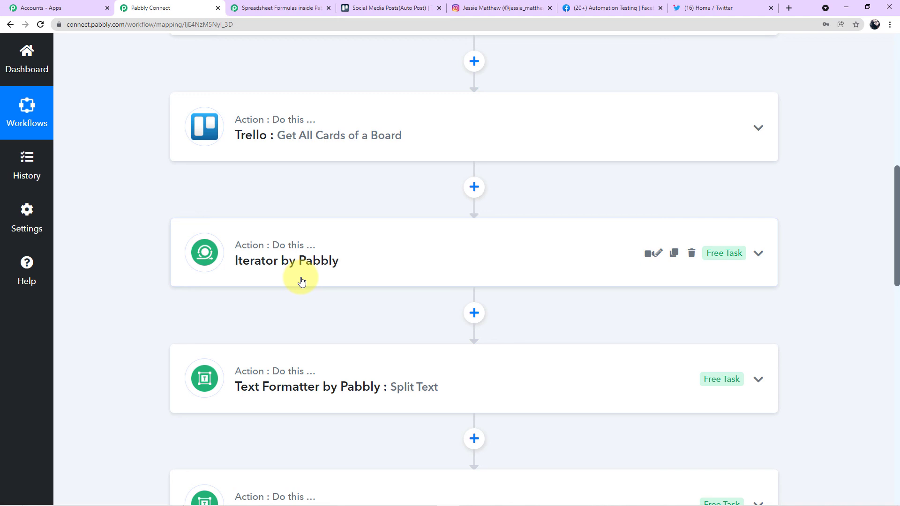
scroll(328, 281, "down", 3)
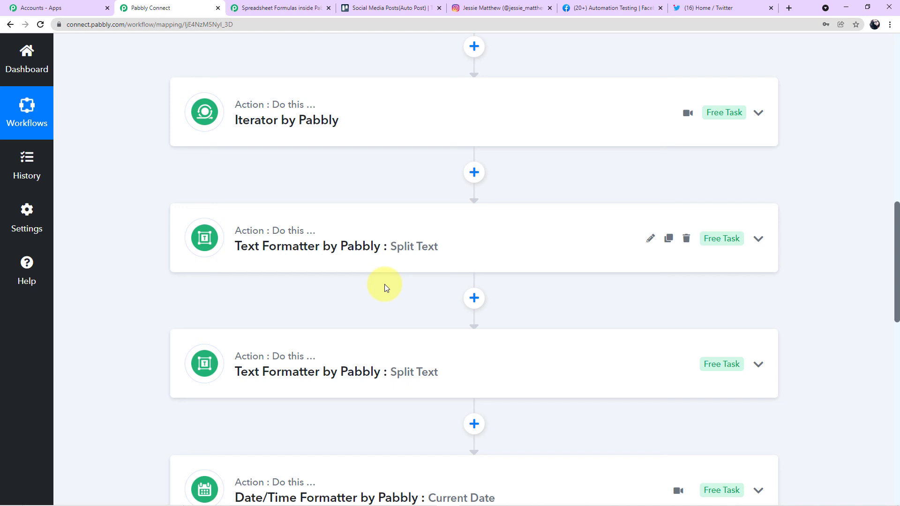
scroll(384, 287, "down", 2)
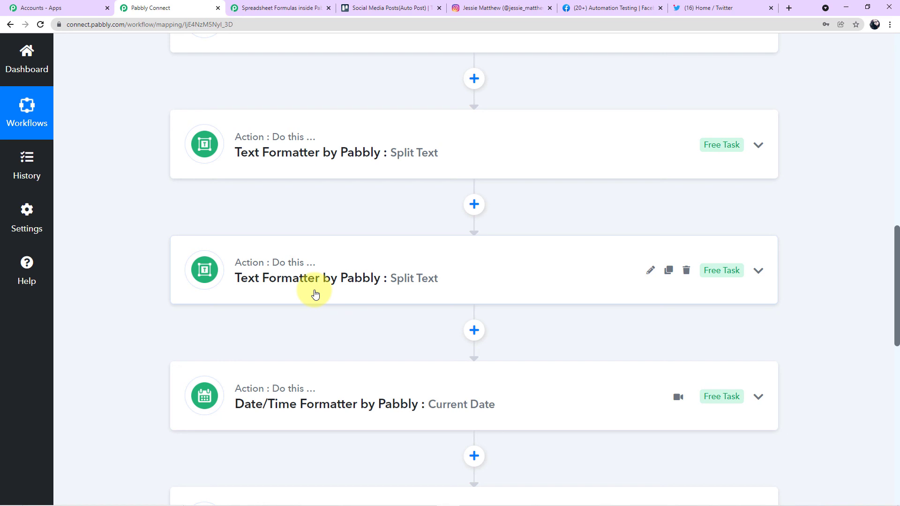
scroll(315, 293, "down", 3)
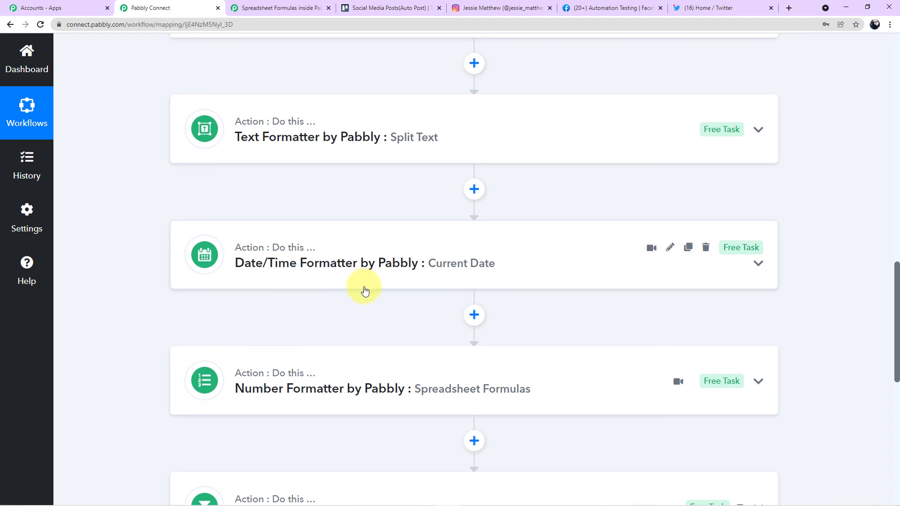
scroll(365, 291, "down", 2)
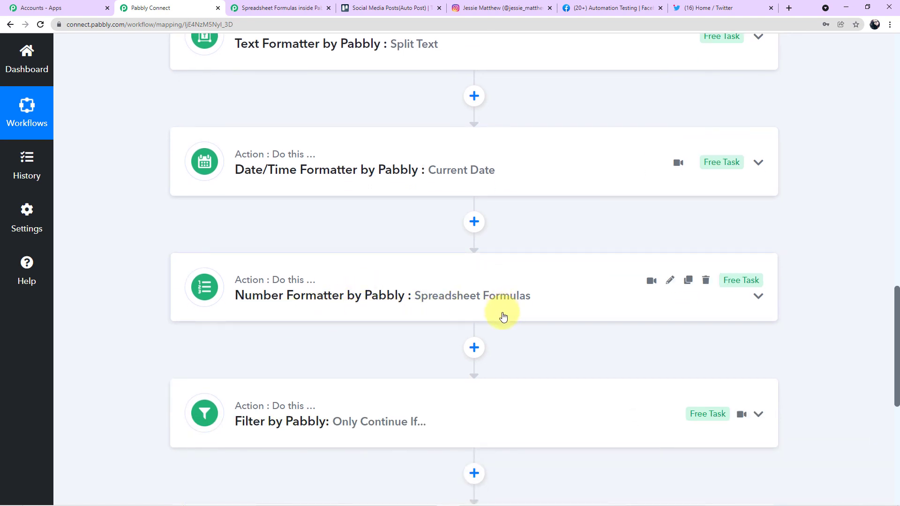
scroll(420, 268, "up", 1)
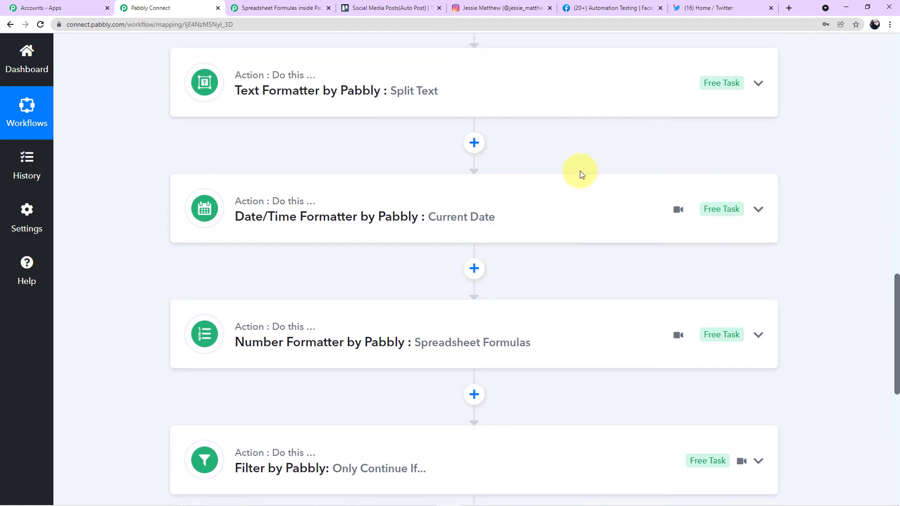
scroll(580, 175, "down", 5)
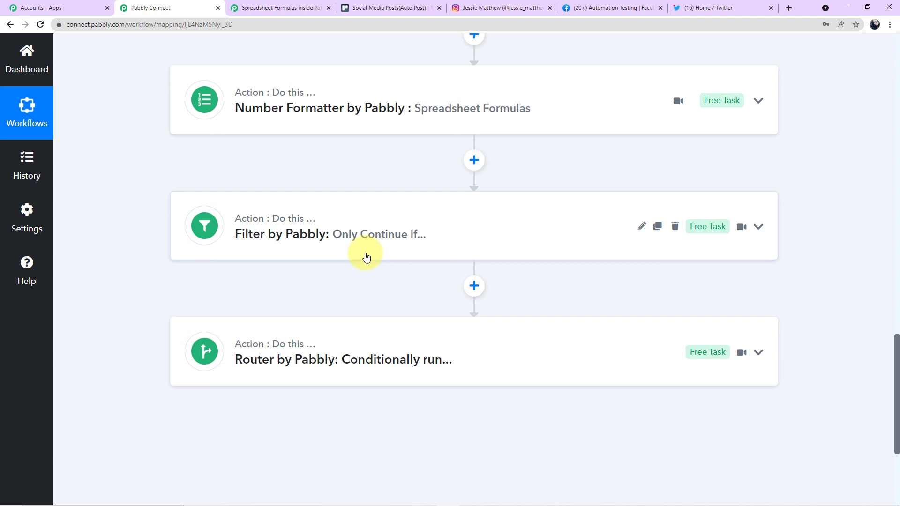
scroll(366, 257, "down", 2)
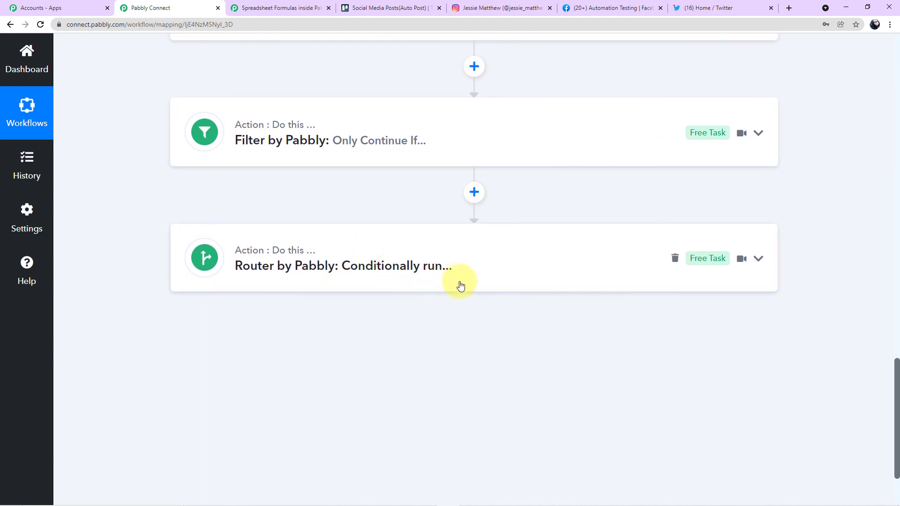
Expand the Router by Pabbly step, examine its Instagram, Facebook and Twitter routes, and collapse it again.
left_click(468, 283)
scroll(468, 281, "down", 2)
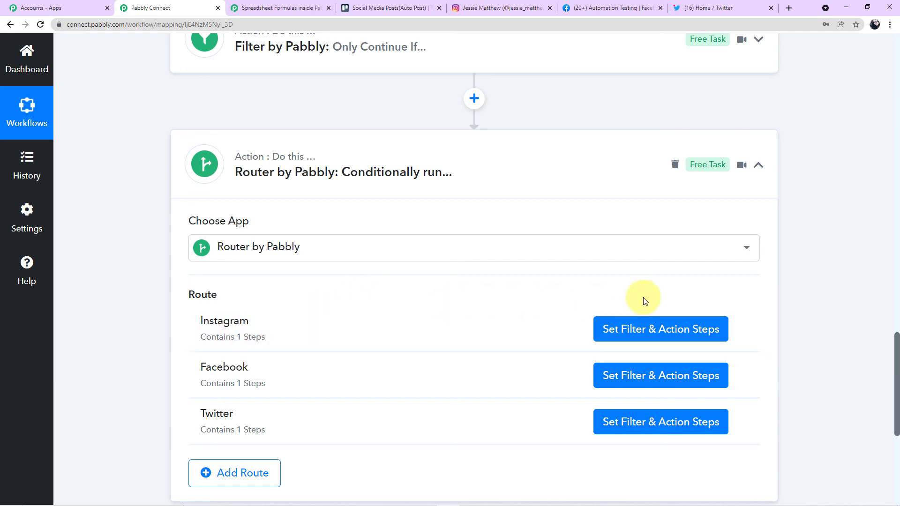
left_click(761, 171)
Collapse the Schedule trigger at the start of the workflow.
scroll(812, 211, "up", 8)
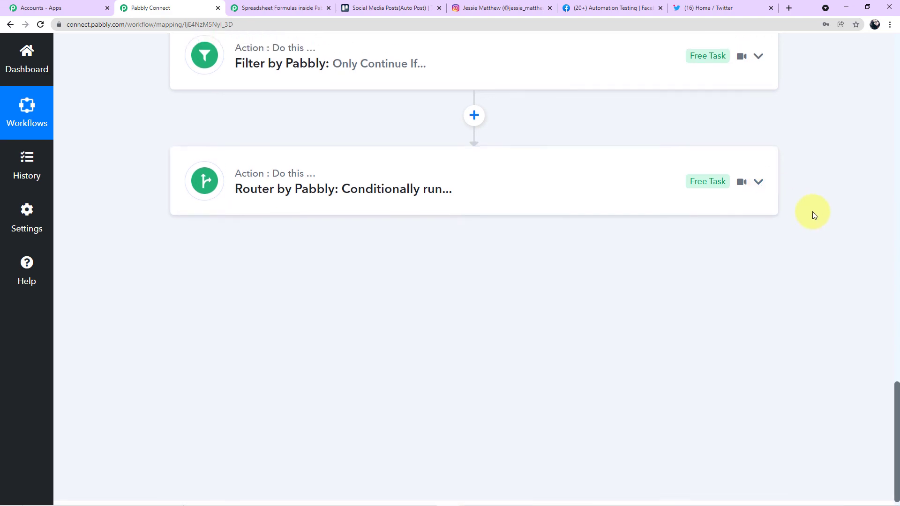
scroll(812, 212, "up", 15)
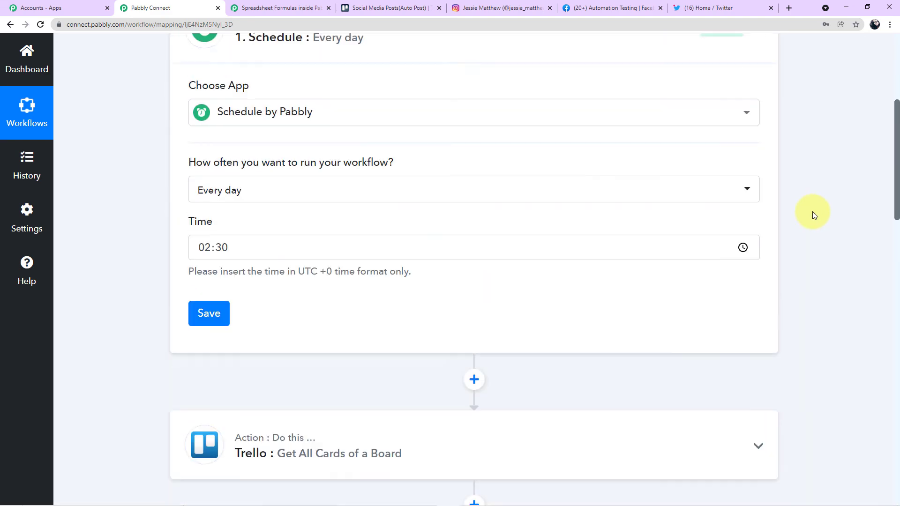
scroll(812, 212, "up", 3)
left_click(758, 180)
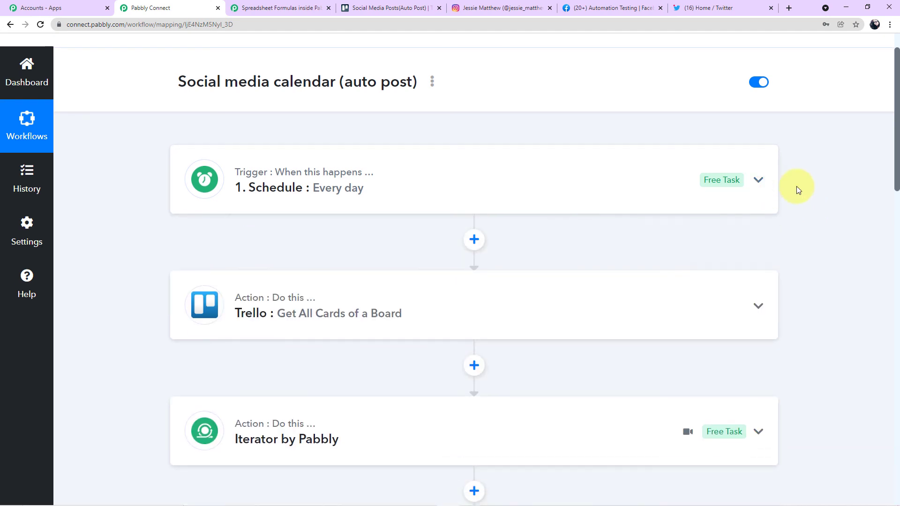